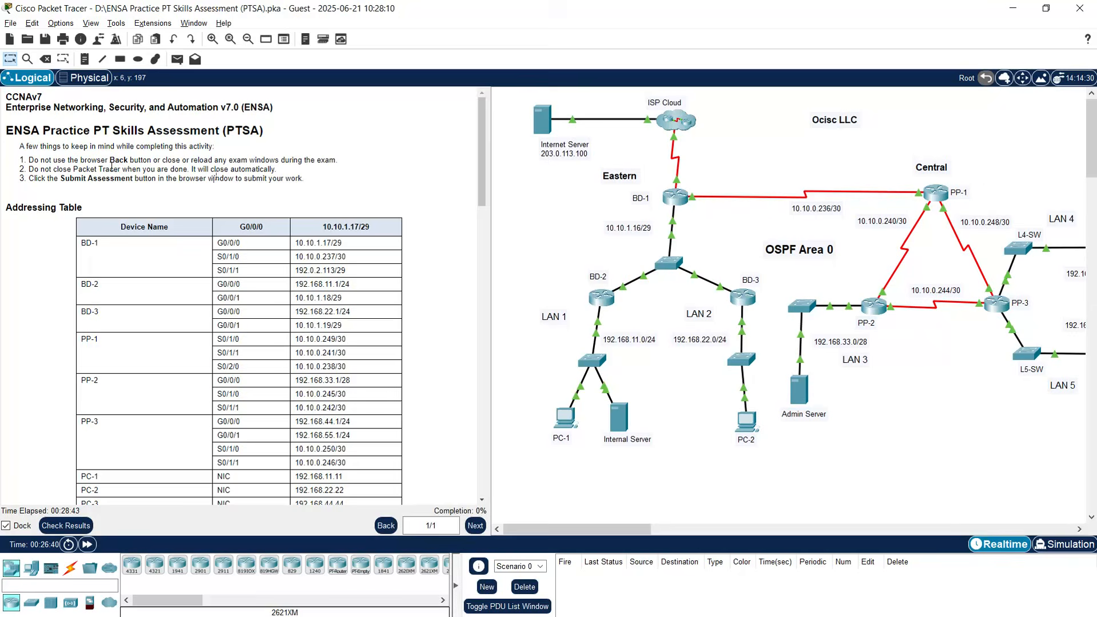
Read the addressing table, the assessed skills and the Part 1 OSPF activation instructions, and compare them with the network topology.
scroll(88, 237, down, 1)
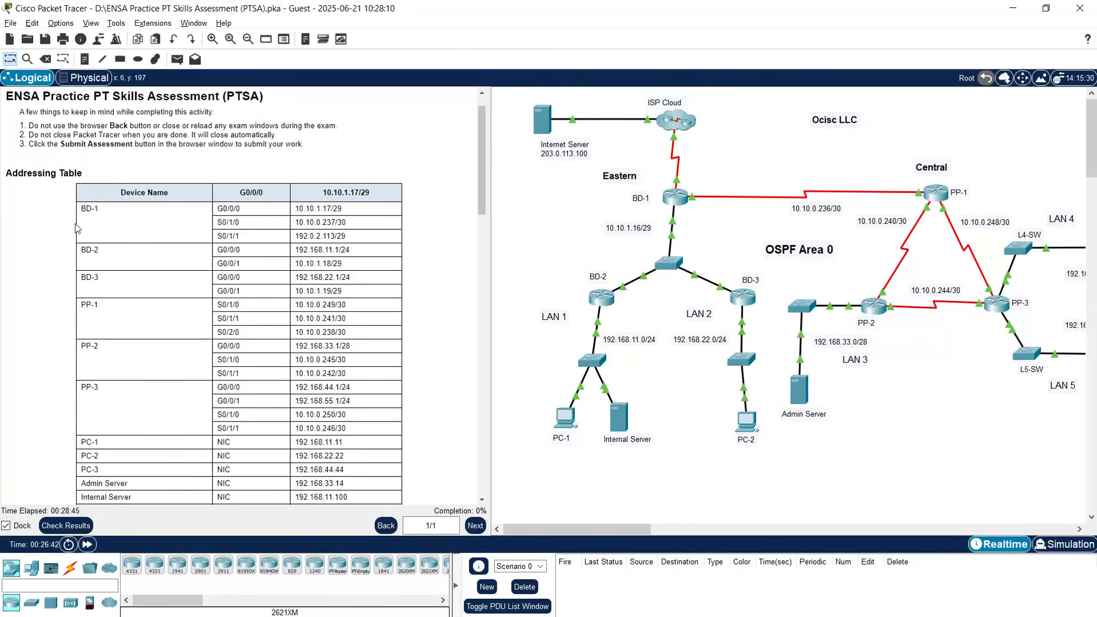
scroll(112, 215, down, 2)
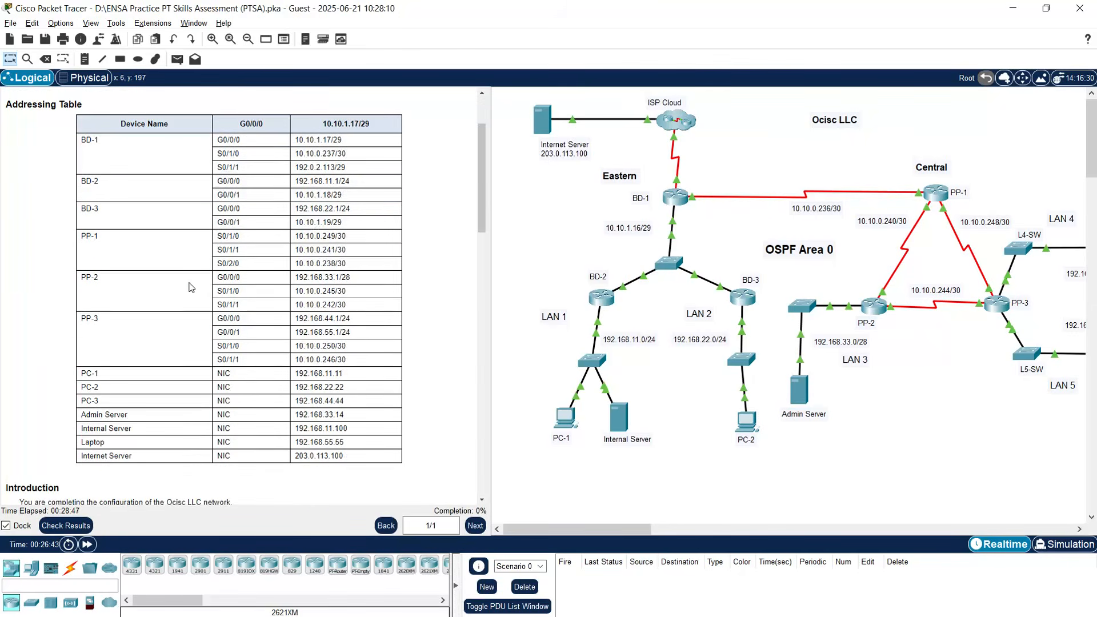
scroll(200, 291, down, 7)
scroll(203, 293, down, 2)
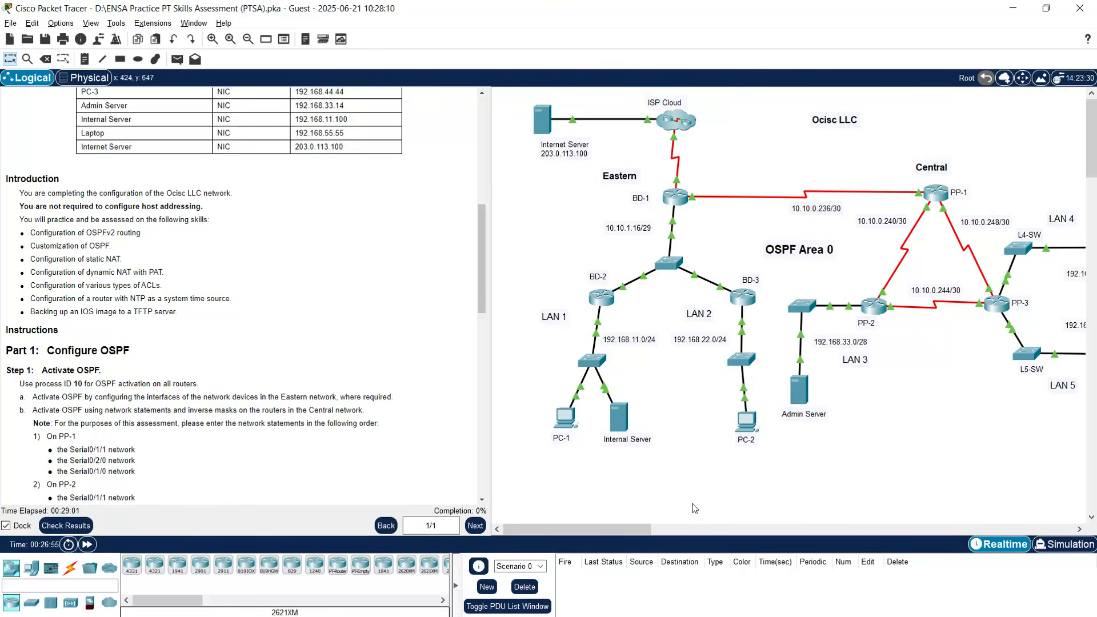
mouse_move(632, 529)
mouse_down()
mouse_move(677, 527)
mouse_move(631, 529)
mouse_up()
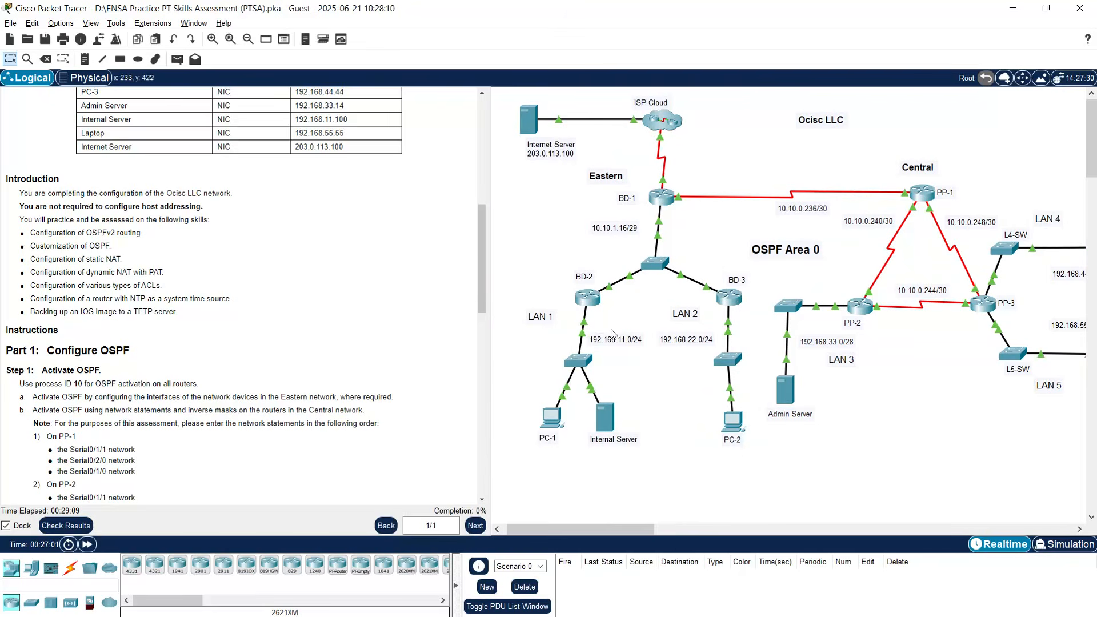
mouse_move(547, 530)
mouse_down()
mouse_move(605, 534)
mouse_move(554, 530)
mouse_up()
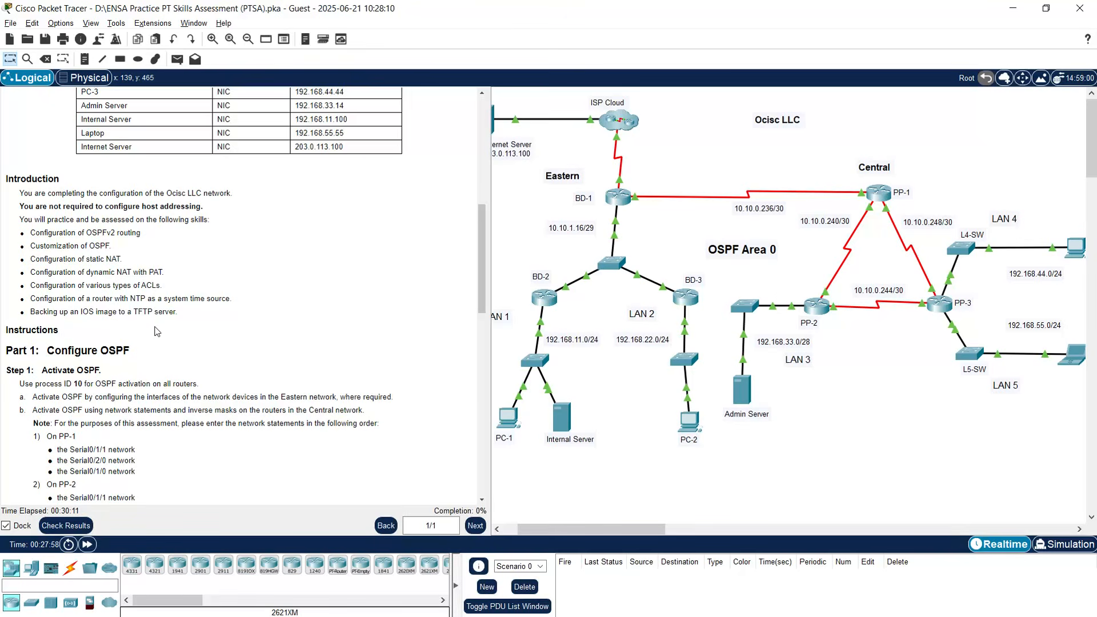
scroll(43, 378, down, 1)
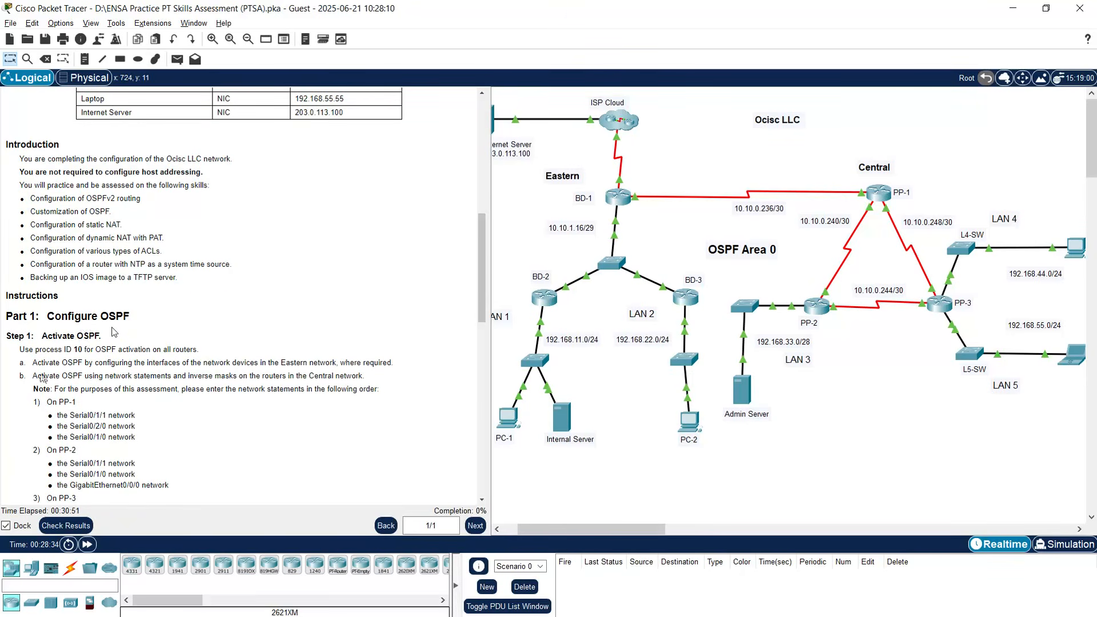
scroll(43, 378, down, 1)
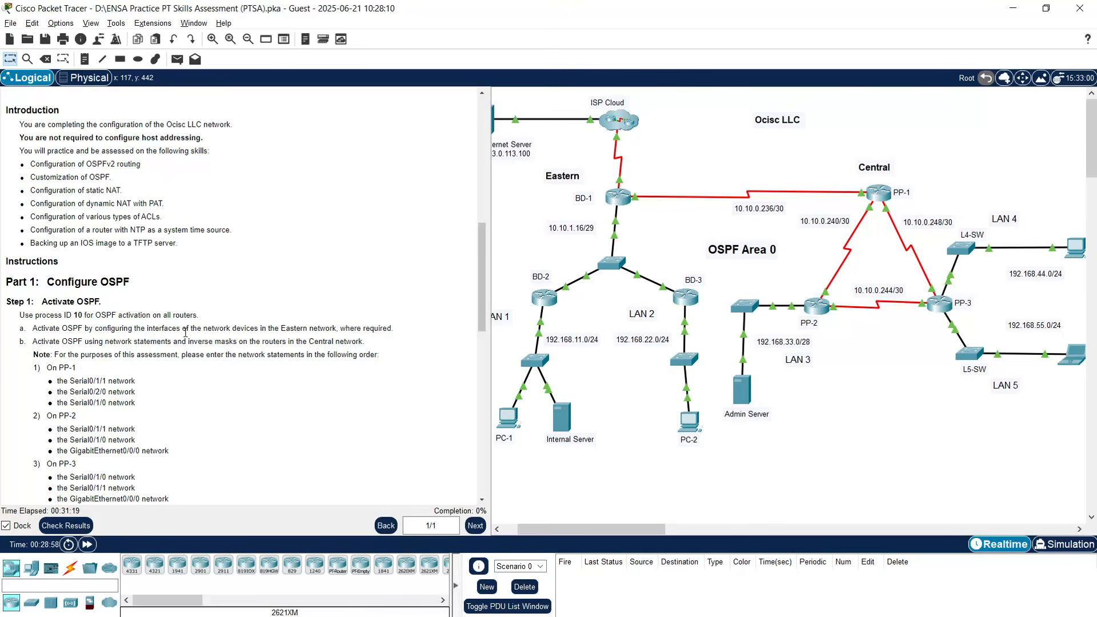
drag(110, 329, 178, 330)
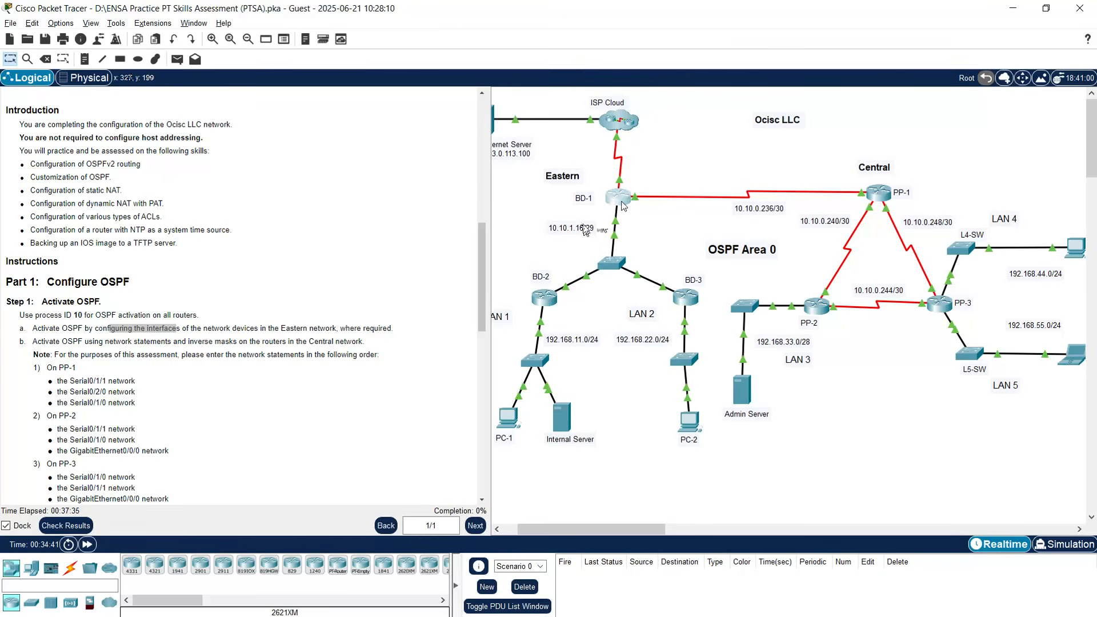
Open the command line of router BD-1, enlarge its window and enter global configuration mode with enable and conf t.
click(621, 201)
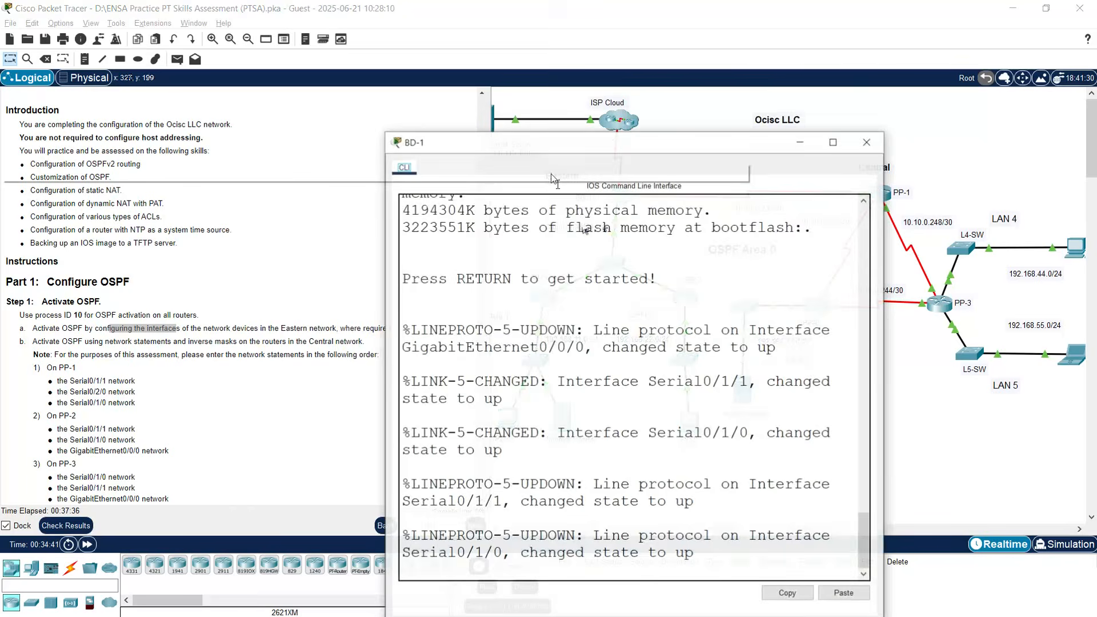
drag(536, 124, 391, 18)
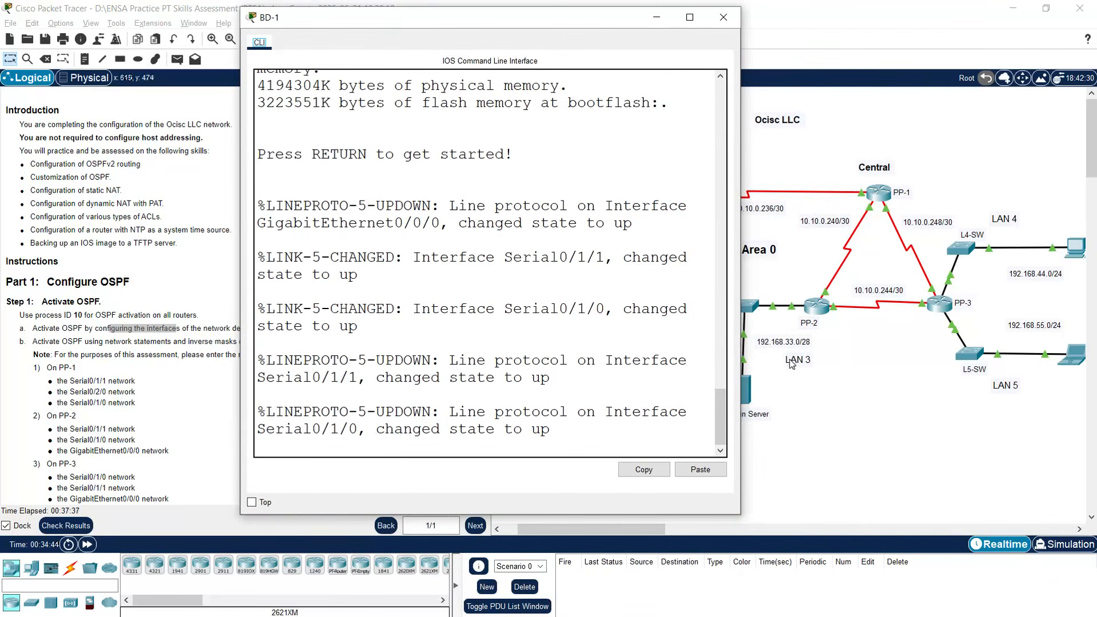
drag(740, 338, 891, 378)
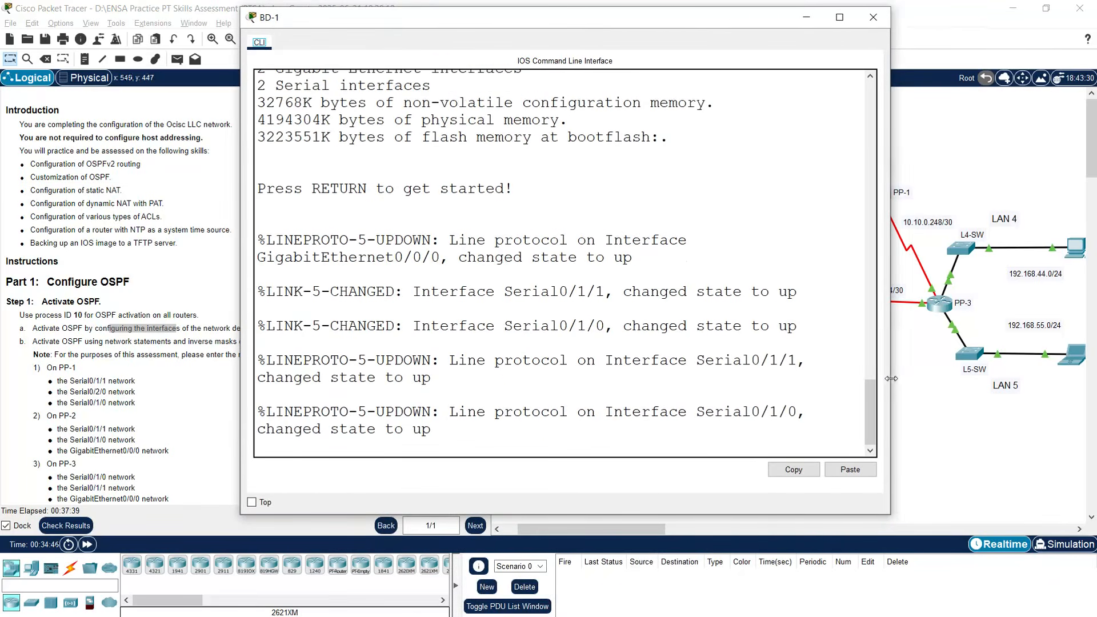
click(592, 438)
key(Return)
key(Return)
text(enable)
key(Return)
text(con)
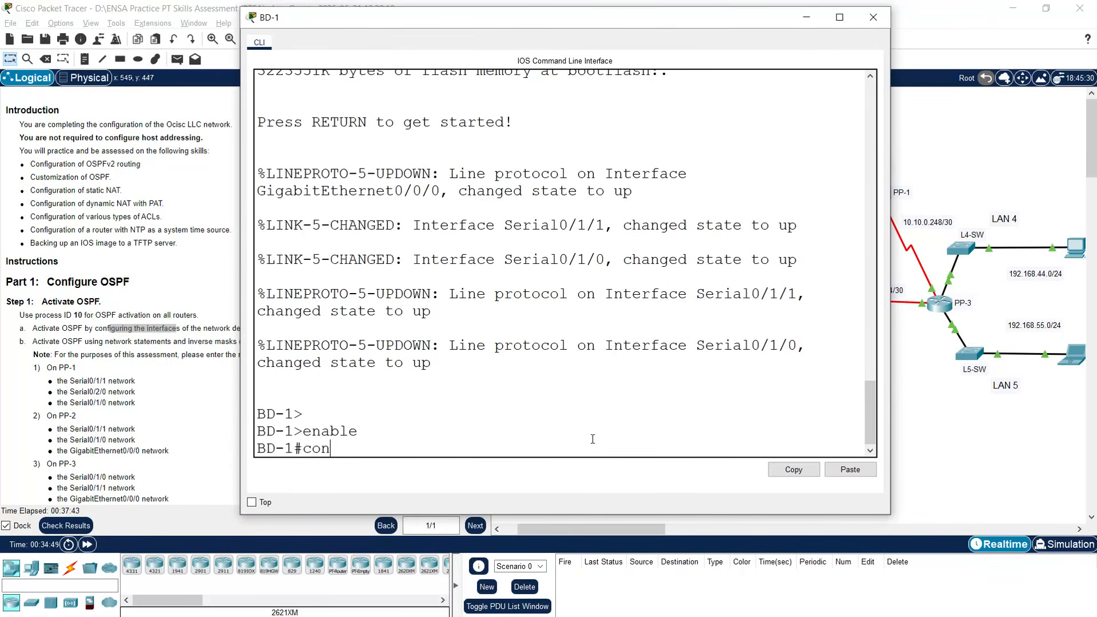
text(f t)
key(Return)
key(Return)
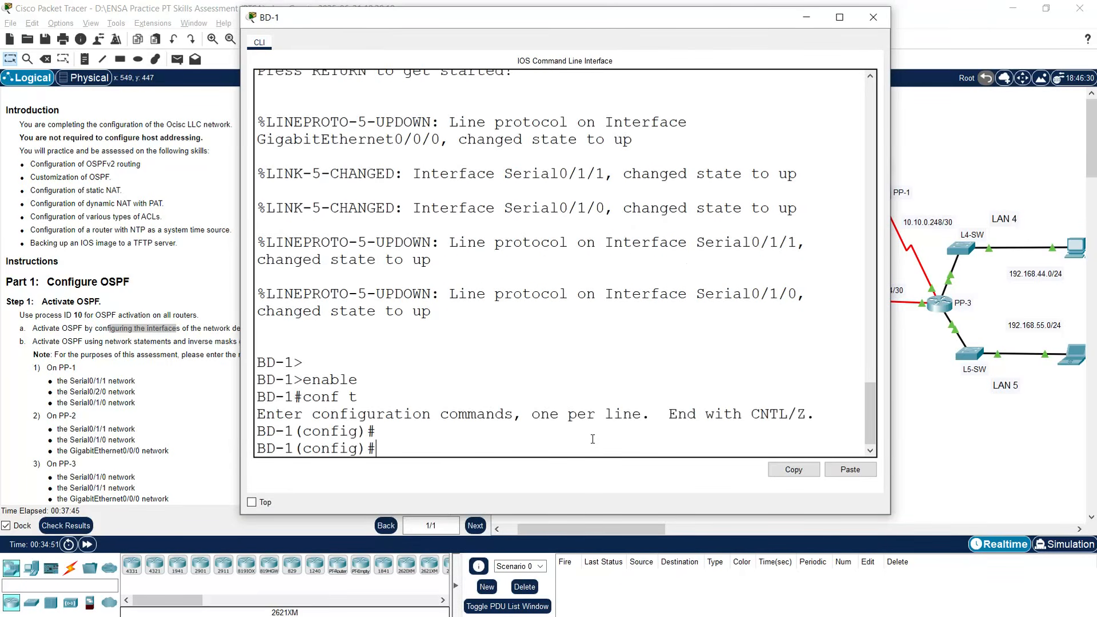
Start OSPF routing process 10 on BD-1 with router ospf 10.
text(router ospf 1)
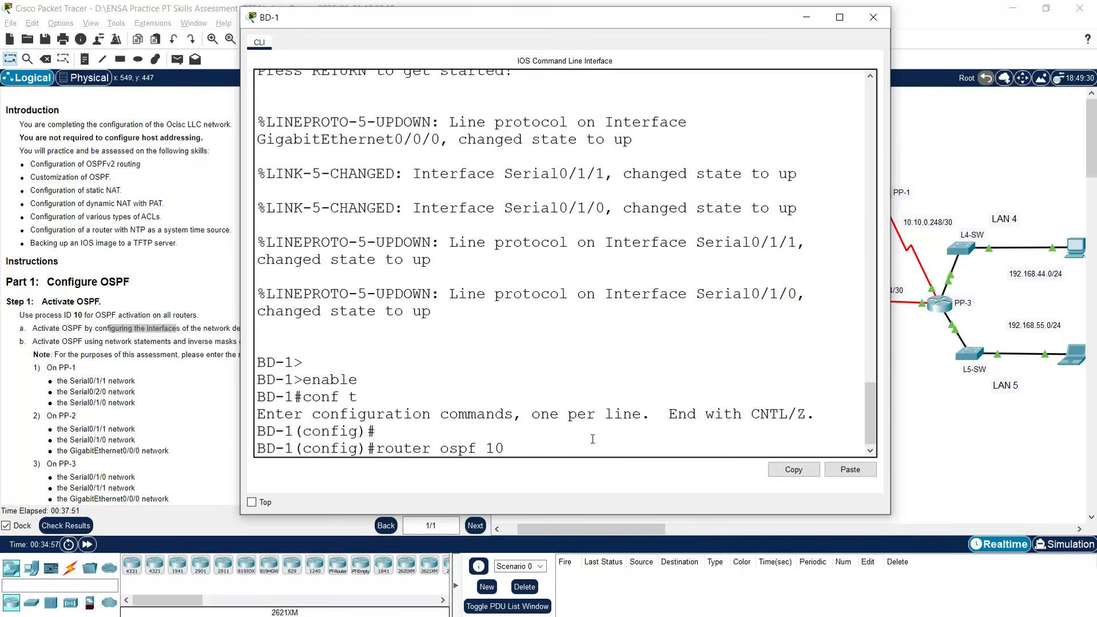
text(0)
key(Return)
key(Return)
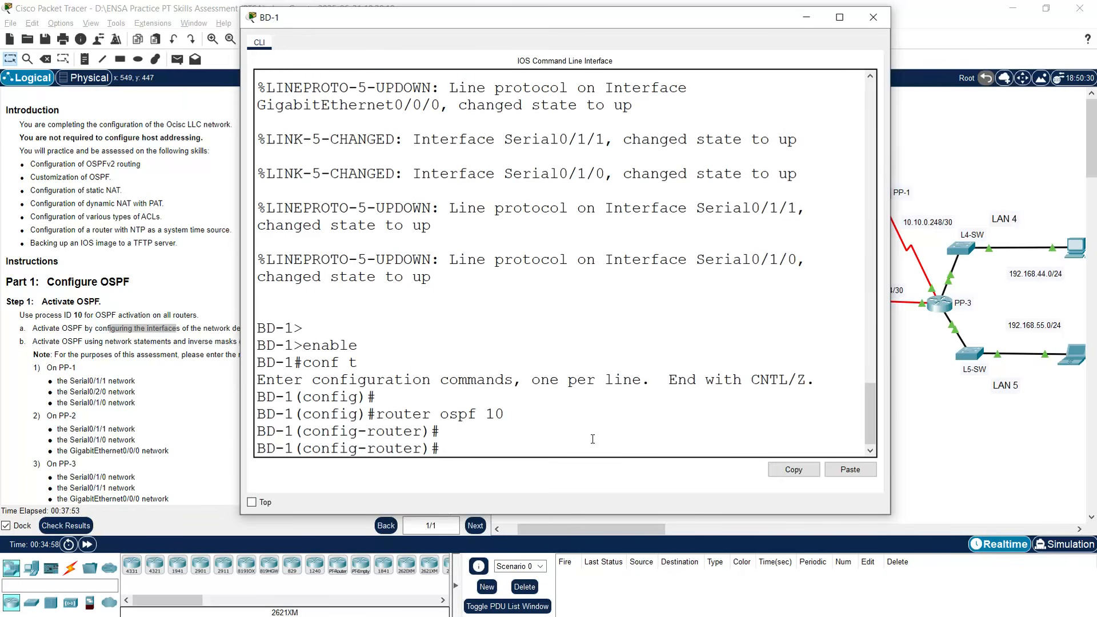
List BD-1's interfaces with do show ip interface brief and examine the entries for GigabitEthernet0/0/0, Serial0/1/0 and Serial0/1/1.
click(949, 470)
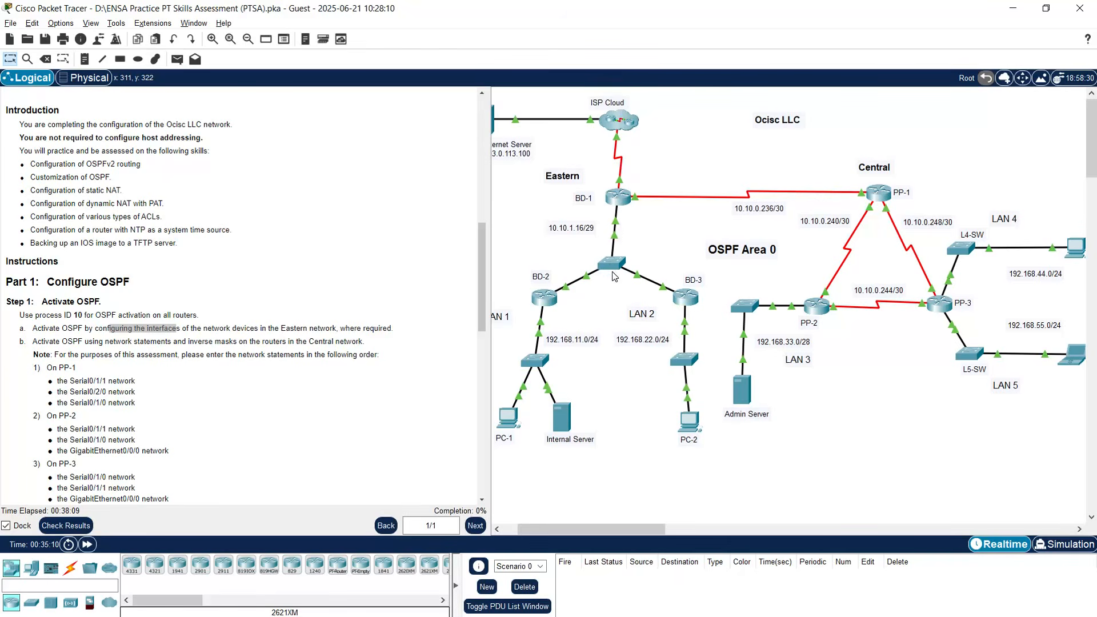
click(617, 200)
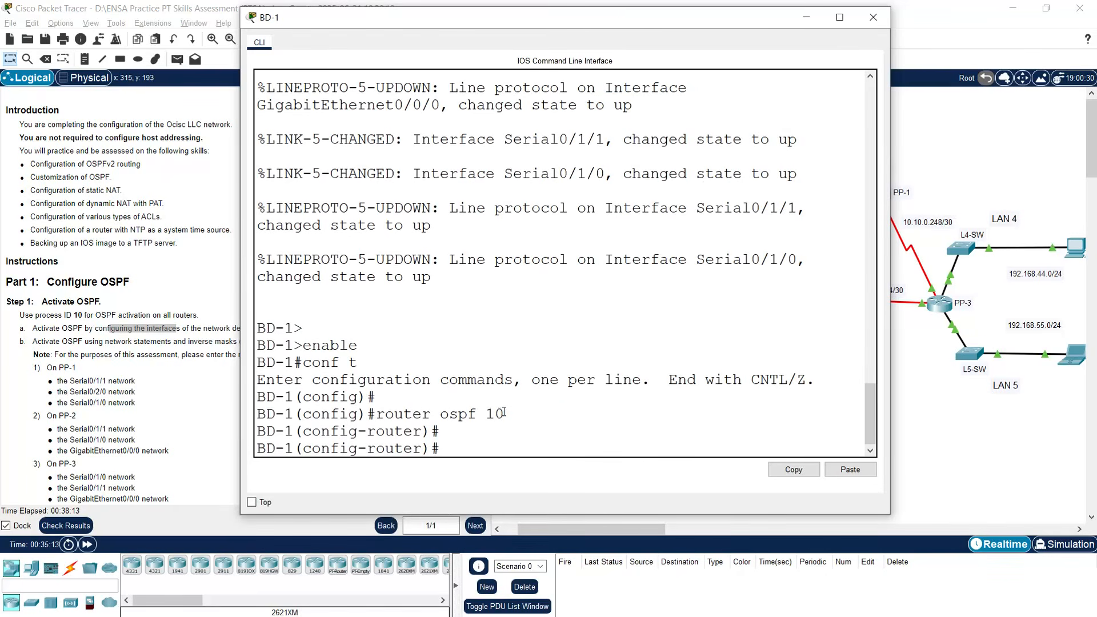
text(do sho  ip interface brief)
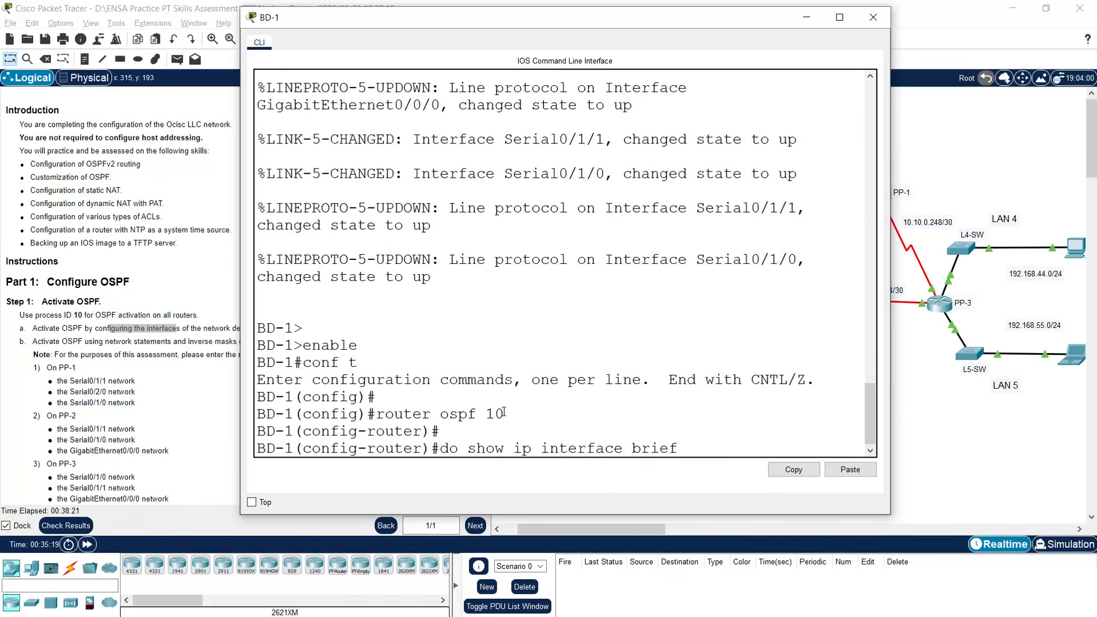
key(Return)
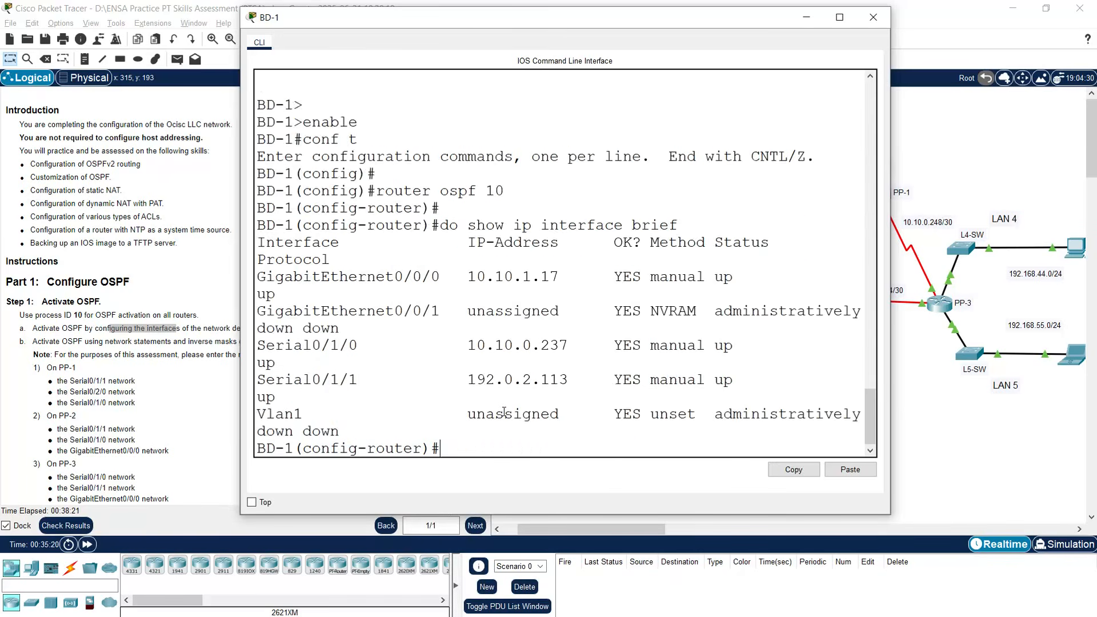
drag(890, 324, 1013, 324)
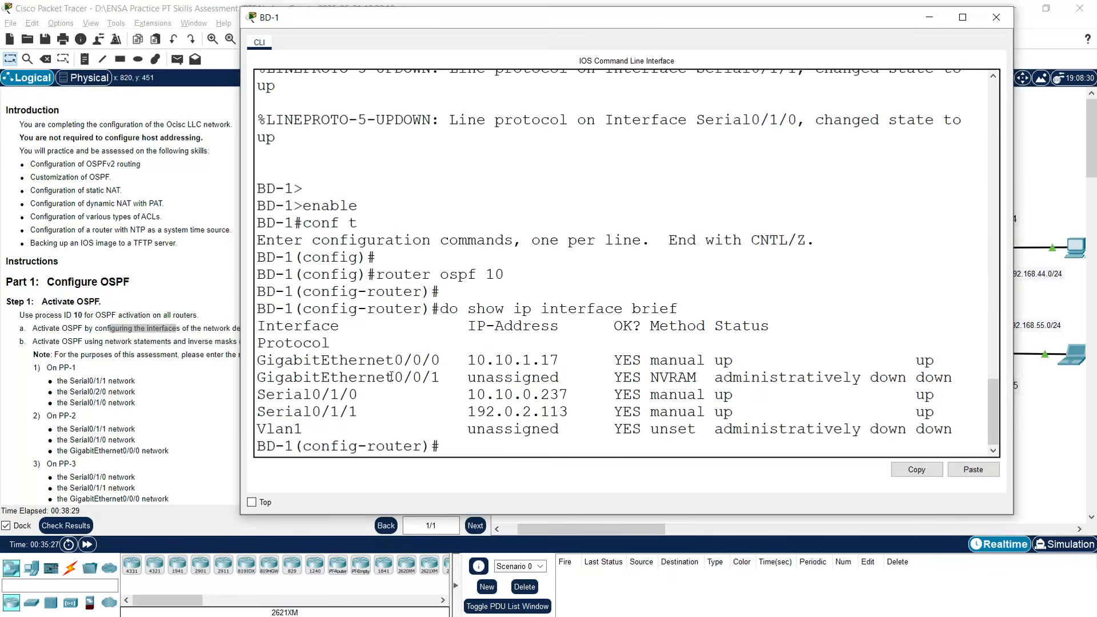
drag(256, 361, 442, 368)
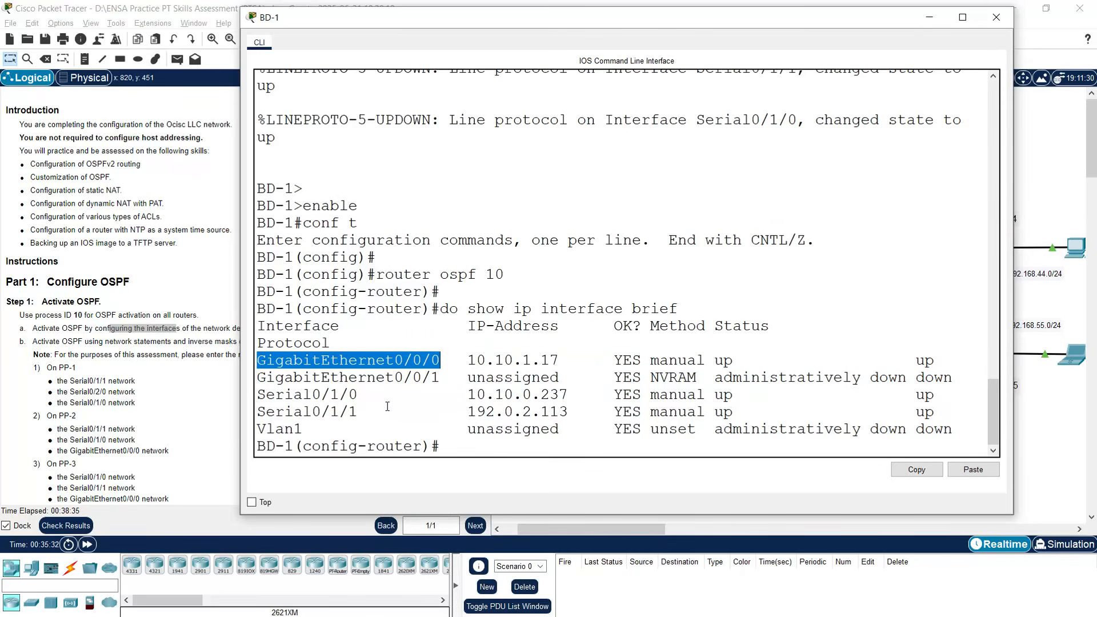
drag(261, 399, 362, 395)
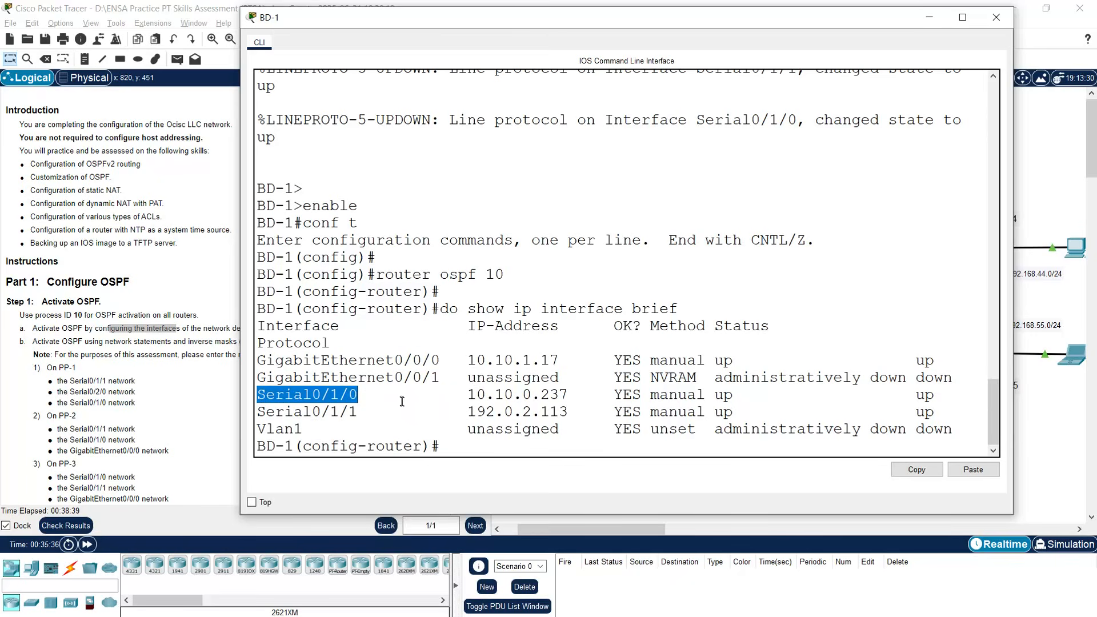
drag(277, 416, 577, 414)
click(929, 23)
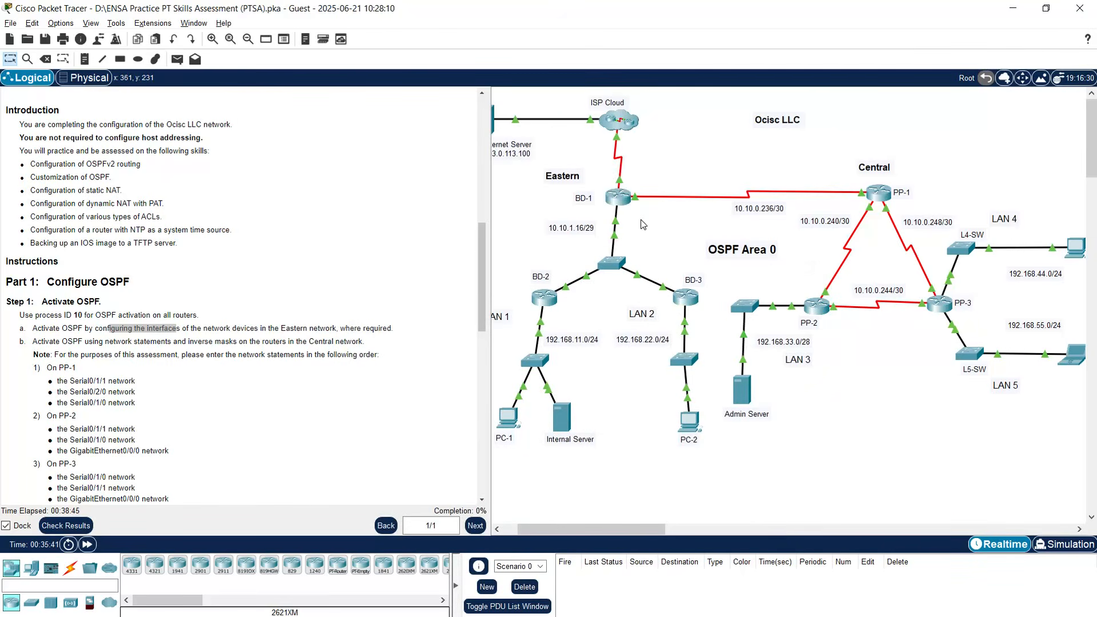
Return to BD-1's command line and activate OSPF on interface g0/0/0 with ip ospf 10 area 0.
mouse_move(620, 183)
click(625, 201)
mouse_move(620, 185)
click(618, 197)
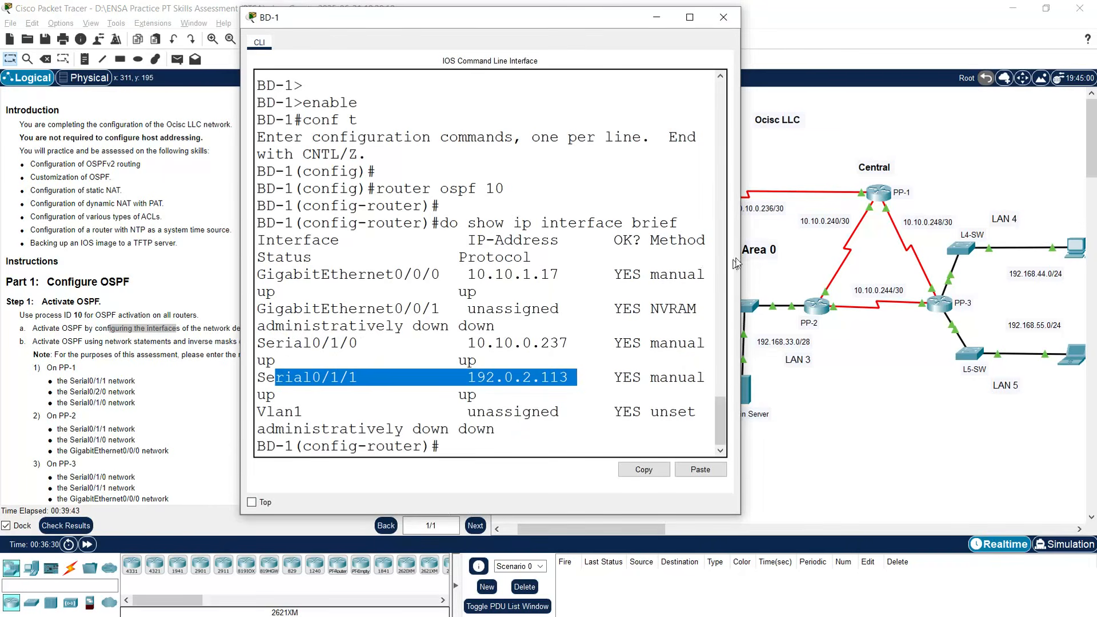
drag(737, 249, 934, 247)
click(495, 443)
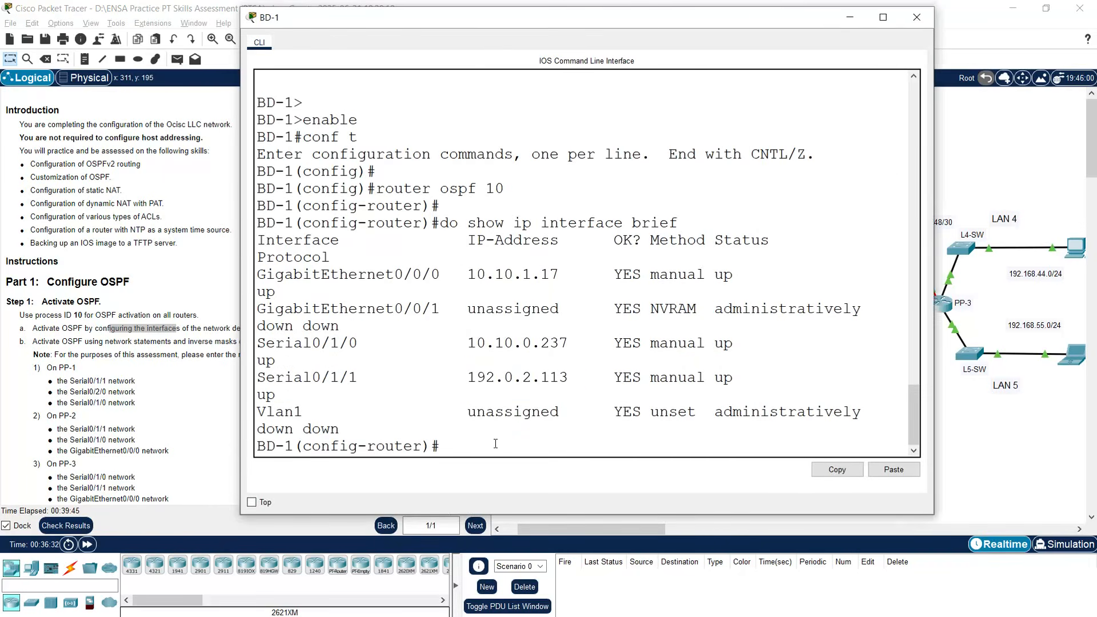
drag(933, 361, 1012, 360)
text(interface g0/0/0)
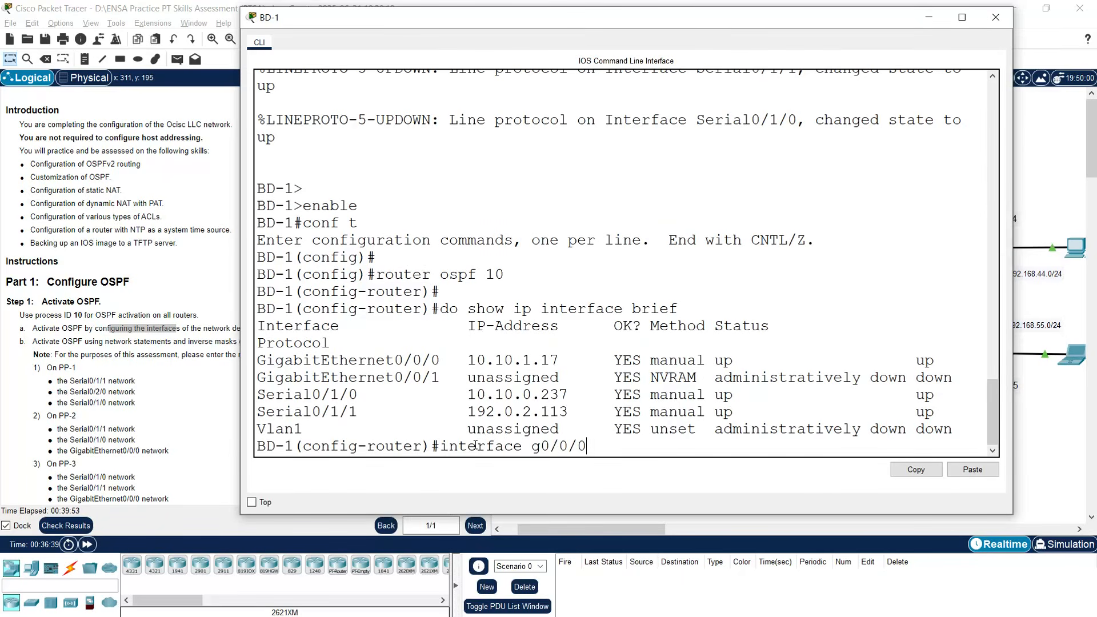
key(Return)
key(Return)
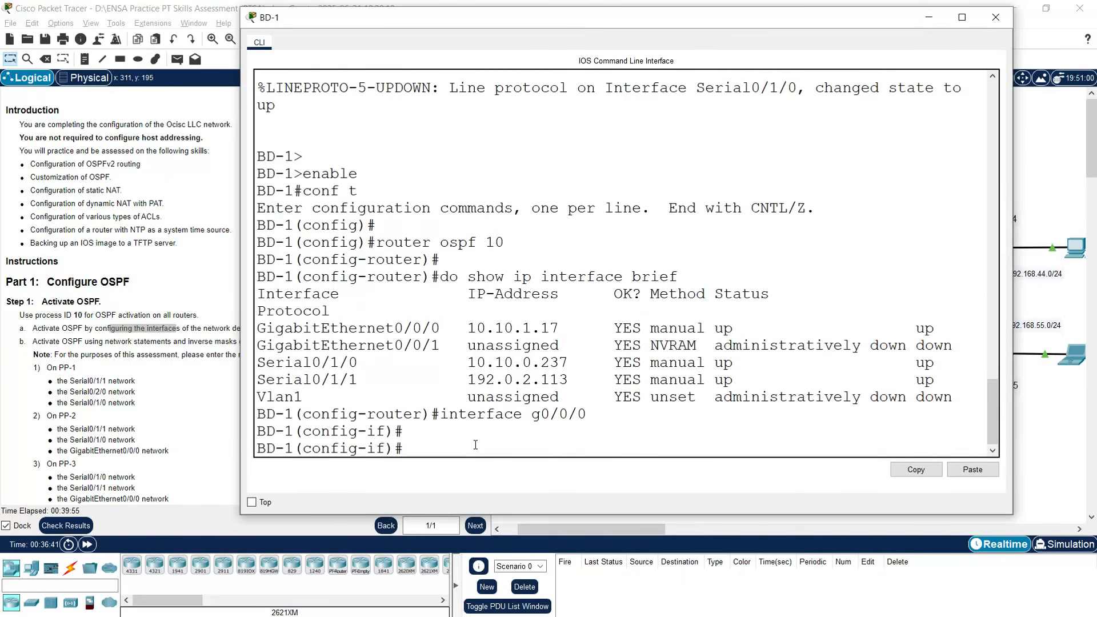
text(ip ospf 10 area 0)
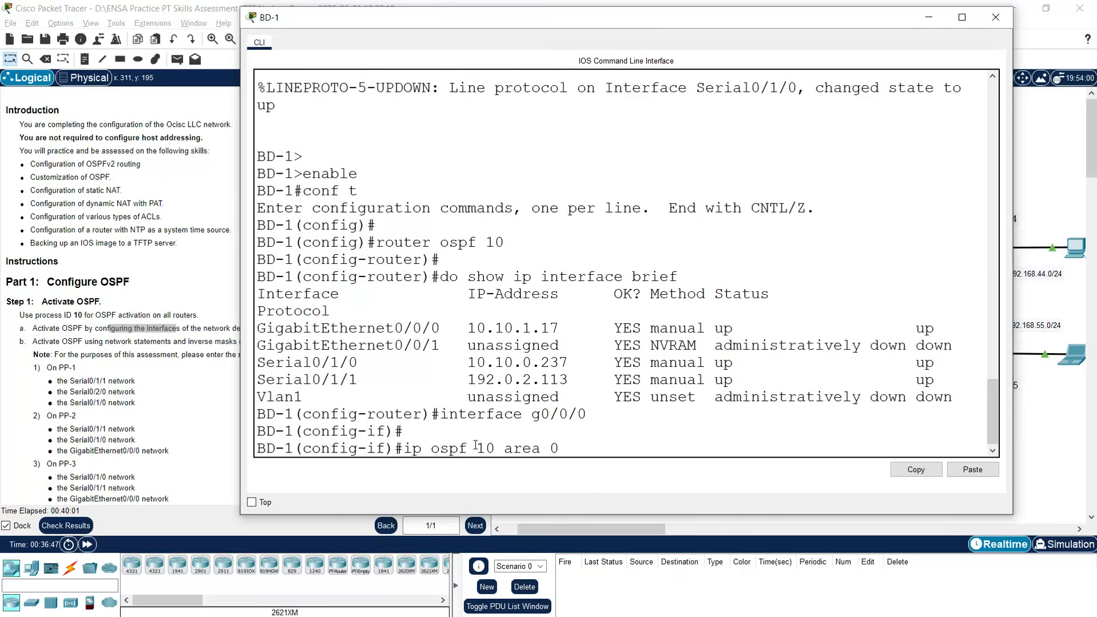
key(Return)
Activate OSPF on BD-1's interface s0/1/0 with ip ospf 10 area 0 and close the router window.
text(interface)
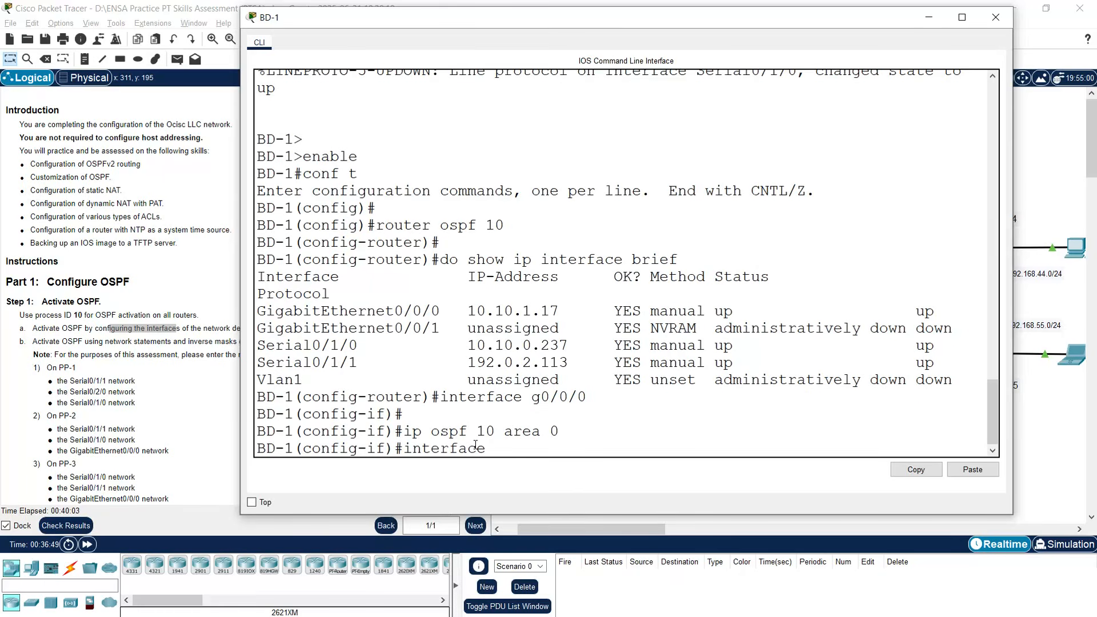
text( s0/1/0)
key(Return)
text(ip o)
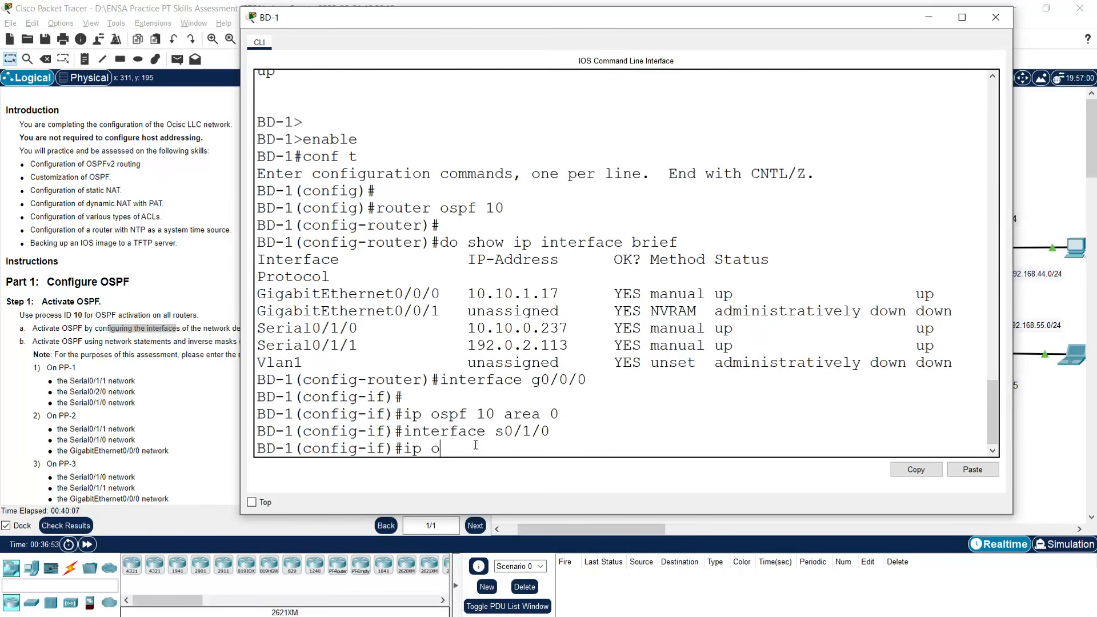
text(spf 10 area 0)
key(Return)
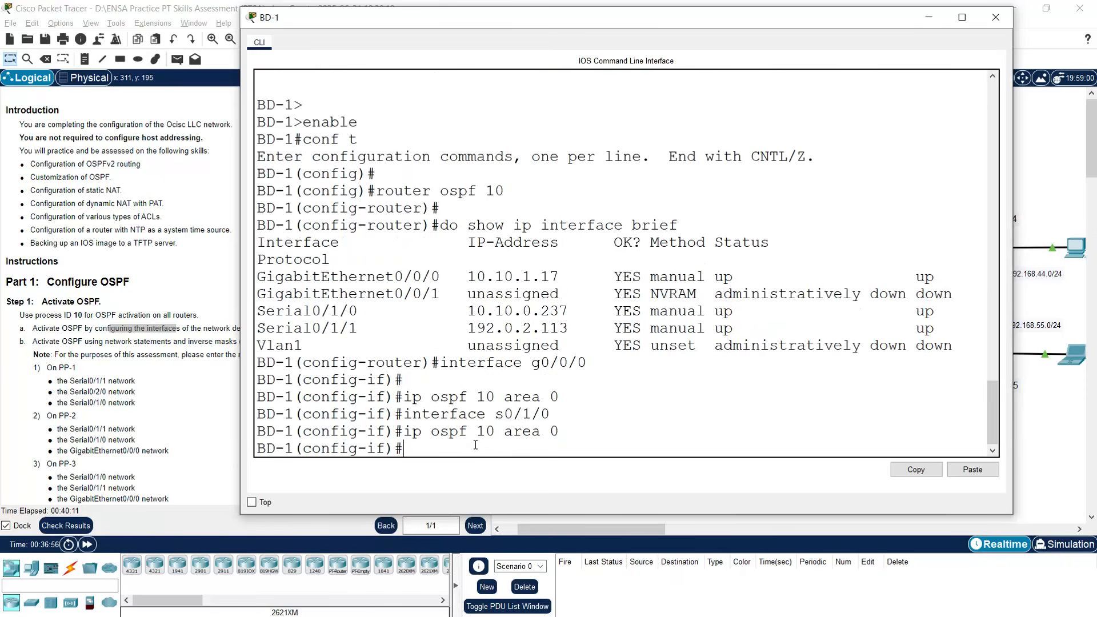
click(995, 17)
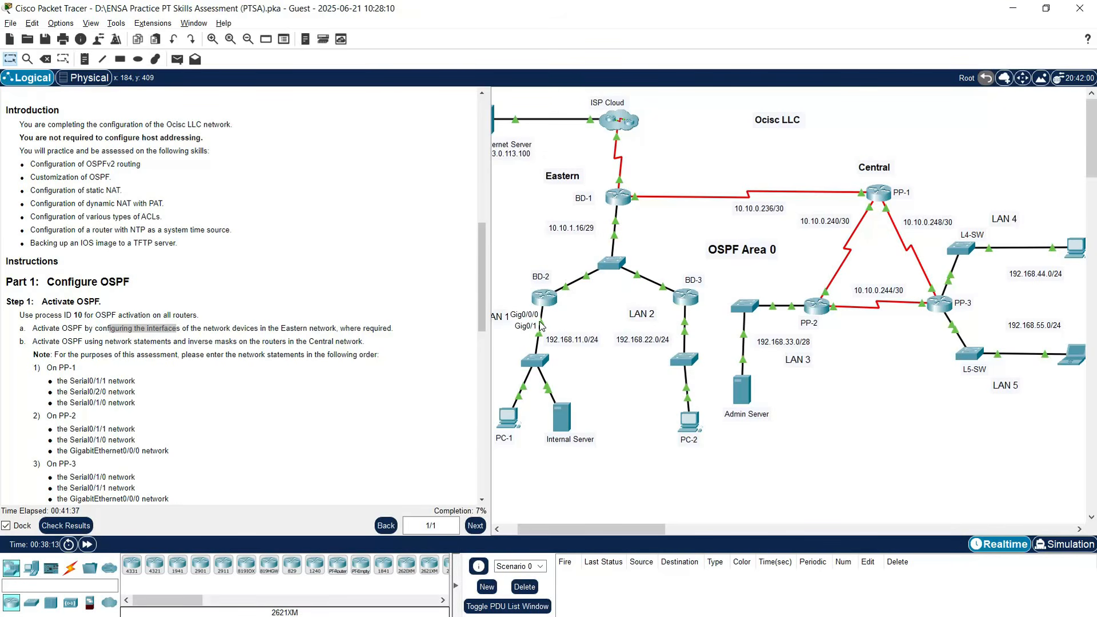
Open the command line of router BD-2 in an enlarged window and bring up its user prompt.
click(546, 297)
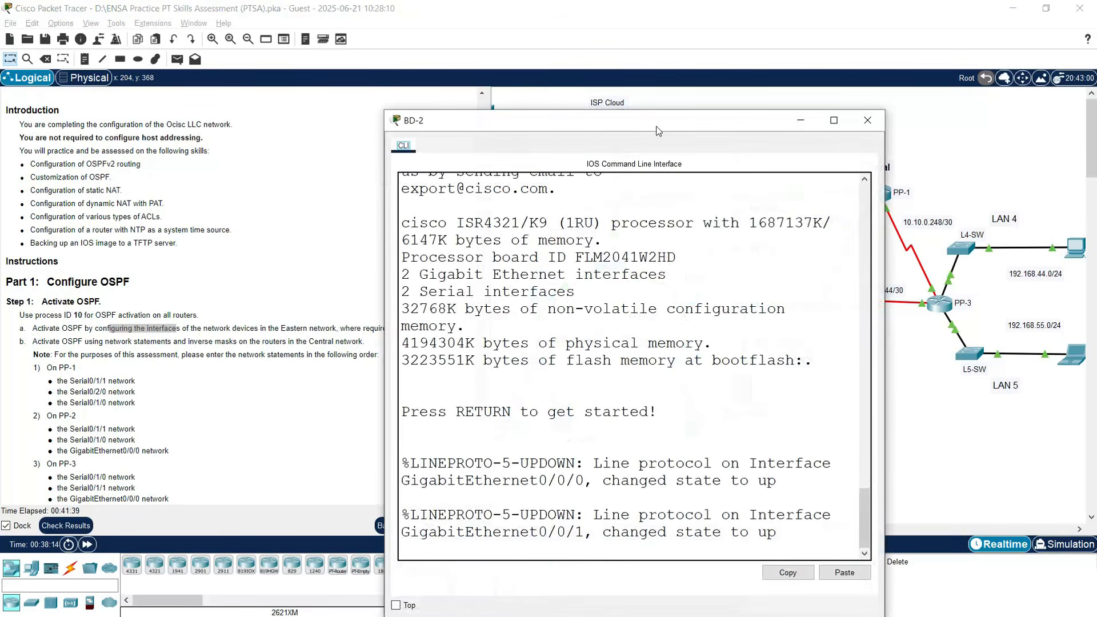
drag(657, 130, 434, 49)
drag(662, 209, 1012, 209)
click(673, 367)
key(Return)
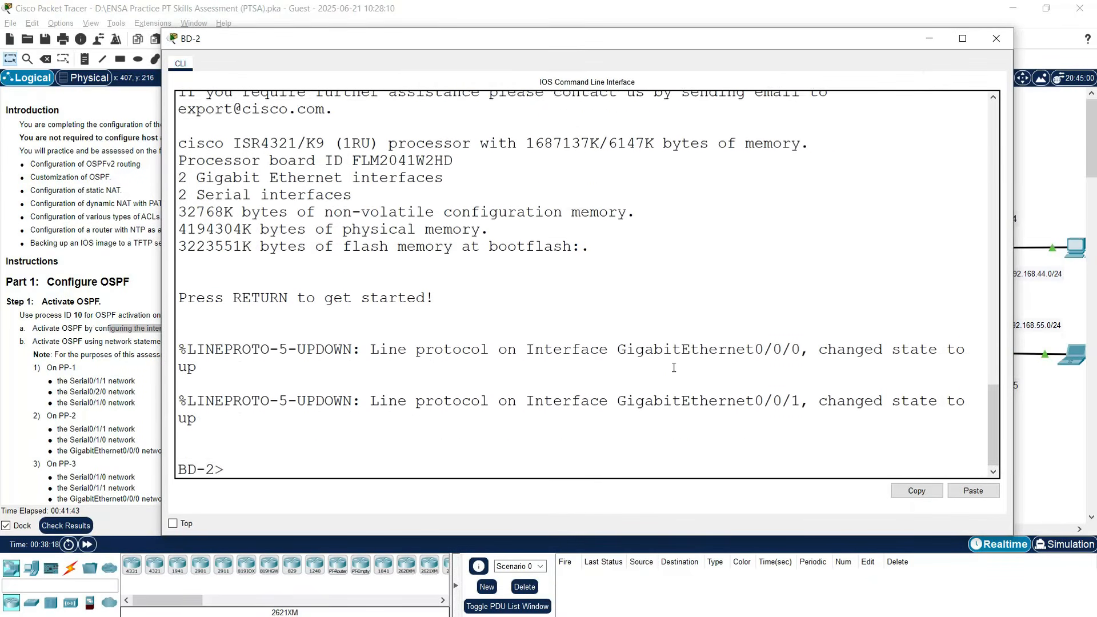
key(Return)
key(Return)
Enter global configuration mode on BD-2 with enable and conf t.
text(enable)
key(Return)
text(conf)
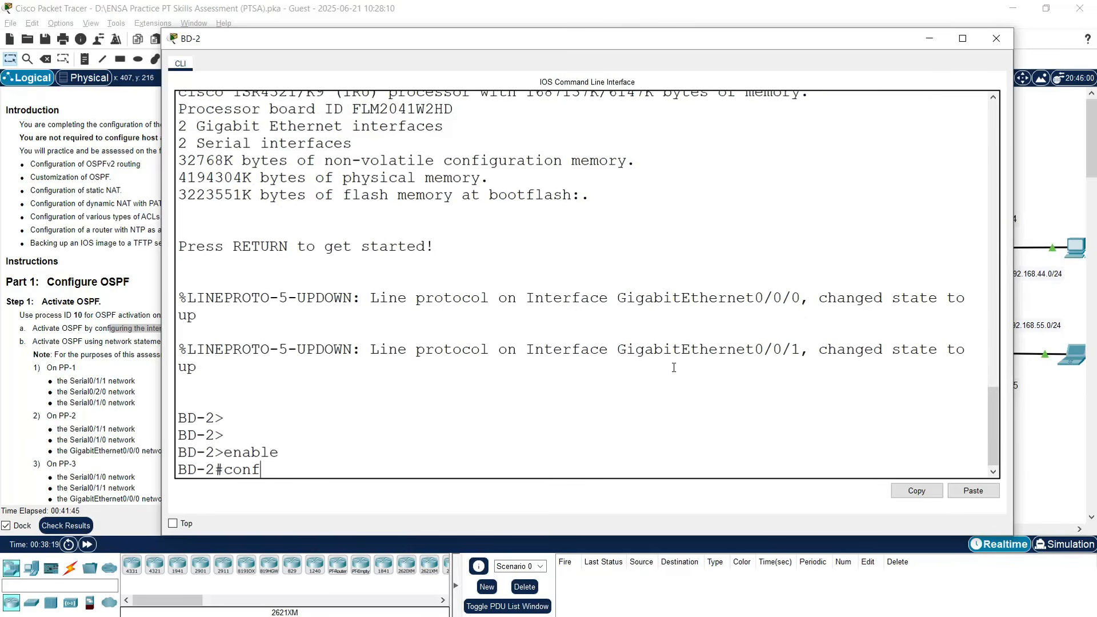
text( t)
key(Return)
List BD-2's interfaces with do show ip interface brief and examine the GigabitEthernet entries.
text(do )
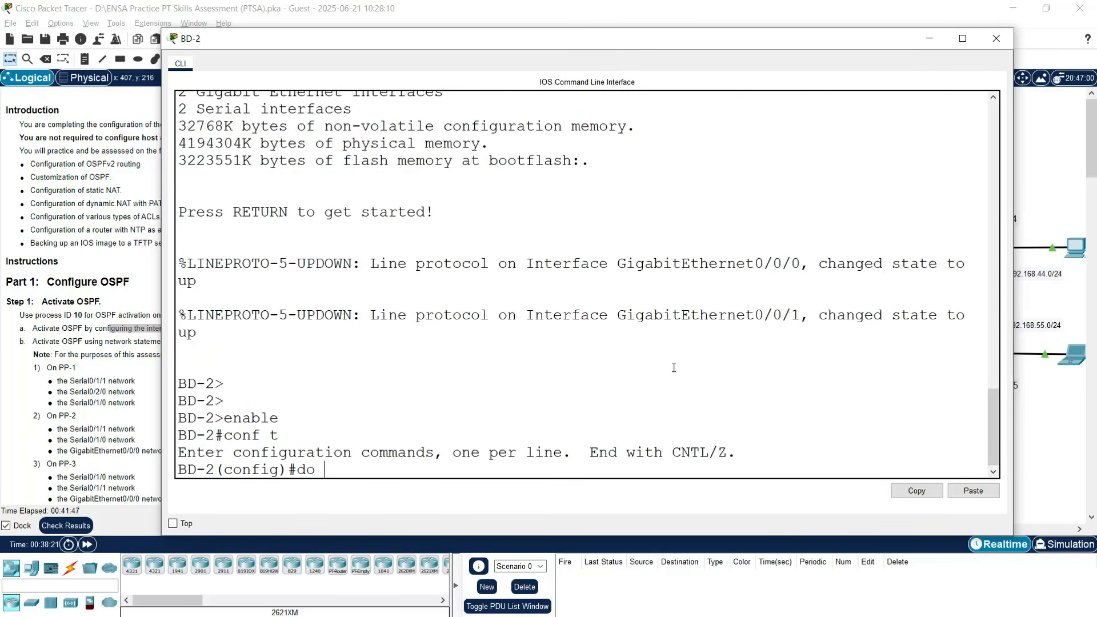
text(show in interface brief)
key(Return)
key(Up)
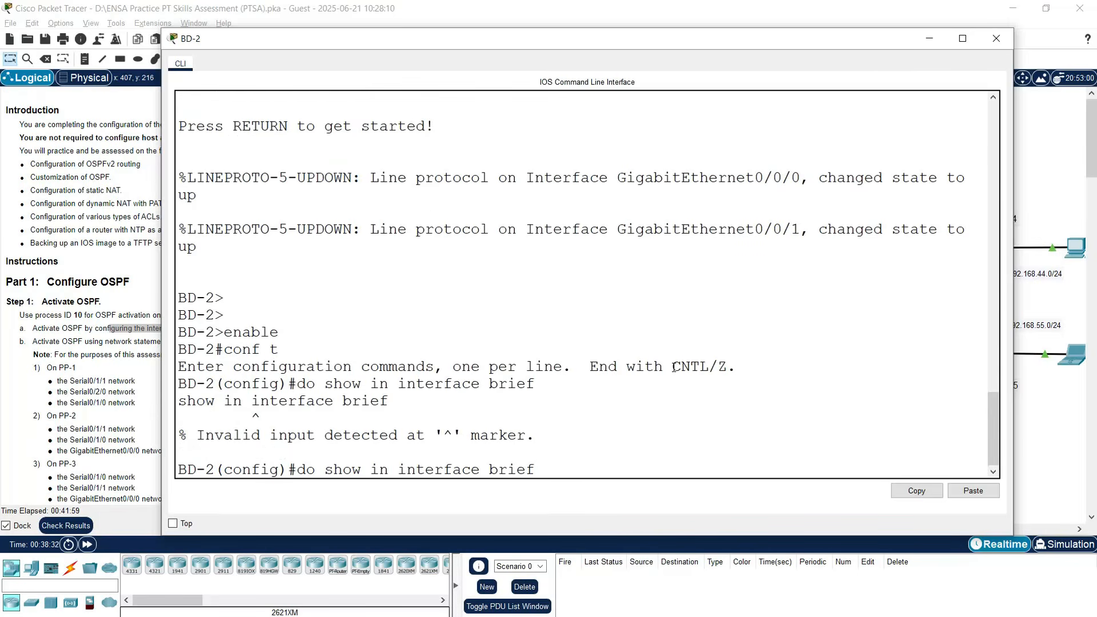
key(Left)
key(Left)
key(Left)
key(BackSpace)
text(p)
key(Return)
drag(189, 383, 352, 384)
Activate OSPF on BD-2's interface g0/0/0 with ip ospf 10 area 0.
click(312, 466)
text(interface g0/0/0)
key(Return)
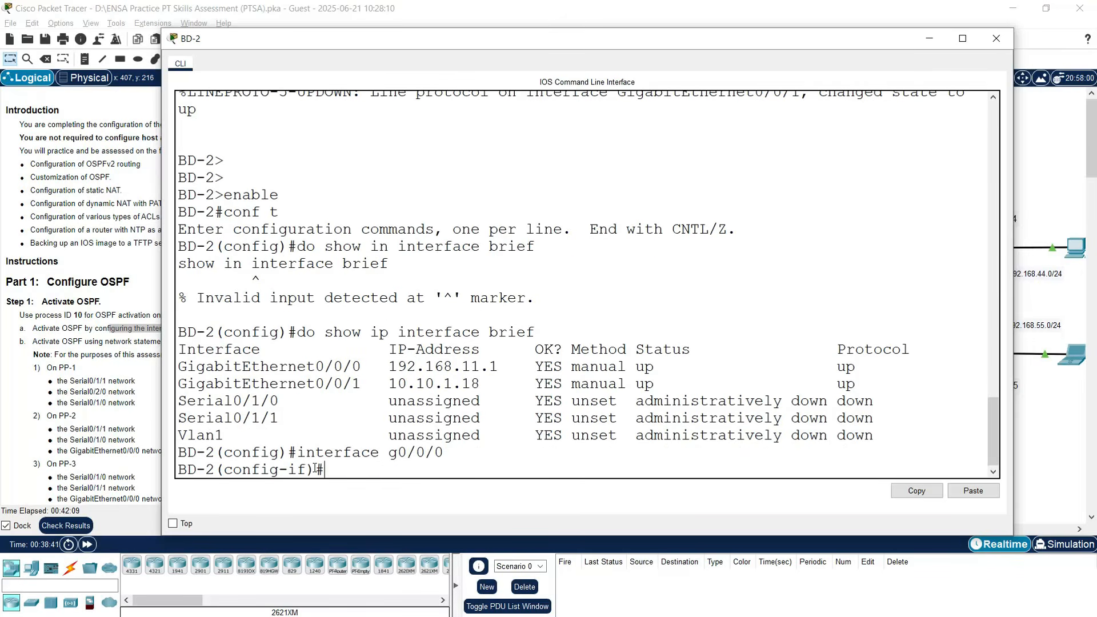
text(ip ospf 10 area 0)
key(Return)
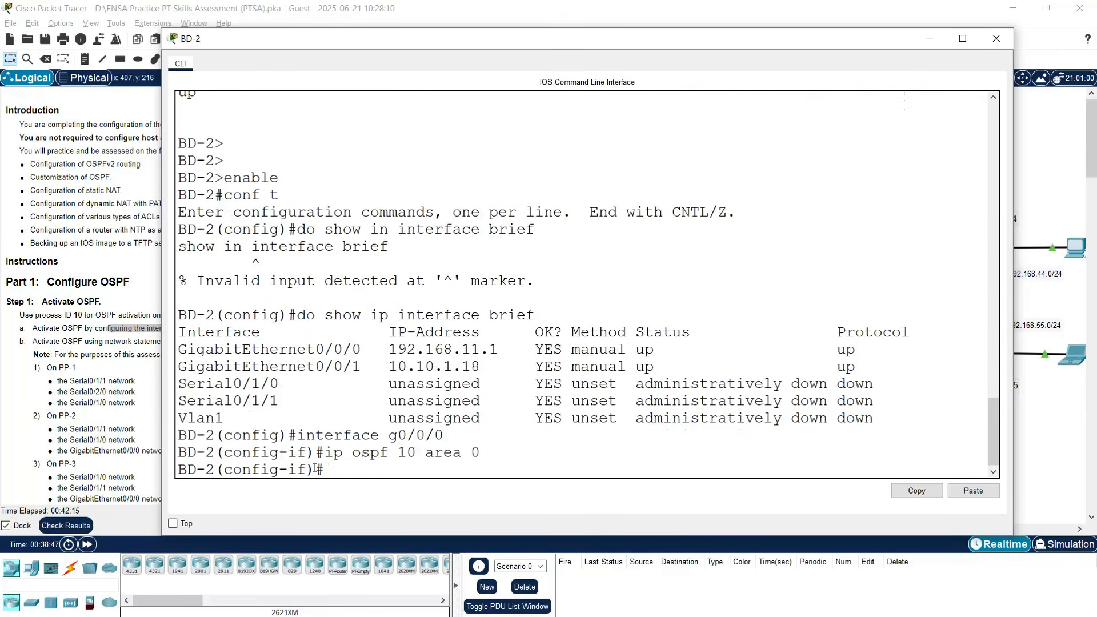
Activate OSPF on BD-2's interface g0/0/1 with ip ospf 10 area 0.
text(interface g0/0/1)
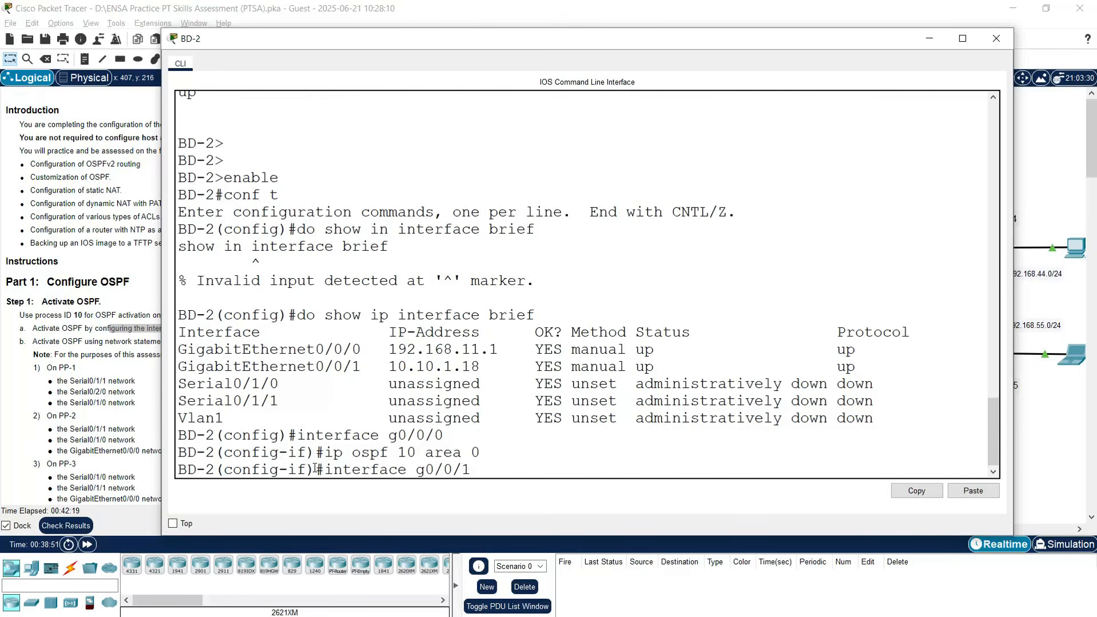
key(Return)
text(ip osp)
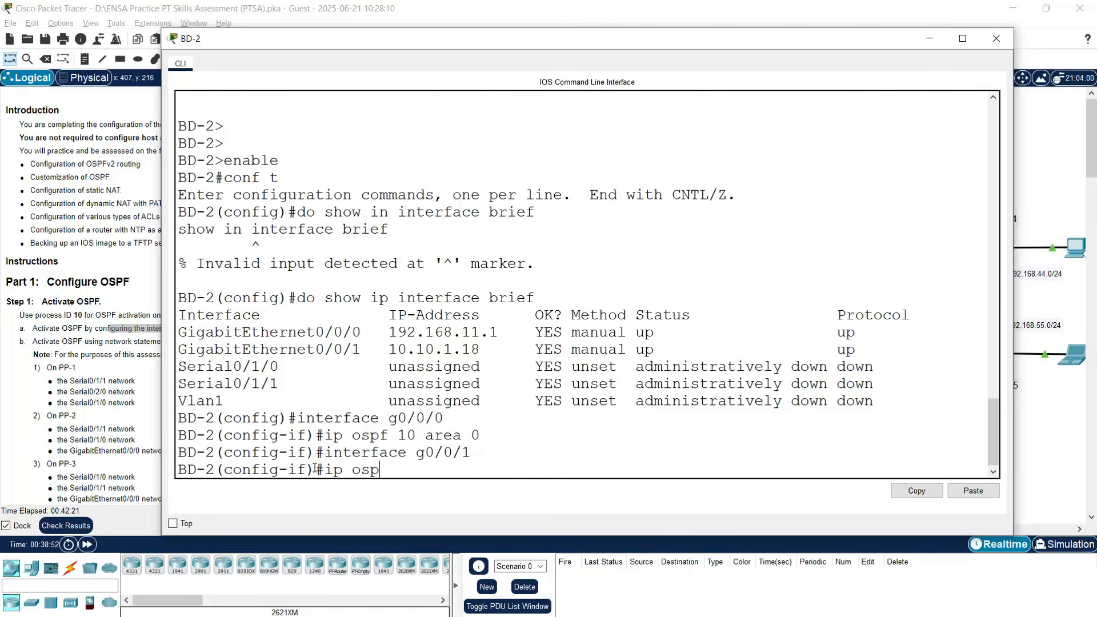
text(f 10 area 0)
key(Return)
Exit interface configuration on BD-2, enter router ospf 10, and close the router window.
text(exit)
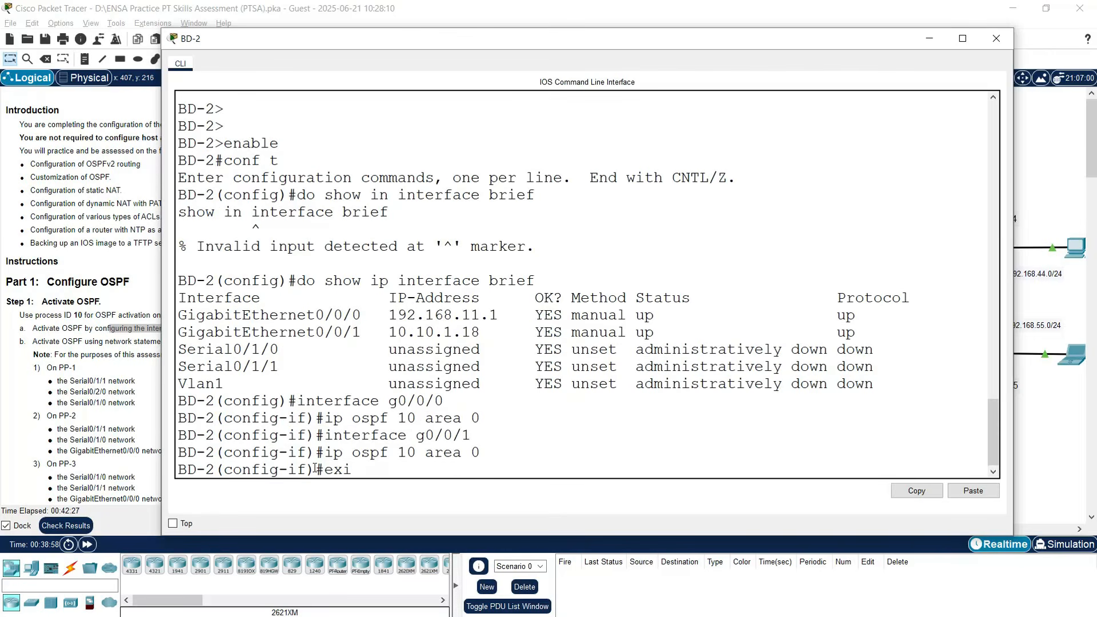
key(Return)
text(router ospf 10)
key(Return)
key(Return)
key(Return)
key(Return)
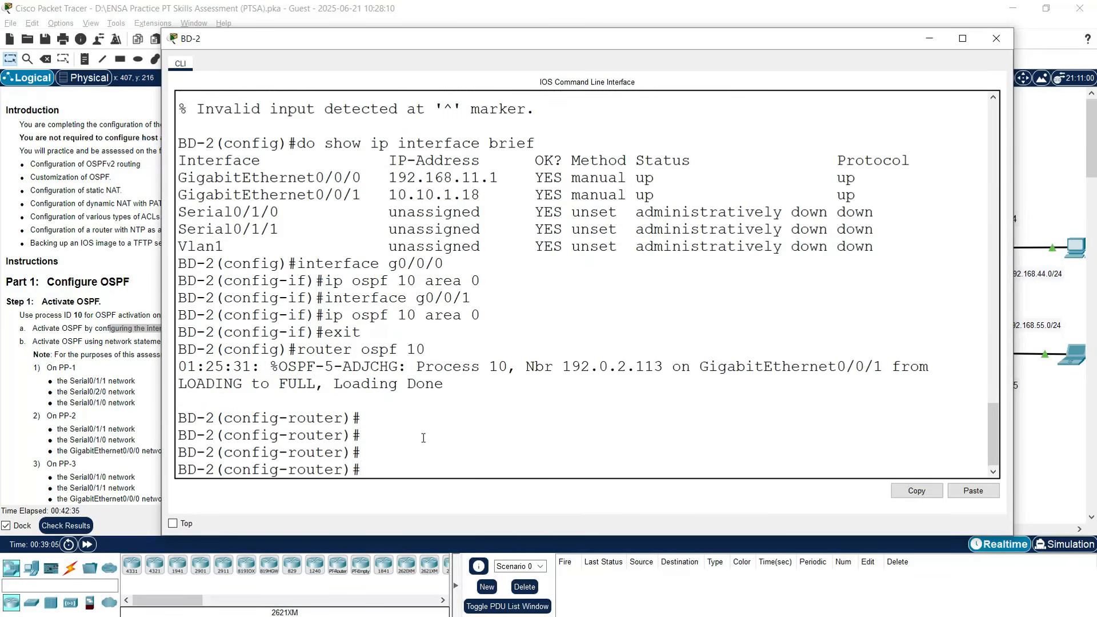
click(998, 47)
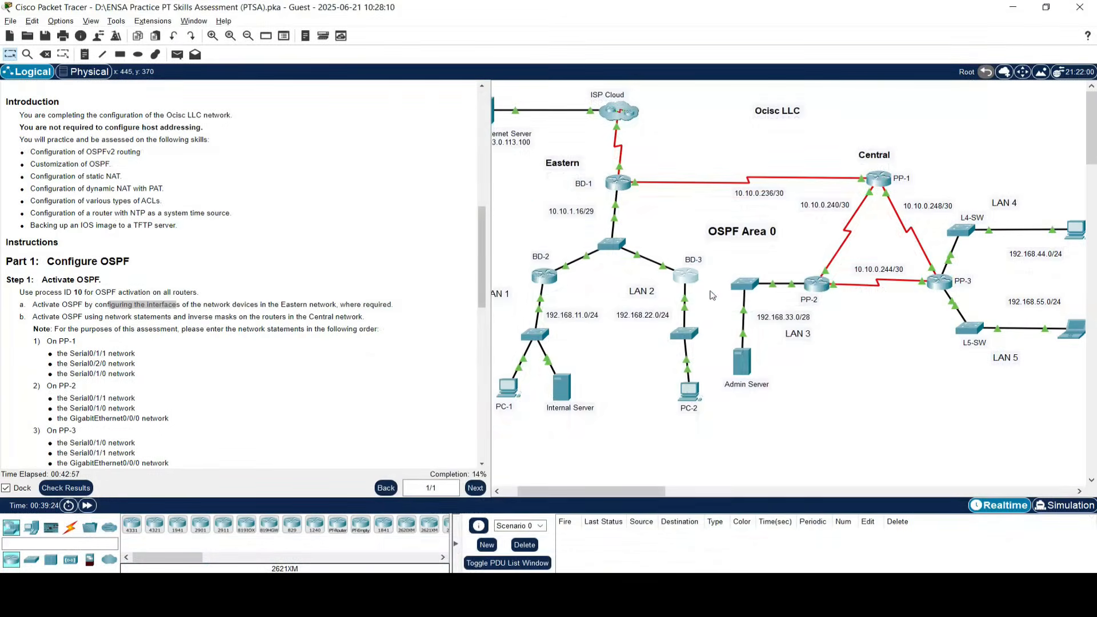
Open the command line of router BD-3 in an enlarged window and bring up its user prompt.
click(686, 276)
drag(541, 123, 345, 41)
drag(688, 214, 903, 215)
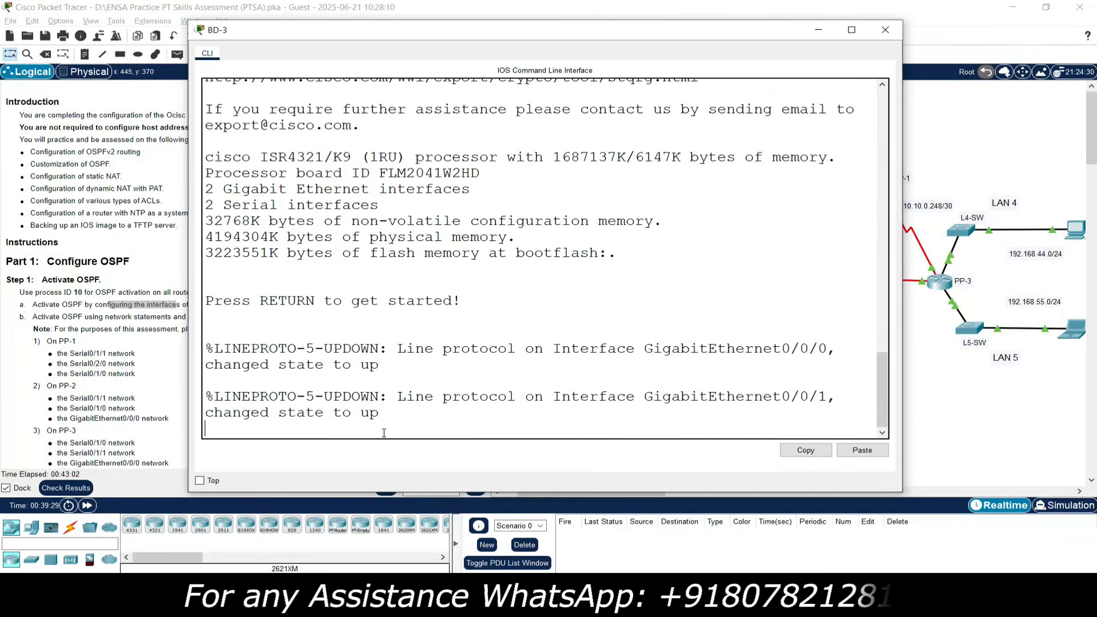
key(Return)
Enter global configuration mode on BD-3 and start OSPF routing process 10 with router ospf 10.
text(enable)
key(Return)
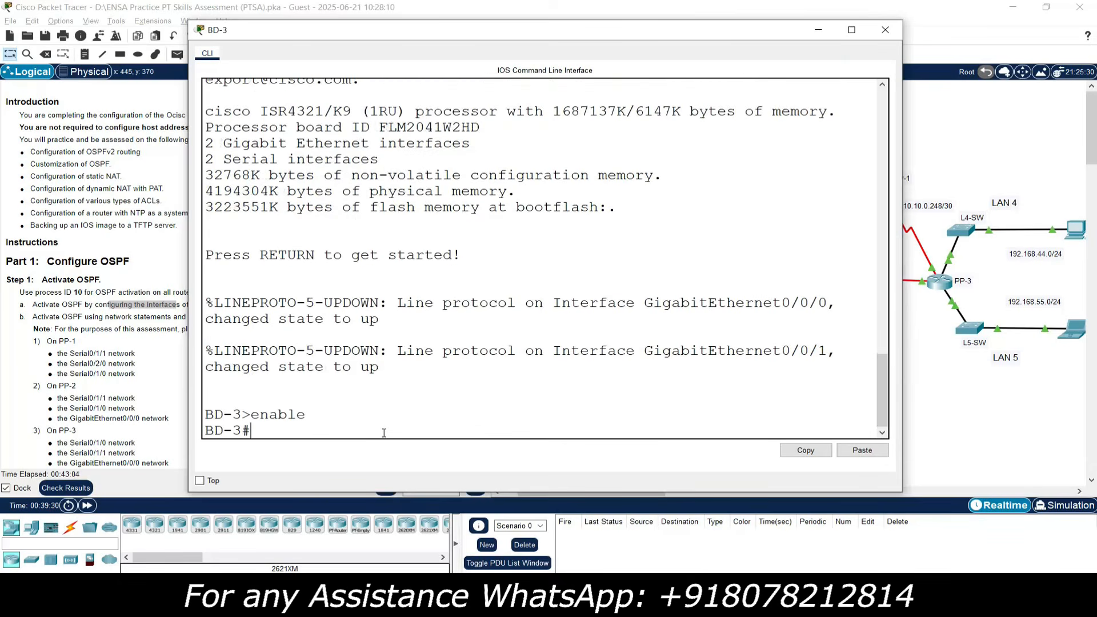
text(conf t)
key(Return)
key(Return)
text(route)
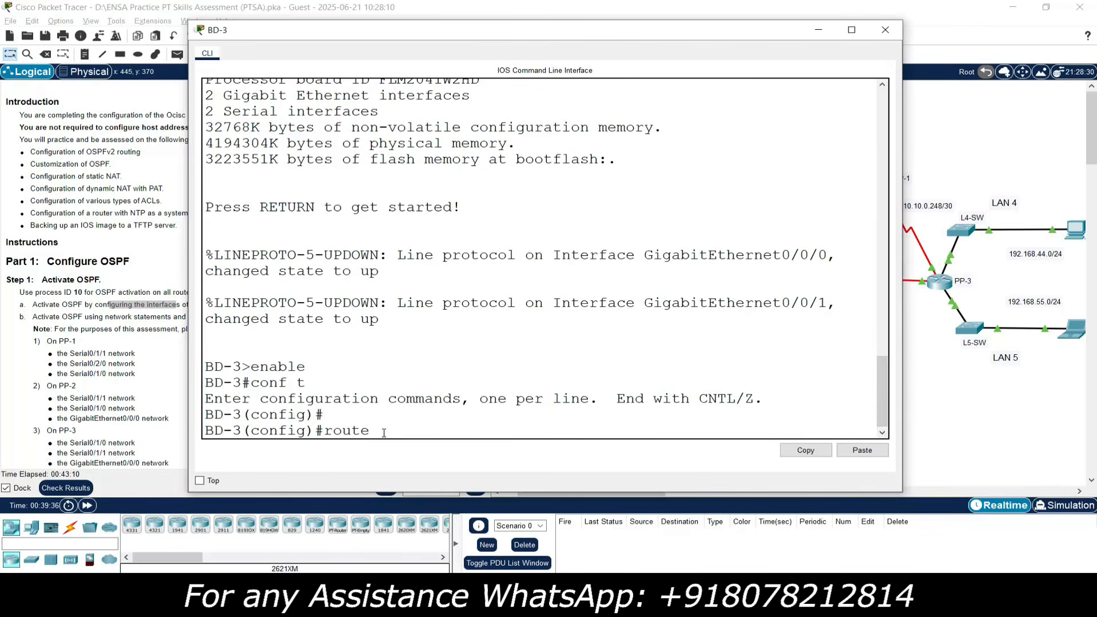
text(r ospf 10)
key(Return)
List BD-3's interfaces with do show ip interface brief and examine GigabitEthernet0/0/0 and GigabitEthernet0/0/1.
text(do sho i)
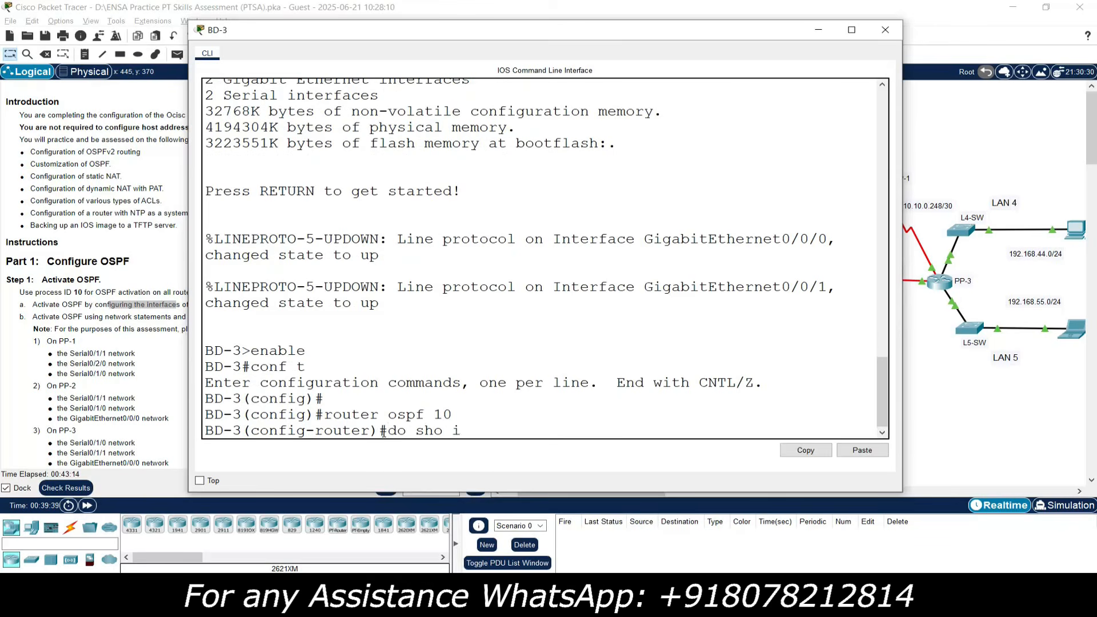
key(BackSpace)
key(BackSpace)
text(w ip interface brief)
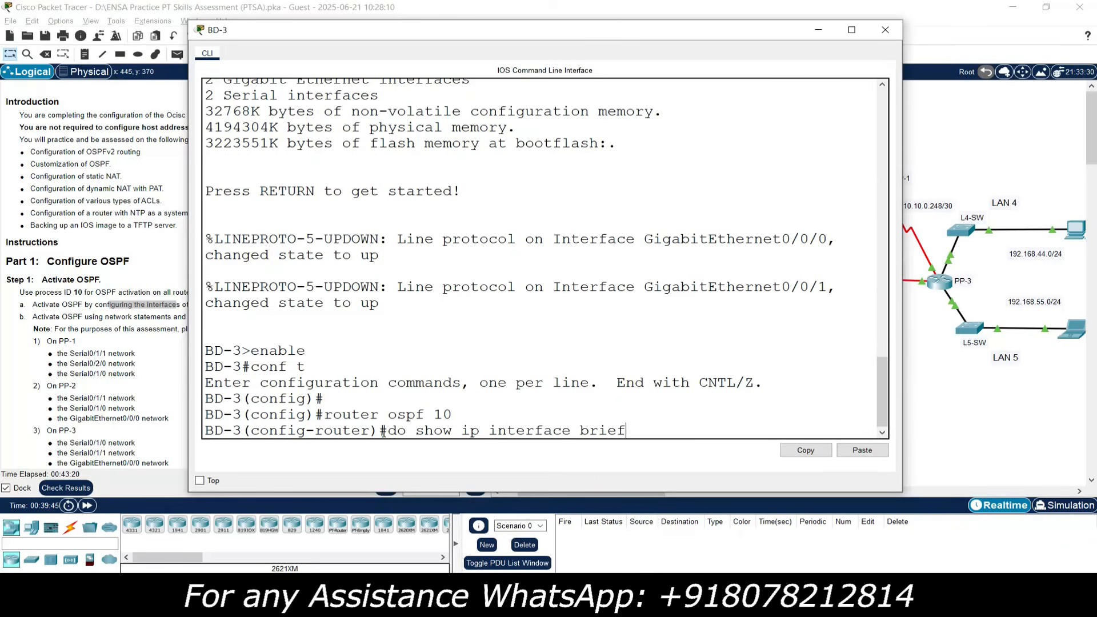
key(Return)
drag(902, 343, 970, 342)
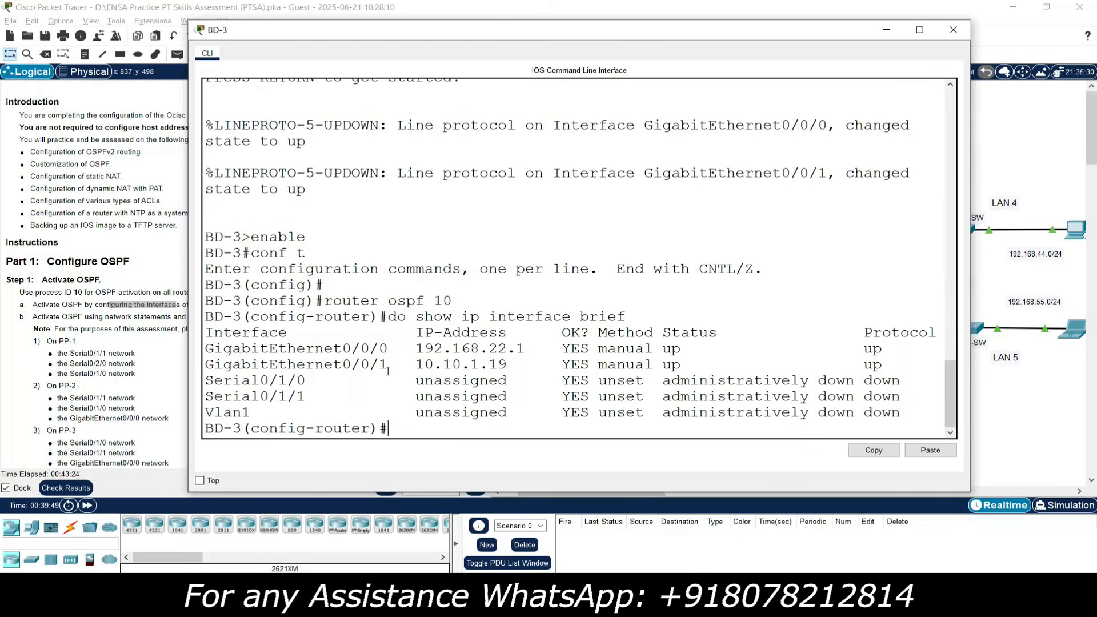
drag(342, 350, 389, 365)
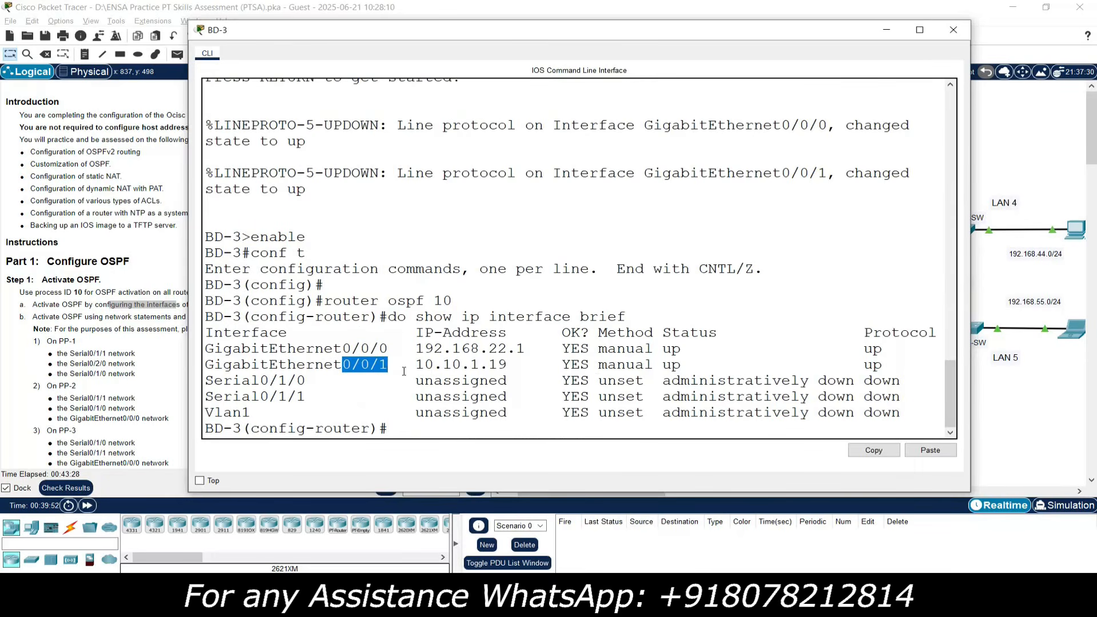
Activate OSPF on BD-3's interface g0/0/0 with ip ospf 10 area 0.
key(Return)
text(interface g0/0/0)
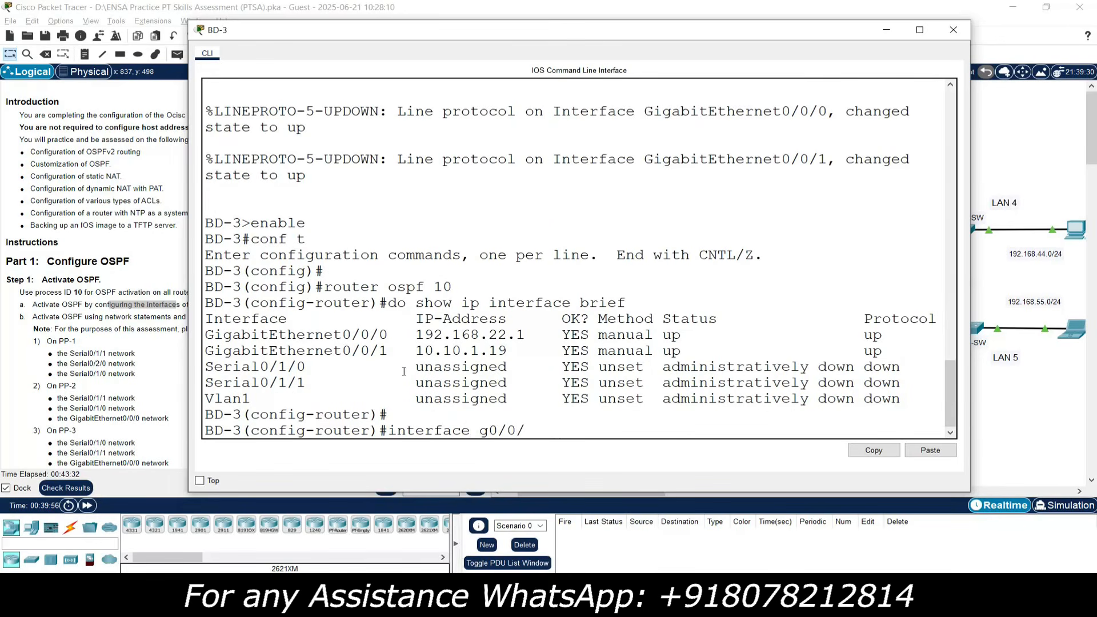
key(Return)
text(i)
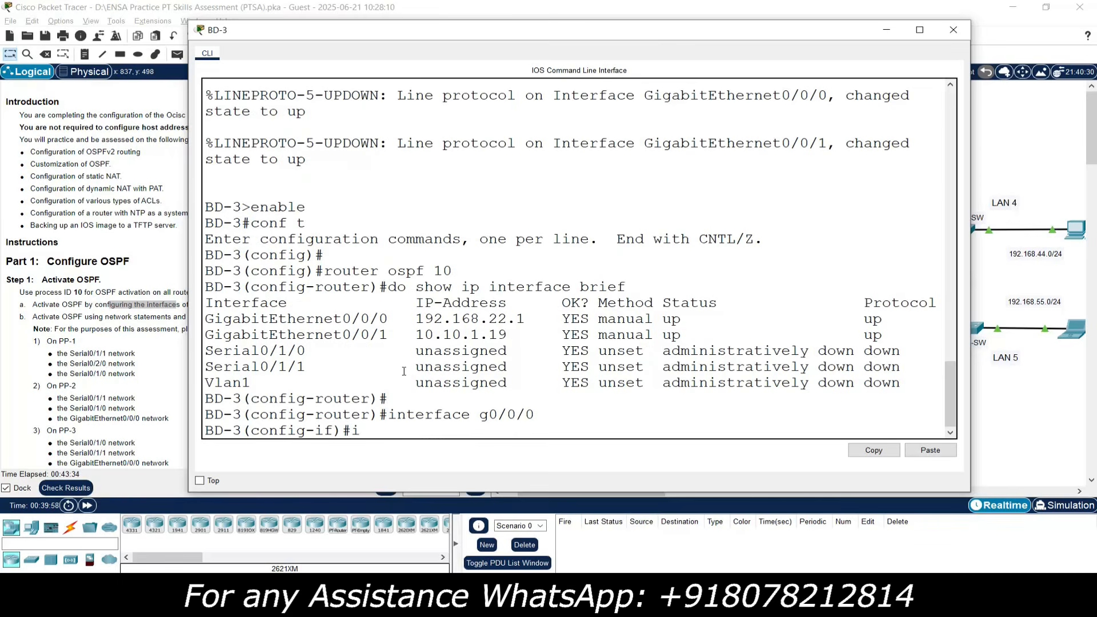
text(p ospf 10 area)
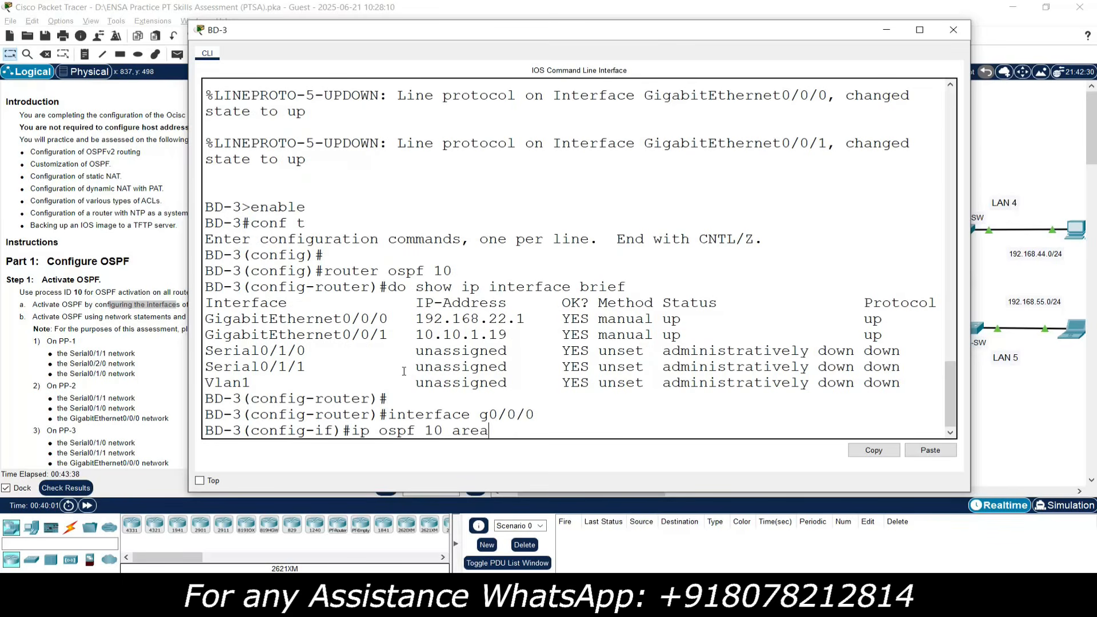
text( 0)
key(Return)
Activate OSPF on BD-3's interface g0/0/1 with ip ospf 10 area 0 and close the router window.
text(interface g0/0/1)
key(Return)
text(ip ospf 10 area)
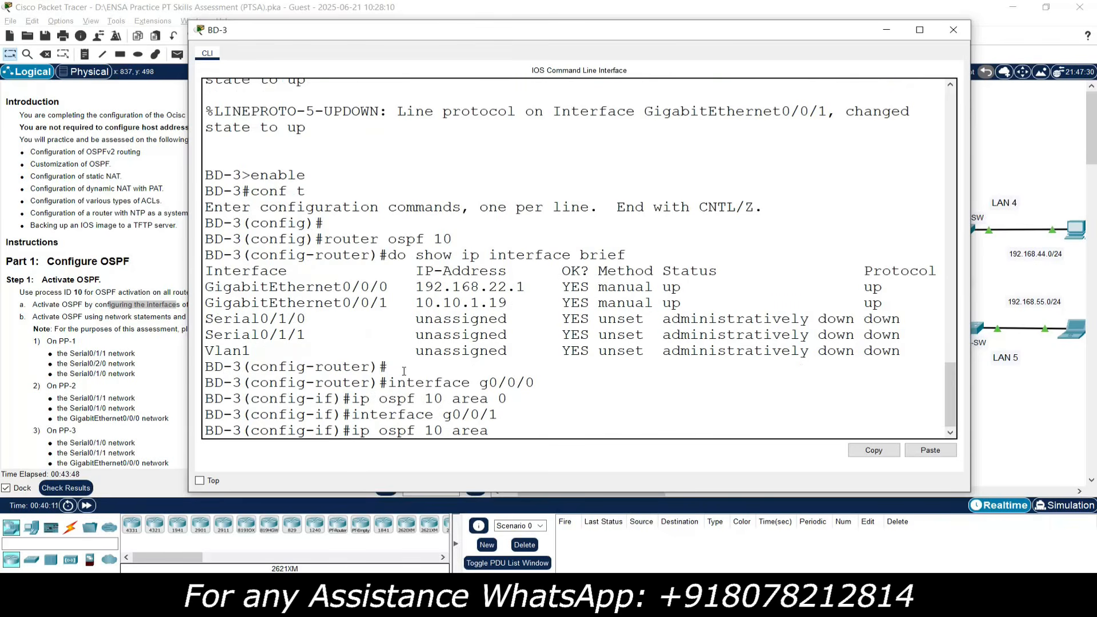
key(Return)
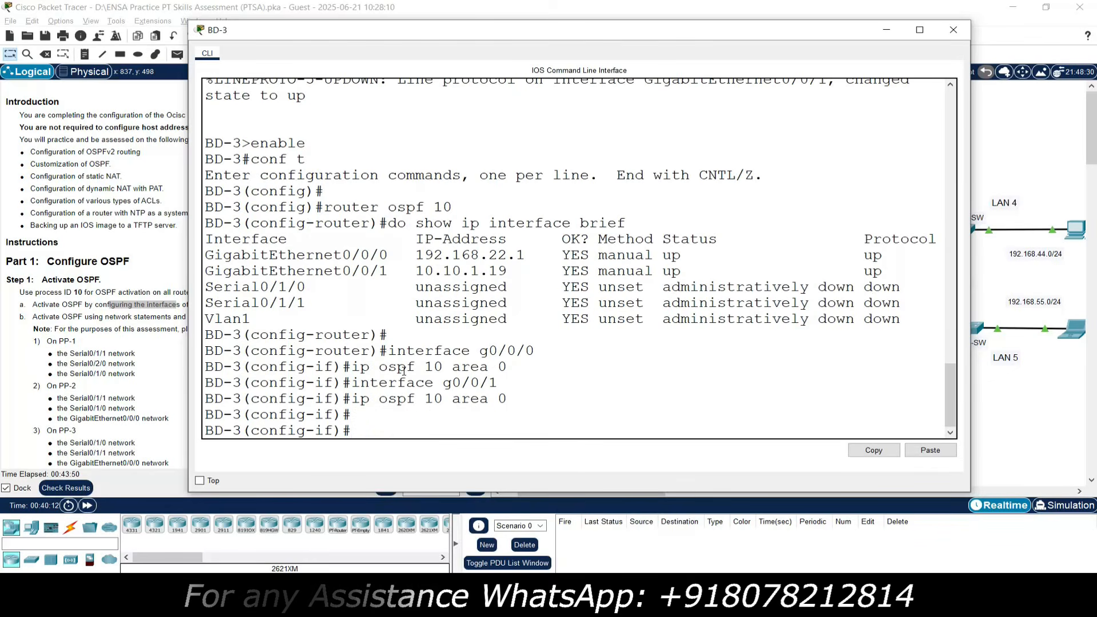
click(952, 30)
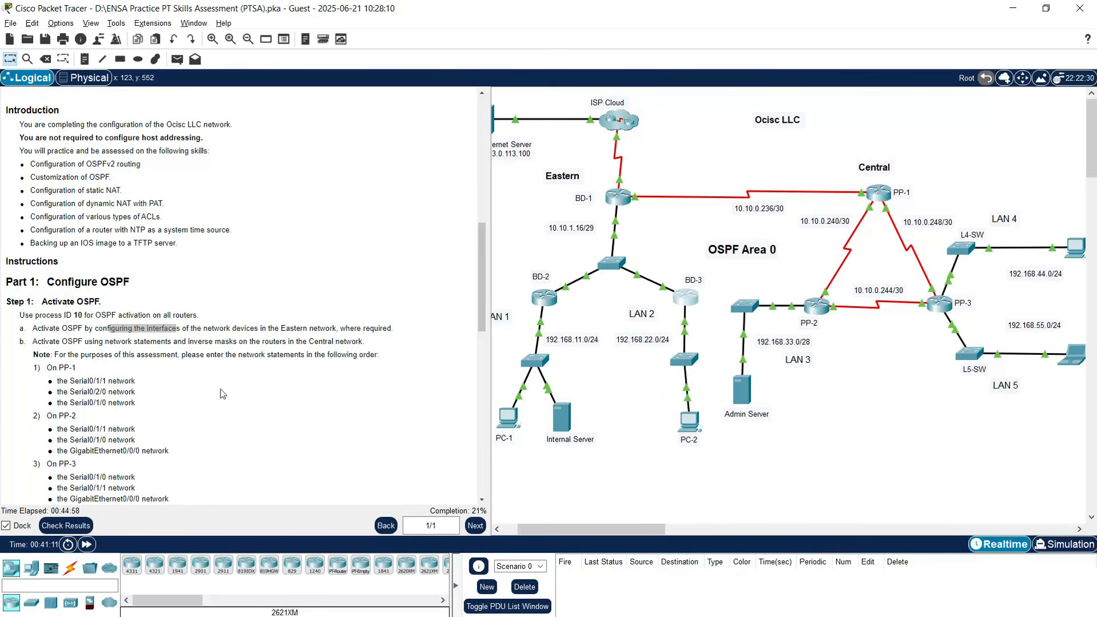
Read instruction b for the Central network, examining the ordered lists of networks for PP-1, PP-2 and PP-3.
scroll(94, 400, down, 1)
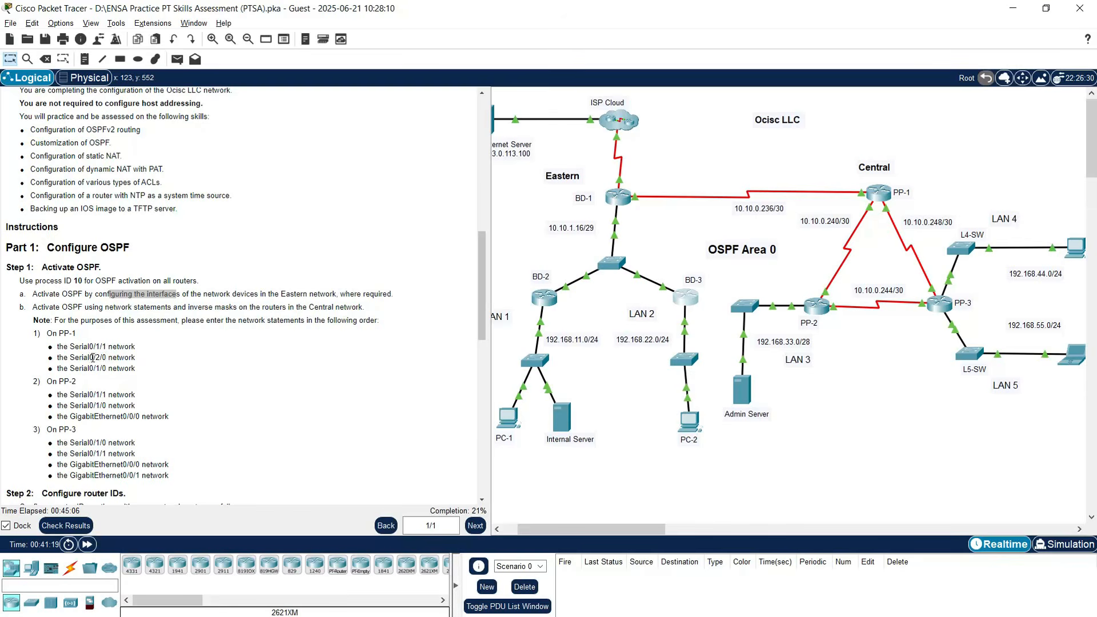
drag(90, 359, 132, 369)
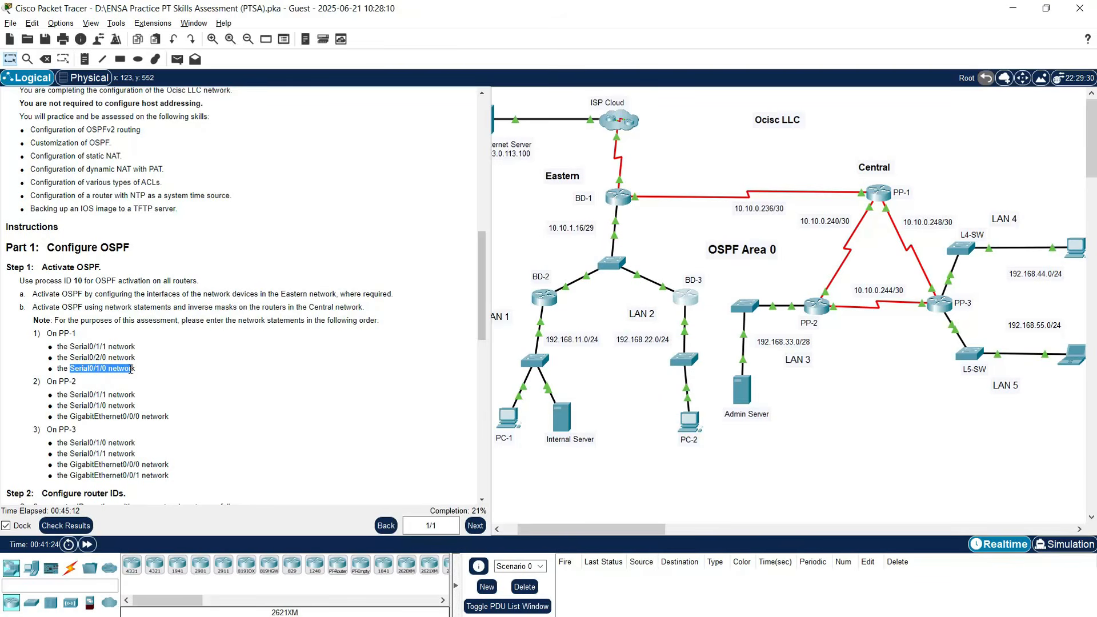
click(111, 362)
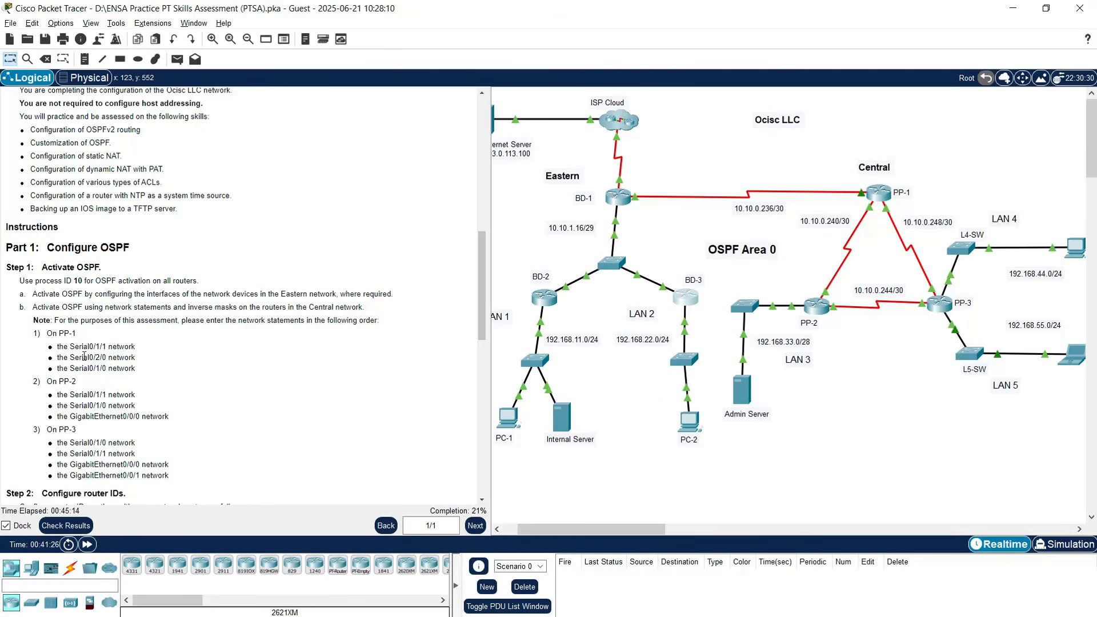
drag(59, 347, 117, 368)
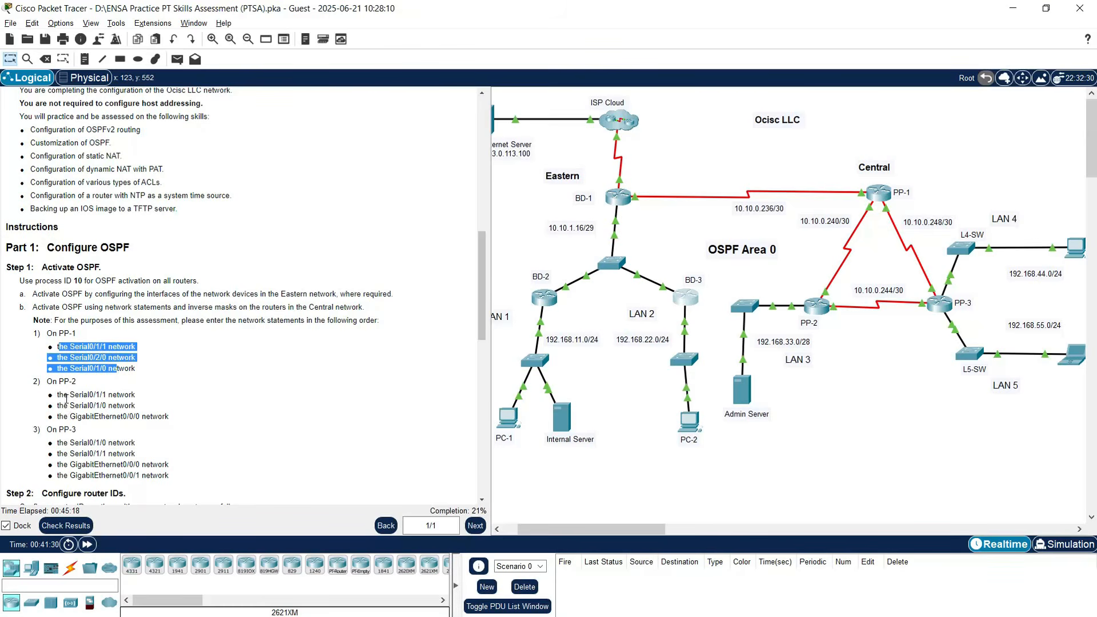
double_click(61, 381)
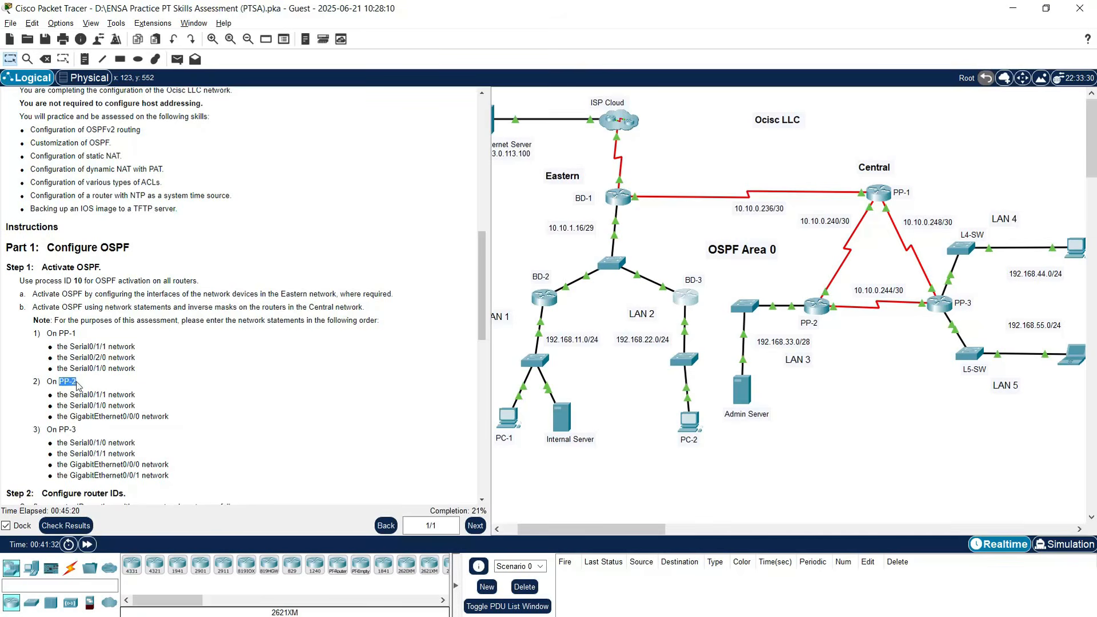
double_click(62, 430)
drag(75, 394, 135, 416)
click(122, 412)
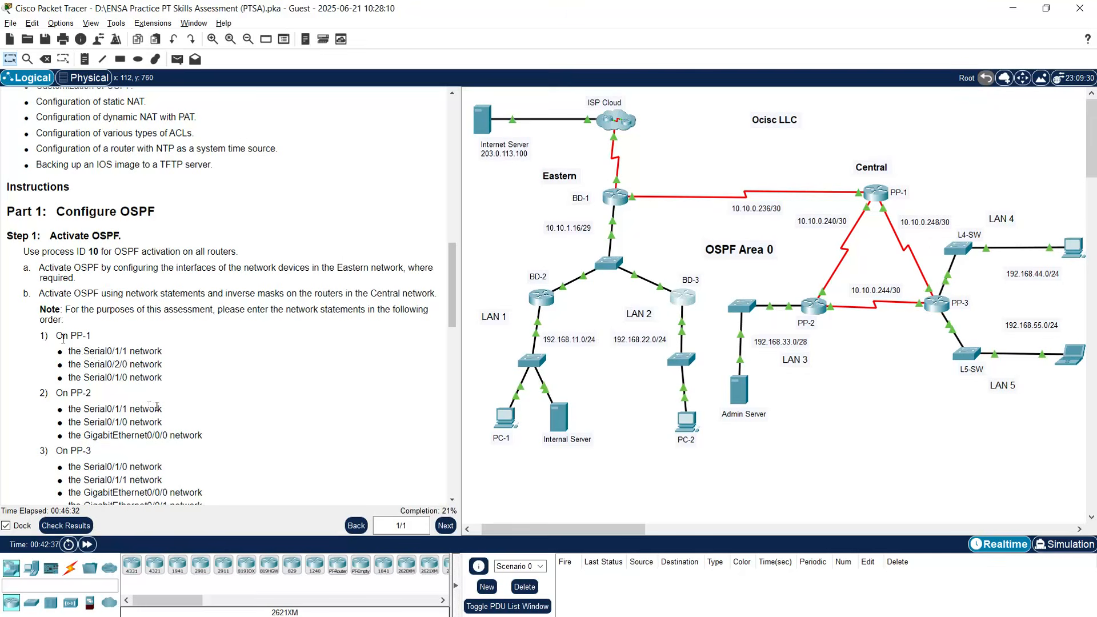
drag(69, 335, 86, 334)
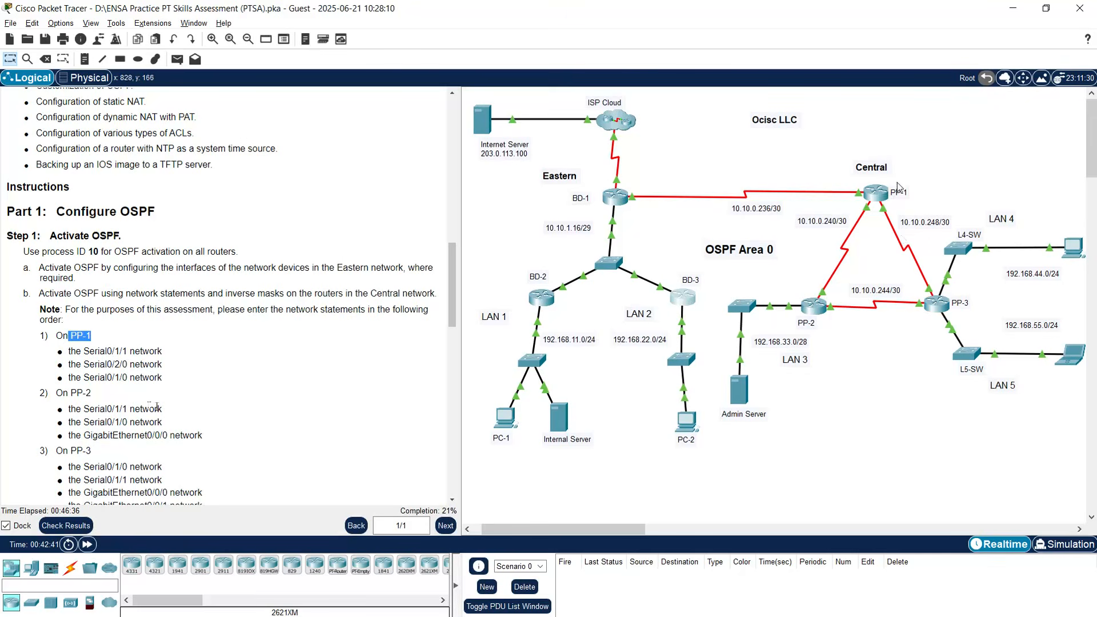
Open the command line of router PP-1 in an enlarged window and bring up its user prompt.
click(880, 195)
drag(703, 117, 421, 26)
drag(611, 171, 1039, 171)
click(649, 358)
key(Return)
key(Return)
key(Return)
Enter global configuration mode on PP-1 and start OSPF routing process 10 with router ospf 10.
text(enable)
key(Return)
text(conf t)
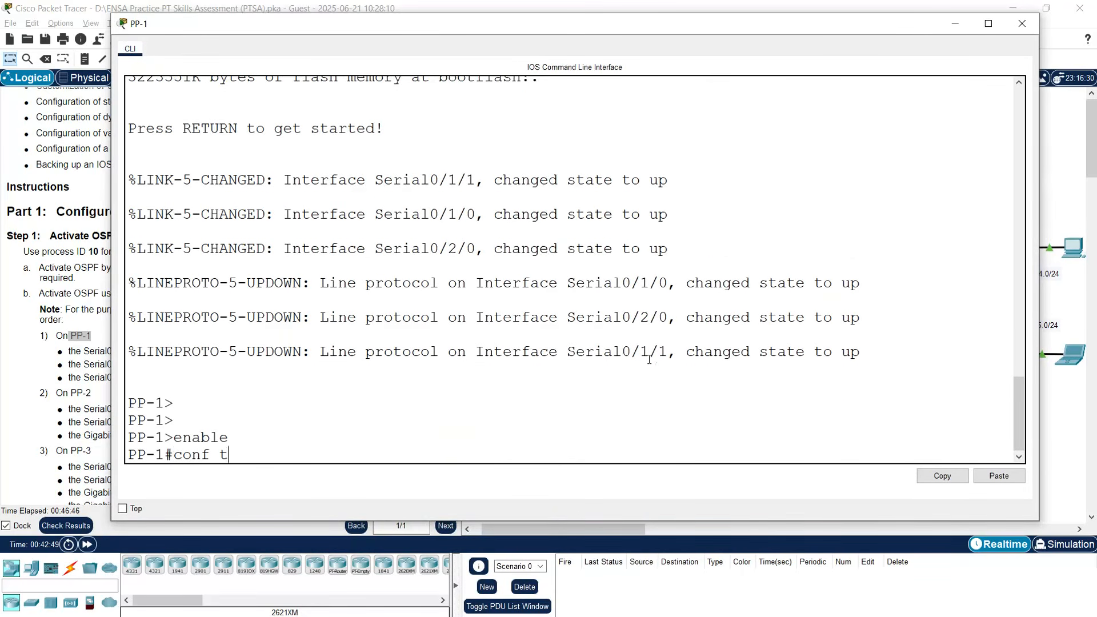
key(Return)
text(router ospf 10)
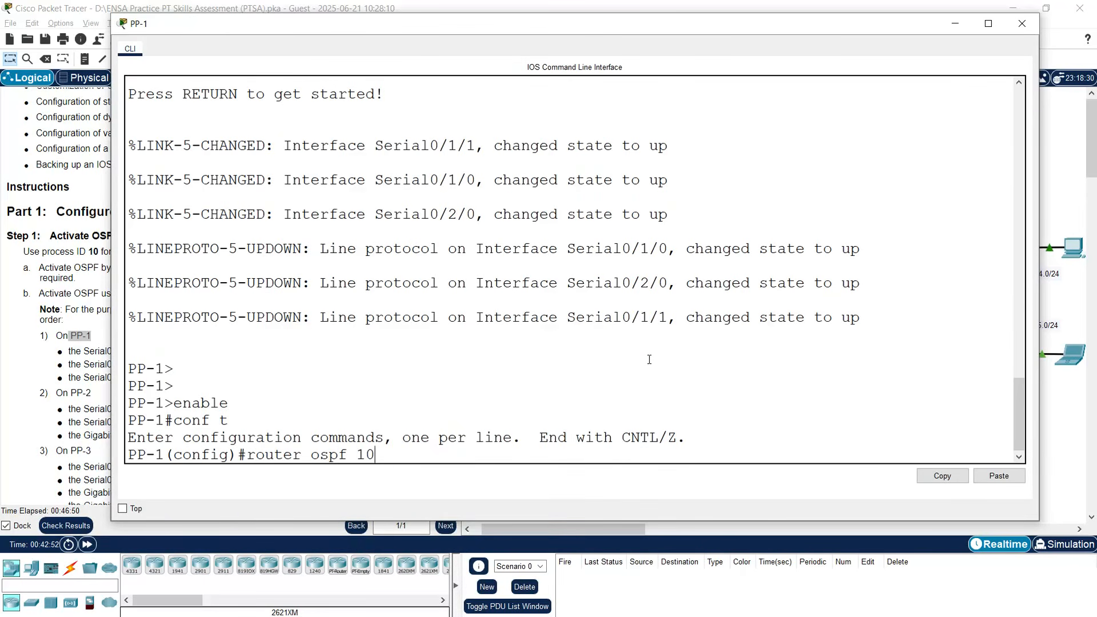
key(Return)
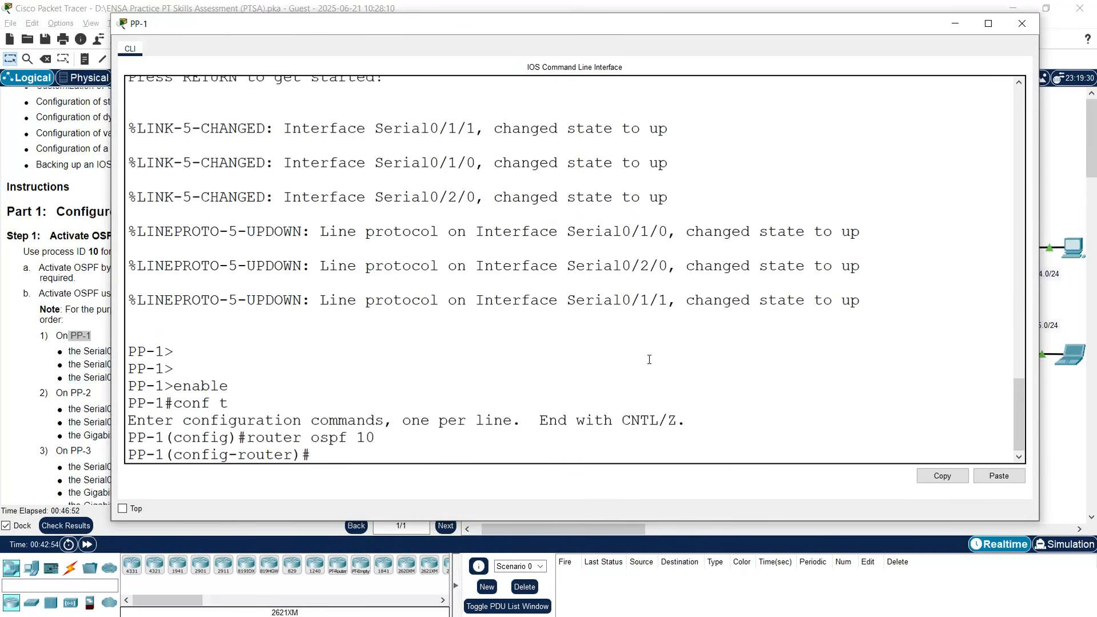
Show PP-1's interface addresses with do show ip interface brief and move its window to uncover the list of required networks.
text(do sho ip)
key(BackSpace)
key(BackSpace)
text(w ip interfa)
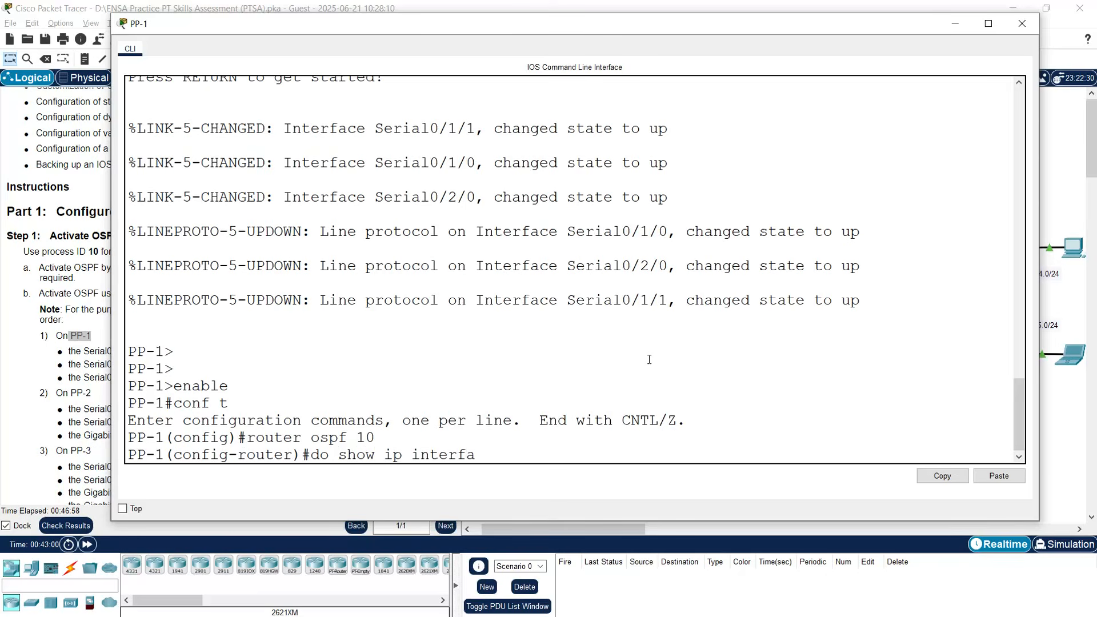
text(ce brief)
key(Return)
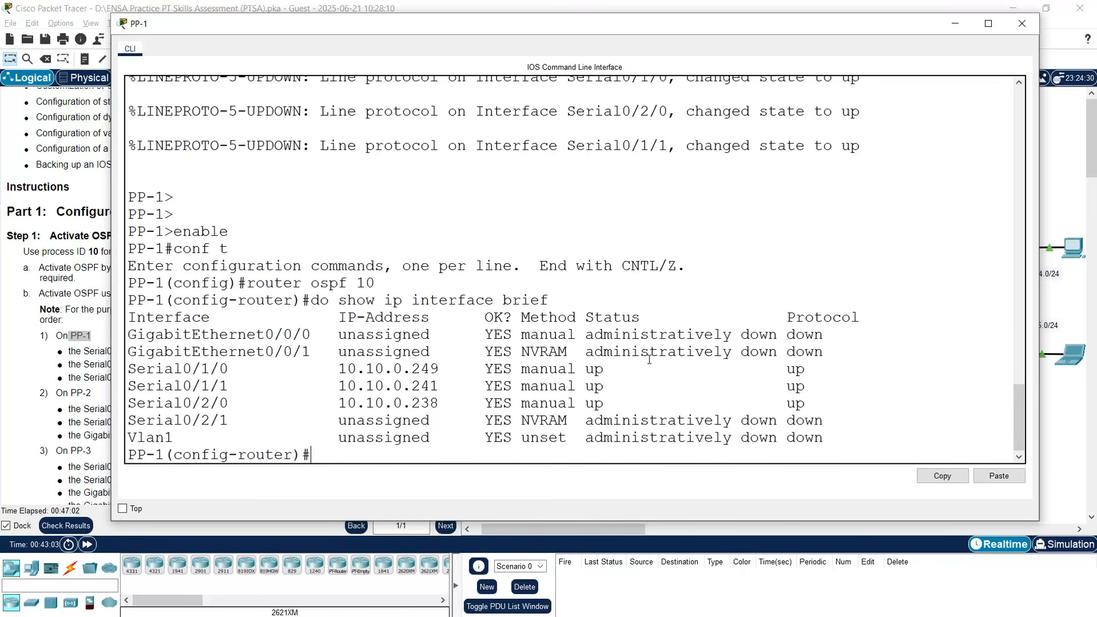
drag(223, 27, 287, 34)
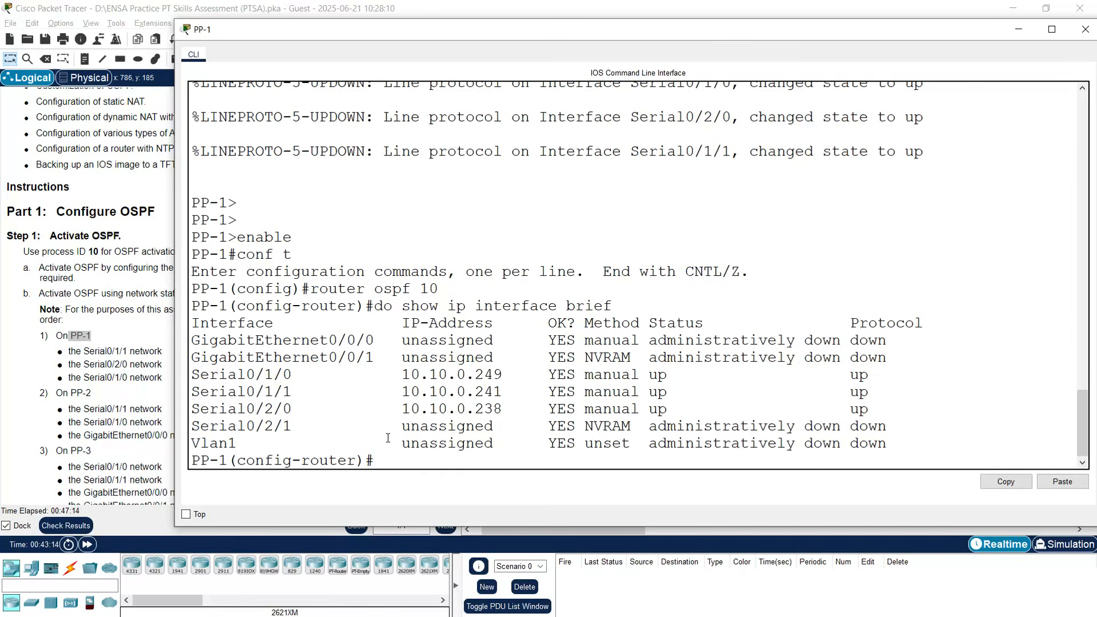
text(network)
drag(402, 392, 502, 392)
right_click(487, 392)
click(497, 399)
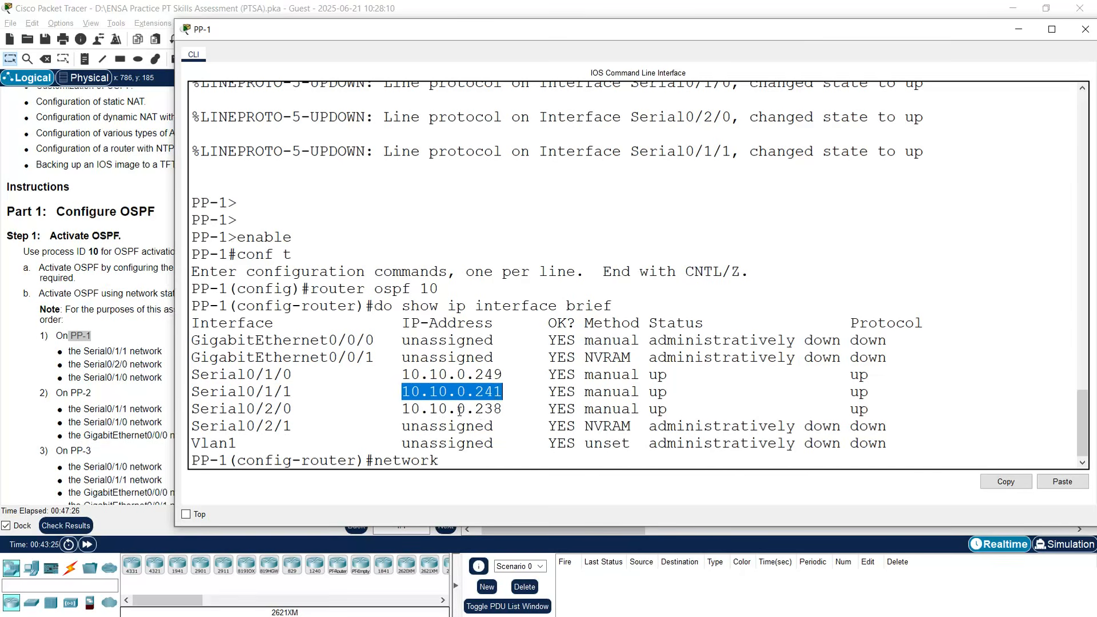
click(498, 466)
key(BackSpace)
key(BackSpace)
key(BackSpace)
key(BackSpace)
key(BackSpace)
key(BackSpace)
key(BackSpace)
key(BackSpace)
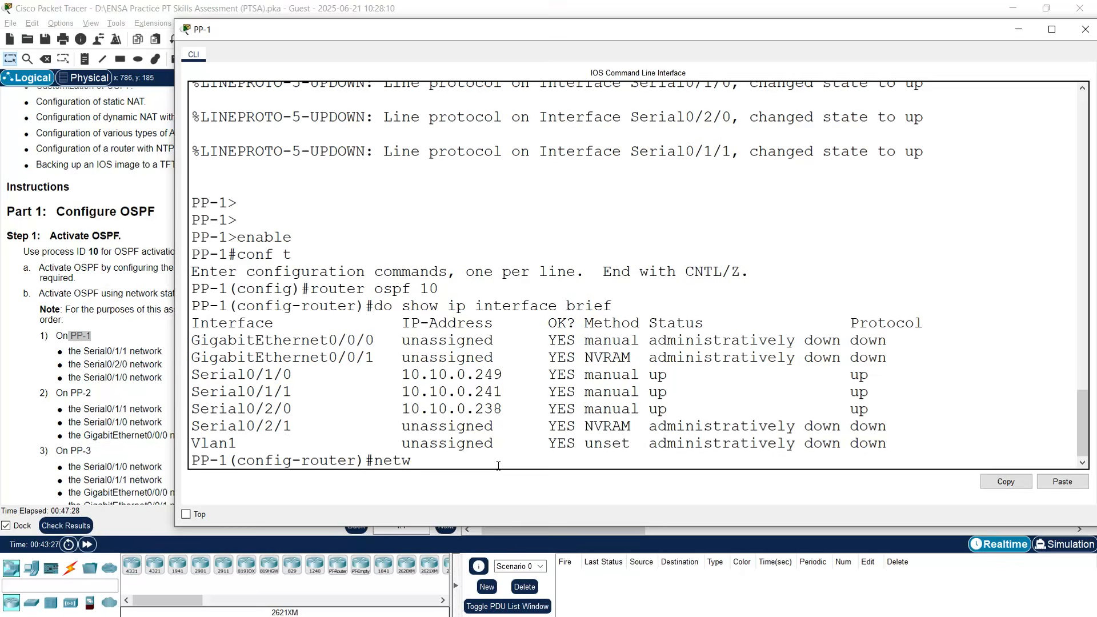
List PP-1's directly connected routes and advertise the Serial0/1/1 network in OSPF with network 10.10.0.240 0.0.0.3 area 0.
text(do sho ip route connected)
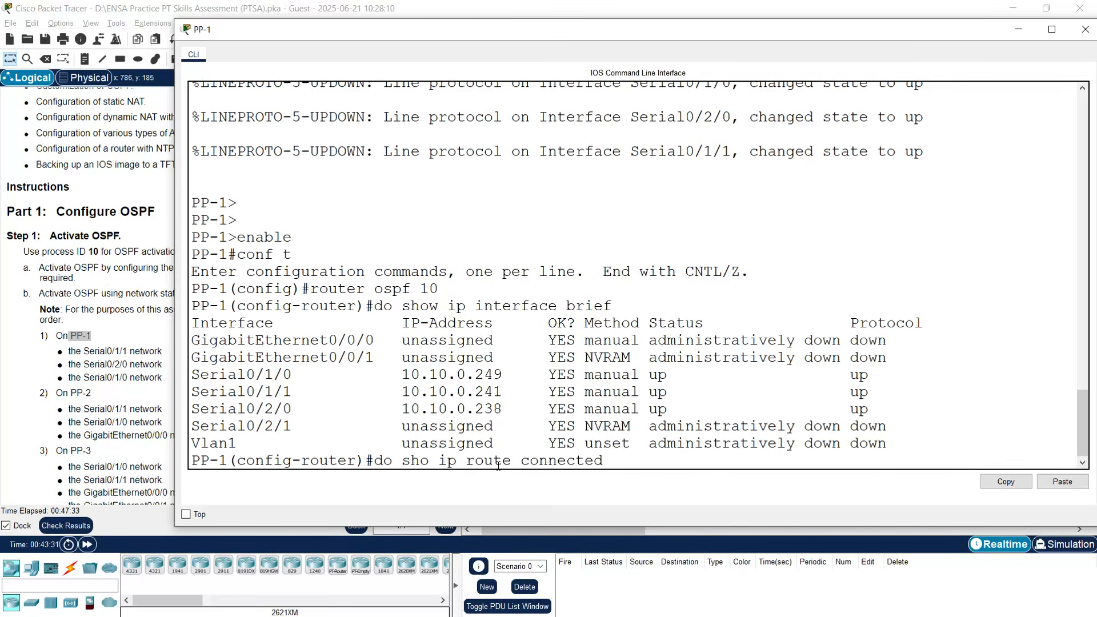
key(Return)
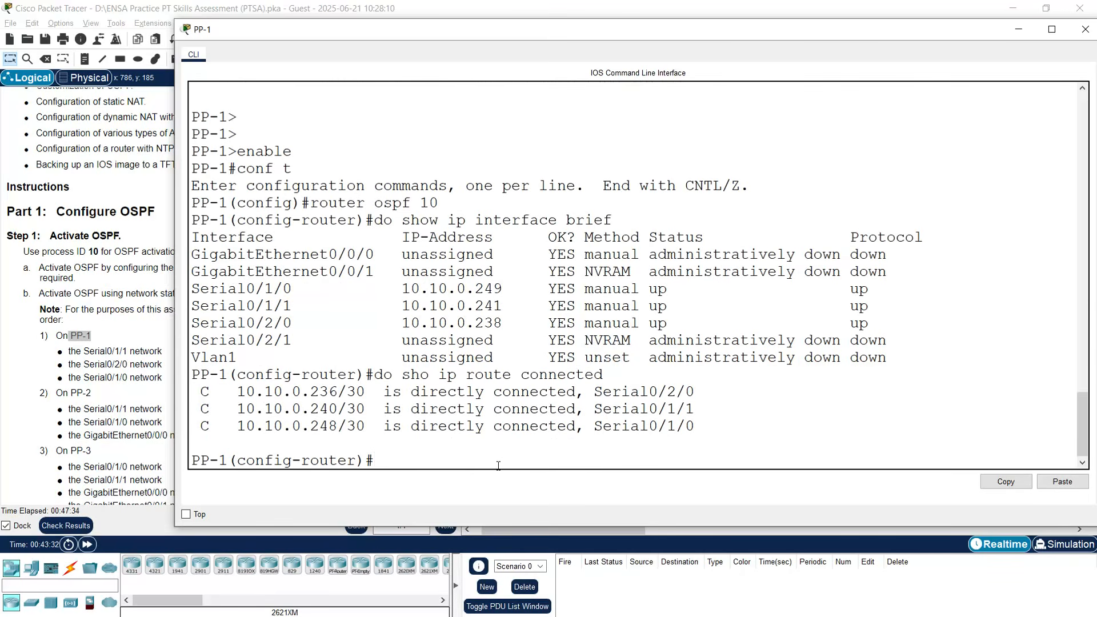
text(network)
drag(694, 409, 424, 409)
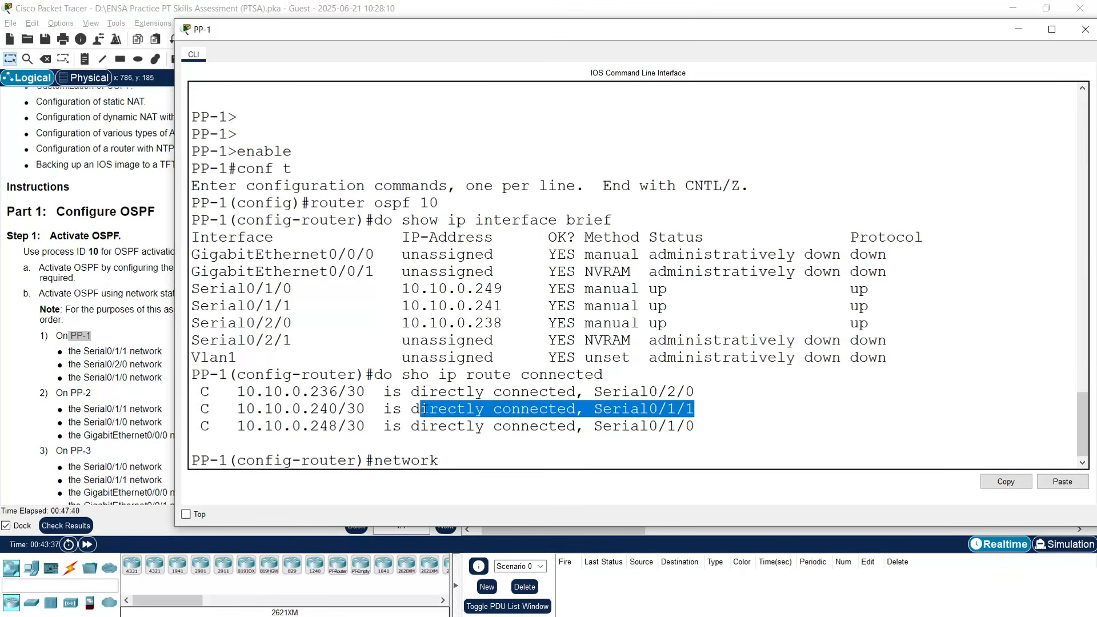
mouse_move(338, 415)
mouse_down()
mouse_move(238, 411)
mouse_move(337, 409)
mouse_up()
key(ctrl+c)
right_click(259, 412)
click(240, 412)
right_click(253, 411)
click(272, 416)
click(502, 480)
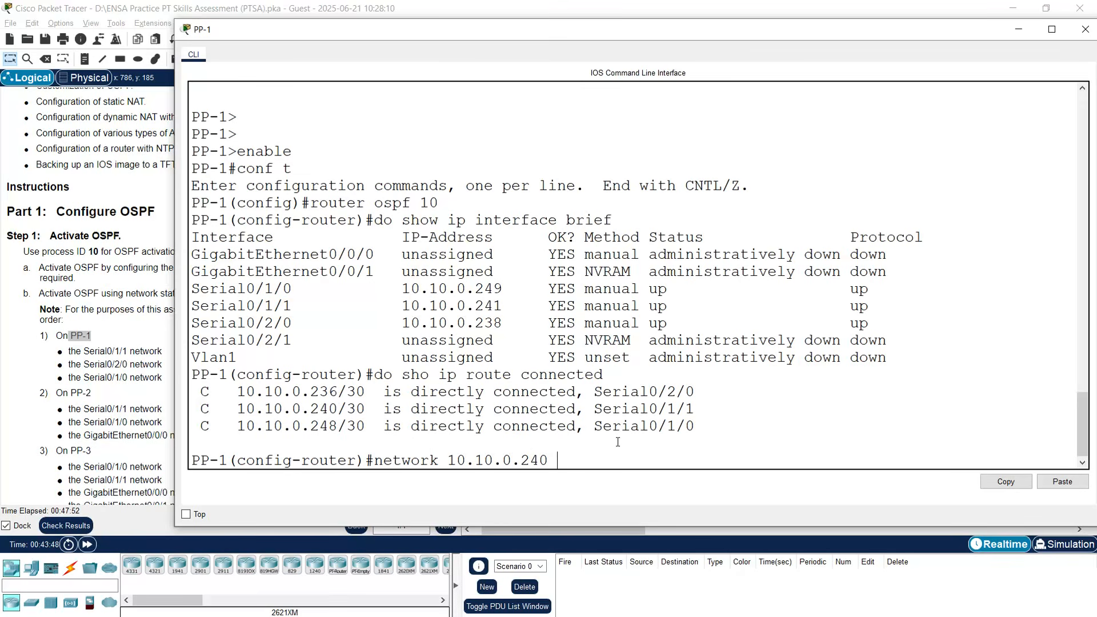
text(0.0.0.3 area 0)
key(Return)
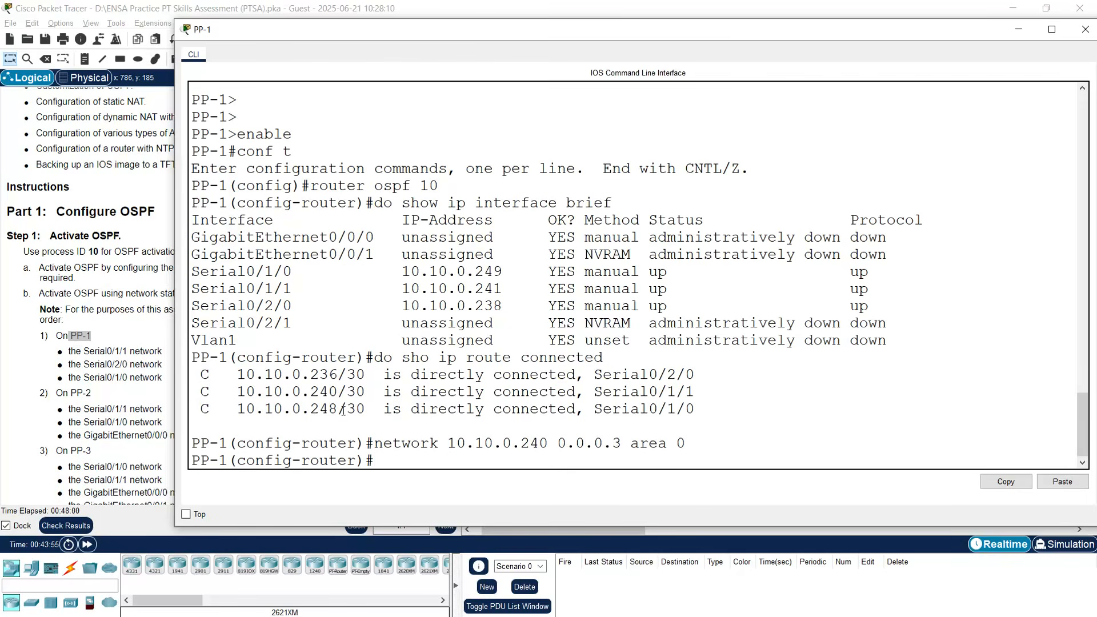
Advertise PP-1's Serial0/2/0 network in OSPF with network 10.10.0.236 0.0.0.3 area 0.
text(network)
drag(695, 375, 237, 375)
right_click(255, 381)
click(280, 387)
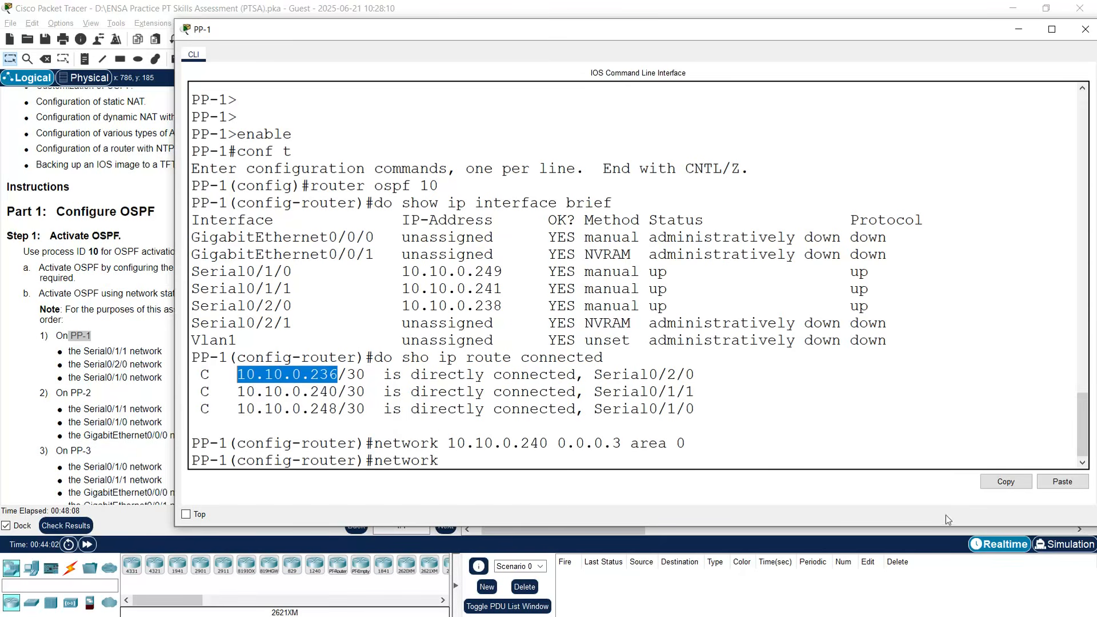
click(1002, 482)
click(1061, 482)
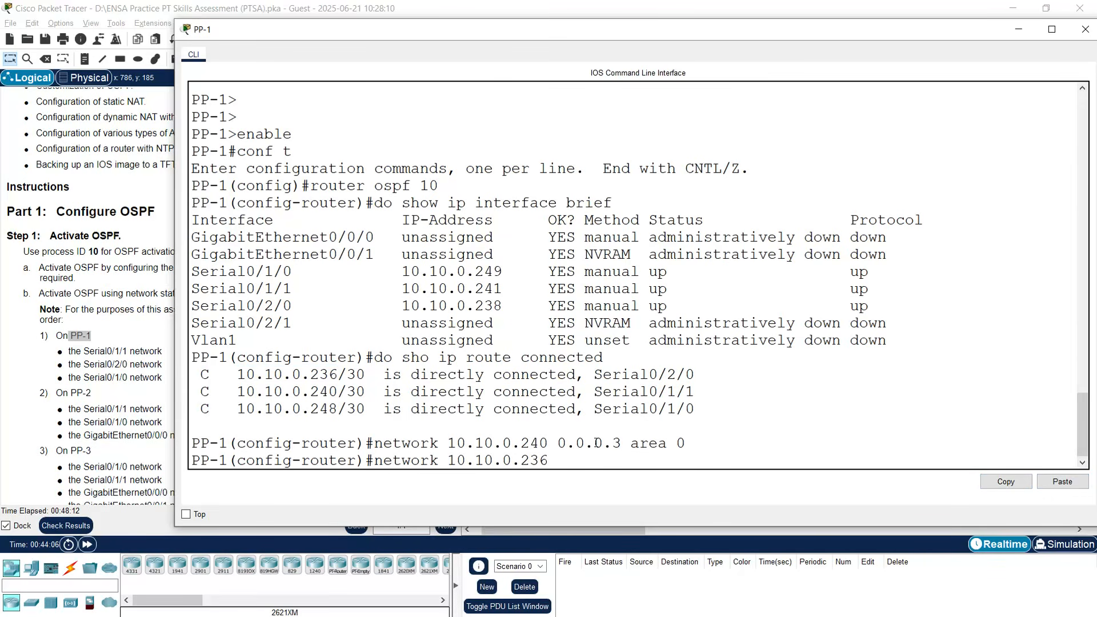
drag(558, 444, 689, 445)
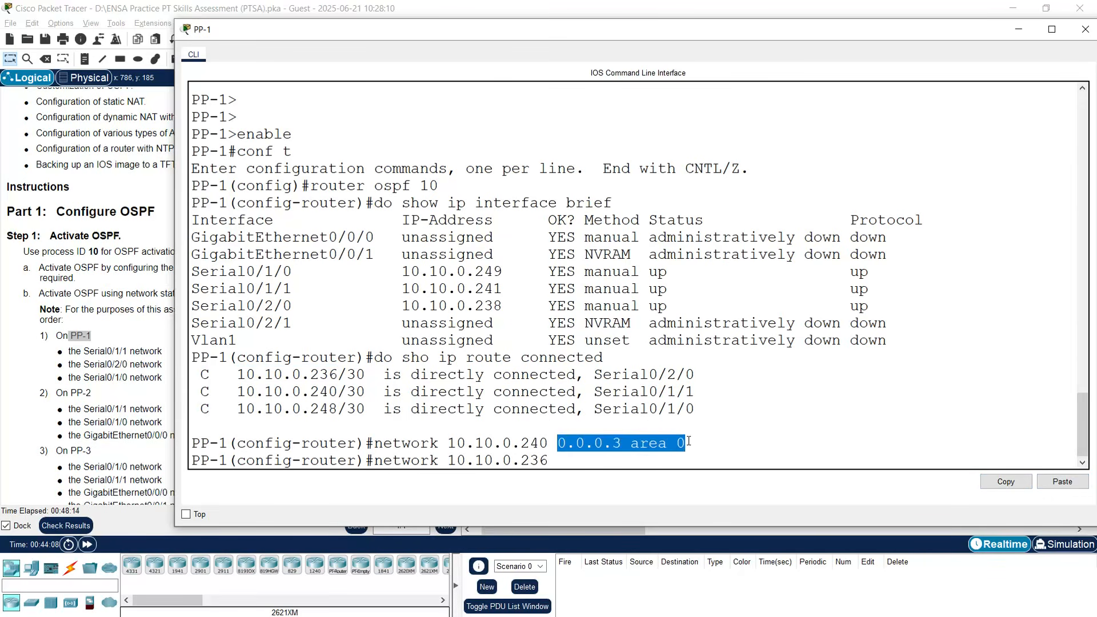
click(1005, 482)
click(1061, 482)
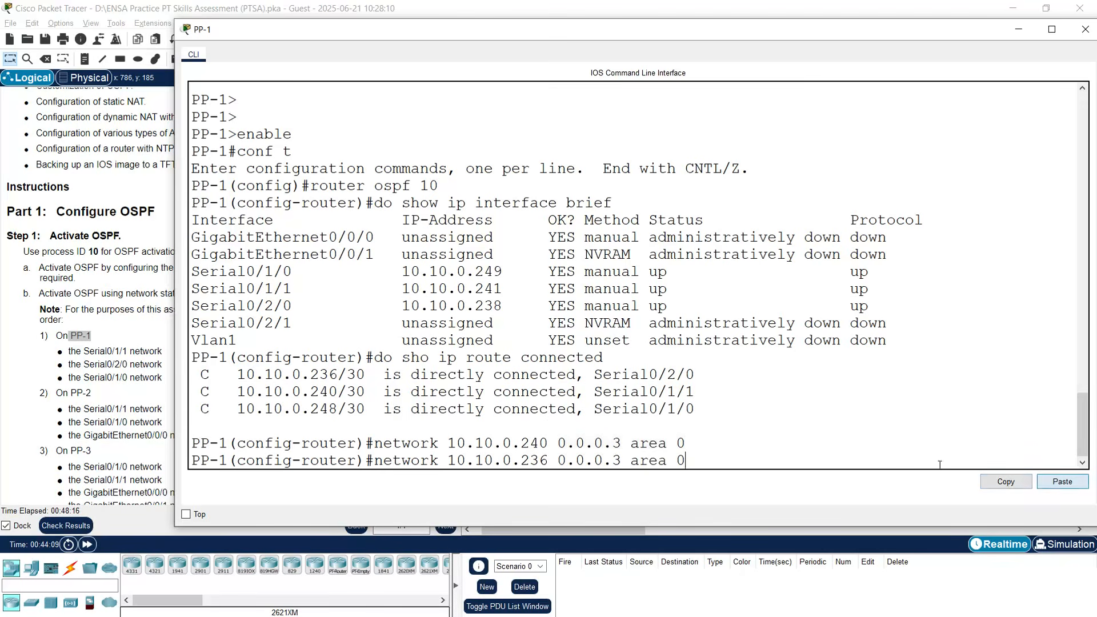
key(Return)
Advertise PP-1's Serial0/1/0 network in OSPF with network 10.10.0.248 0.0.0.3 area 0.
text(network)
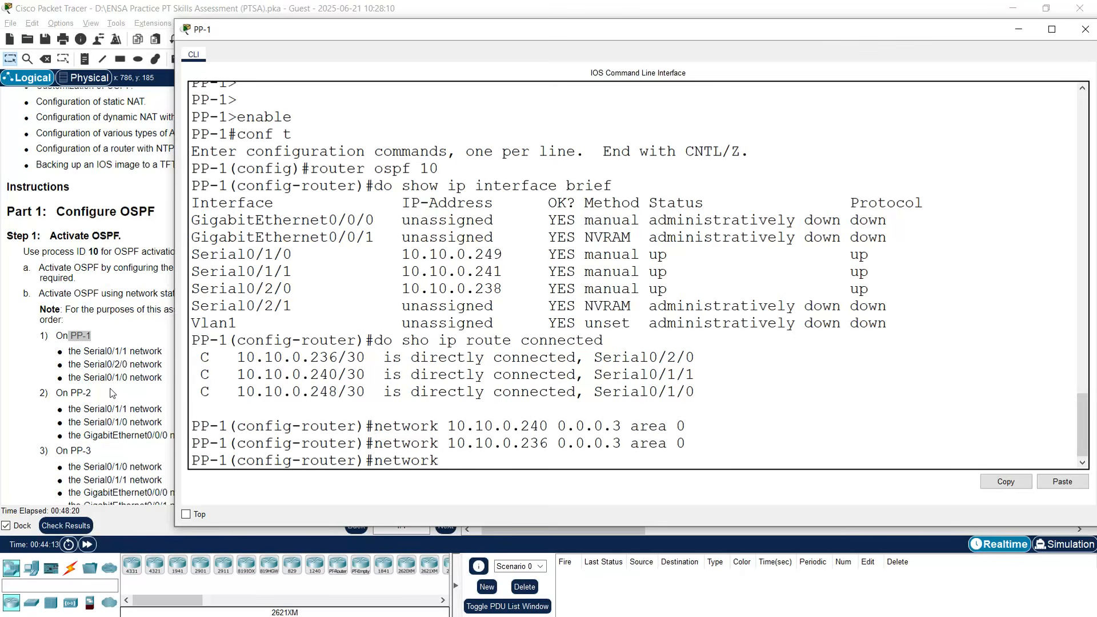
drag(341, 394, 237, 394)
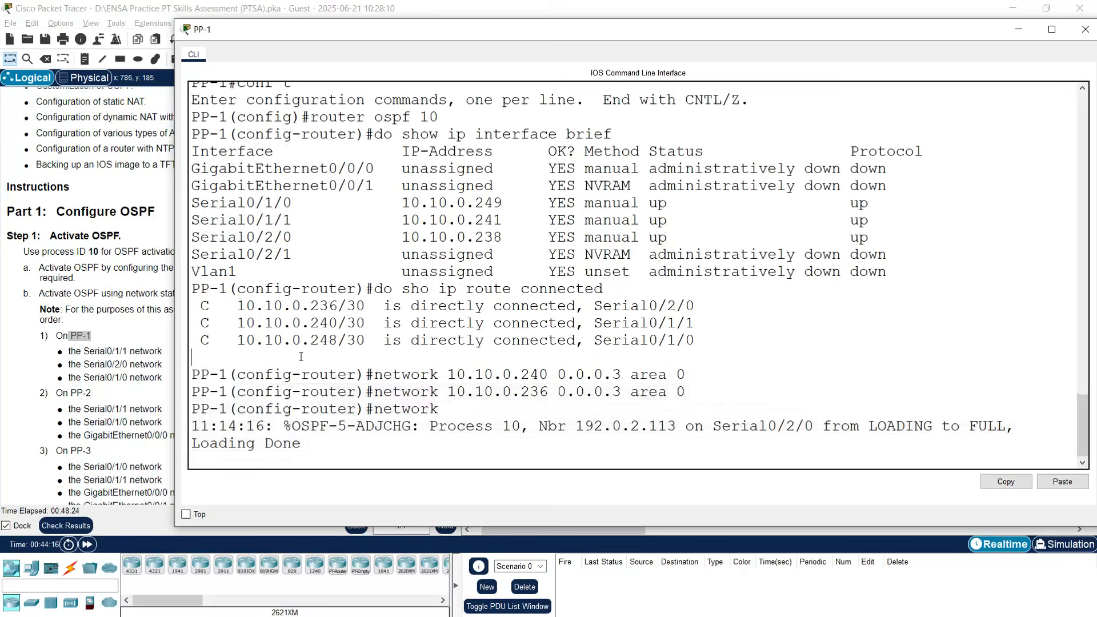
scroll(300, 357, up, 3)
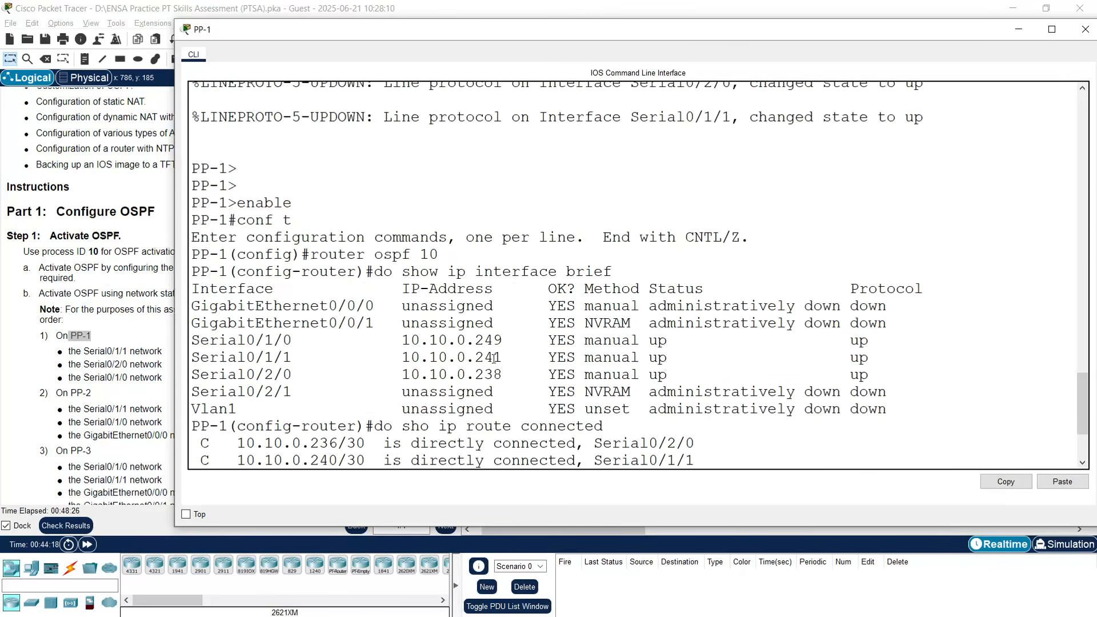
scroll(494, 358, down, 3)
scroll(496, 352, up, 1)
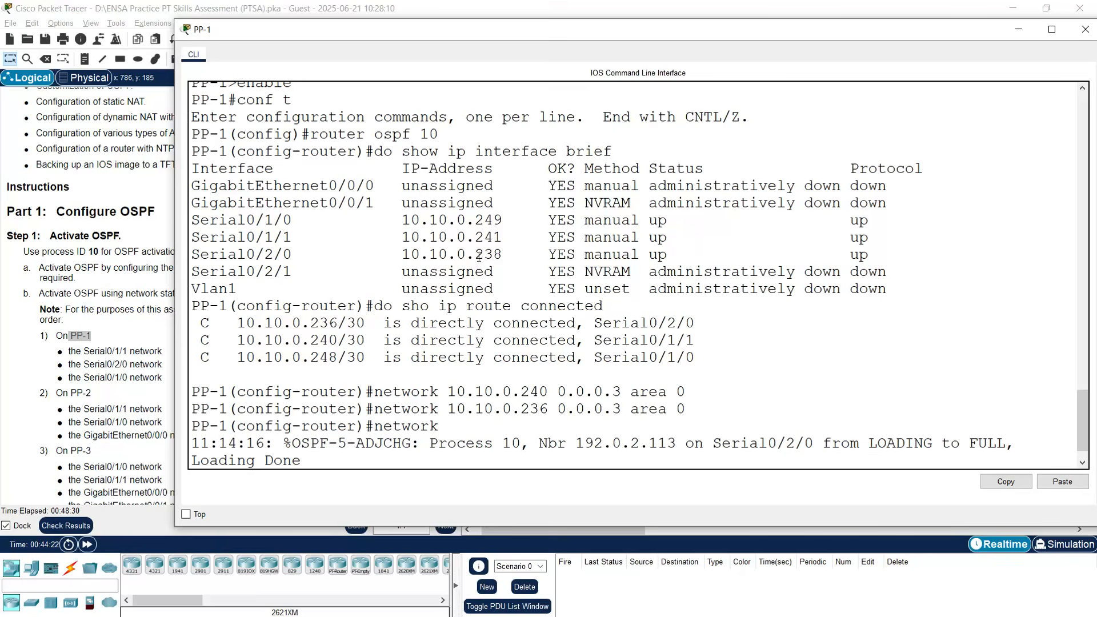
scroll(488, 337, down, 1)
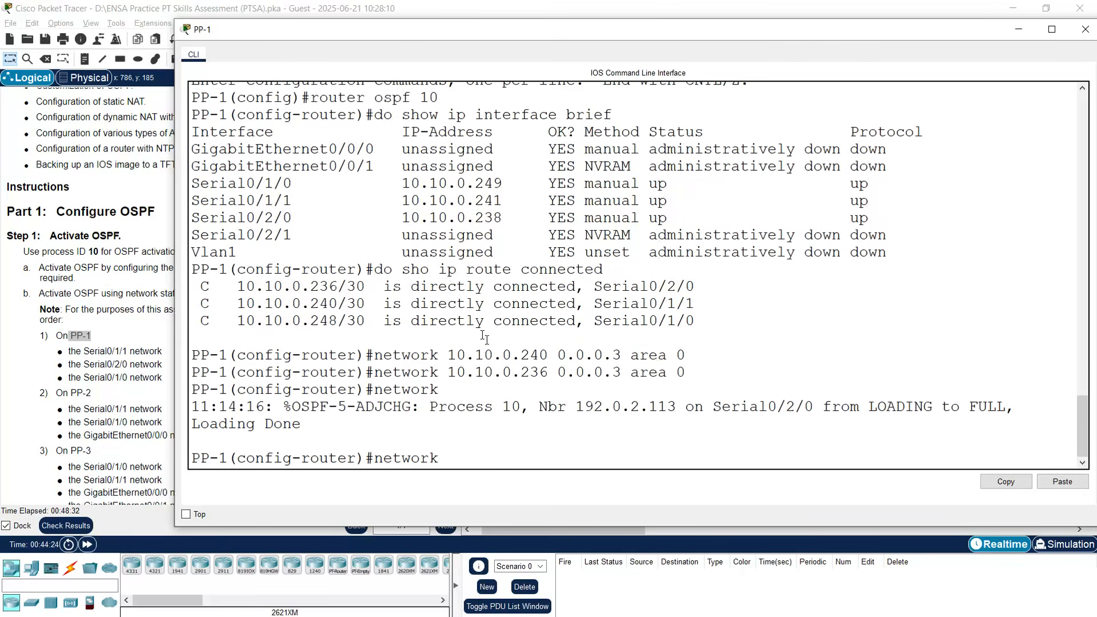
drag(338, 321, 239, 324)
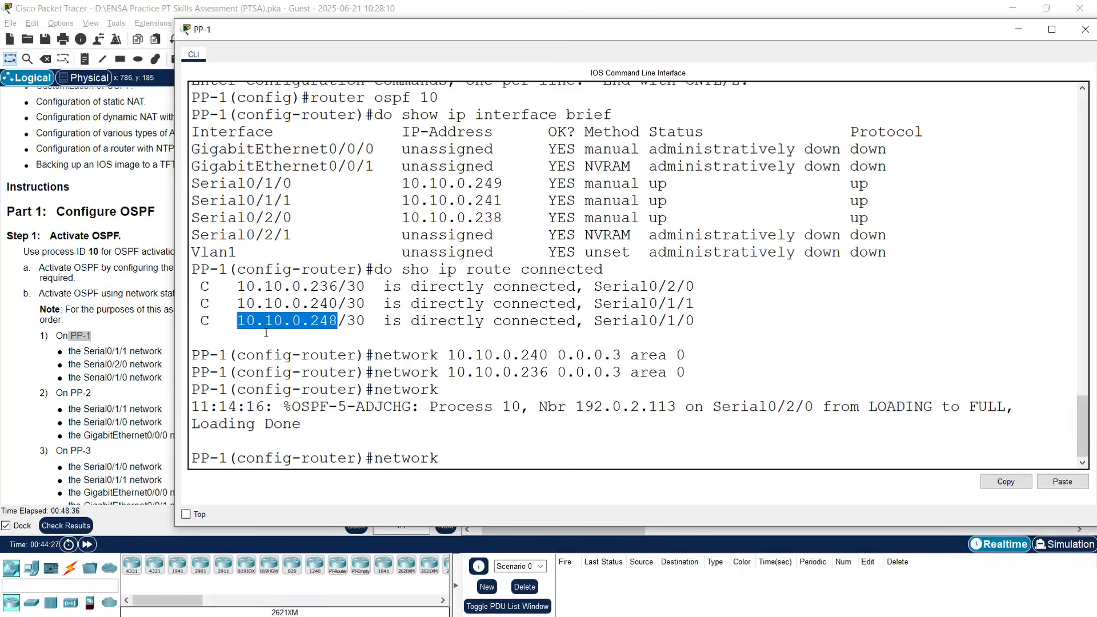
click(1051, 482)
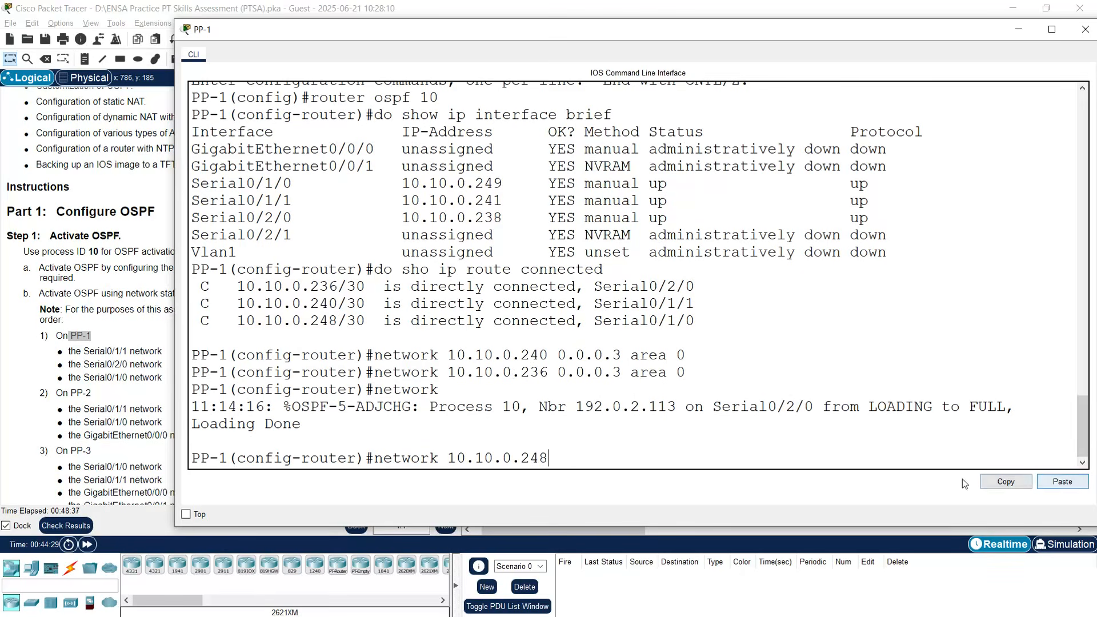
drag(559, 373, 685, 373)
right_click(658, 375)
click(674, 382)
right_click(644, 435)
click(656, 460)
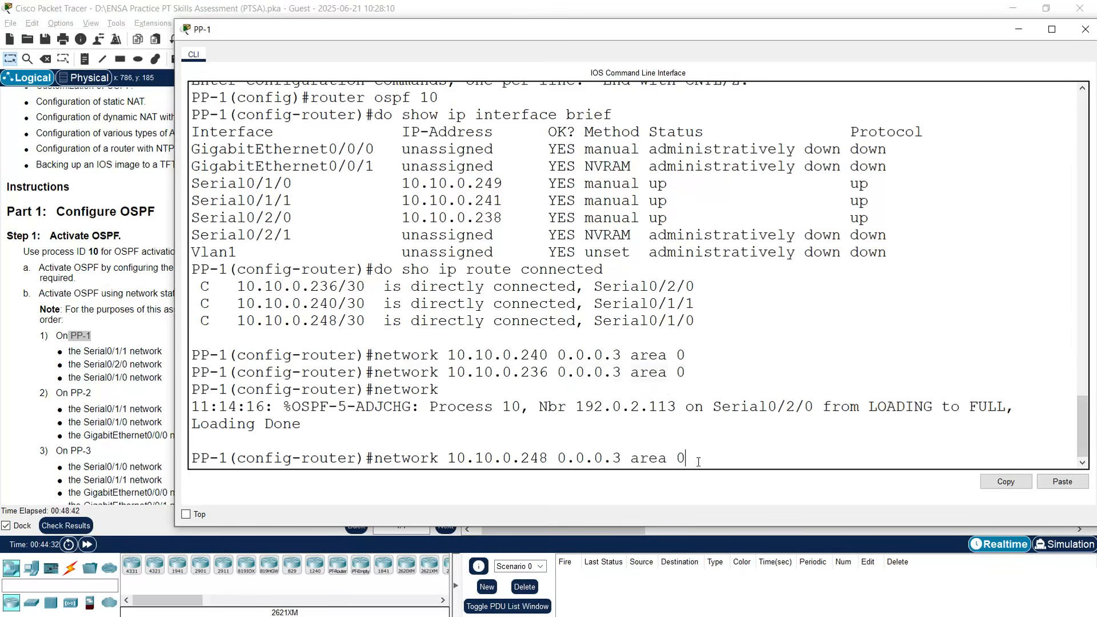
key(Return)
key(Return)
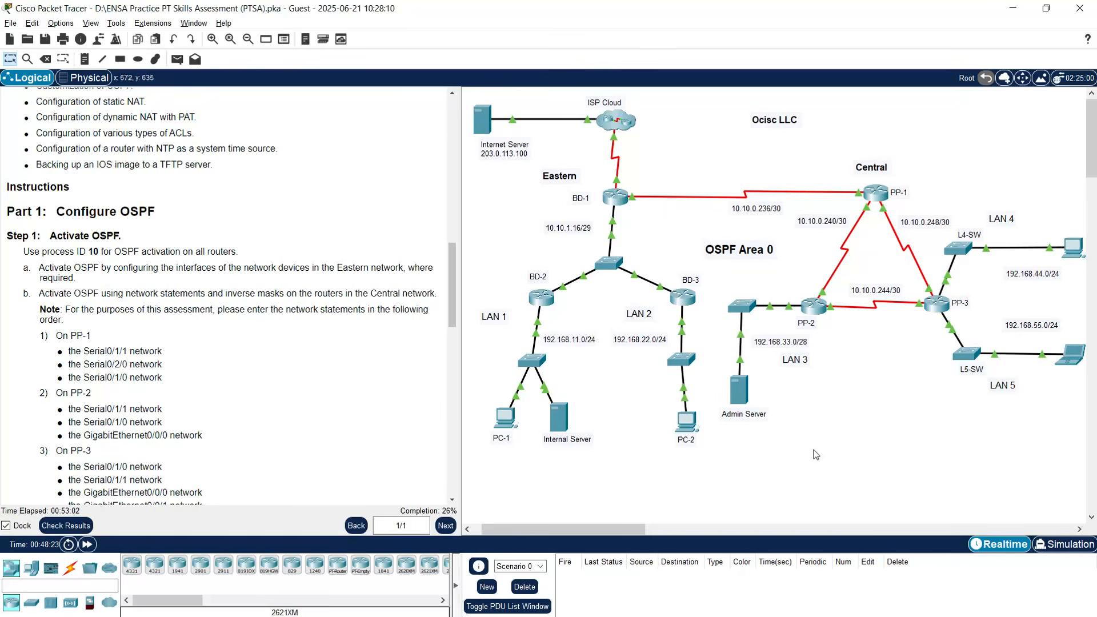
Open the command line of router PP-2 in an enlarged window and bring up its user prompt.
click(811, 312)
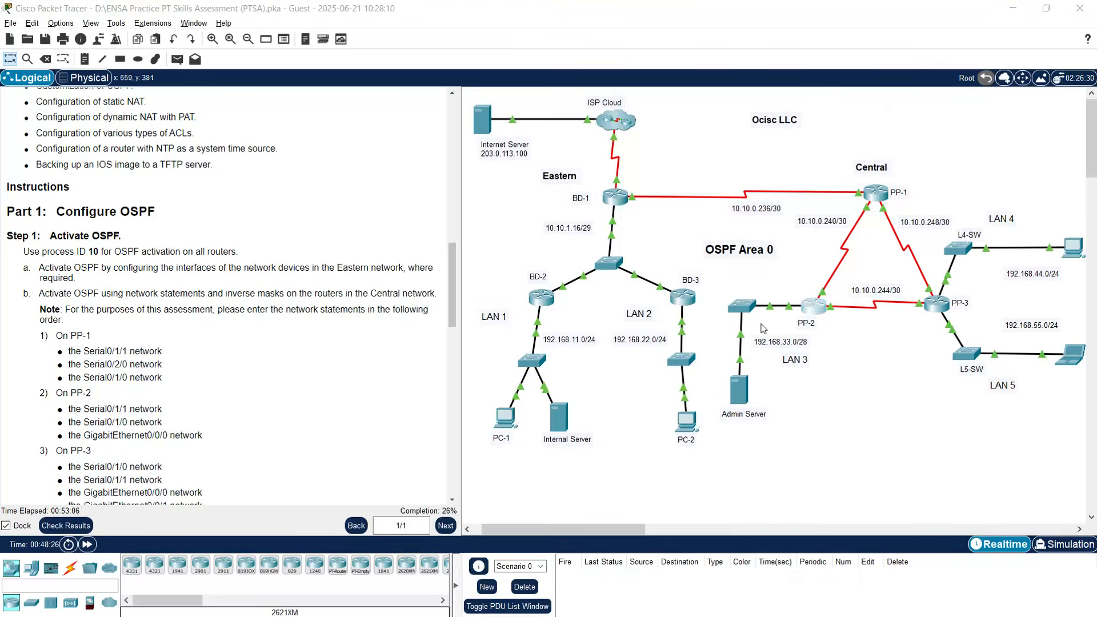
drag(480, 126, 314, 36)
drag(721, 265, 1059, 294)
click(575, 393)
key(Return)
Enter global configuration mode on PP-2 and start OSPF routing process 10 with router ospf 10.
text(enable)
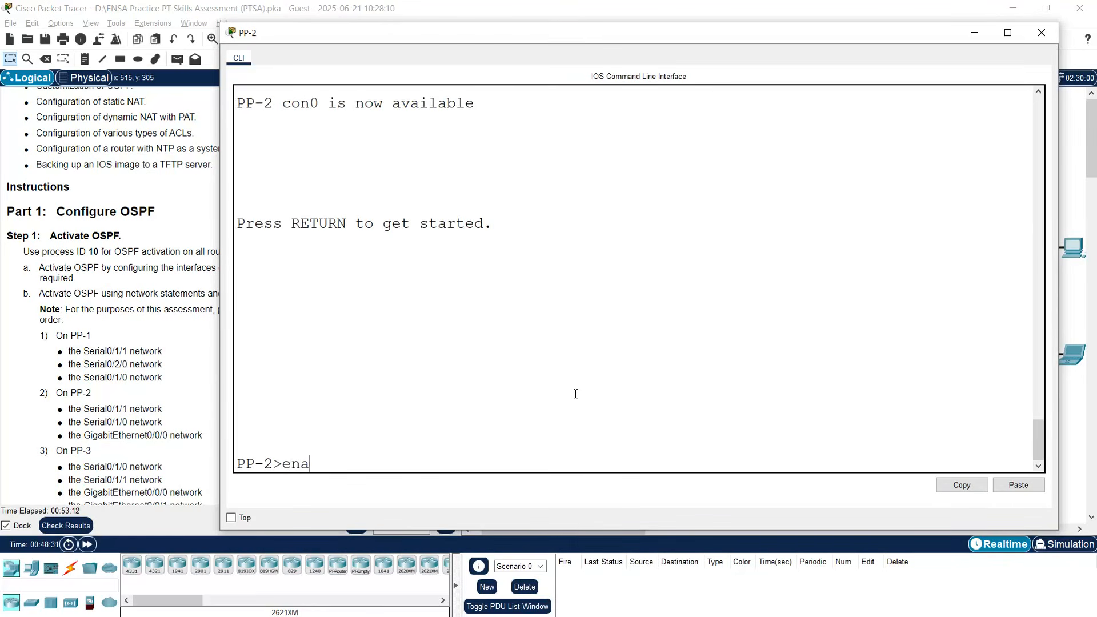
key(Return)
text(conf t)
key(Return)
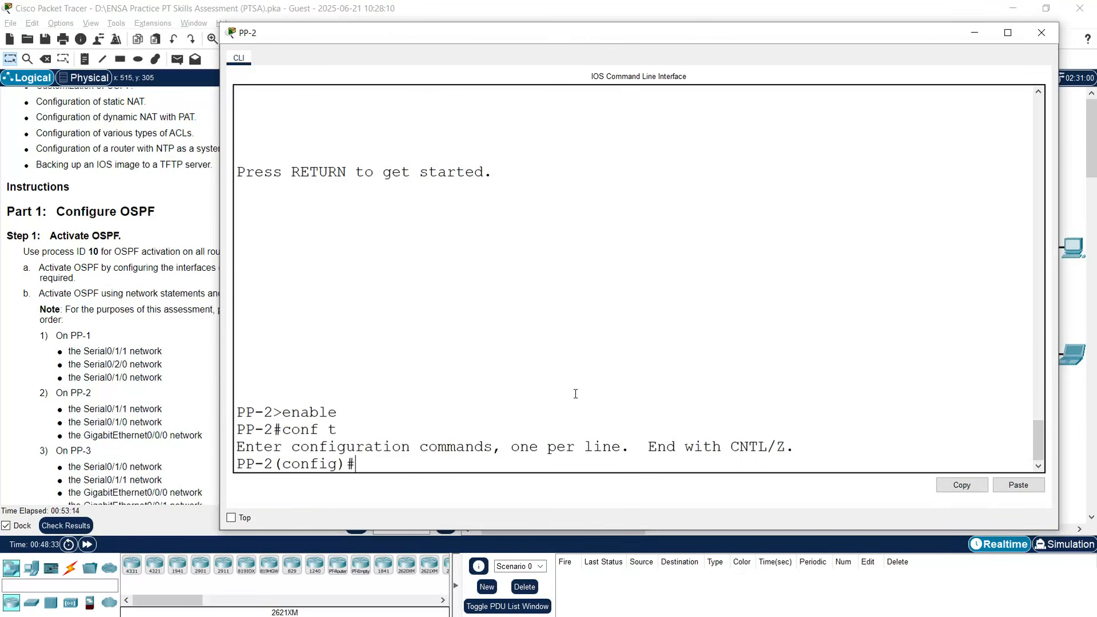
text(router ospf 10)
key(Return)
key(Return)
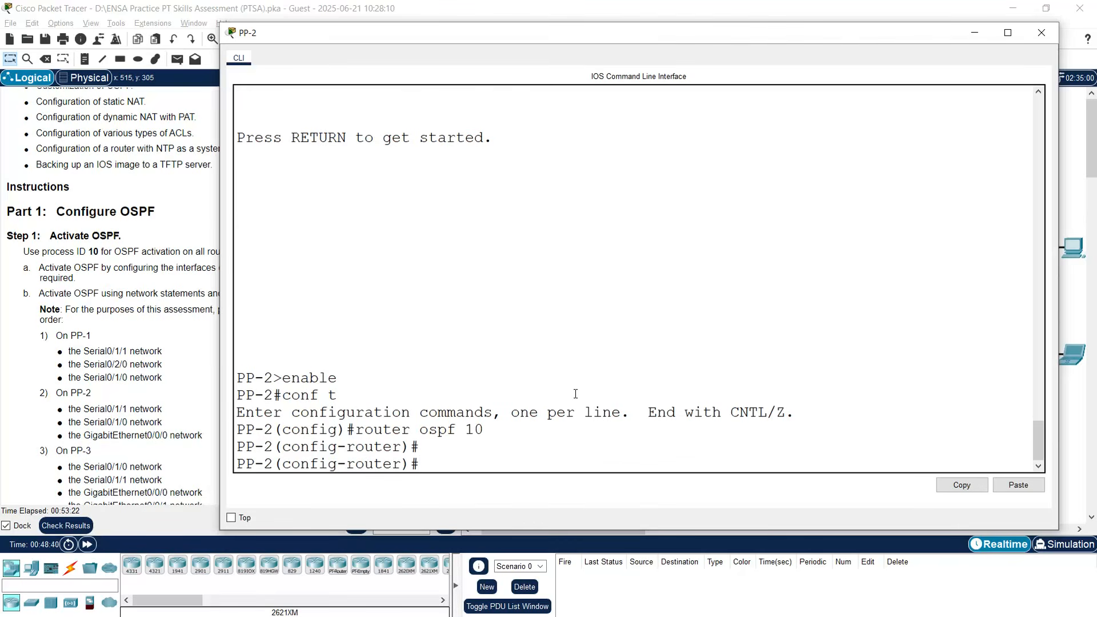
List PP-2's directly connected networks with do show ip route connected.
text(do show ip interfa)
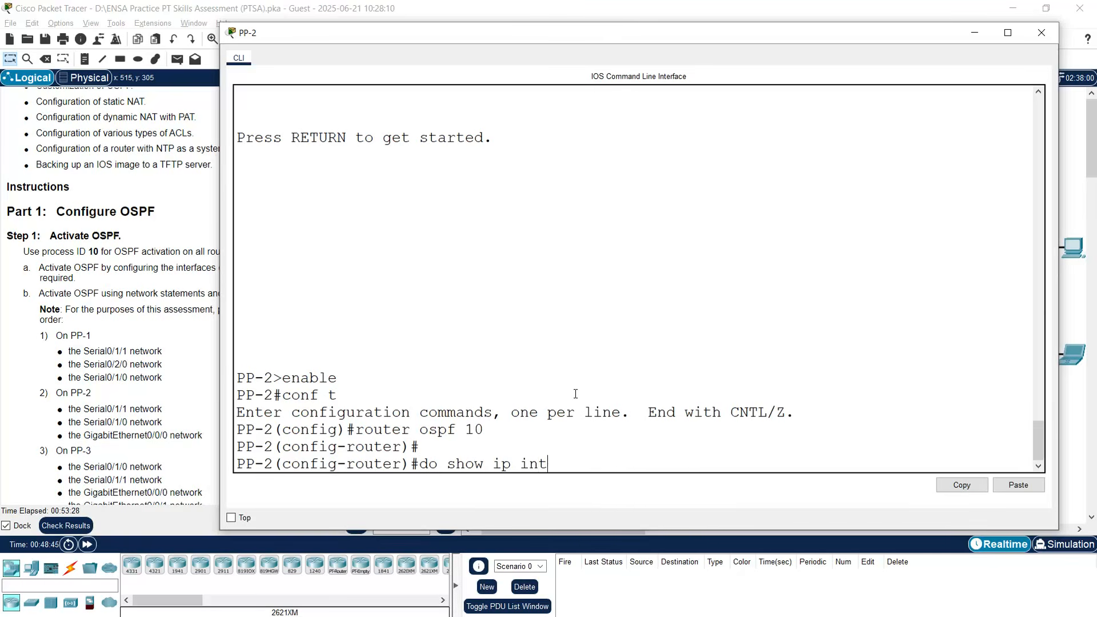
key(Tab)
key(BackSpace)
key(BackSpace)
key(BackSpace)
key(BackSpace)
key(BackSpace)
key(BackSpace)
key(BackSpace)
key(BackSpace)
key(BackSpace)
key(BackSpace)
key(BackSpace)
key(BackSpace)
key(BackSpace)
text(ip route connected)
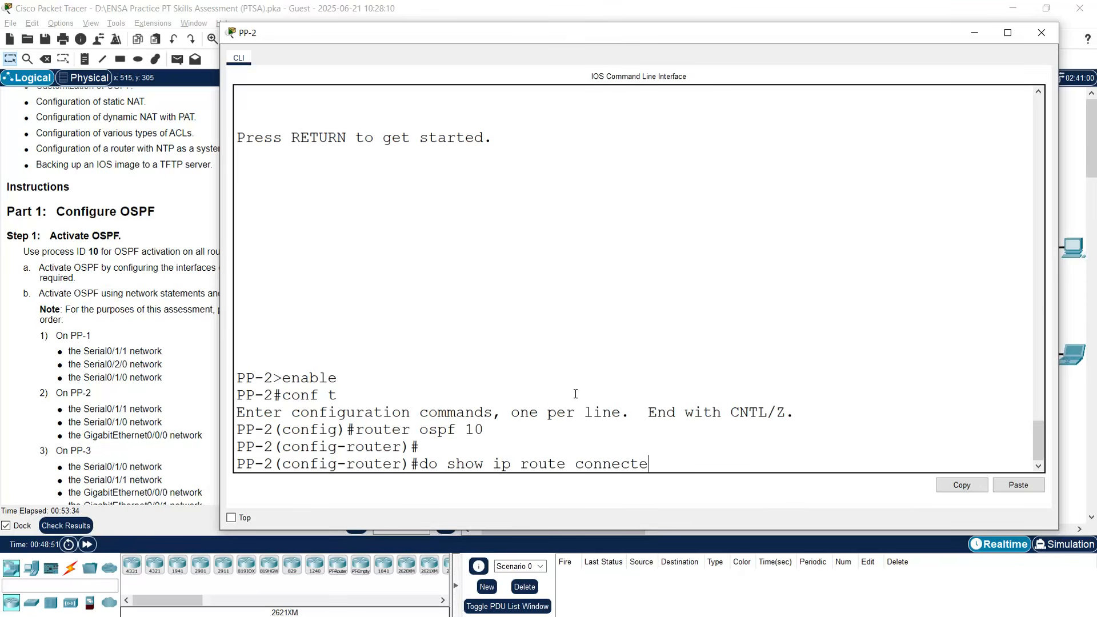
key(Return)
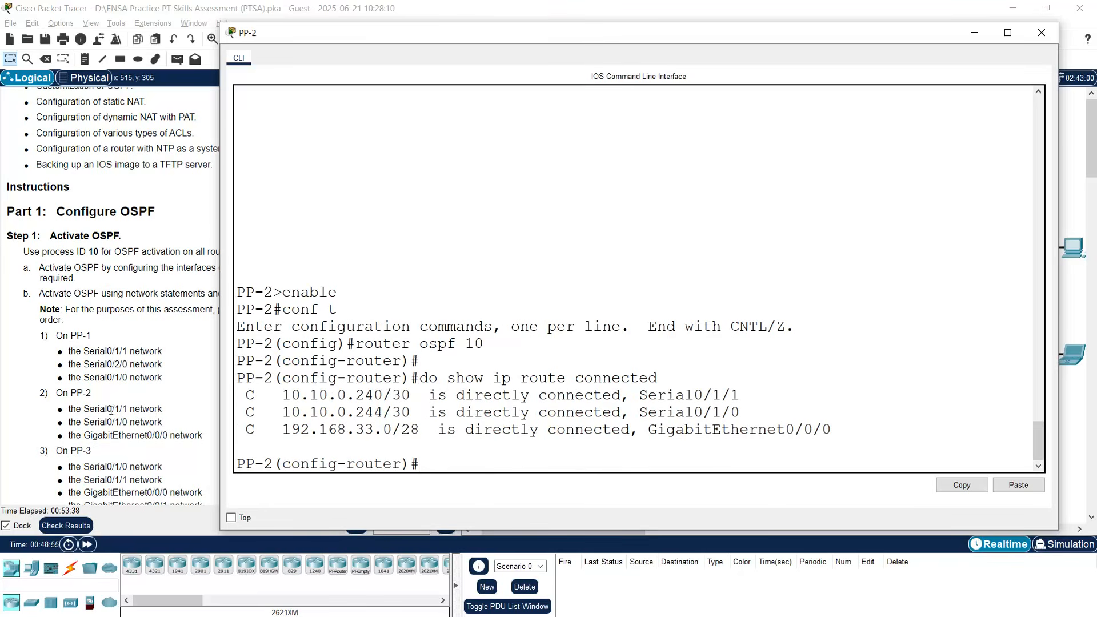
Advertise PP-2's Serial0/1/1 network in OSPF with network 10.10.0.240 0.0.0.3 area 0.
mouse_move(382, 395)
mouse_down()
mouse_move(286, 396)
mouse_move(382, 395)
mouse_up()
right_click(292, 398)
click(284, 396)
right_click(373, 394)
click(383, 402)
click(445, 463)
text(network)
right_click(501, 464)
click(535, 483)
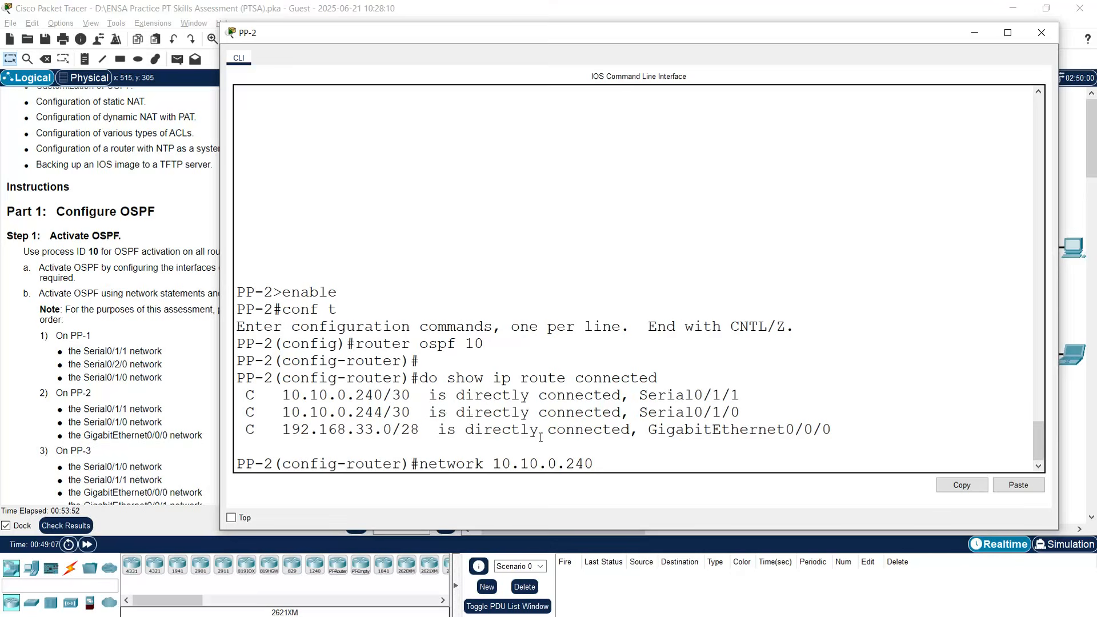
text(0.0.0.3 ar)
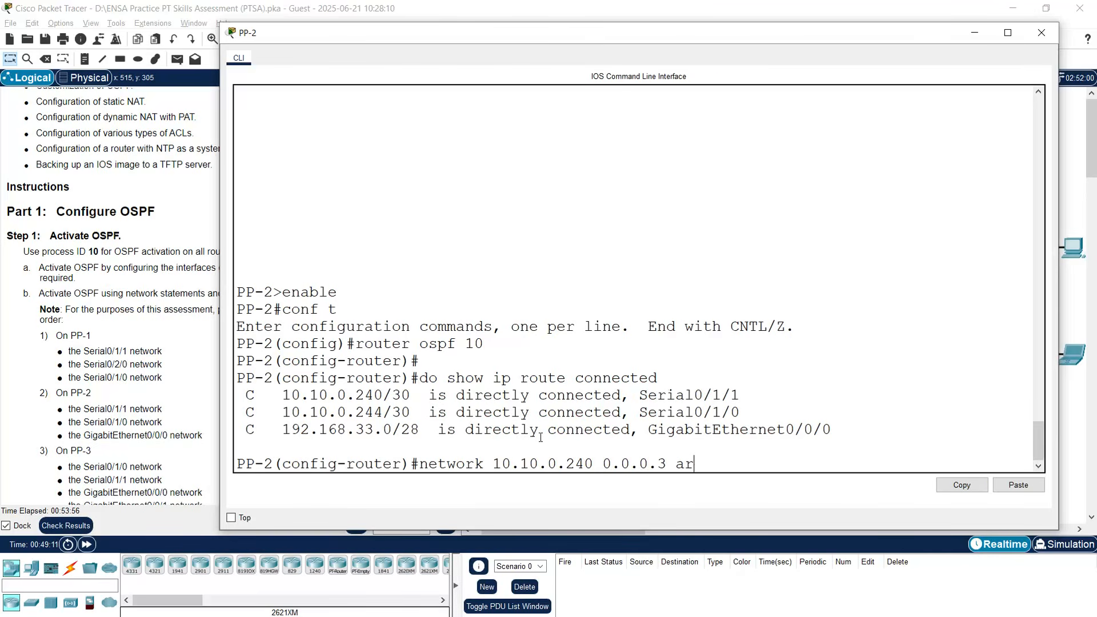
text(ea 0)
key(Return)
Advertise PP-2's Serial0/1/0 network in OSPF with network 10.10.0.244 0.0.0.3 area 0.
text(network)
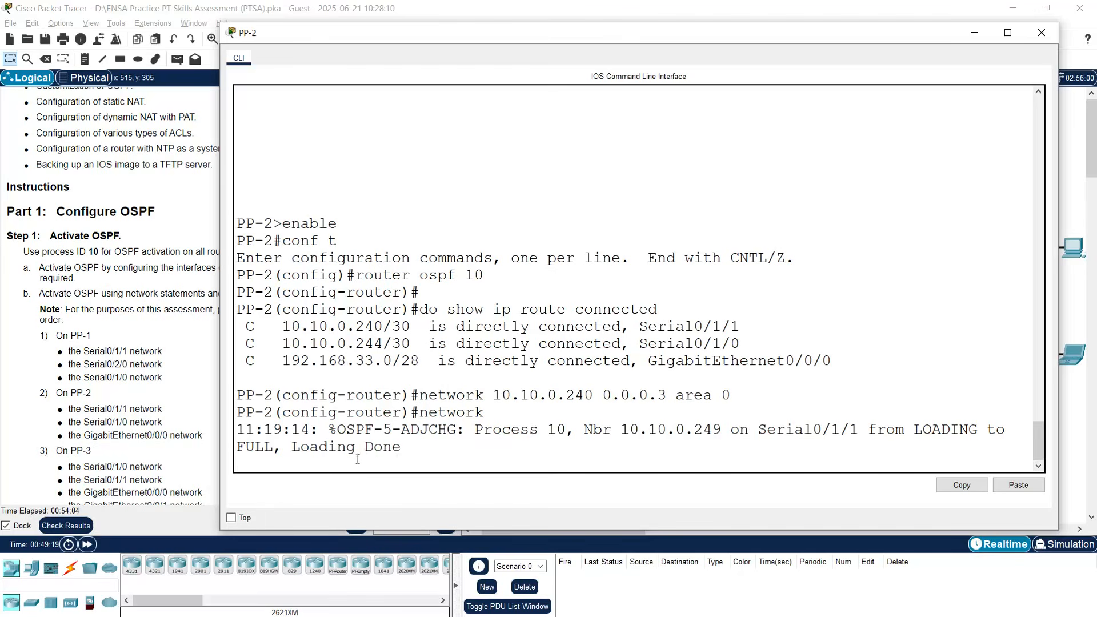
key(Tab)
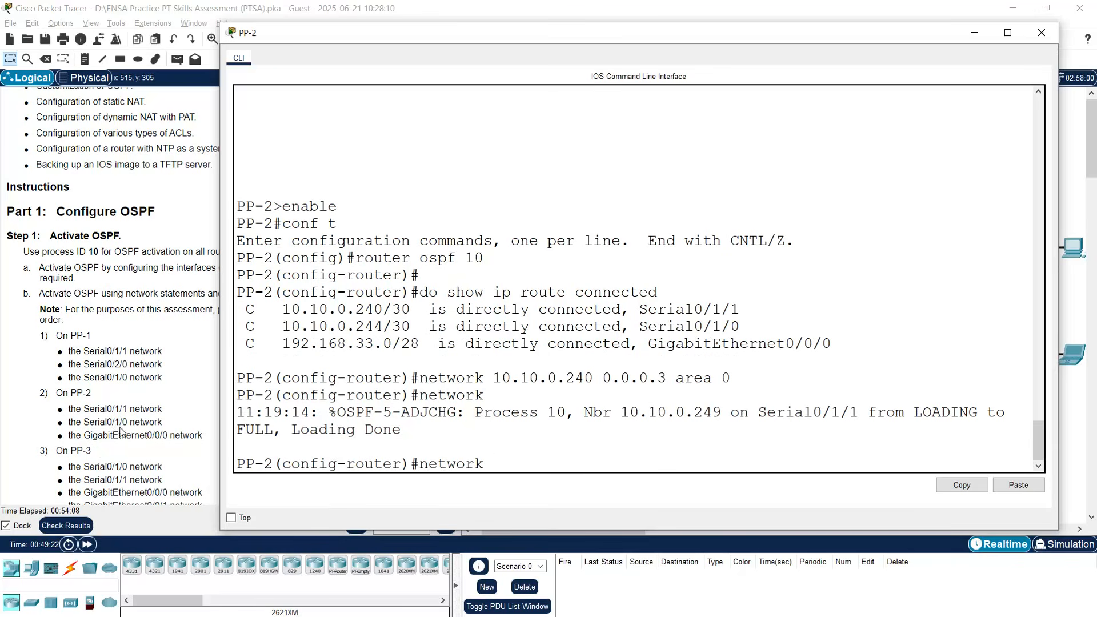
drag(381, 331, 282, 330)
right_click(306, 337)
click(318, 336)
right_click(513, 457)
click(538, 480)
drag(603, 380, 732, 380)
right_click(698, 381)
click(716, 389)
right_click(650, 454)
click(665, 476)
key(Return)
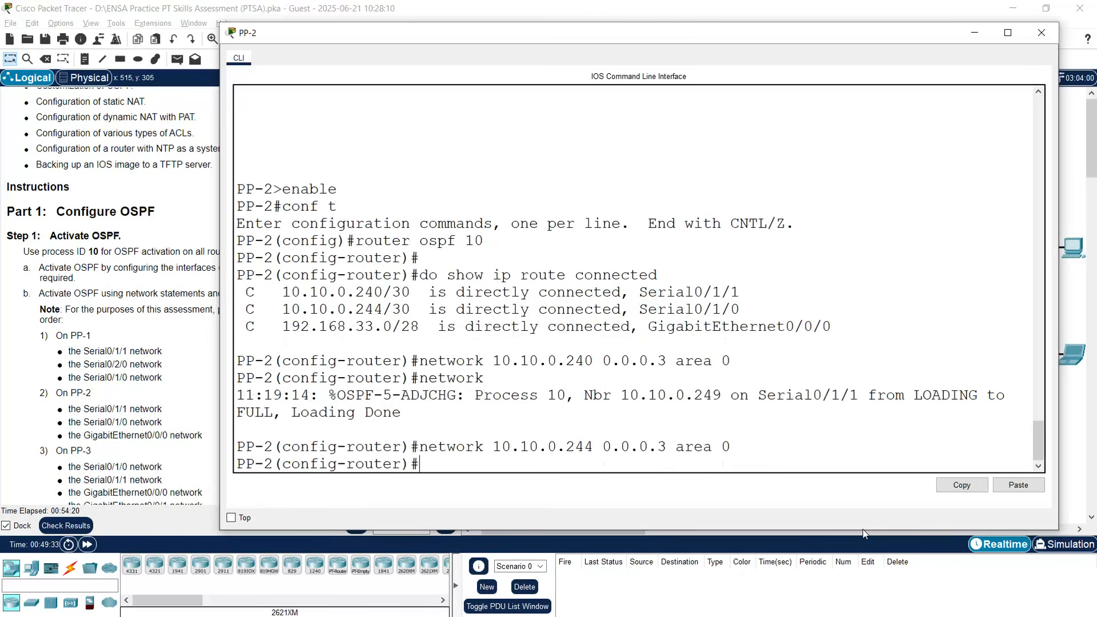
Advertise PP-2's GigabitEthernet0/0/0 network in OSPF with network 192.168.33.0 0.0.0.15 area 0 and close the PP-2 console.
text(network)
drag(283, 326, 392, 326)
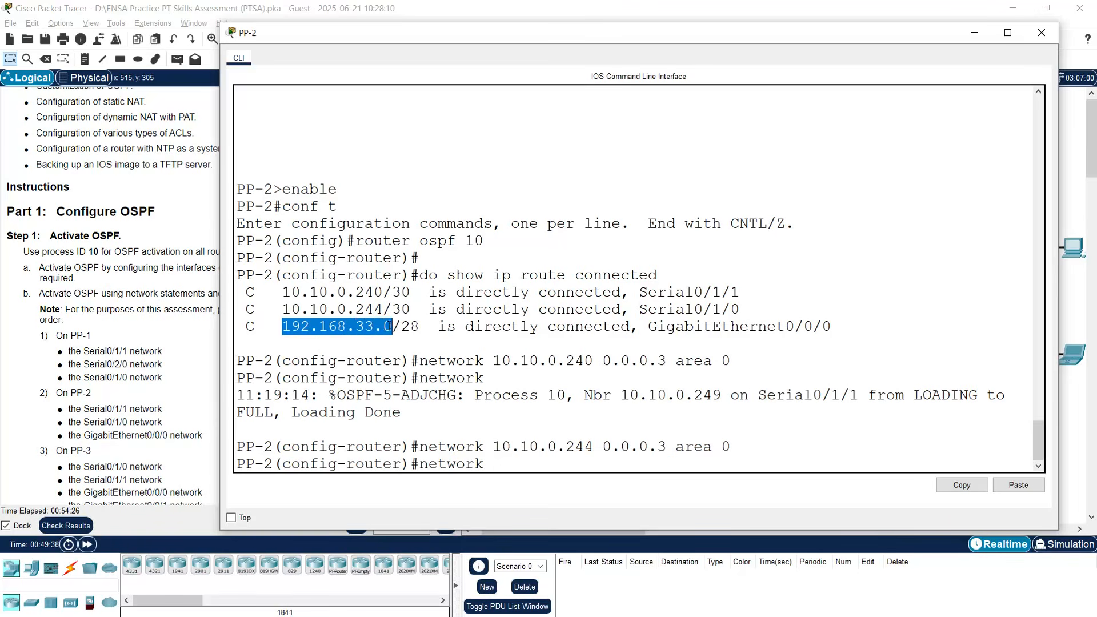
right_click(503, 451)
click(520, 478)
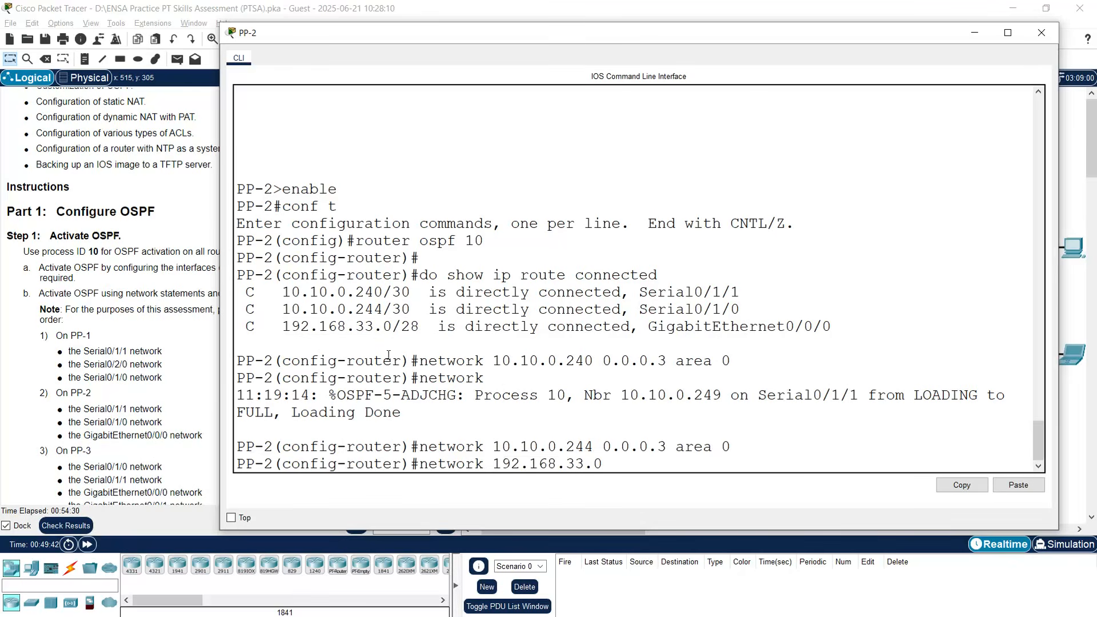
drag(392, 328, 420, 329)
click(628, 466)
text(0.0.0.15 area 0)
key(Return)
key(Return)
key(Return)
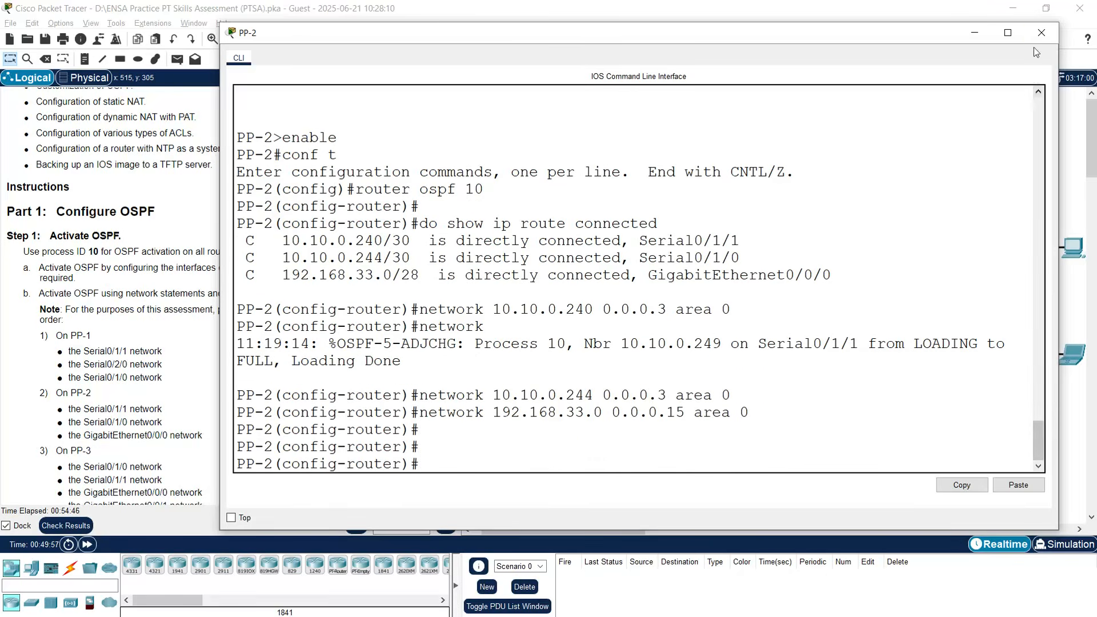
click(1040, 33)
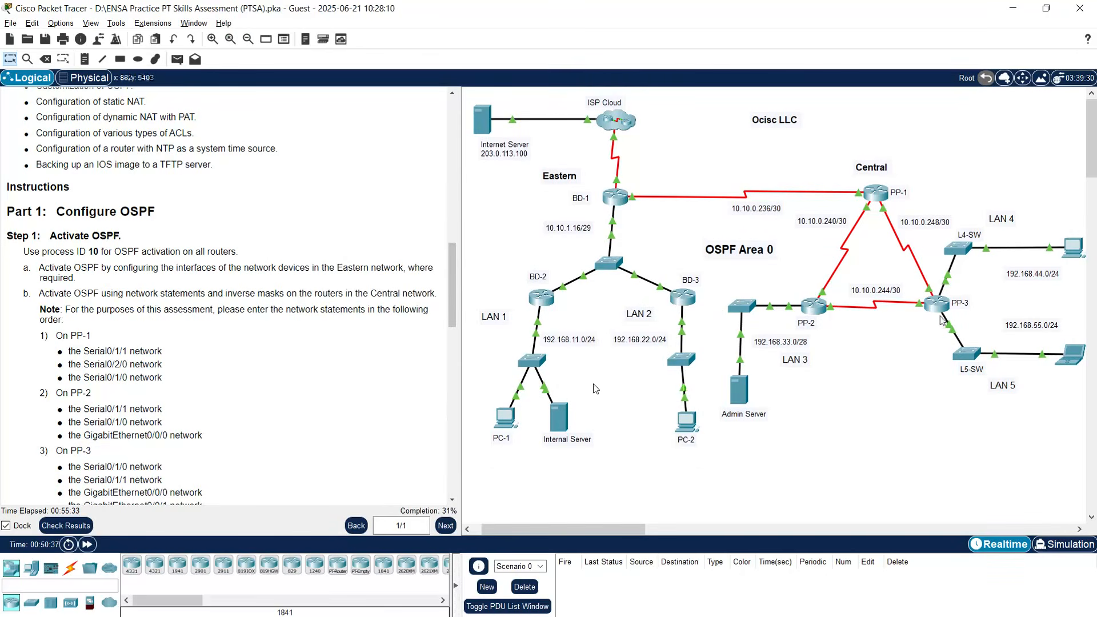
Open PP-3's CLI, enter global configuration mode and start OSPF routing process 10 with router ospf 10.
scroll(234, 409, down, 1)
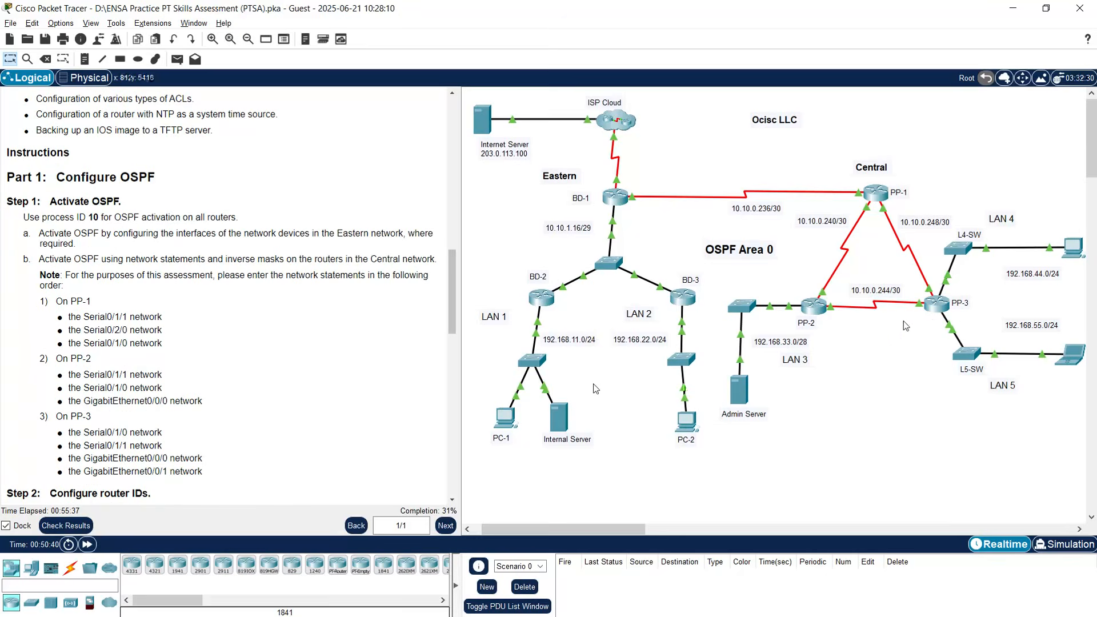
click(938, 307)
drag(432, 91, 274, 55)
drag(717, 327, 1069, 361)
click(742, 429)
key(Return)
text(enable)
key(Return)
text(conf t)
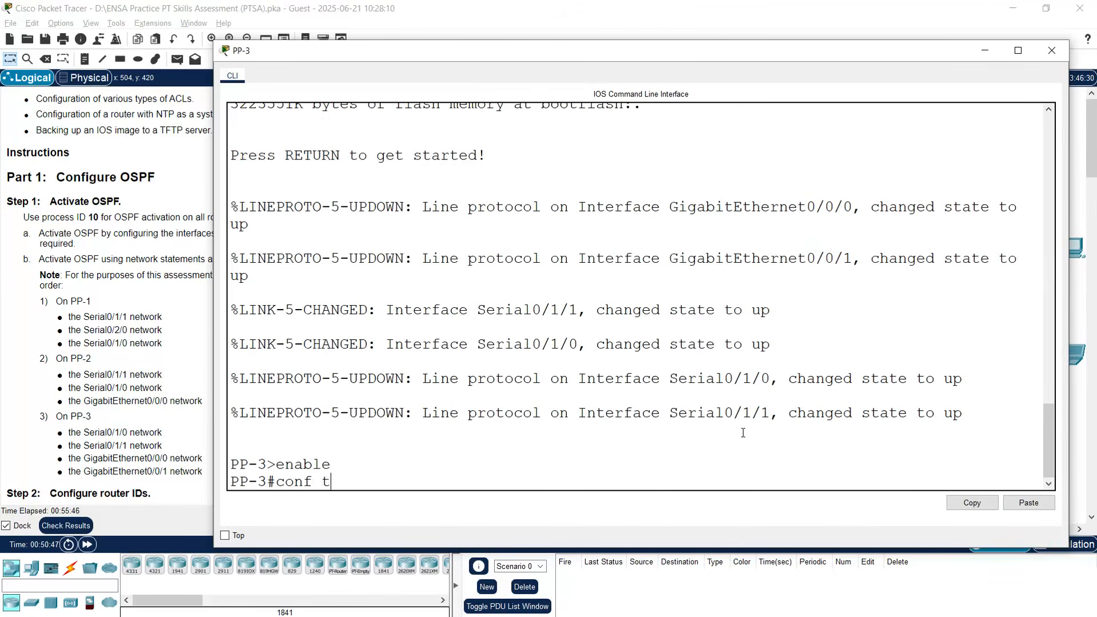
key(Return)
text(ro)
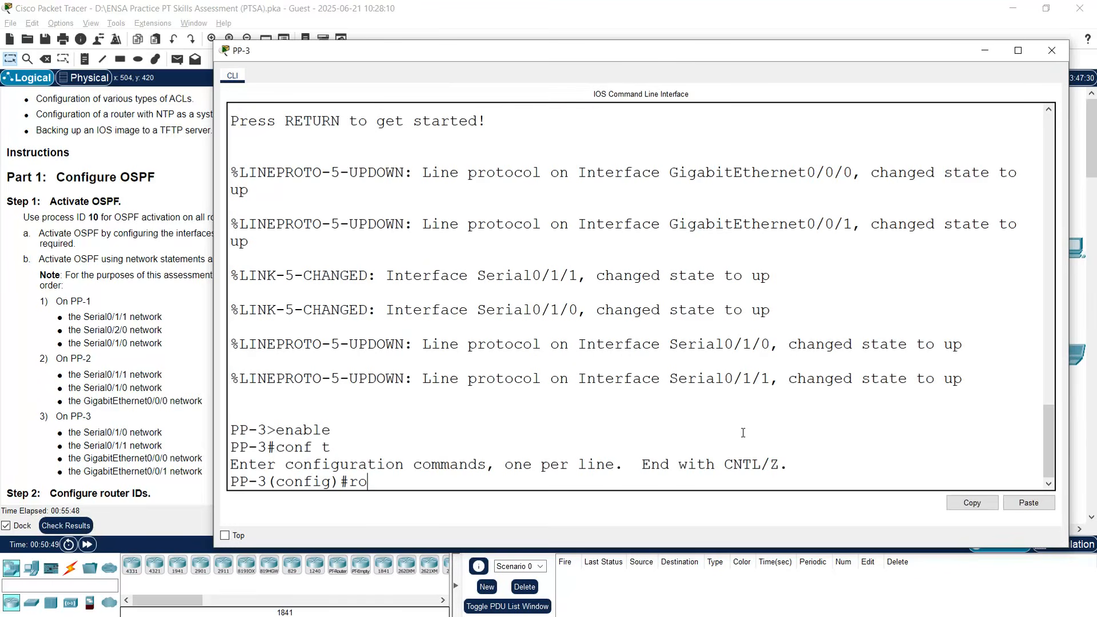
text(uter ospf 10)
key(Return)
key(Return)
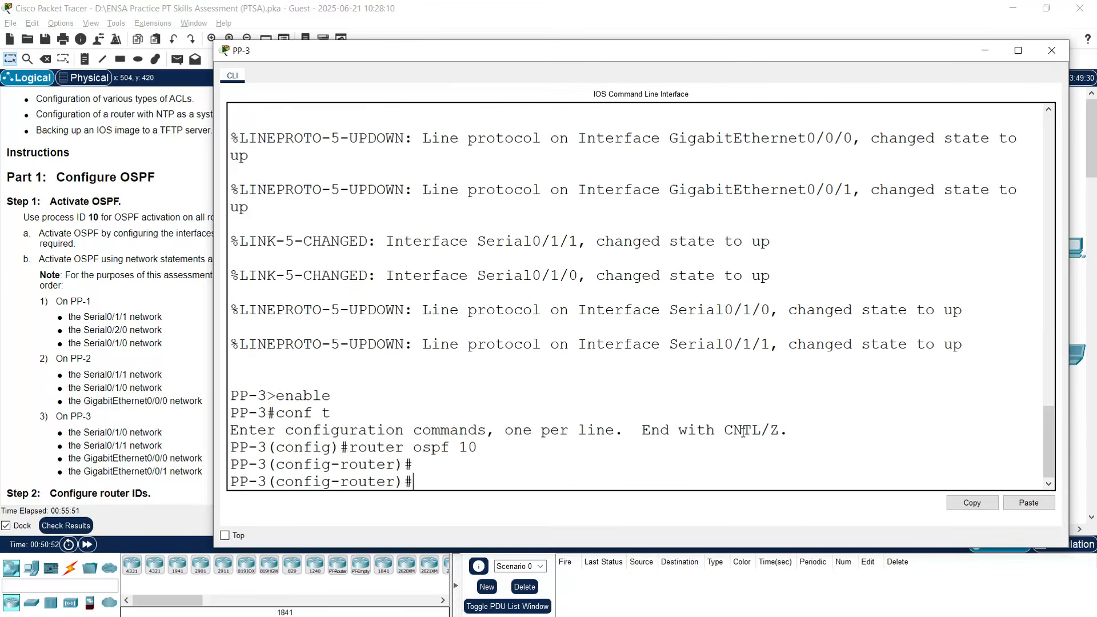
List PP-3's directly connected networks with do show ip route connected.
text(do show ip route connect)
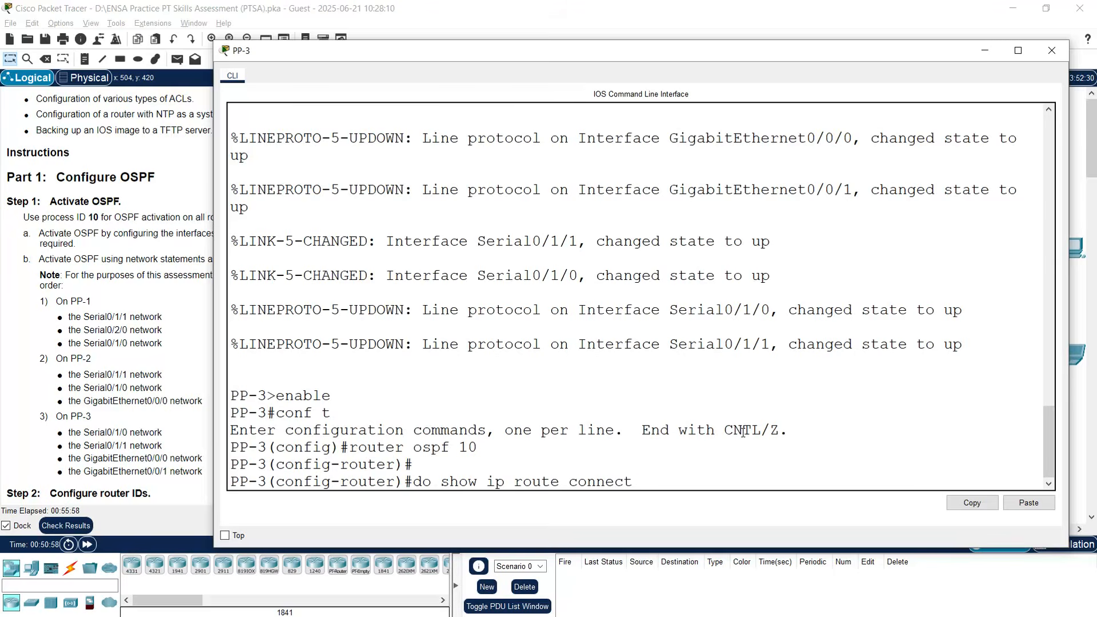
text(ed)
key(Return)
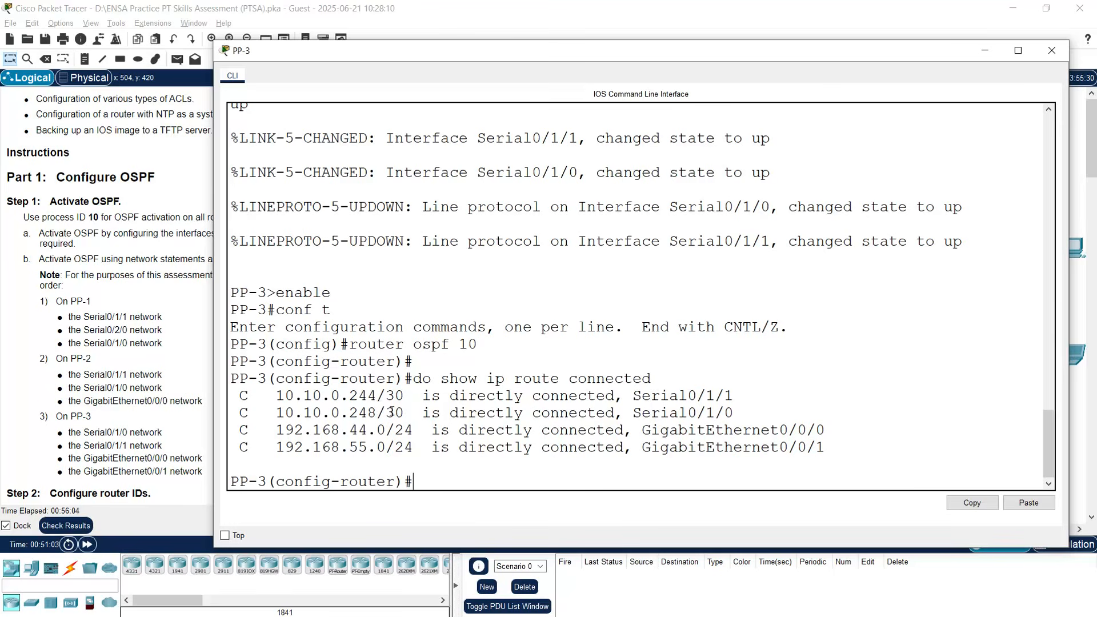
Advertise PP-3's Serial0/1/0 network in OSPF with network 10.10.0.248 0.0.0.3 area 0.
text(network)
drag(380, 415, 282, 419)
right_click(281, 417)
click(300, 423)
click(499, 480)
right_click(499, 480)
click(517, 501)
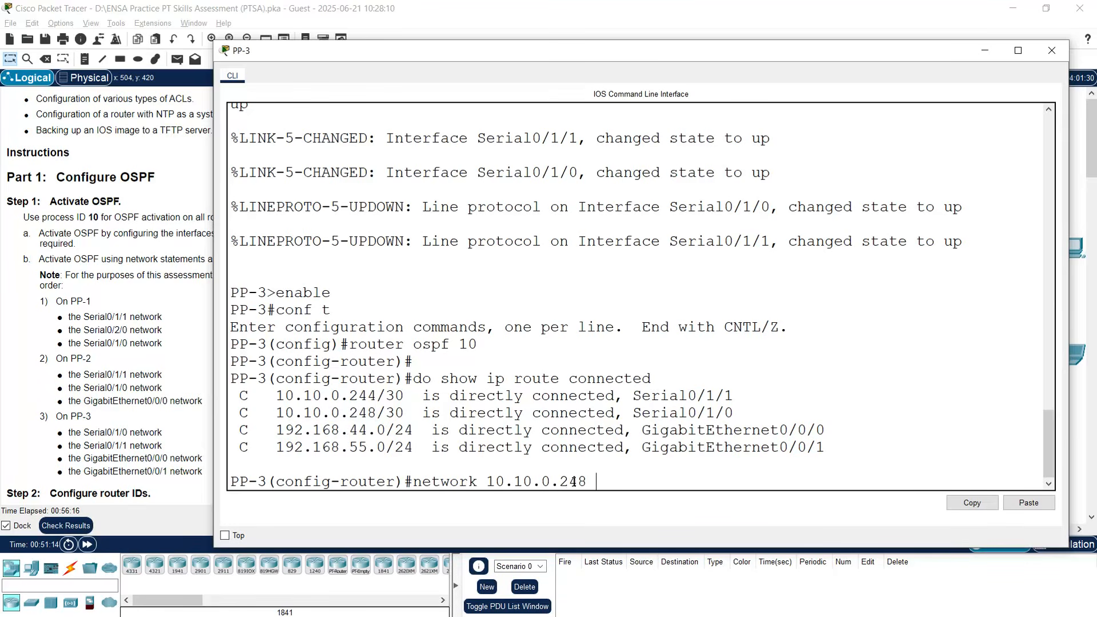
drag(378, 413, 412, 414)
click(614, 479)
text(0.0.0.3 area 0)
key(Return)
Advertise PP-3's Serial0/1/1 network in OSPF with network 10.10.0.244 0.0.0.3 area 0.
text(network)
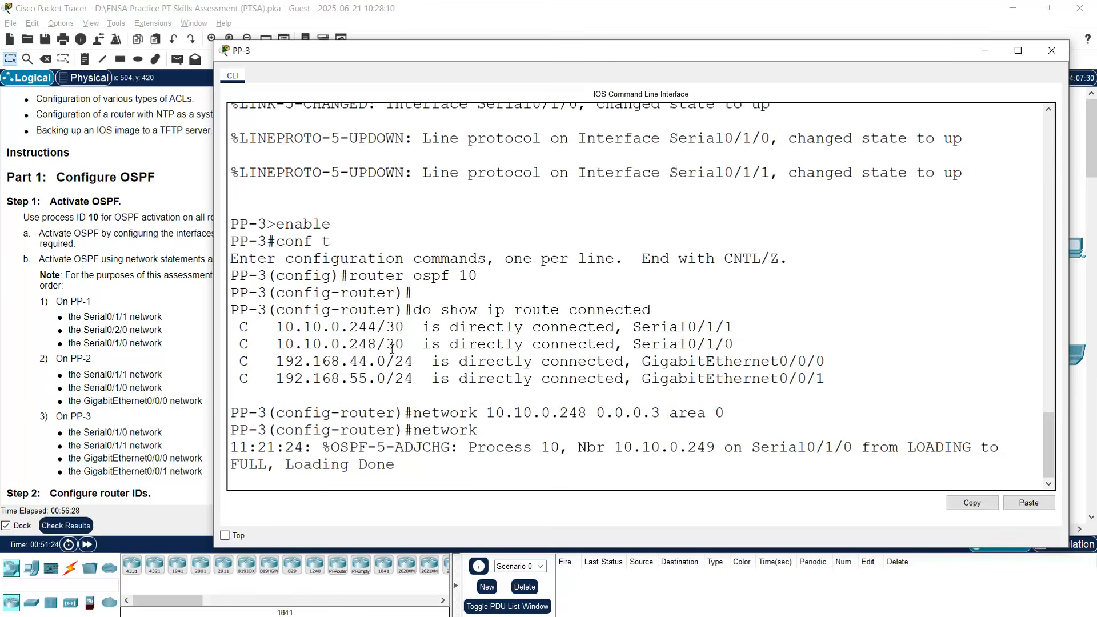
drag(377, 329, 276, 329)
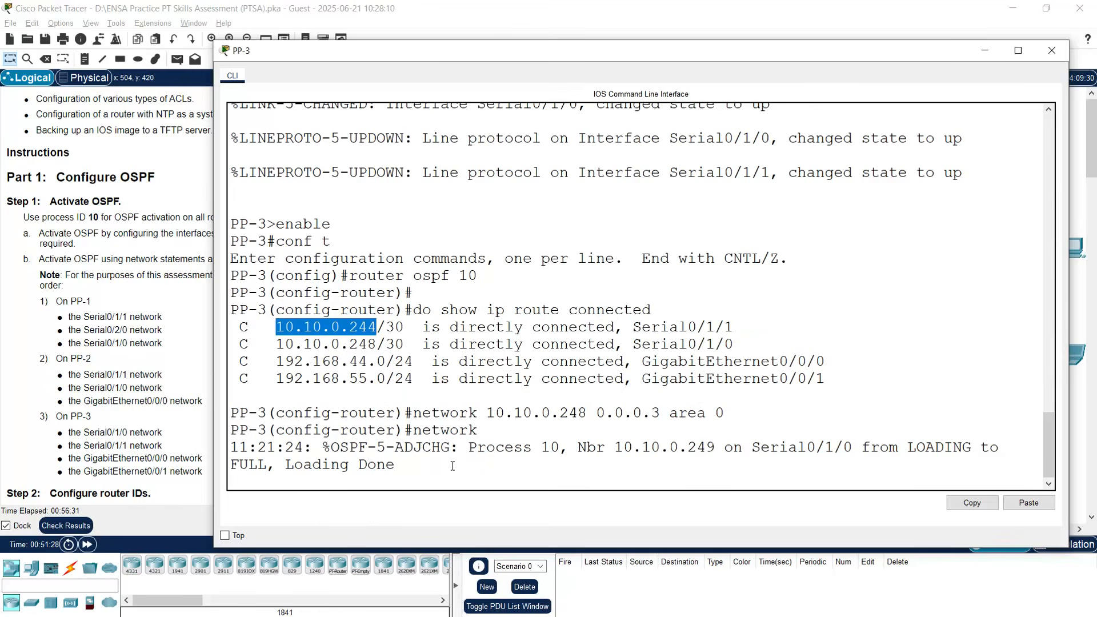
right_click(500, 474)
click(509, 498)
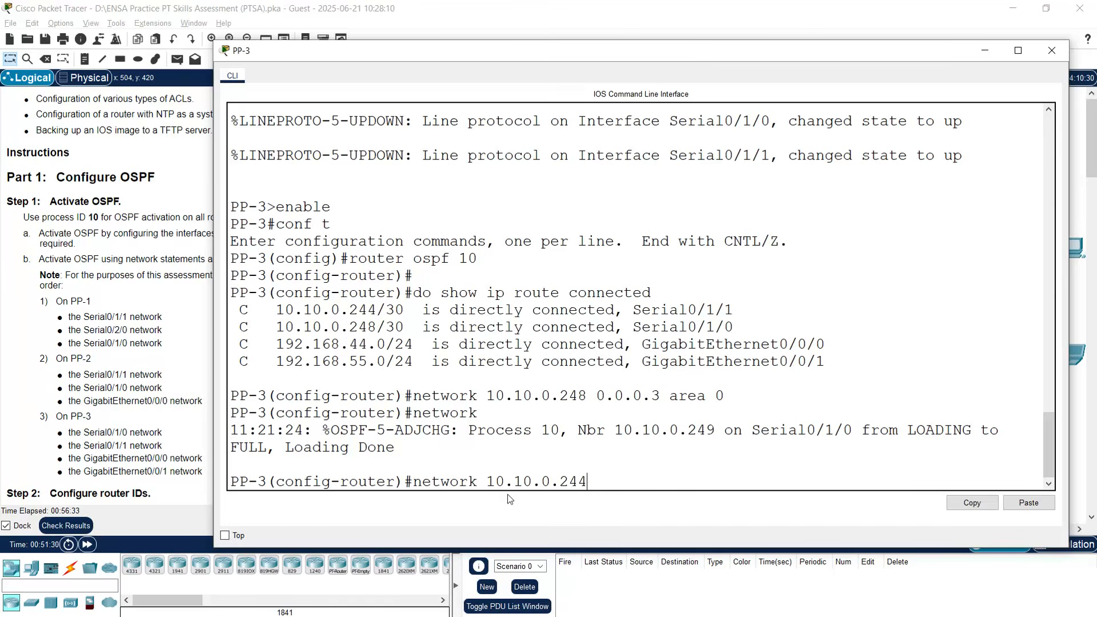
drag(598, 406, 712, 404)
right_click(639, 464)
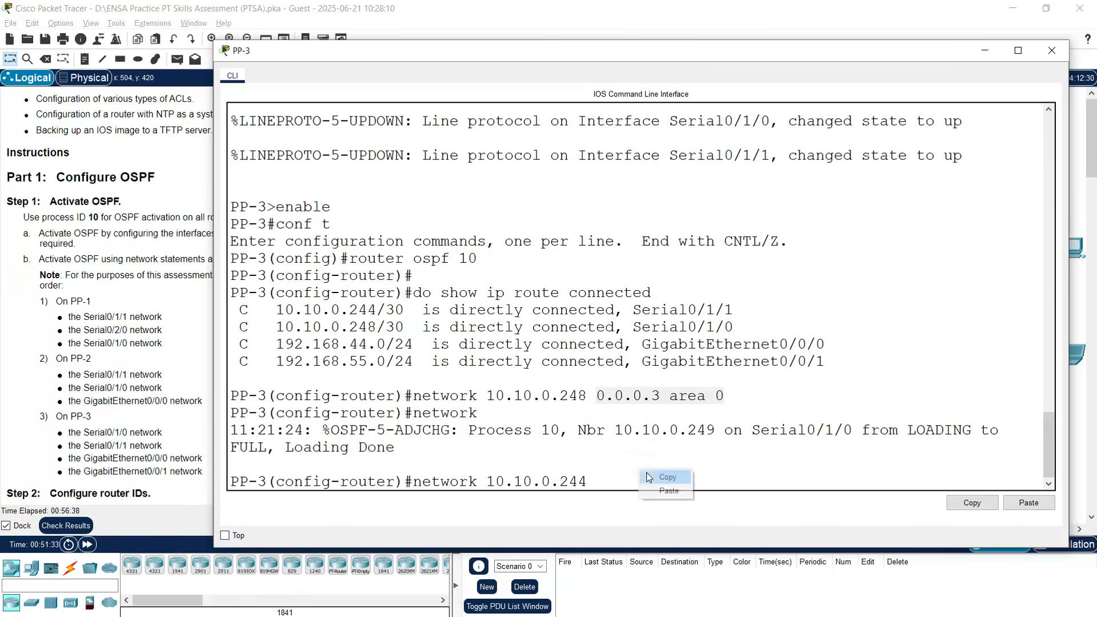
click(654, 494)
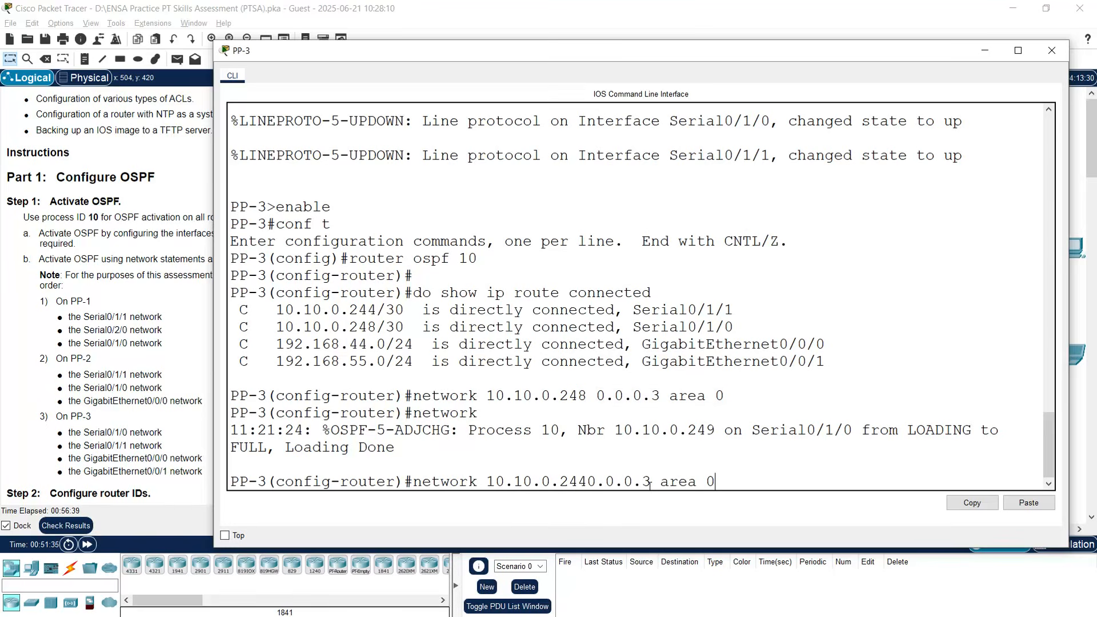
key(Left)
key(Left)
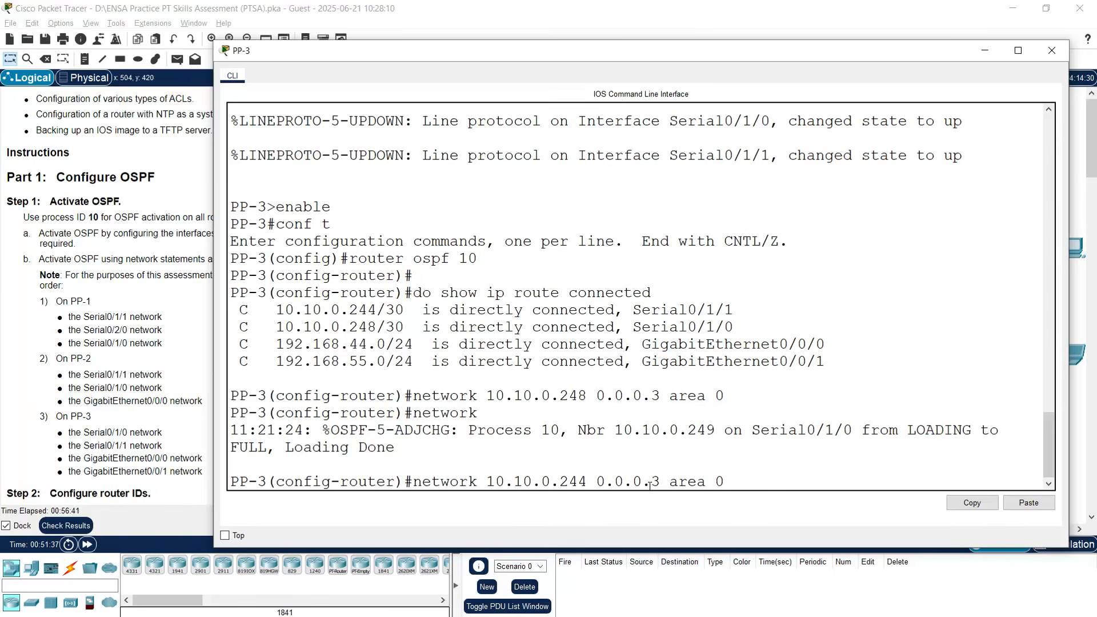
key(Return)
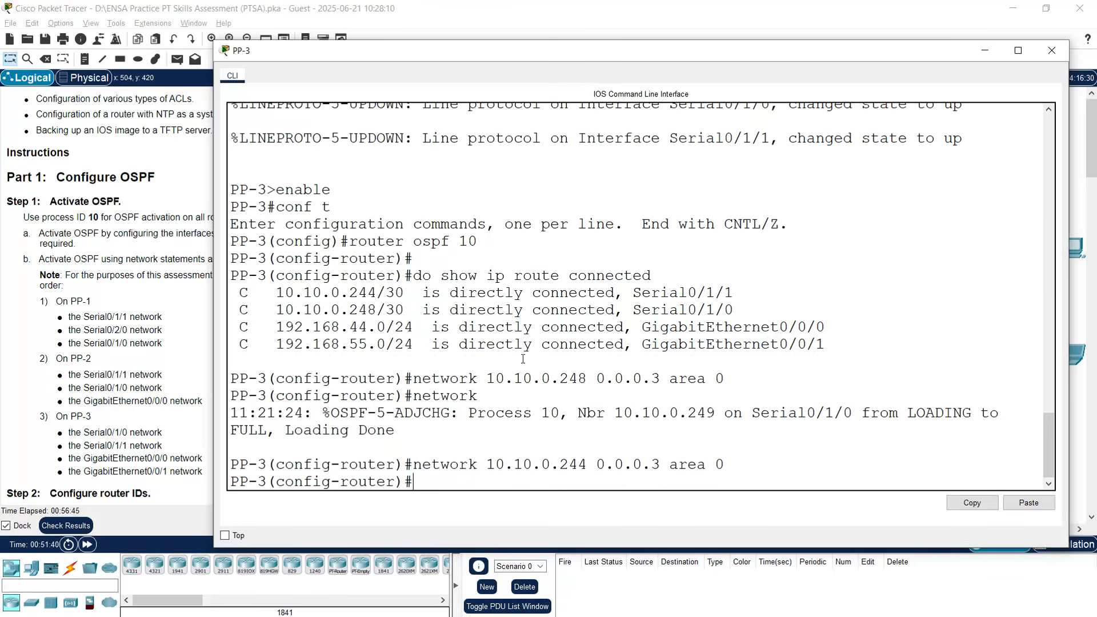
Copy the GigabitEthernet0/0/0 network address and begin a network statement at PP-3's OSPF router prompt.
drag(386, 327, 277, 326)
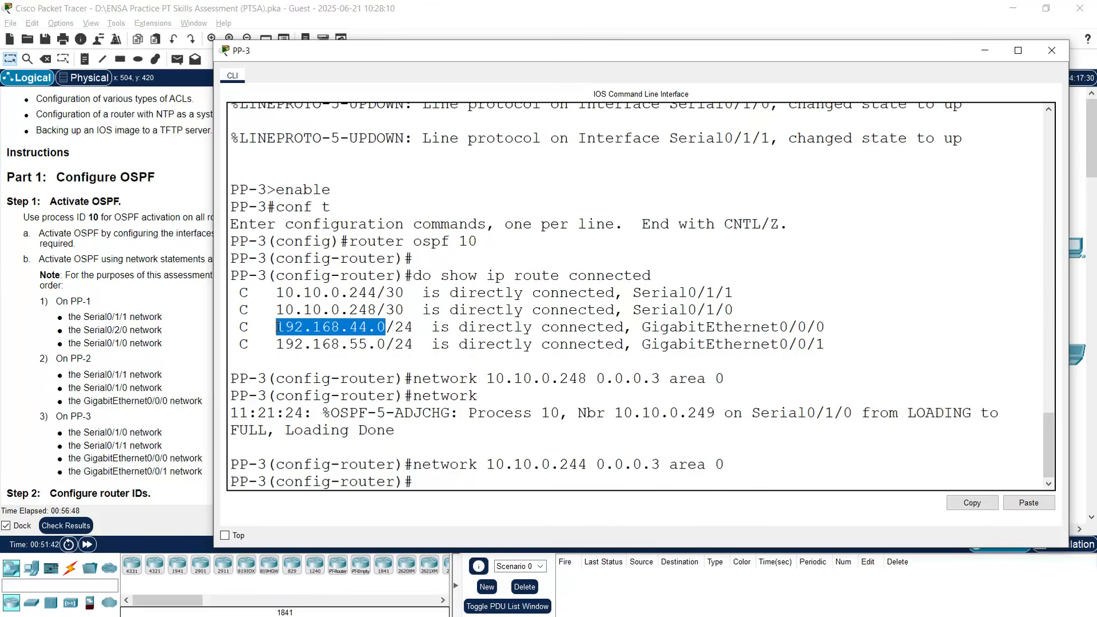
right_click(303, 327)
click(314, 332)
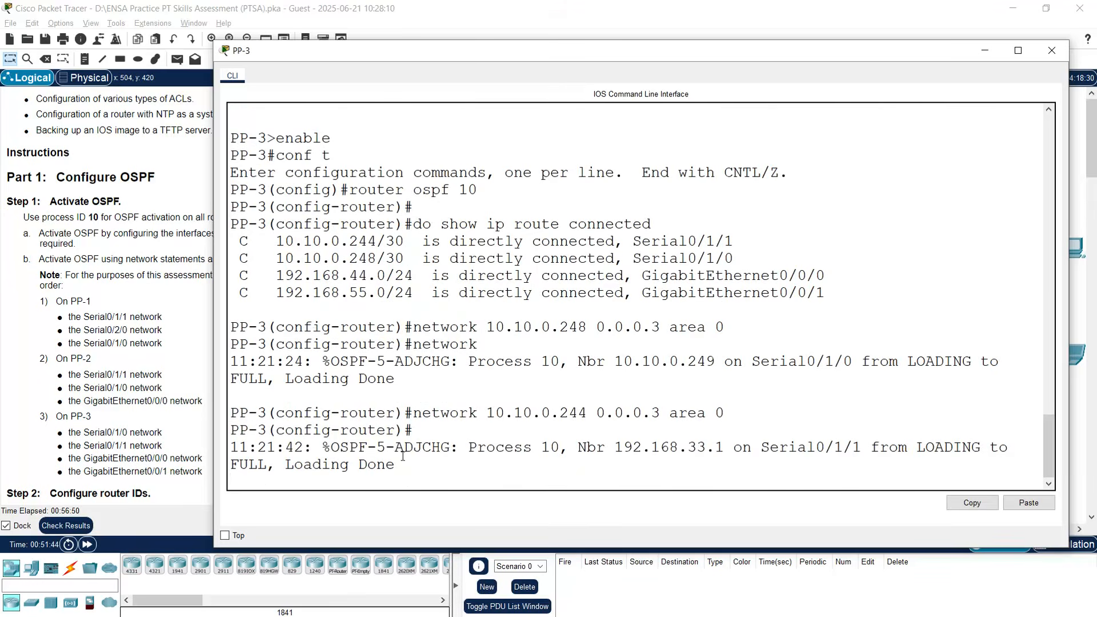
text(network)
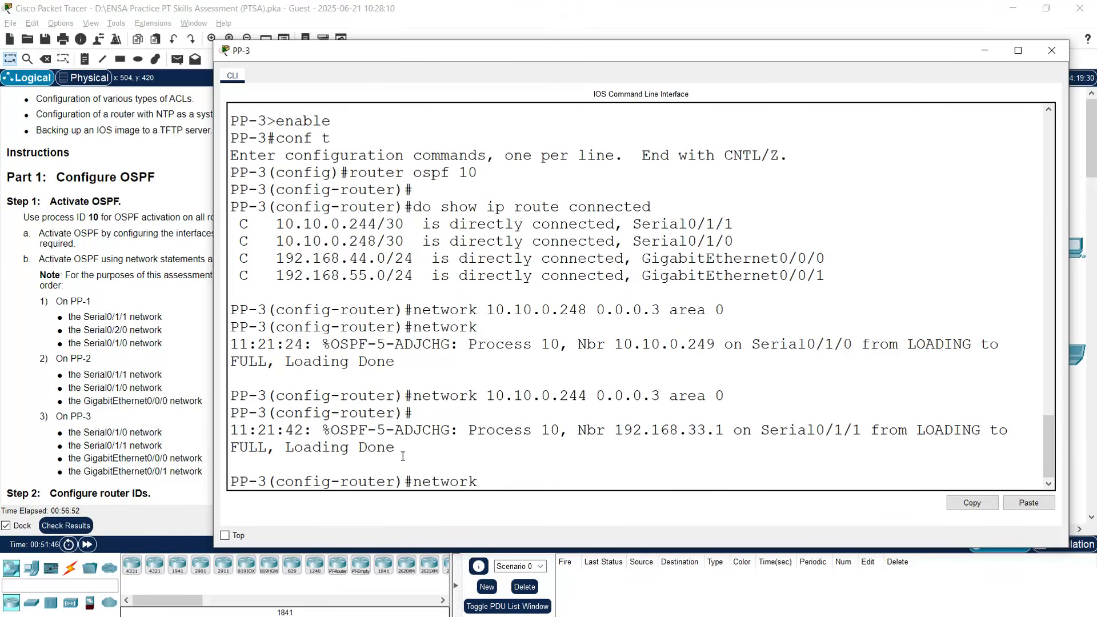
right_click(555, 447)
click(570, 465)
key(BackSpace)
key(BackSpace)
key(BackSpace)
key(BackSpace)
key(BackSpace)
key(BackSpace)
key(BackSpace)
key(BackSpace)
key(BackSpace)
key(BackSpace)
key(BackSpace)
key(BackSpace)
key(BackSpace)
key(BackSpace)
key(BackSpace)
key(BackSpace)
text(k)
Complete PP-3's GigabitEthernet0/0/0 OSPF statement as network 192.168.44.0 0.0.0.255 area 0.
drag(385, 260, 276, 260)
right_click(275, 261)
click(286, 269)
right_click(497, 479)
click(520, 498)
text(0.0.0.255 area 0)
key(Return)
Advertise PP-3's GigabitEthernet0/0/1 network in OSPF with network 192.168.55.0 0.0.0.255 area 0.
text(netwro)
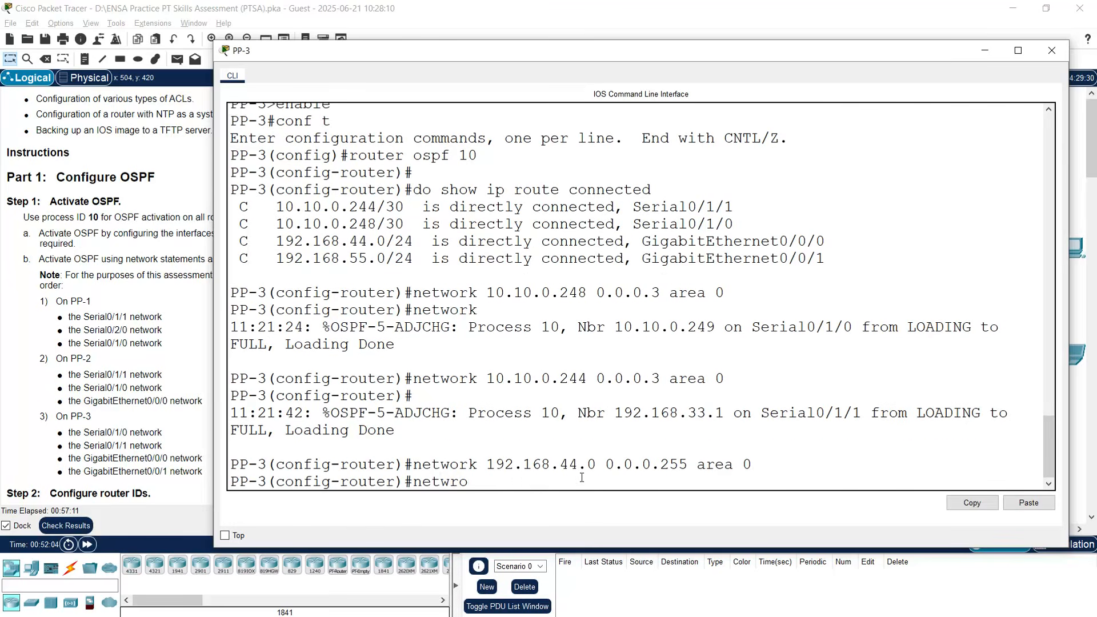
key(BackSpace)
key(BackSpace)
text(work)
drag(388, 261, 275, 260)
right_click(292, 263)
click(312, 268)
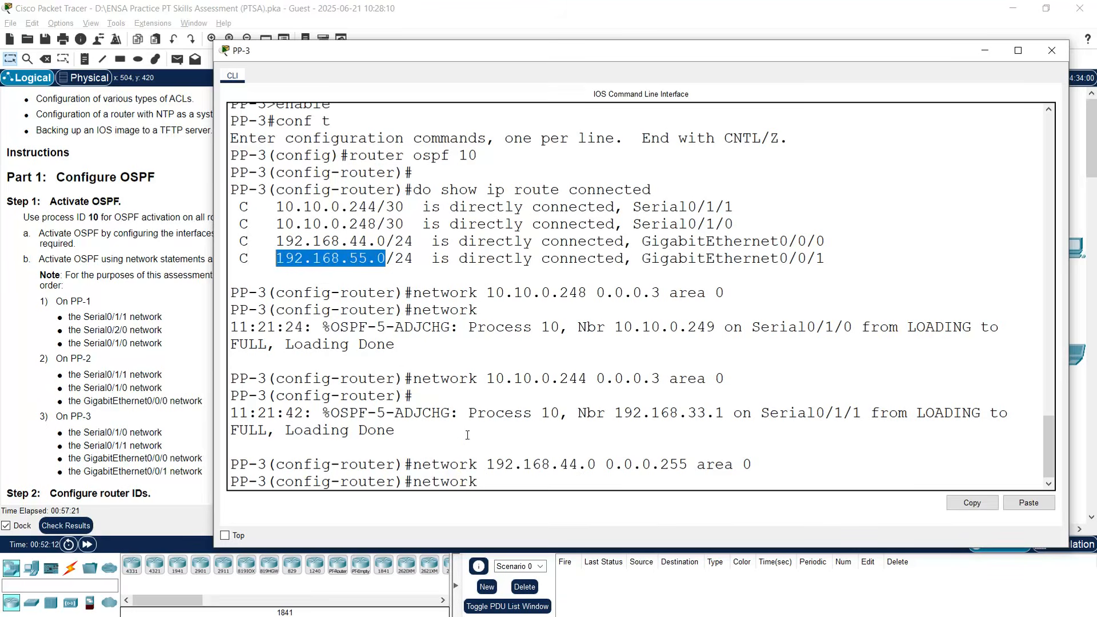
right_click(498, 473)
click(517, 496)
drag(606, 467, 747, 465)
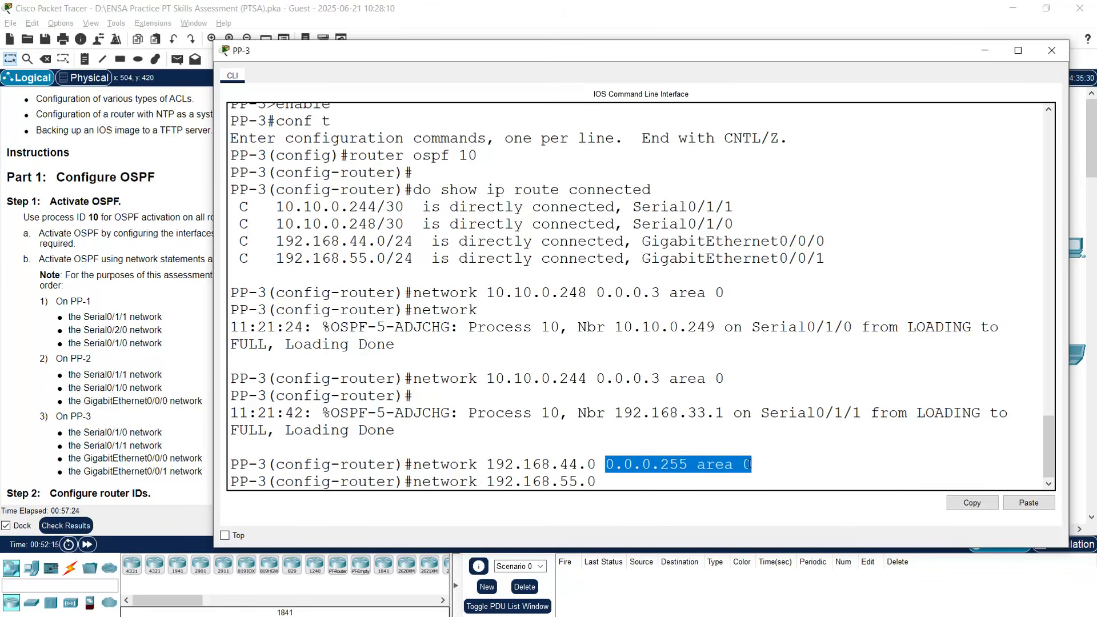
right_click(625, 465)
click(641, 474)
right_click(612, 481)
click(639, 503)
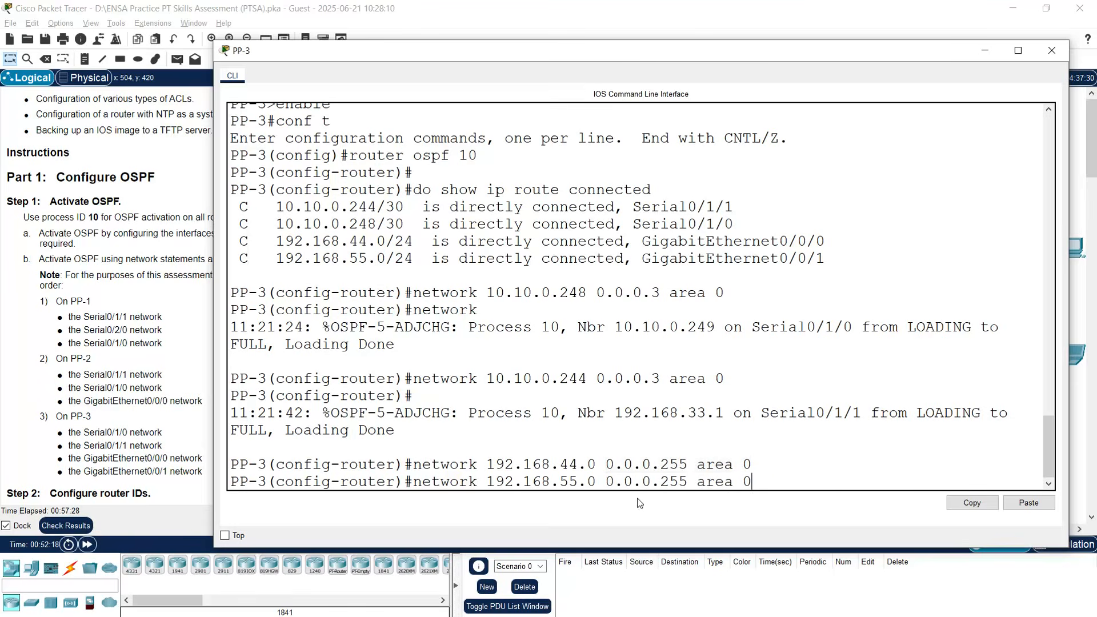
key(Return)
key(Return)
key(Return)
key(Return)
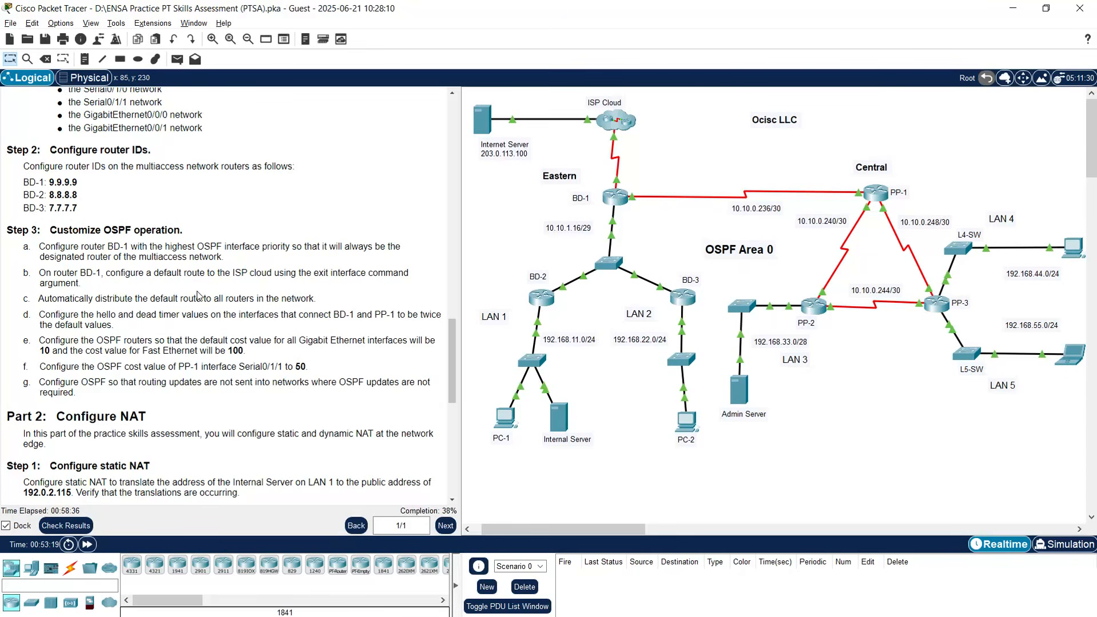
Open BD-1's CLI, enter global configuration mode and enter OSPF process 10 with router ospf 10.
click(612, 200)
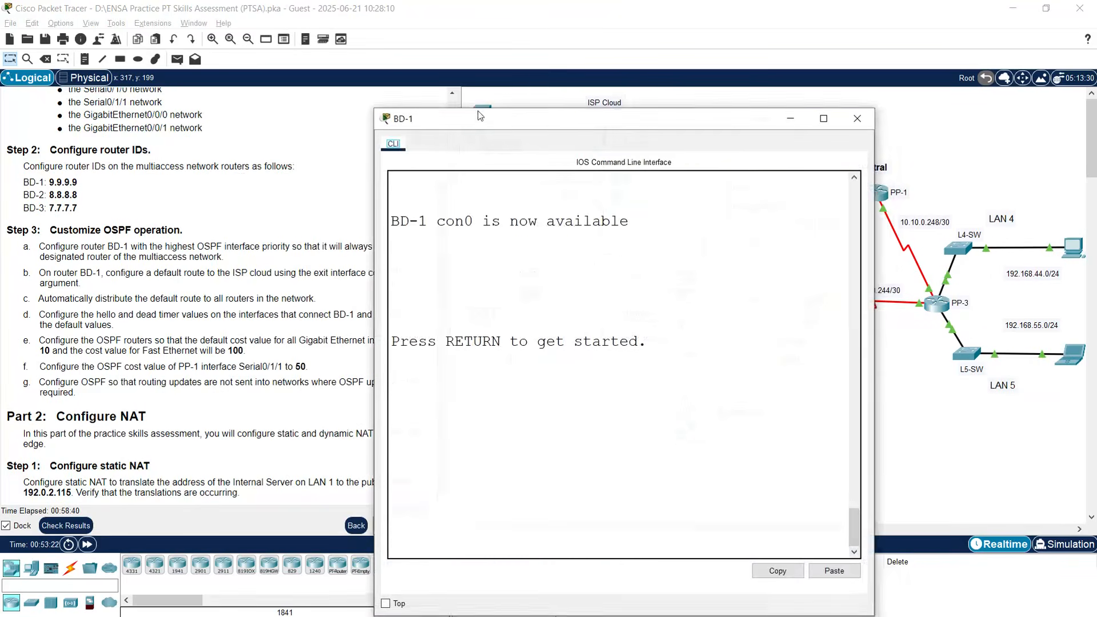
drag(479, 116, 266, 48)
drag(661, 208, 1041, 209)
click(466, 385)
key(Return)
text(enable)
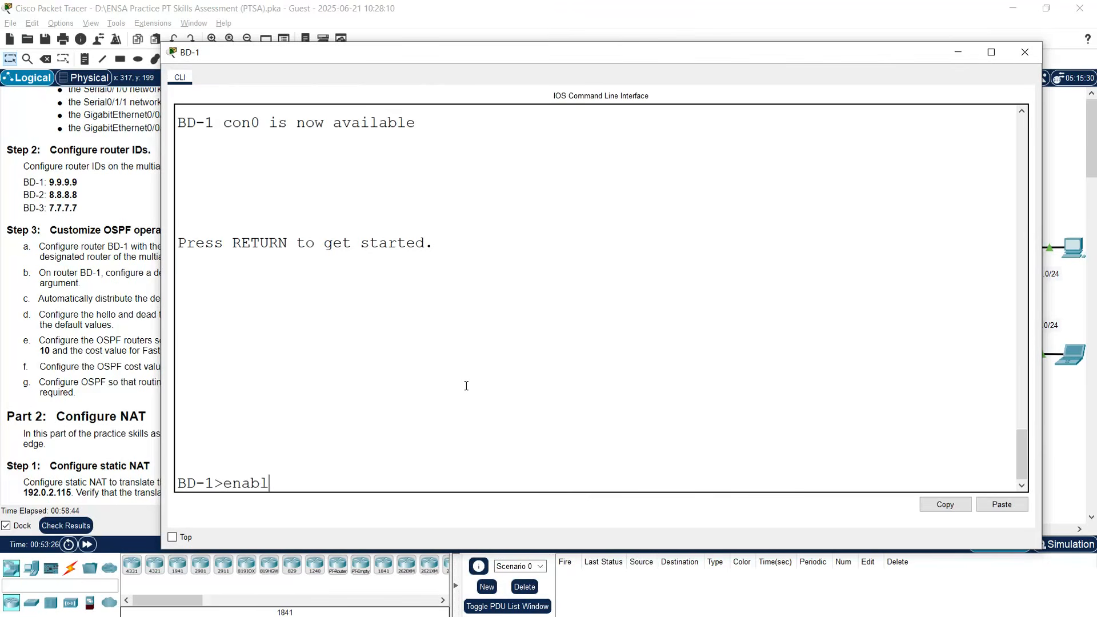
key(Return)
text(conf t)
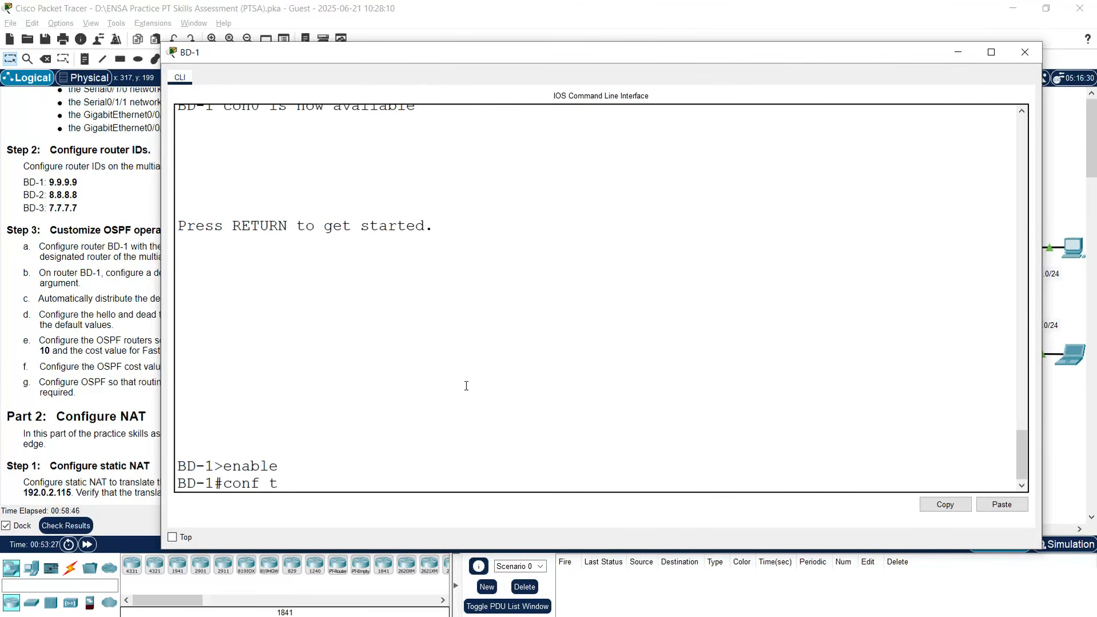
key(Return)
text(router ospf )
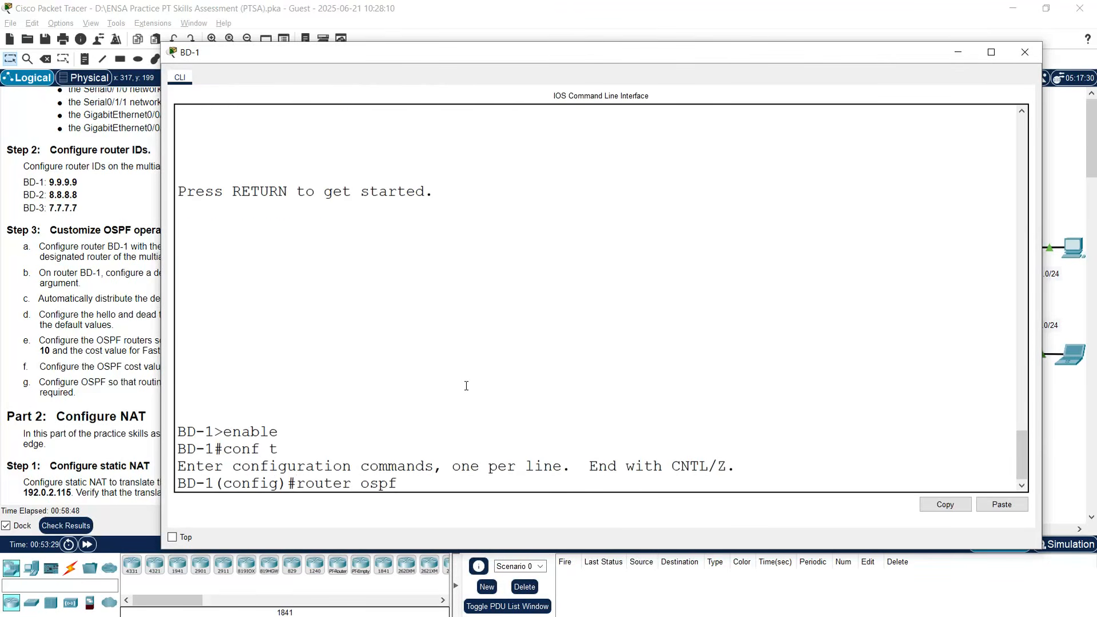
text(10)
key(Return)
Set BD-1's OSPF router ID with router-id 9.9.9.9.
text(r)
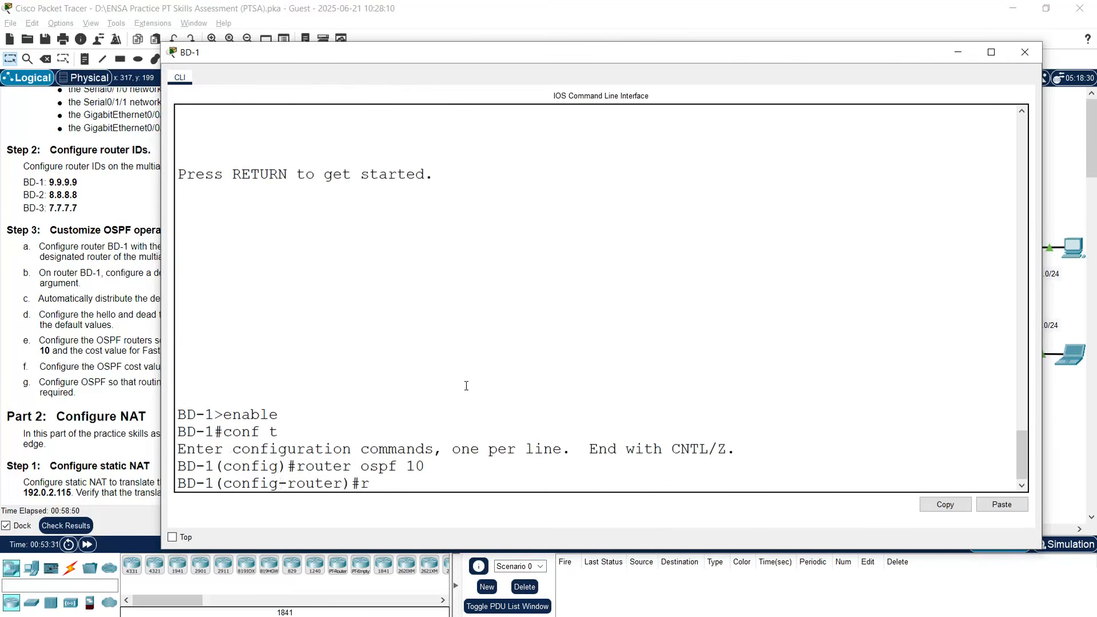
text(ouer-id 9.9.9.9)
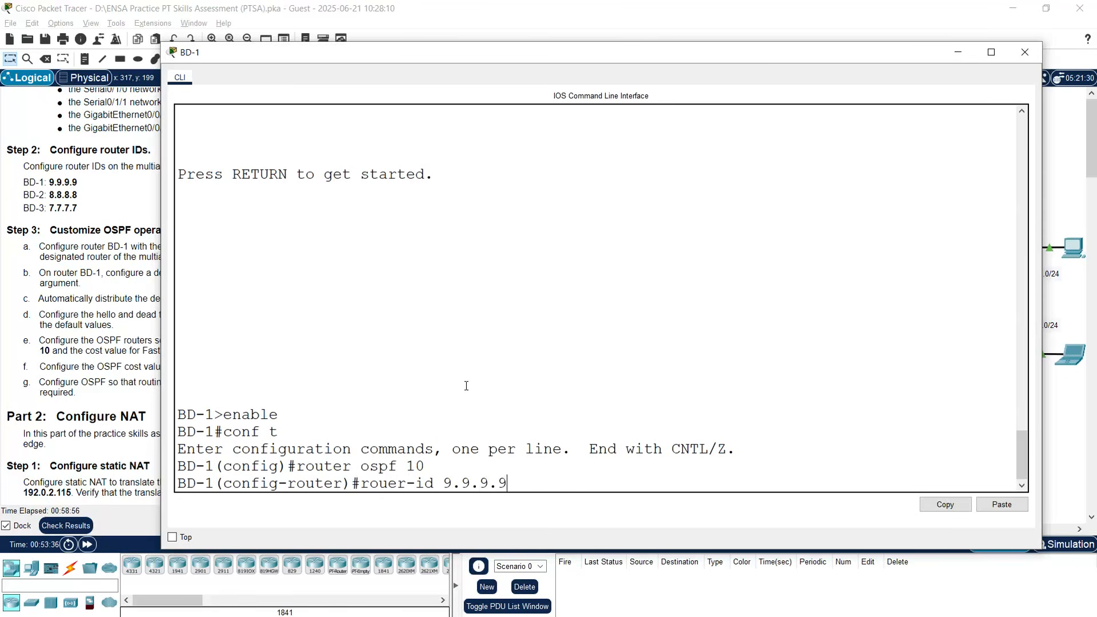
key(Return)
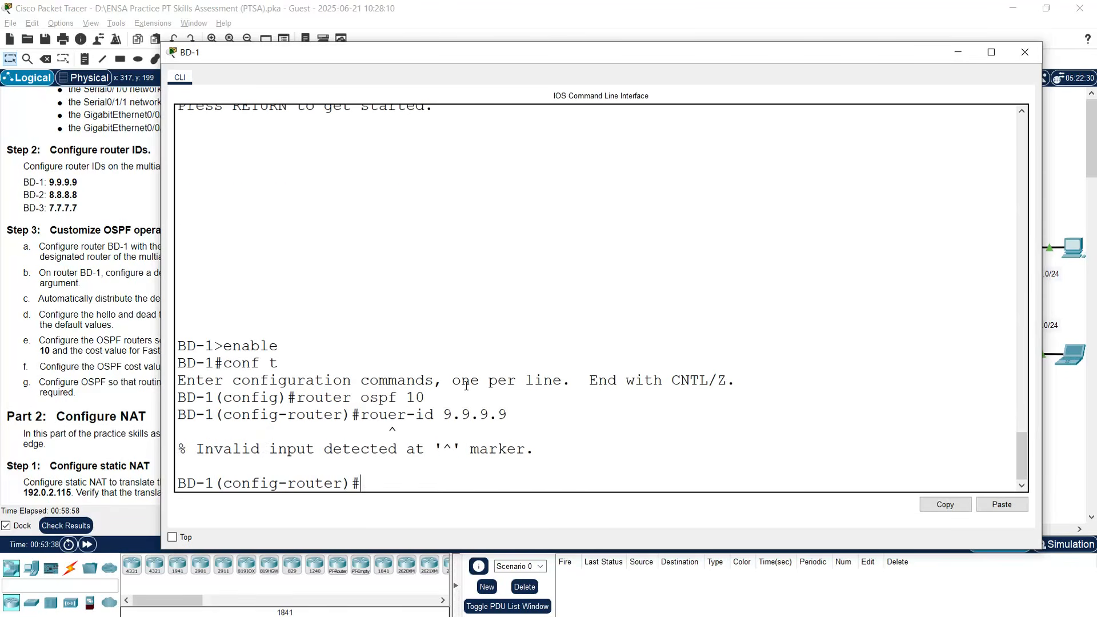
text(router-id 9.9.9.9)
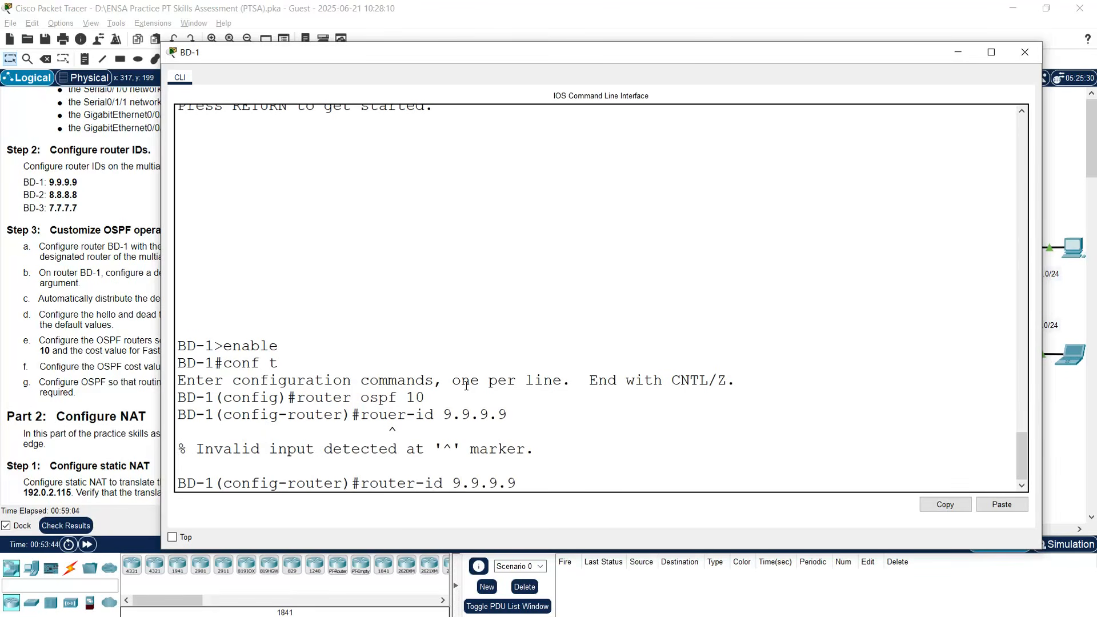
key(Return)
key(Return)
key(Return)
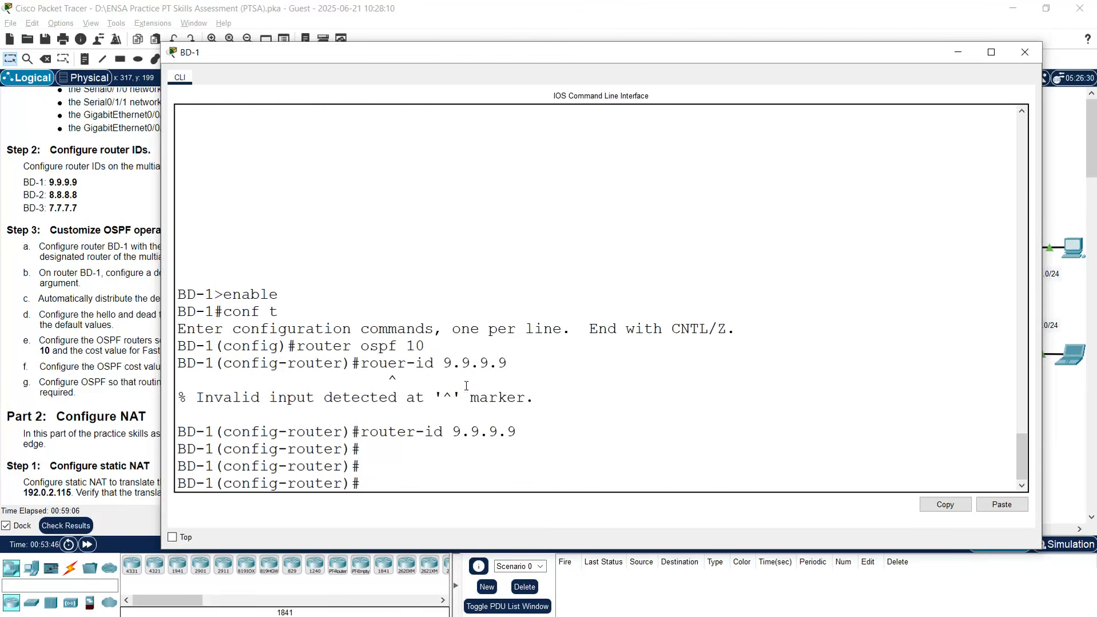
Open BD-2's CLI, enter global configuration mode and enter OSPF process 10 with router ospf 10.
click(1024, 52)
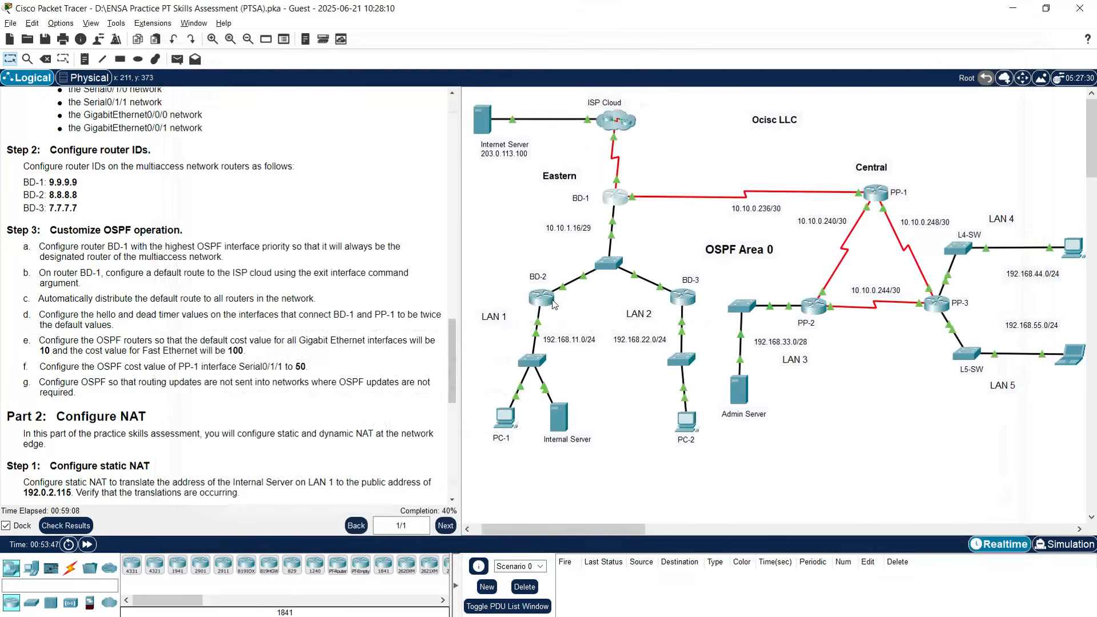
click(540, 298)
drag(487, 122, 591, 43)
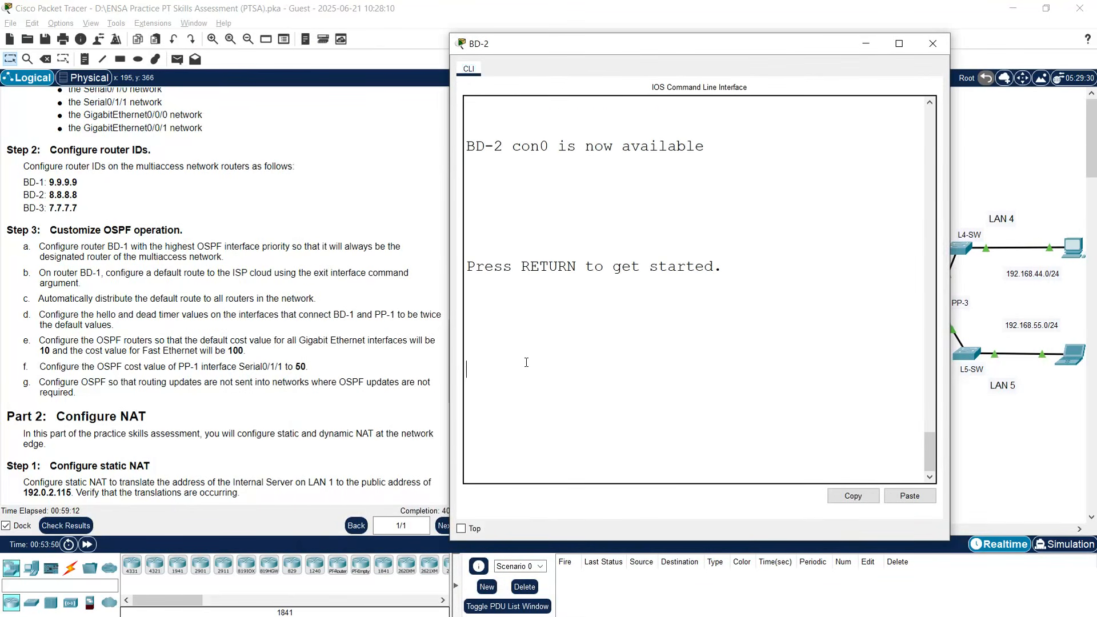
key(Return)
text(enable)
key(Return)
text(conf t)
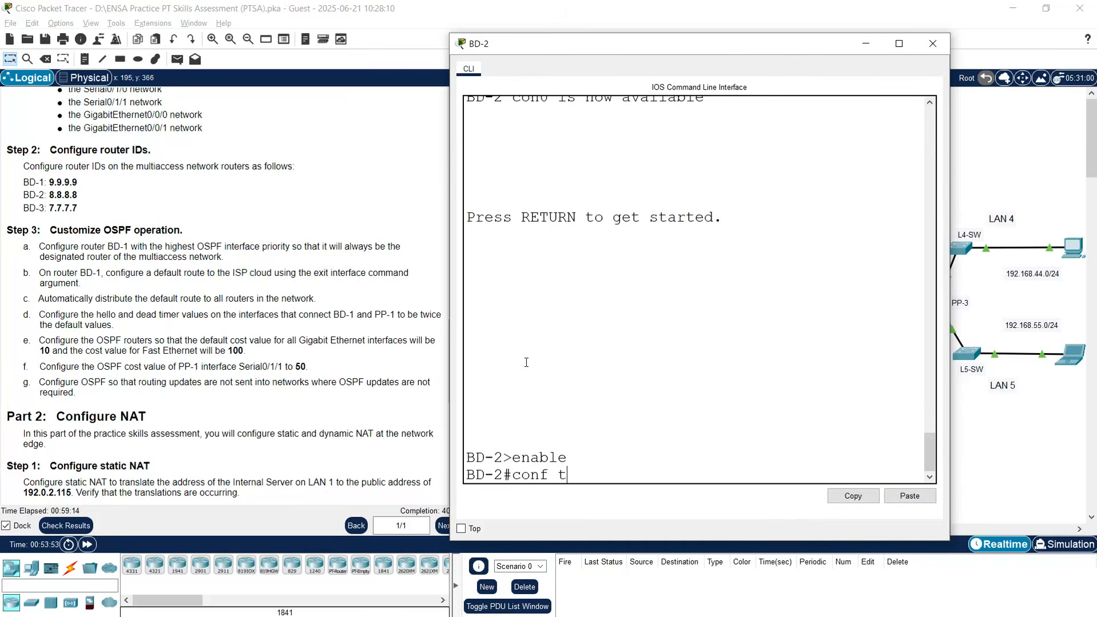
key(Return)
text(r)
key(BackSpace)
text(router ospf 10)
key(Return)
Set BD-2's OSPF router ID with router-id 8.8.8.8 and close its CLI window.
text(router)#router)
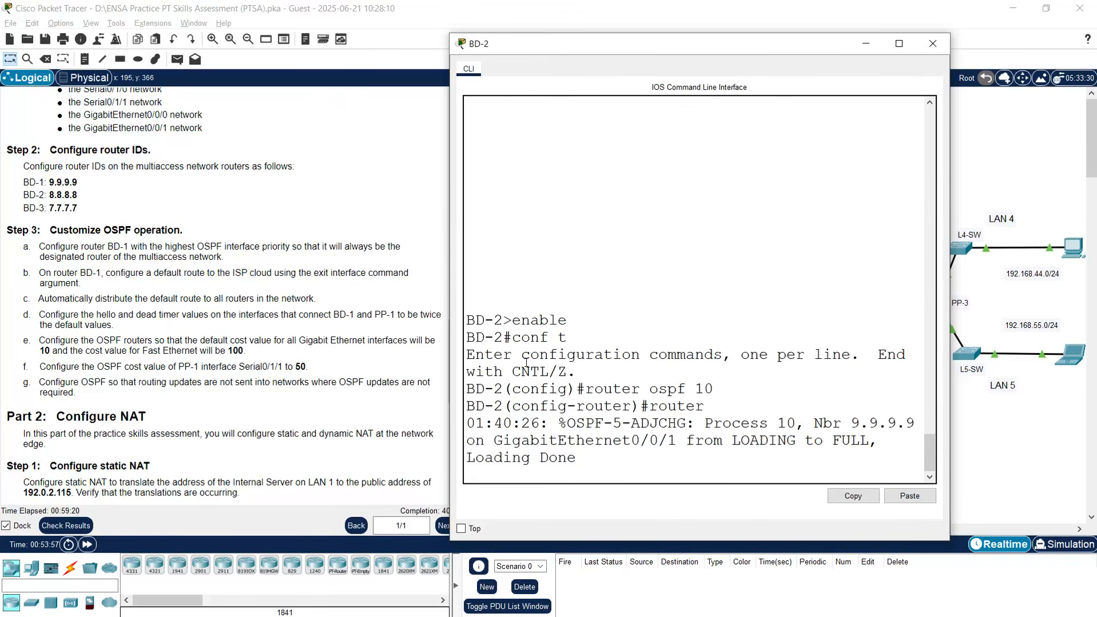
text(-id )
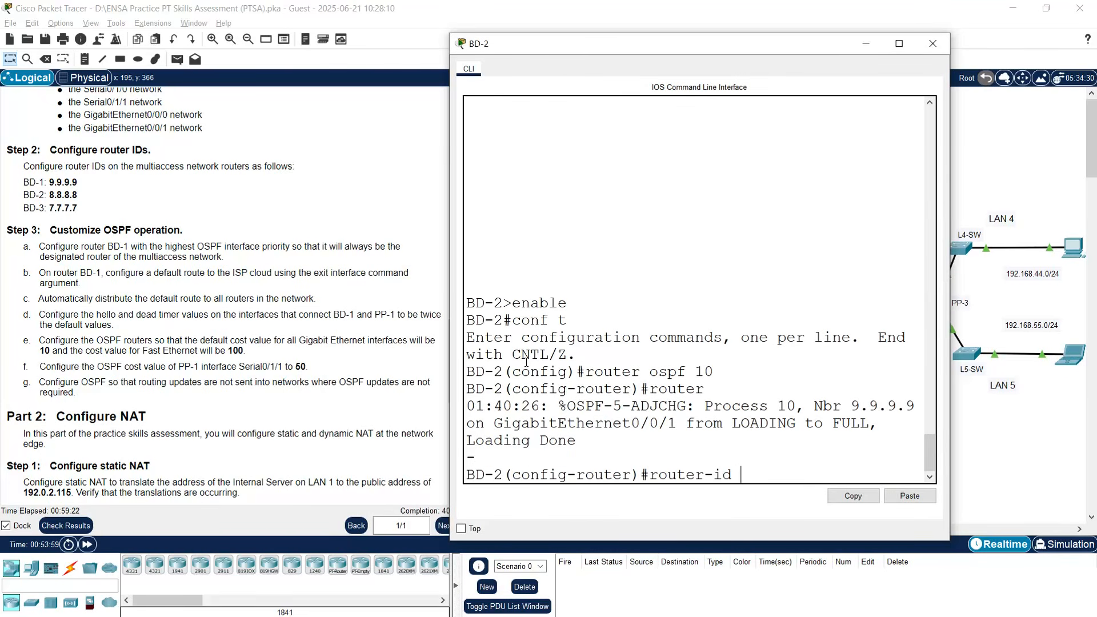
text(8.8.8.8)
key(Return)
key(Return)
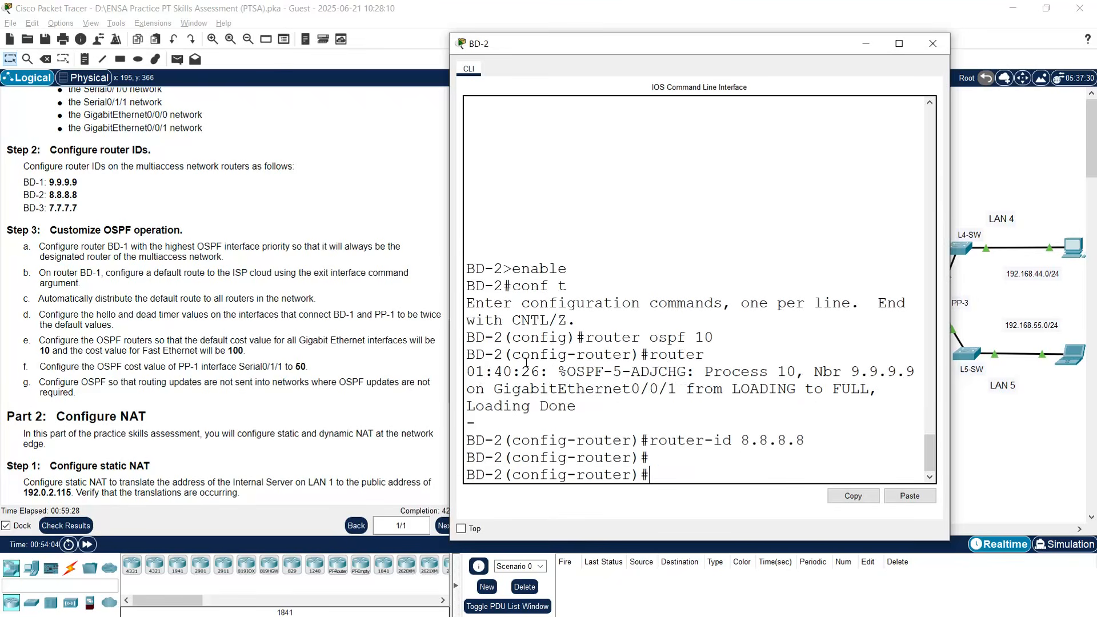
click(932, 43)
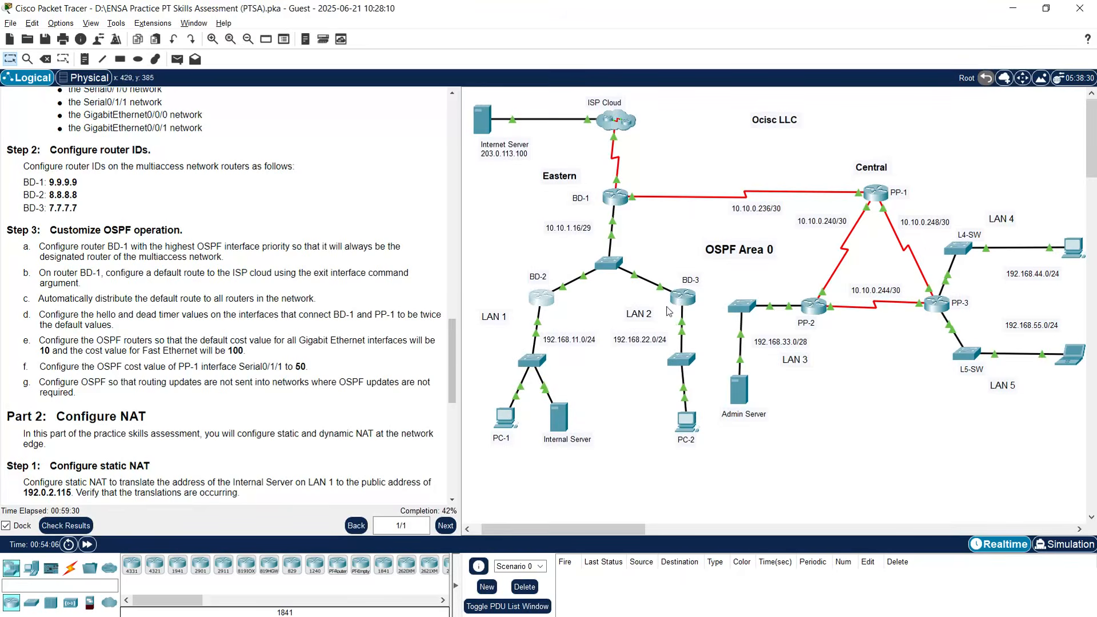
Open BD-3's CLI, enter global configuration mode and enter OSPF process 10 with router ospf 10.
click(683, 296)
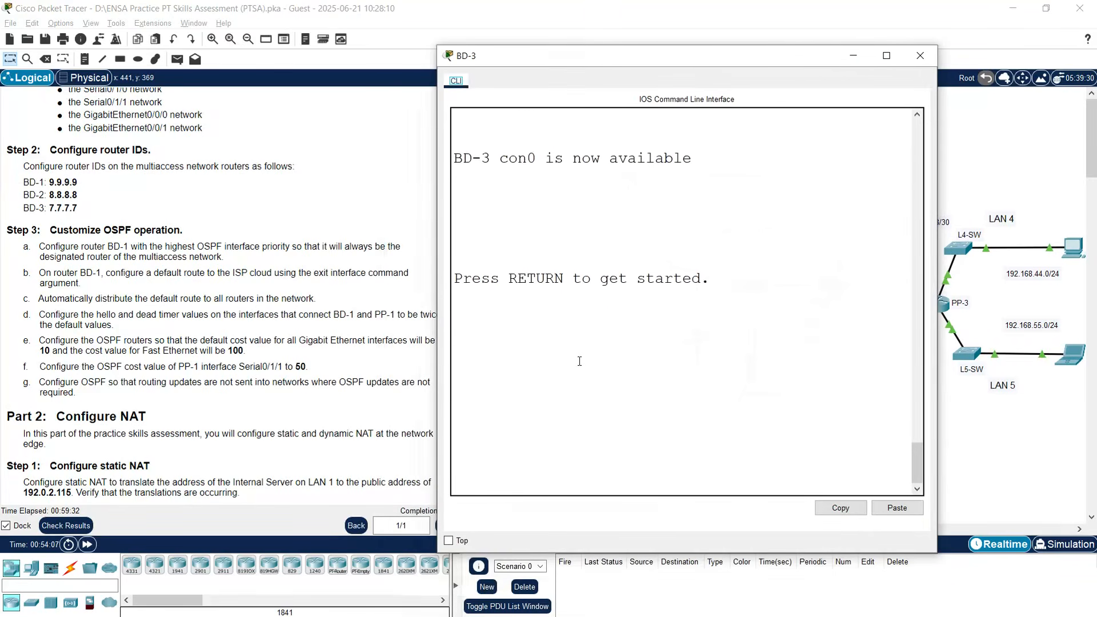
key(Return)
text(enable)
key(Return)
text(conf t)
key(Return)
text(router ospf)
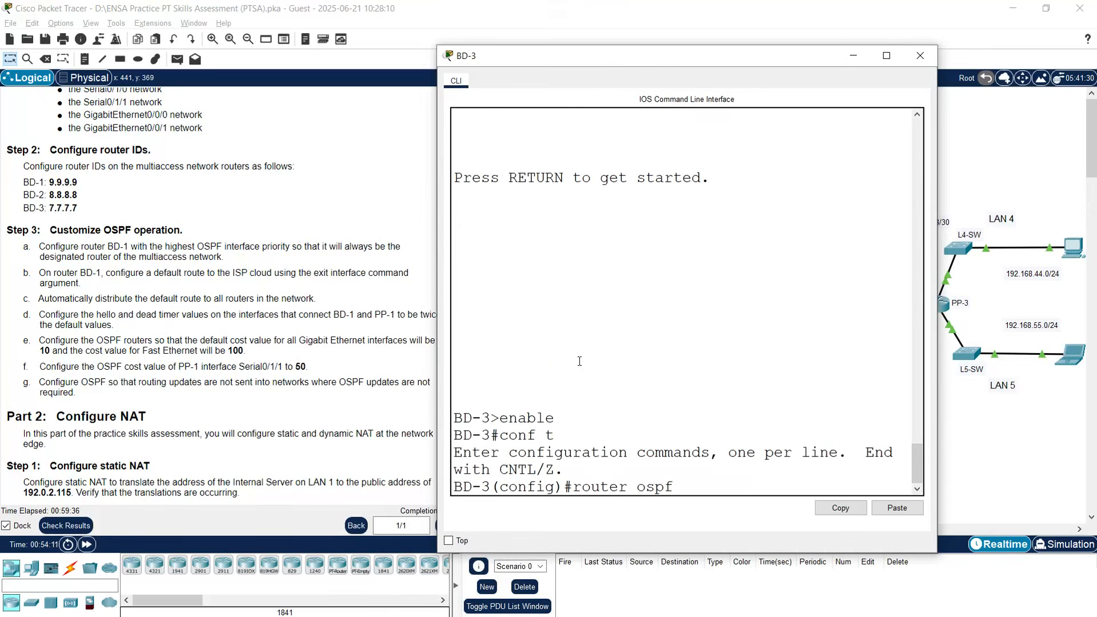
text( 10)
key(Return)
Set BD-3's OSPF router ID with router-id 7.7.7.7 and close its CLI window.
text(router-i)
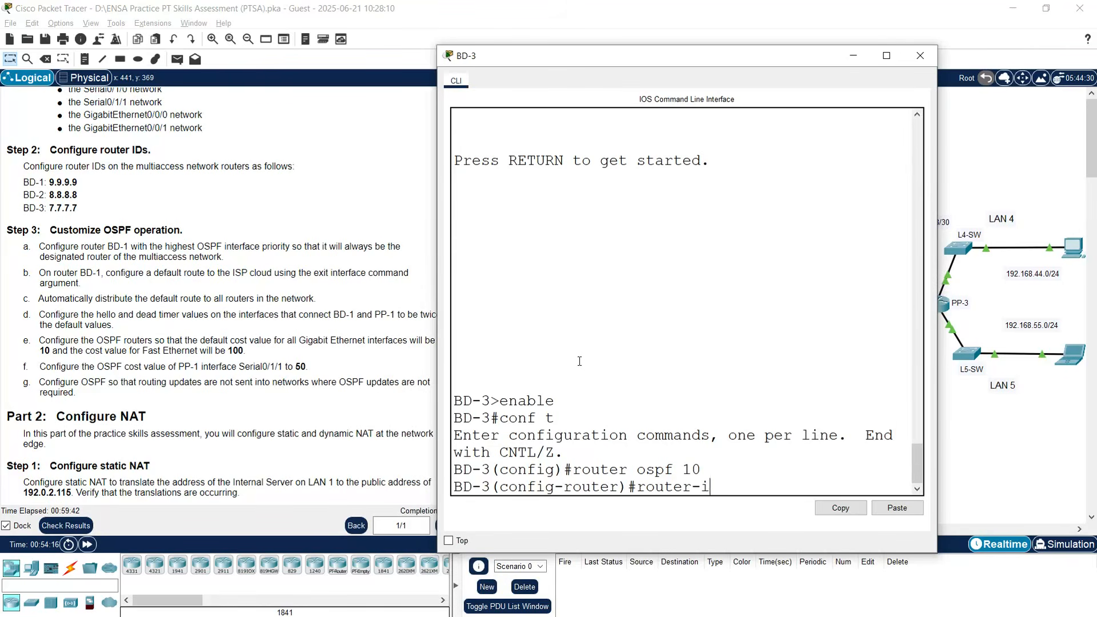
text(d 7.7.7.7)
key(Return)
key(Return)
key(Return)
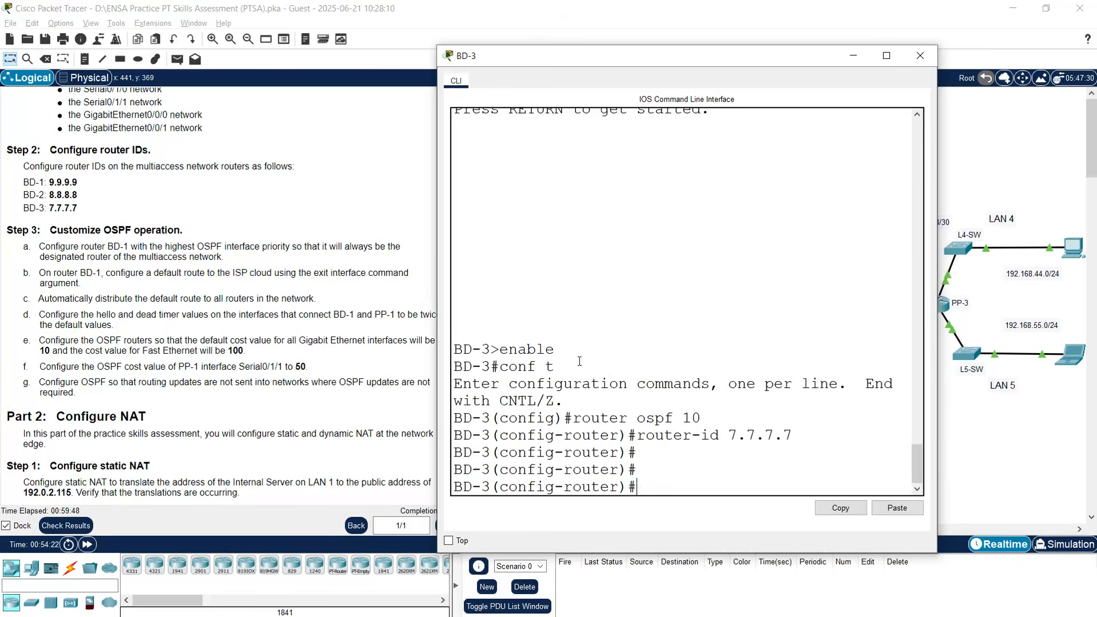
click(920, 57)
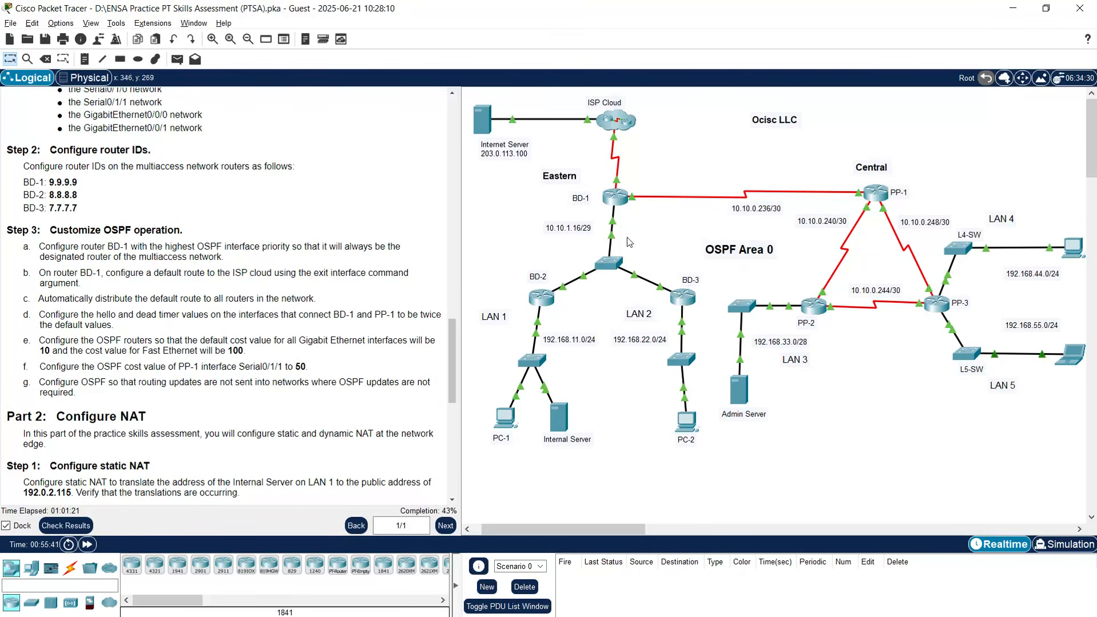
Reopen BD-1's CLI in a wider window and exit OSPF router configuration to global configuration mode.
mouse_move(613, 226)
click(616, 206)
drag(543, 123, 378, 60)
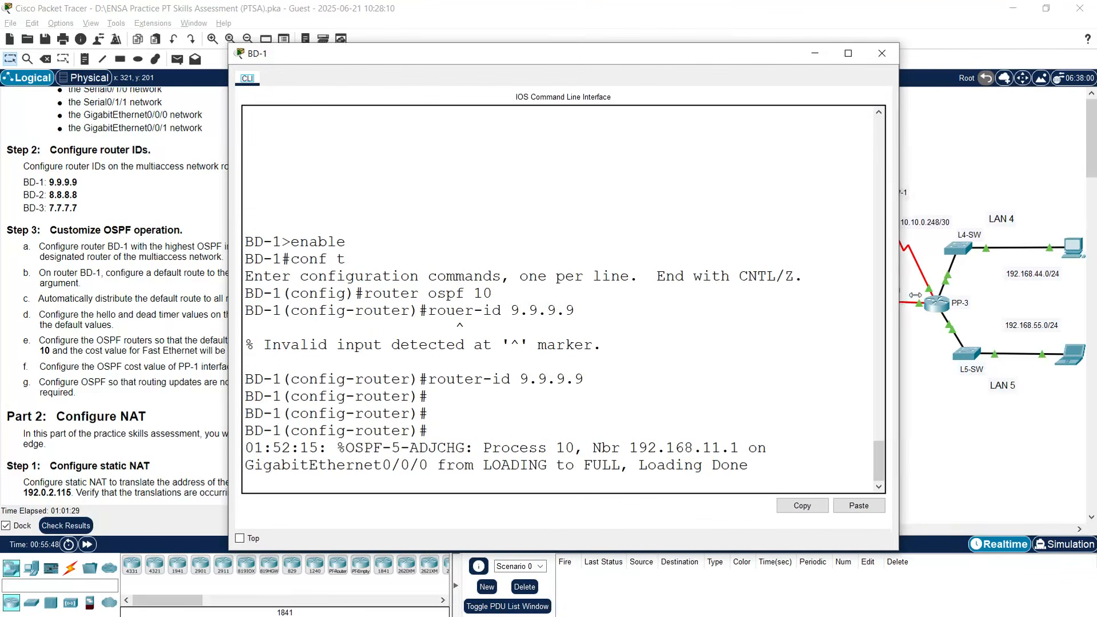
drag(728, 279, 932, 280)
click(626, 467)
key(Return)
key(Return)
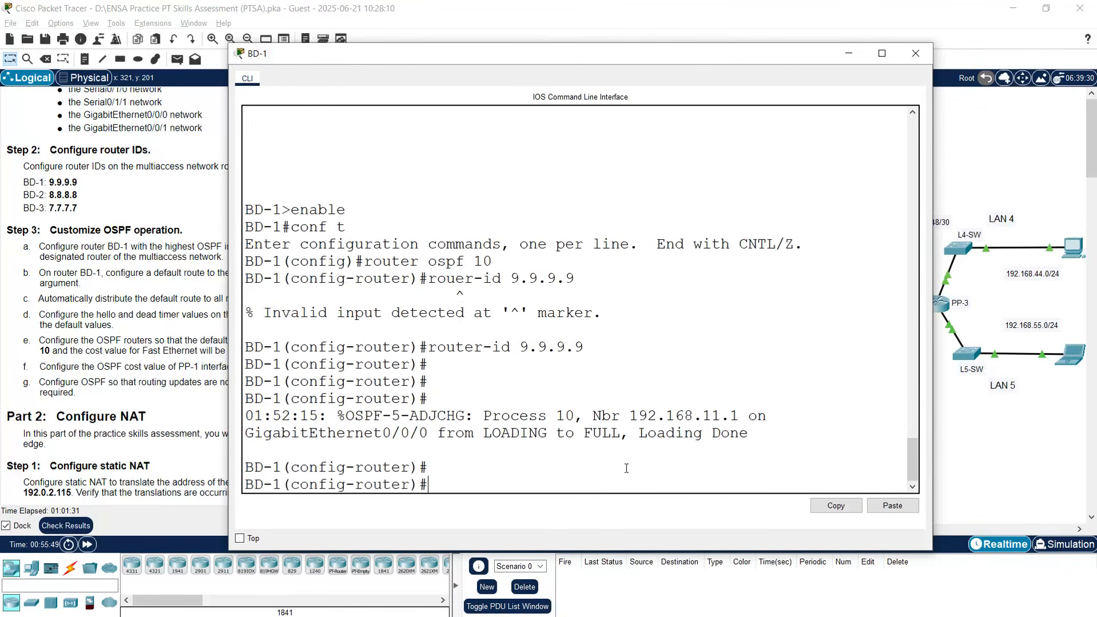
text(exit)
key(Return)
key(Return)
Give BD-1's interface g0/0/0 the highest OSPF priority with ip ospf priority 255.
text(in)
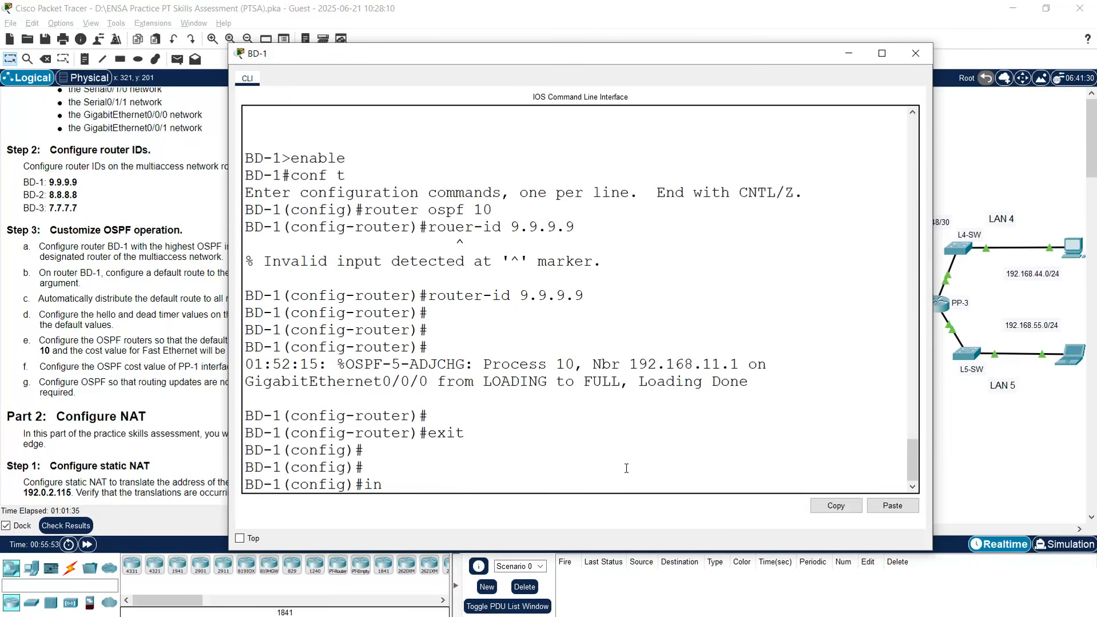
text(terface g0/0/0)
key(Return)
key(Return)
text(ip ospf priorit)
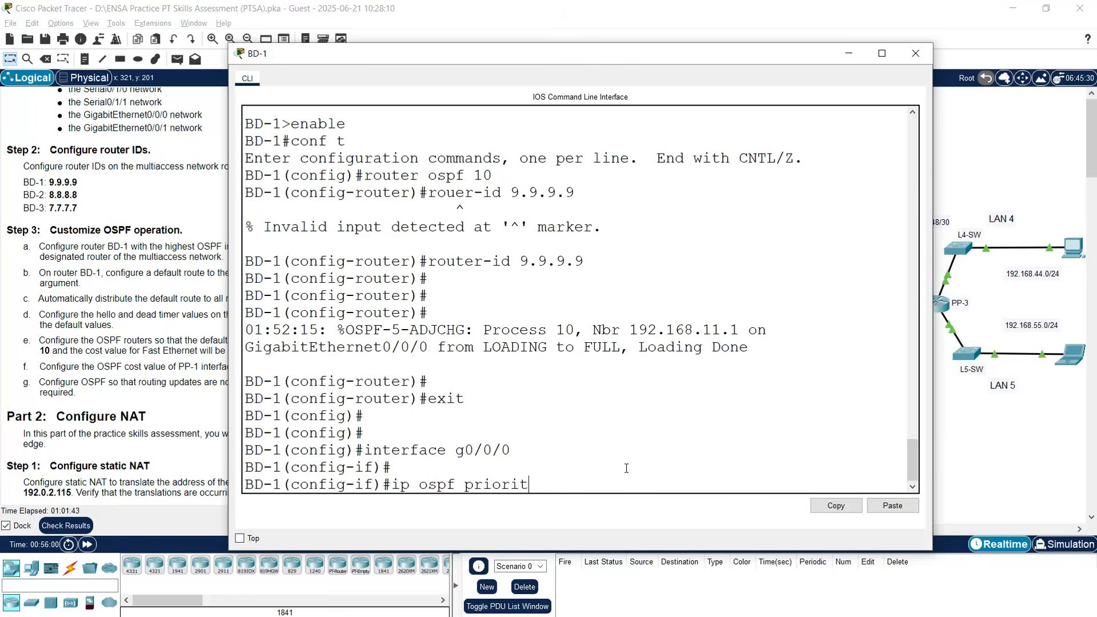
text(y 255)
key(Return)
key(Return)
key(Return)
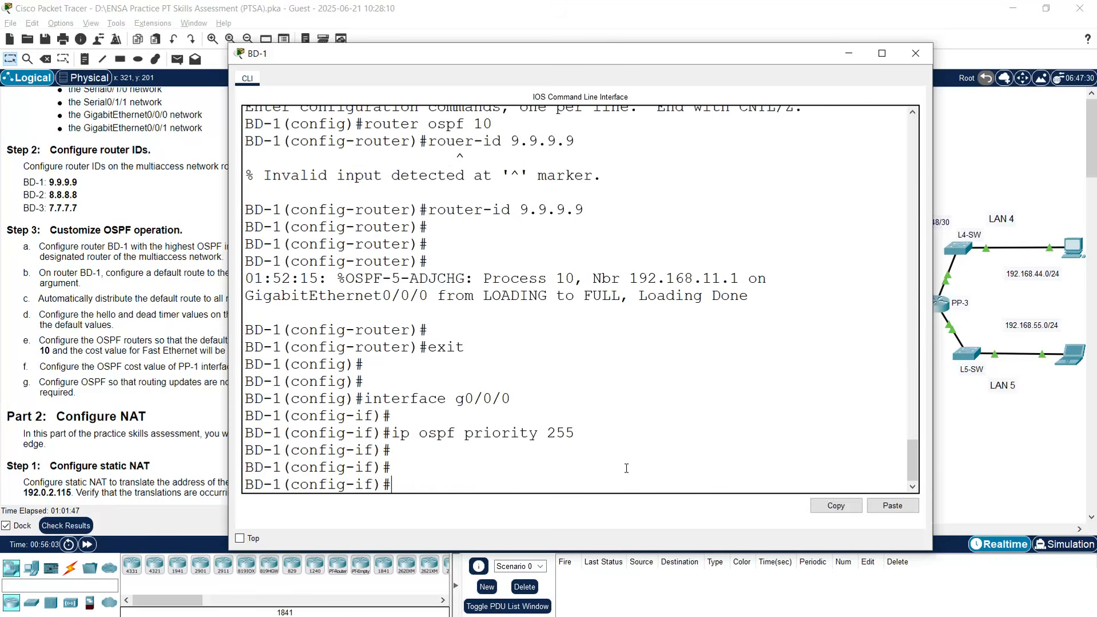
click(913, 55)
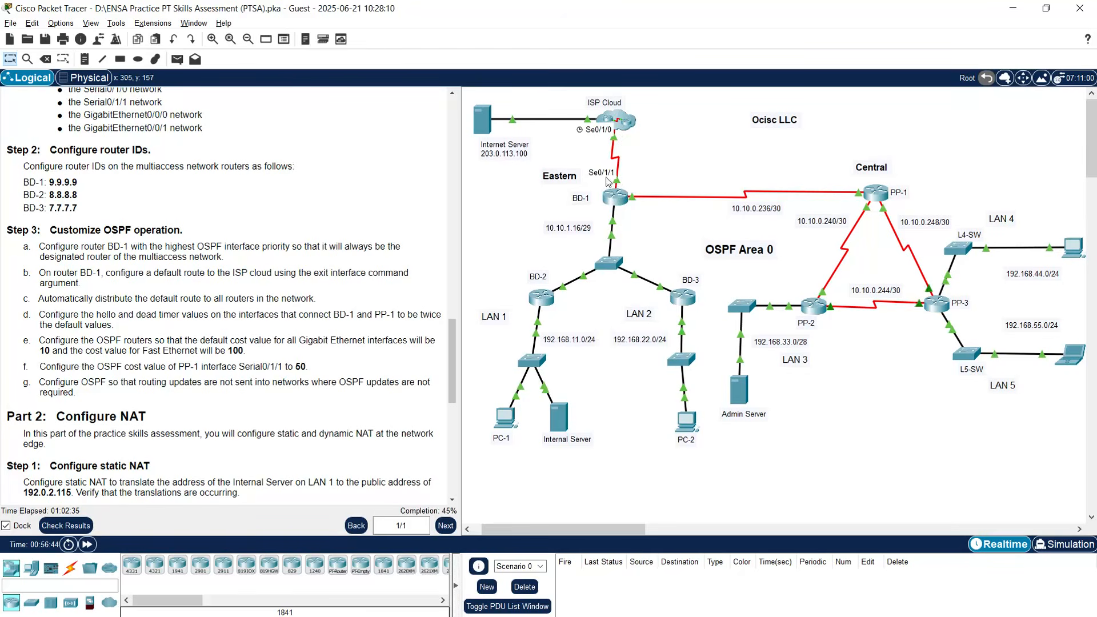
Reopen BD-1's CLI and exit interface configuration to global configuration mode.
click(615, 196)
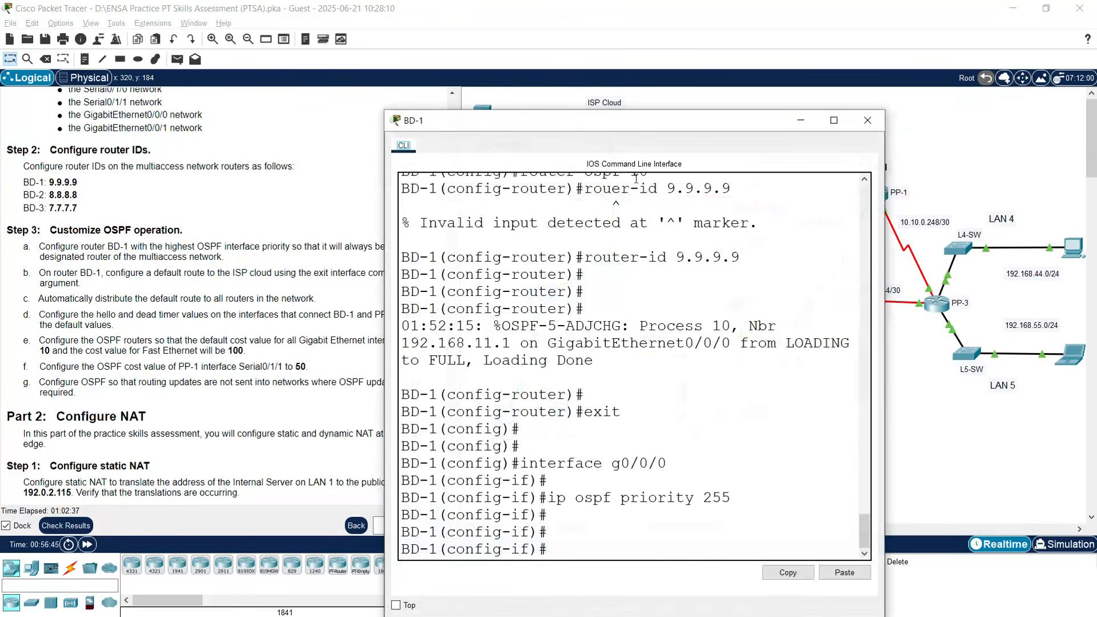
drag(813, 246, 918, 303)
click(505, 450)
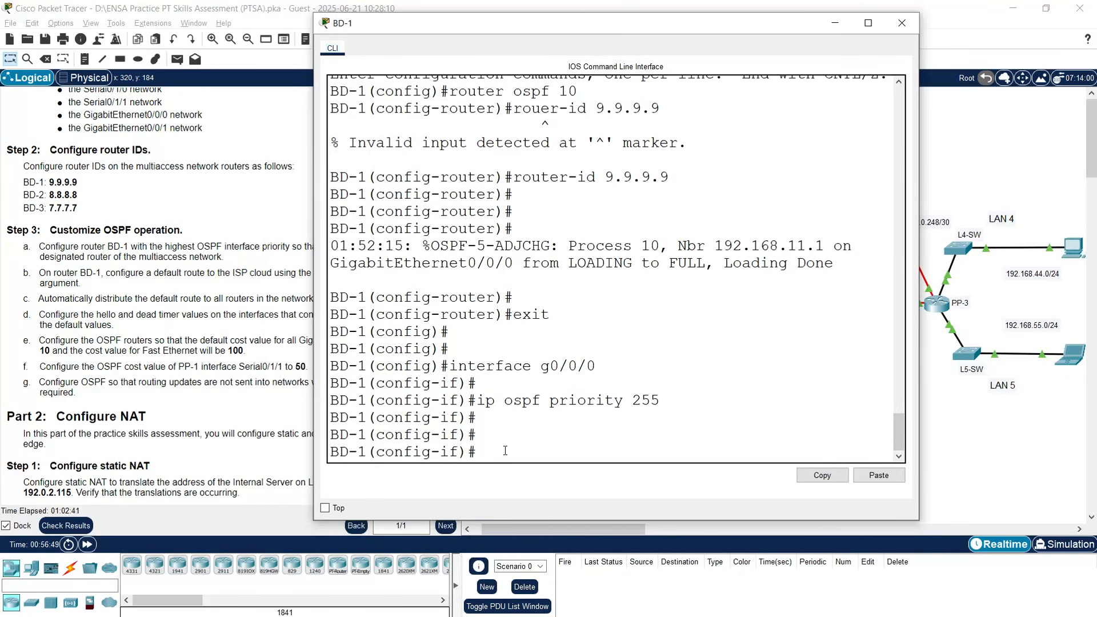
text(exit)
key(Return)
Configure BD-1's default route to the ISP cloud with ip route 0.0.0.0 0.0.0.0 s0/1/1.
text(ip route 0.0.0.0)
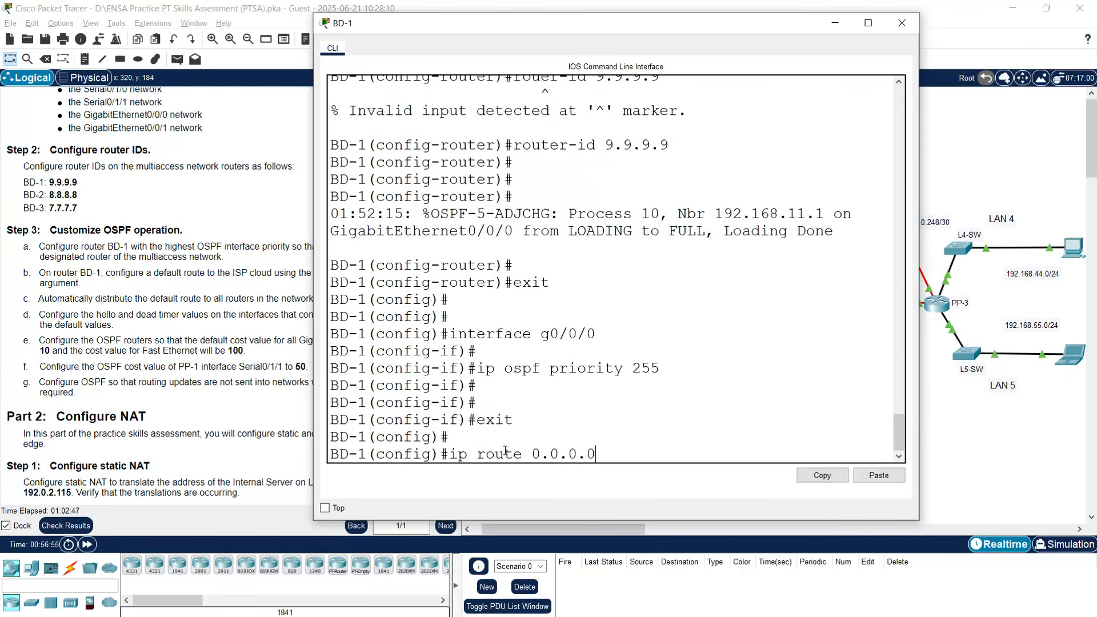
text( 0.0.0.0 s0/)
key(Return)
key(Return)
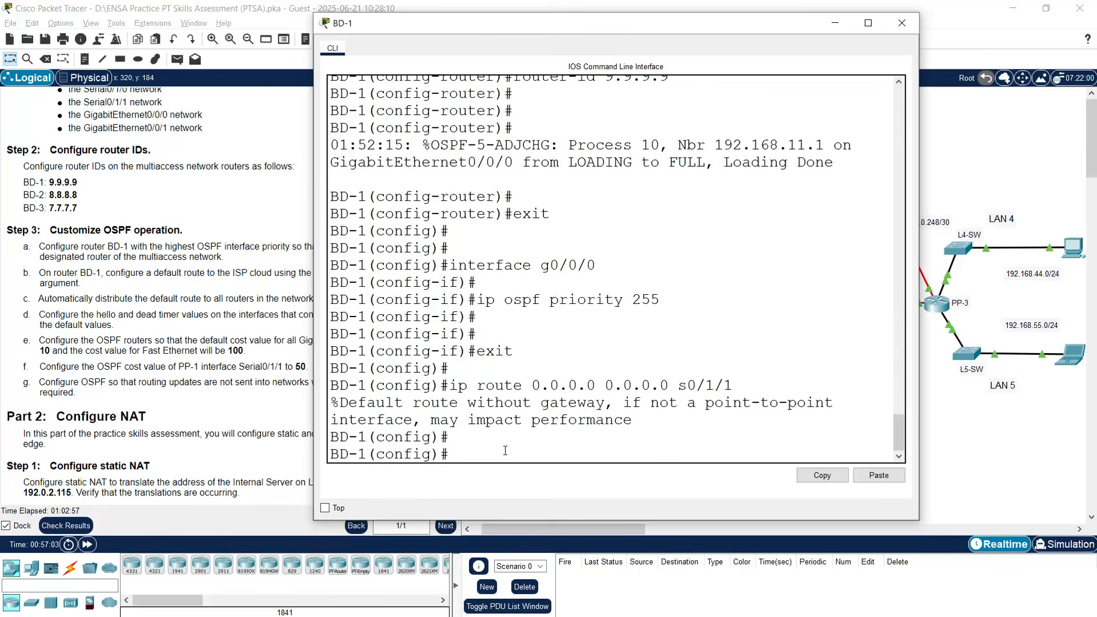
drag(449, 385, 735, 384)
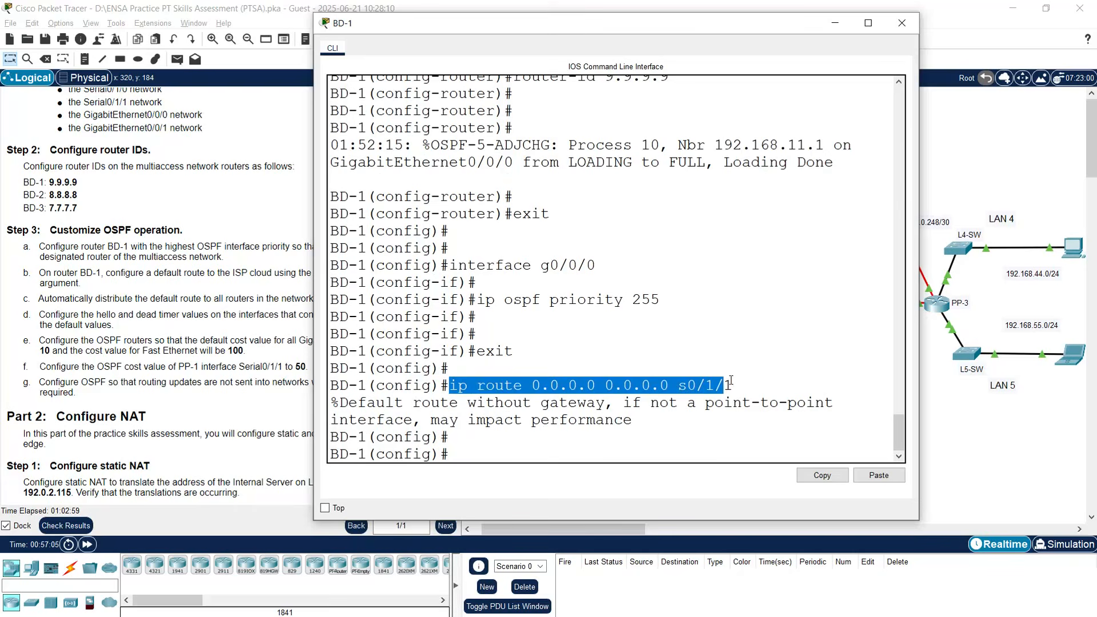
click(735, 363)
click(902, 23)
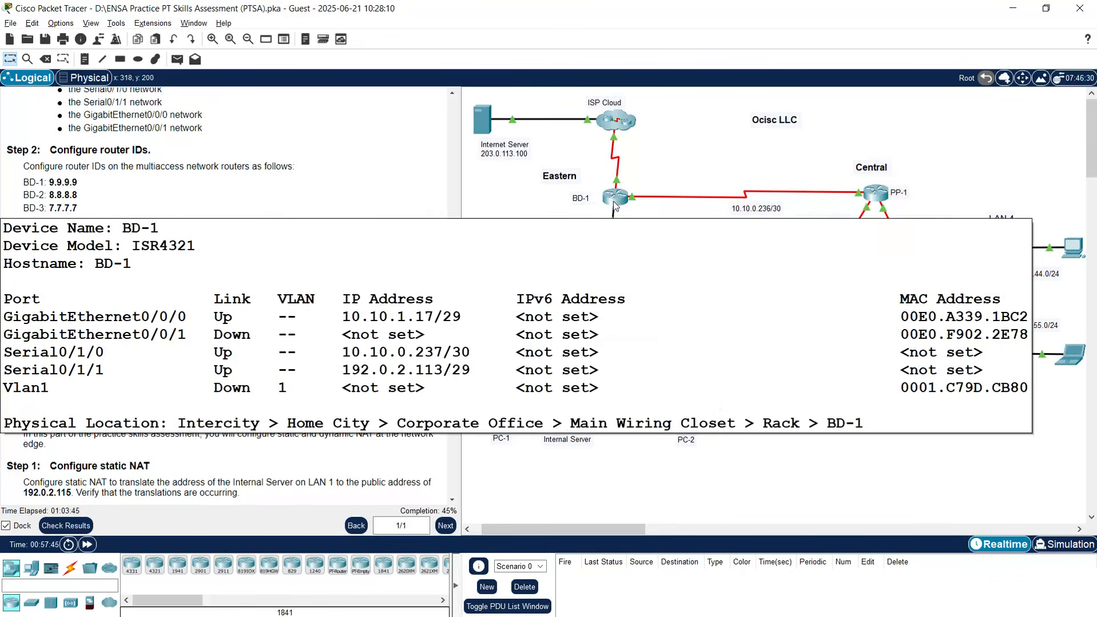
Reopen BD-1's CLI in a wider window and enter OSPF process 10 with router ospf 10.
click(615, 201)
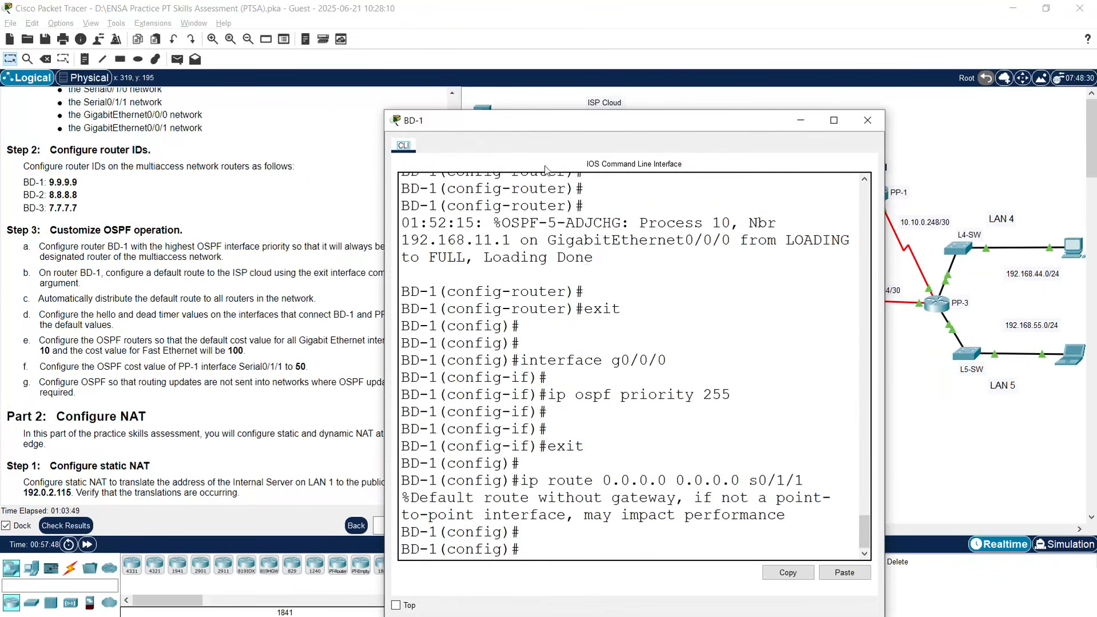
drag(516, 120, 362, 54)
drag(758, 284, 928, 284)
click(394, 484)
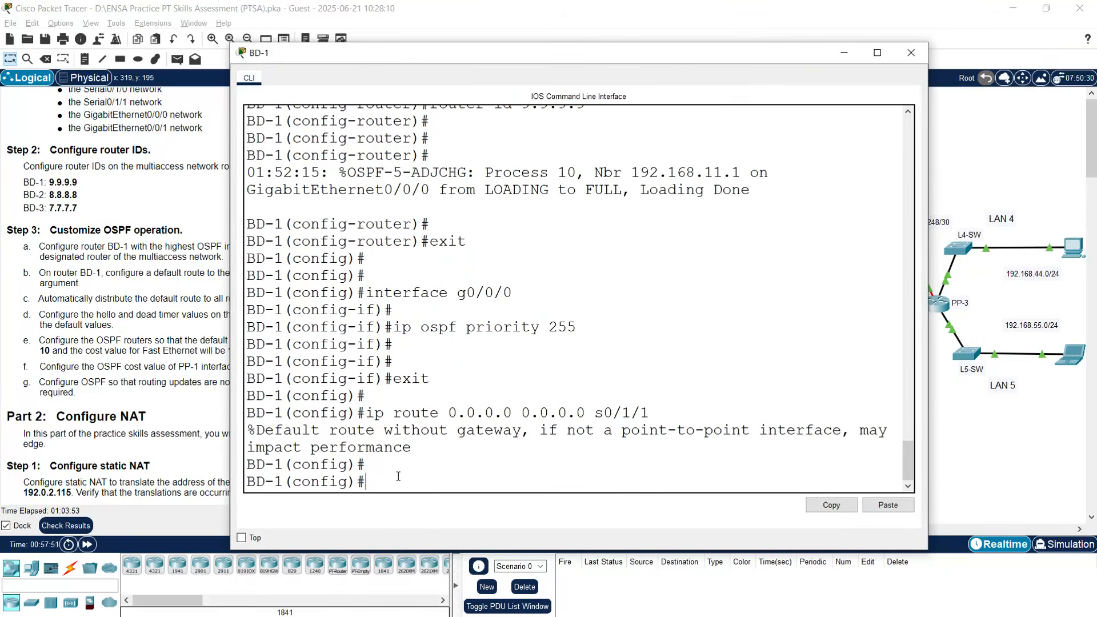
key(Return)
key(Return)
key(Return)
text(router ospf 10)
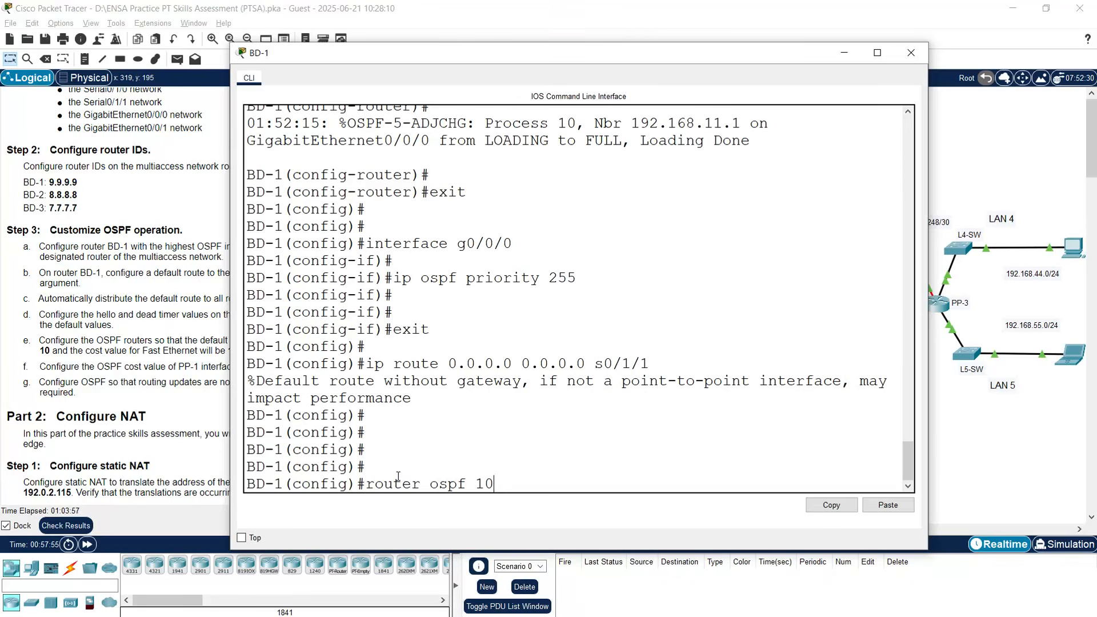
key(Return)
Distribute the default route from BD-1 through OSPF with default-information originate.
text(defa)
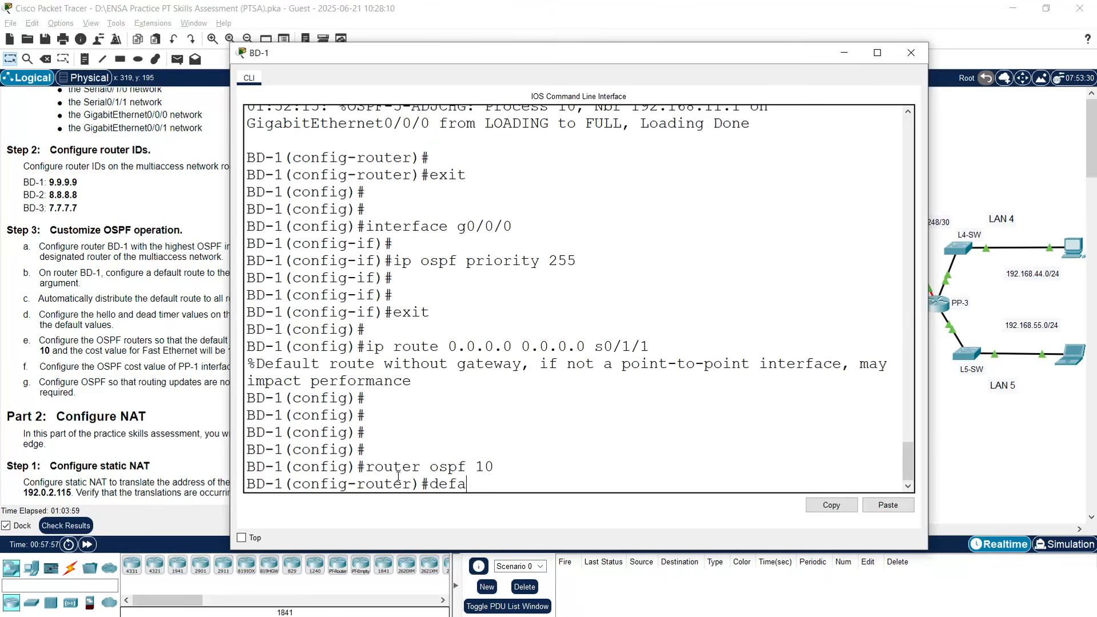
text(ult-information originate)
key(Return)
key(Return)
key(Return)
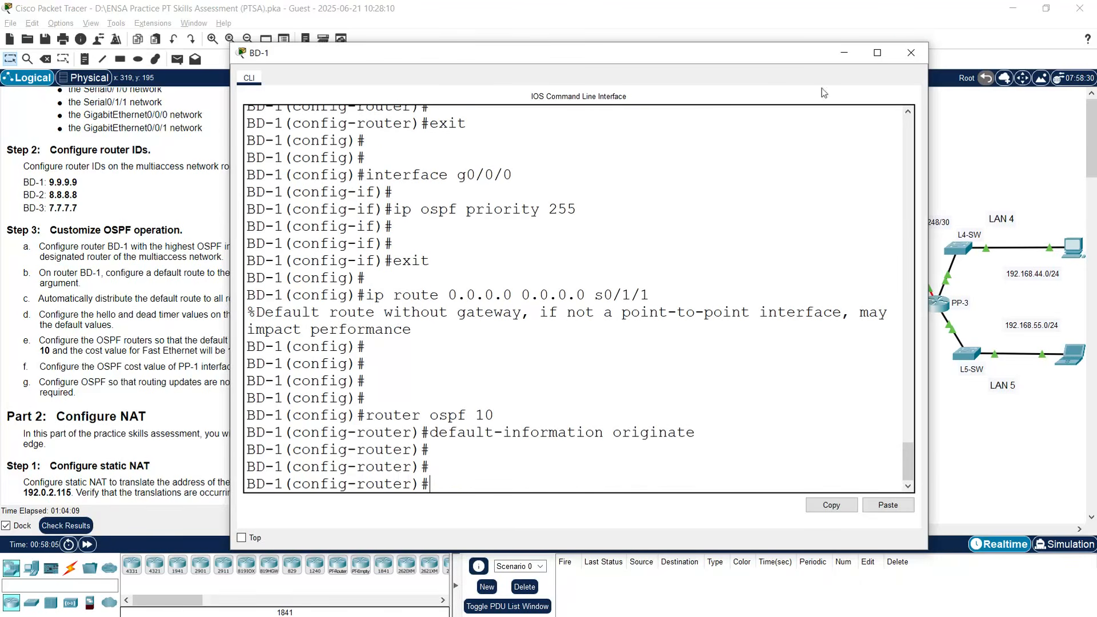
click(910, 53)
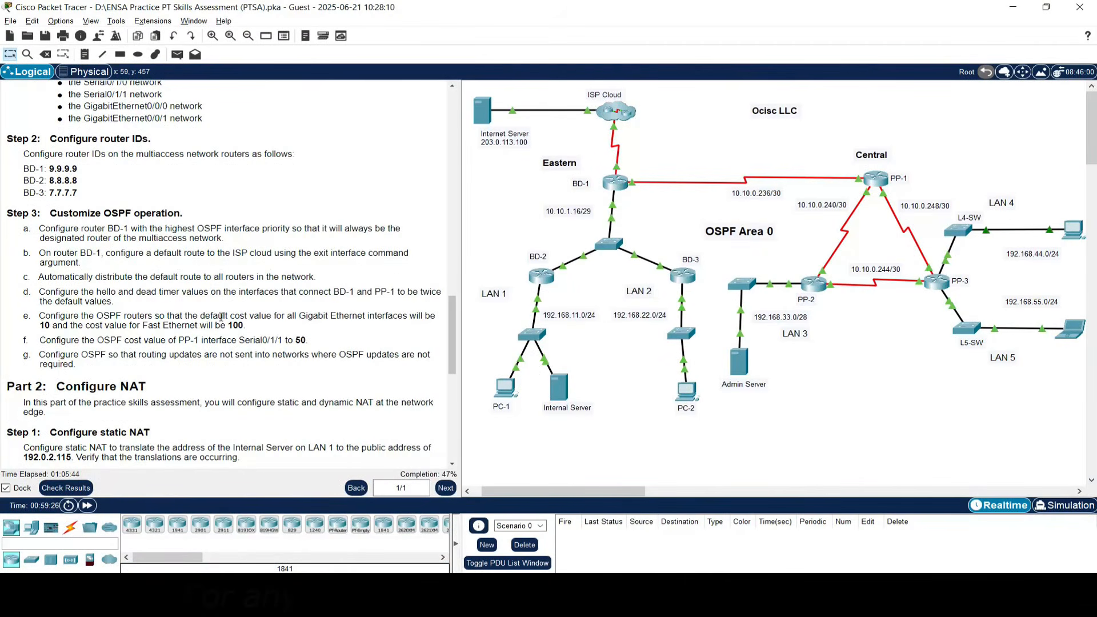
Reopen BD-1's CLI in a wider window and return to privileged EXEC mode with end.
click(614, 182)
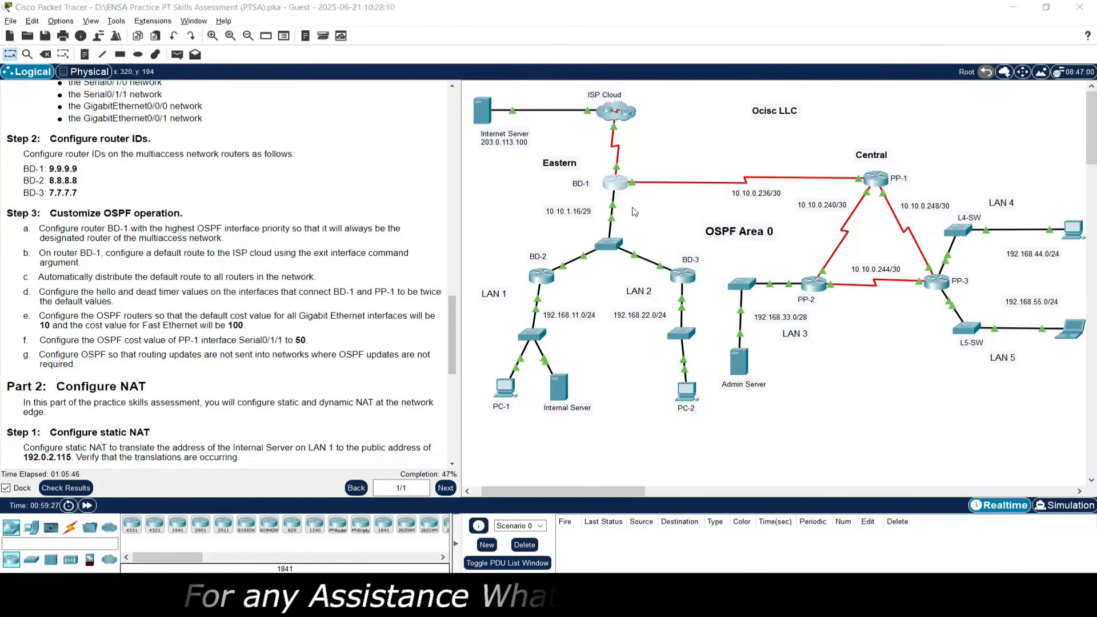
drag(534, 117, 419, 45)
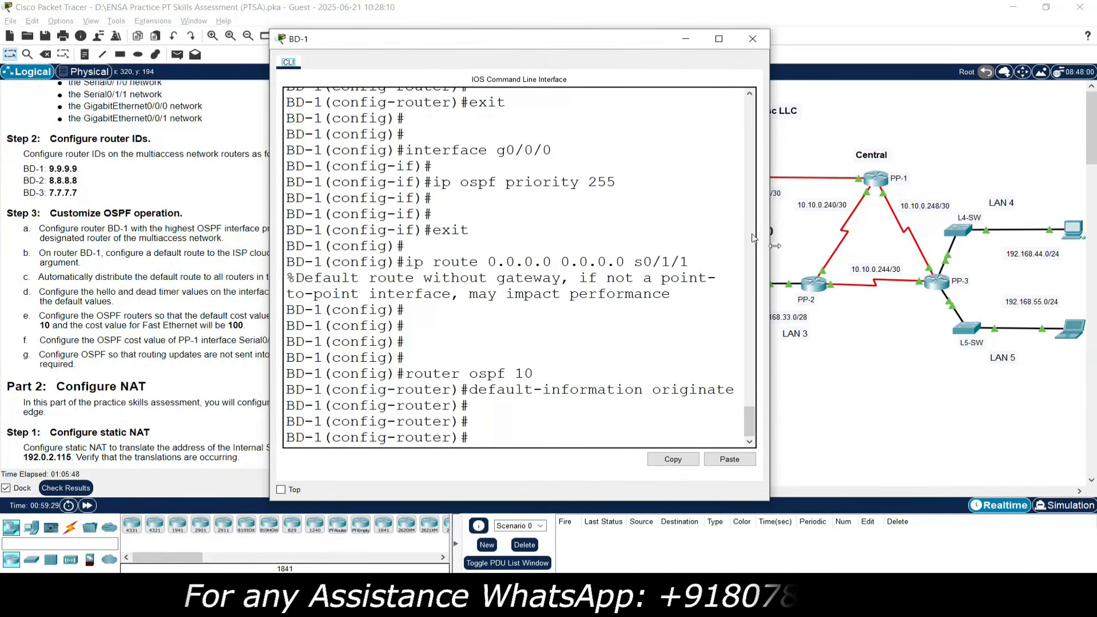
drag(771, 233, 964, 233)
click(512, 434)
text(end)
key(Return)
key(Return)
Run show ip ospf interface s0/1/0 on BD-1 and examine the default hello and dead timer intervals.
text(show ip osf)
key(Tab)
text(in)
key(BackSpace)
text(pf)
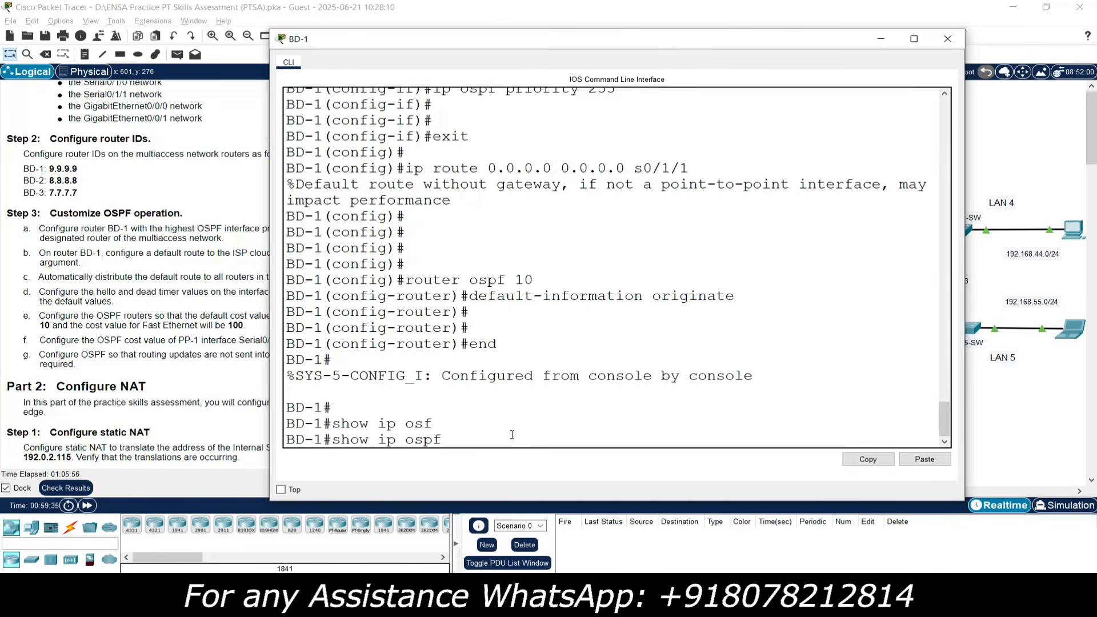
key(Tab)
text(inter)
key(Tab)
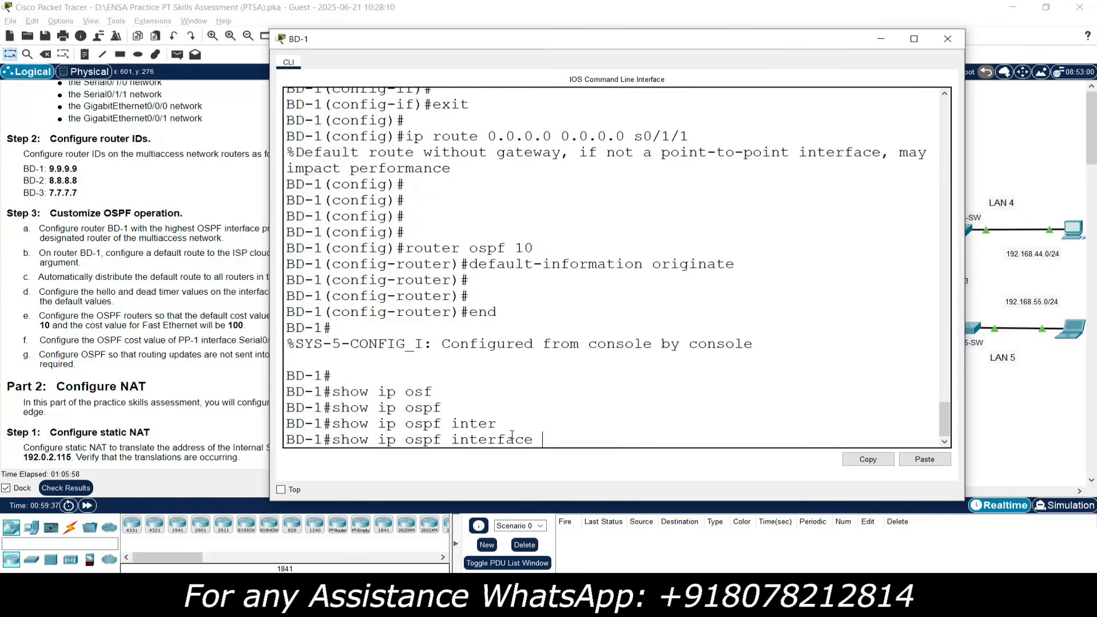
click(998, 432)
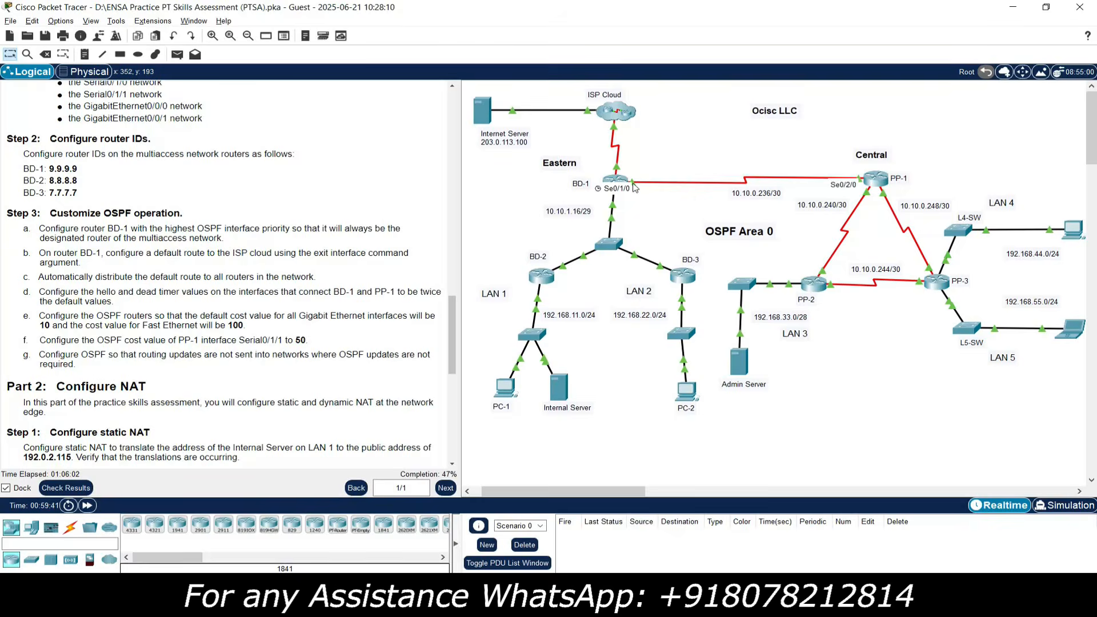
click(625, 184)
text(0/1/0)
key(Return)
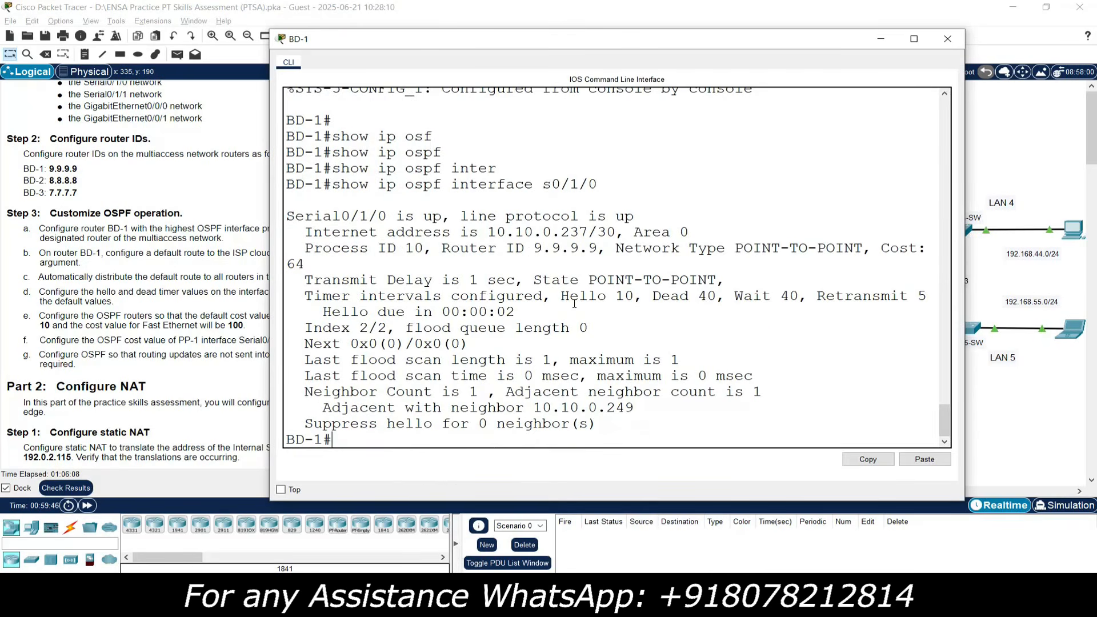
drag(562, 297, 715, 296)
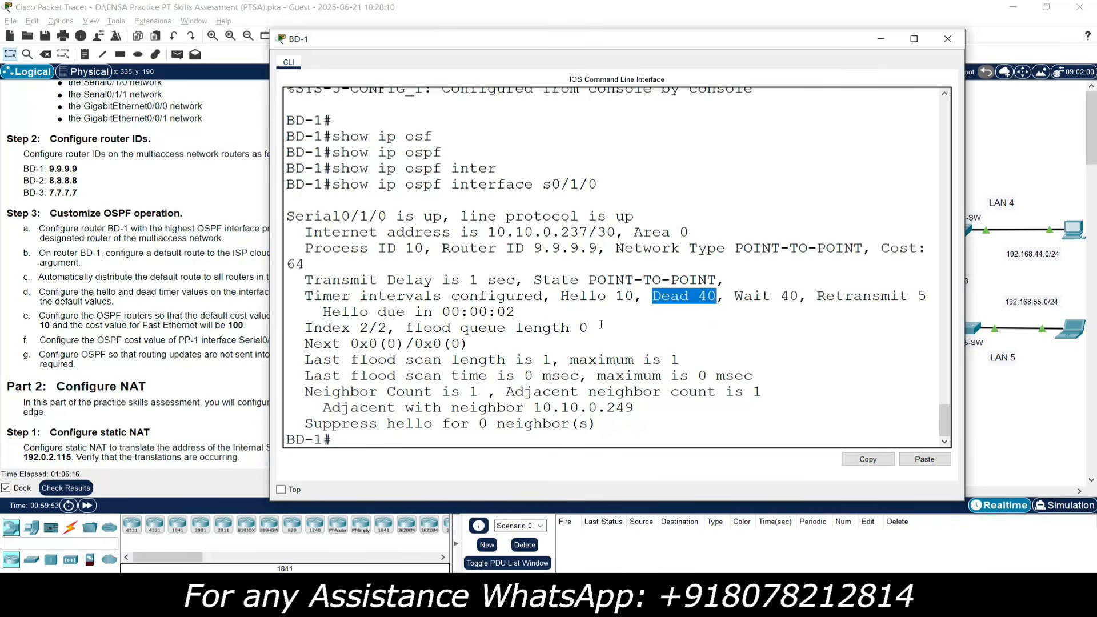
click(636, 309)
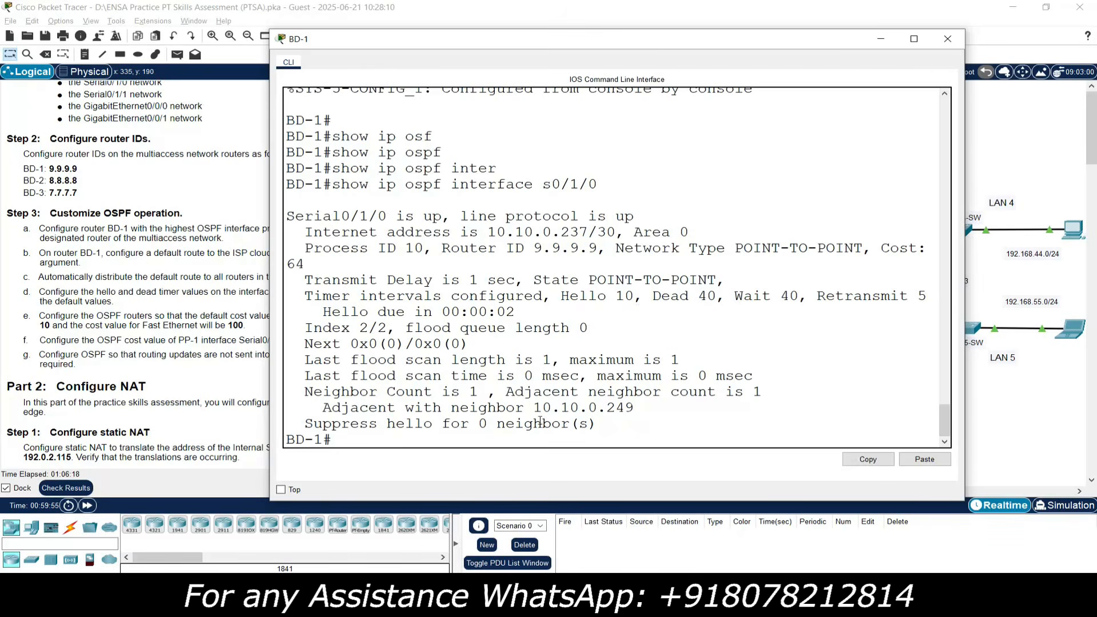
Enter configuration of BD-1's interface s0/1/0 and set its OSPF hello timer with ip ospf hello-interval 20.
key(Return)
key(Return)
key(Return)
text(conf)
key(Return)
key(Return)
text(interface s0/1/0)
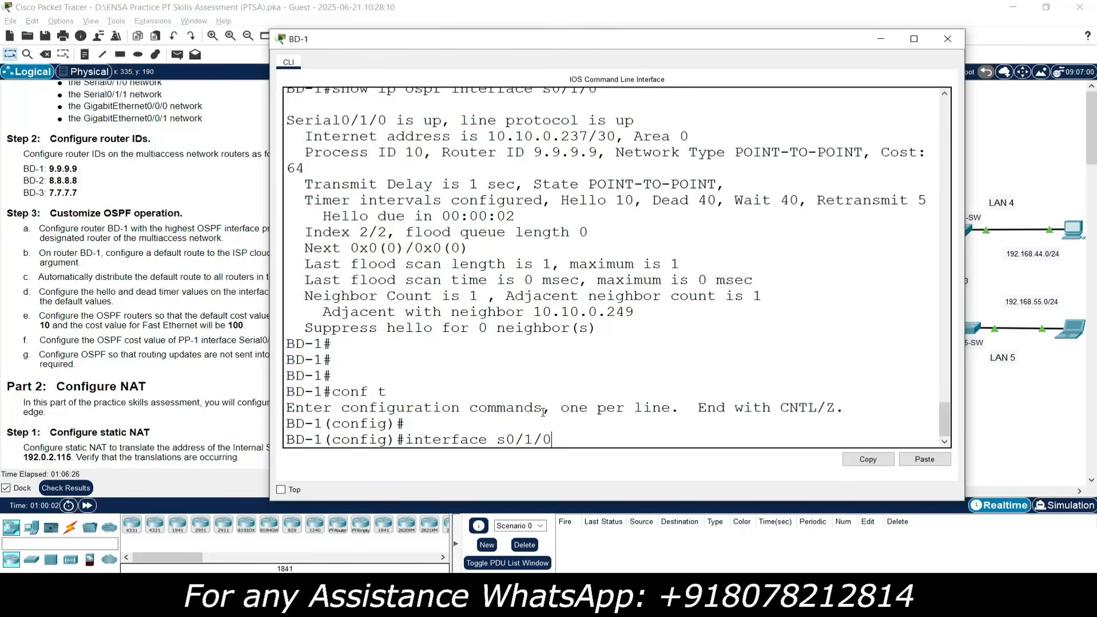
key(Return)
key(Return)
key(Return)
text(ip ospf hello-interval )
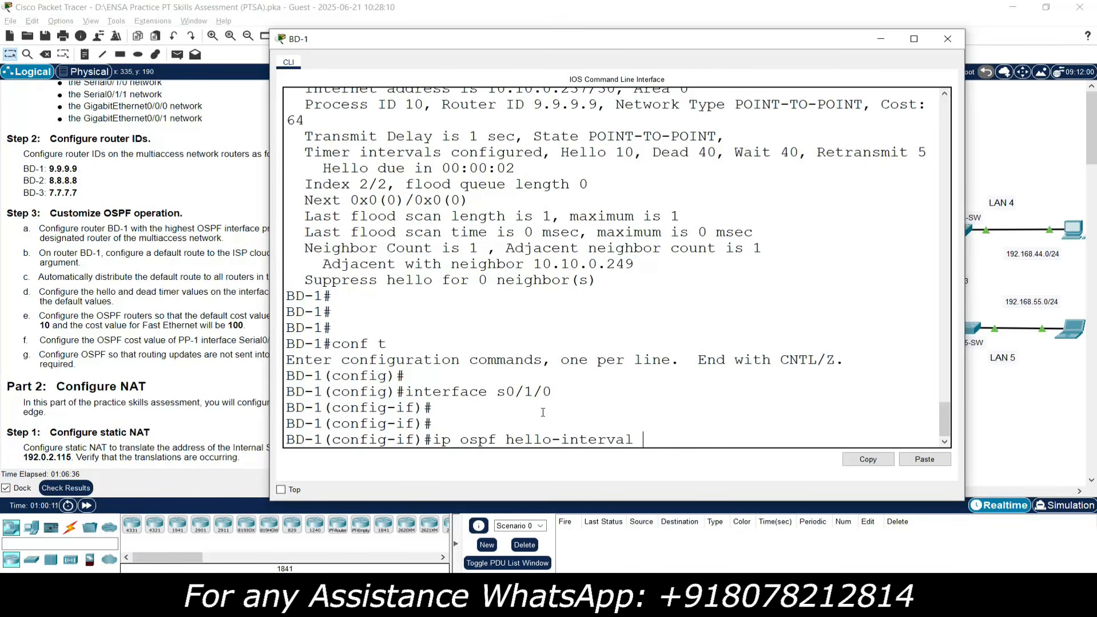
text(20)
key(Return)
key(Return)
Set the OSPF dead timer on BD-1's s0/1/0 with ip ospf dead-interval 80 and close the CLI window.
text(ip ospf)
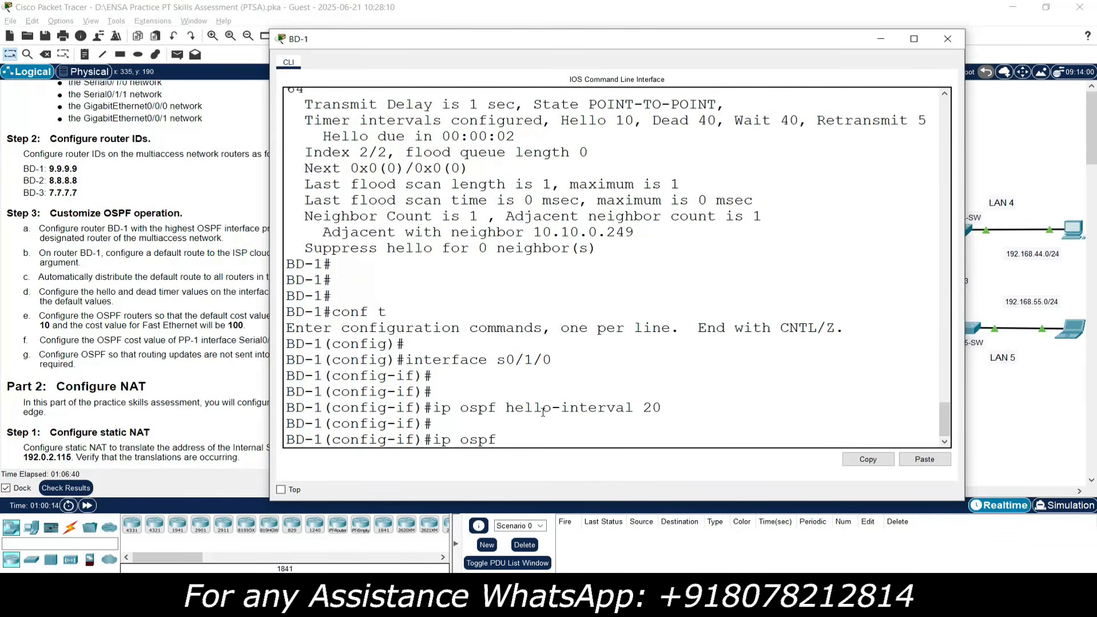
text( dead-interval)
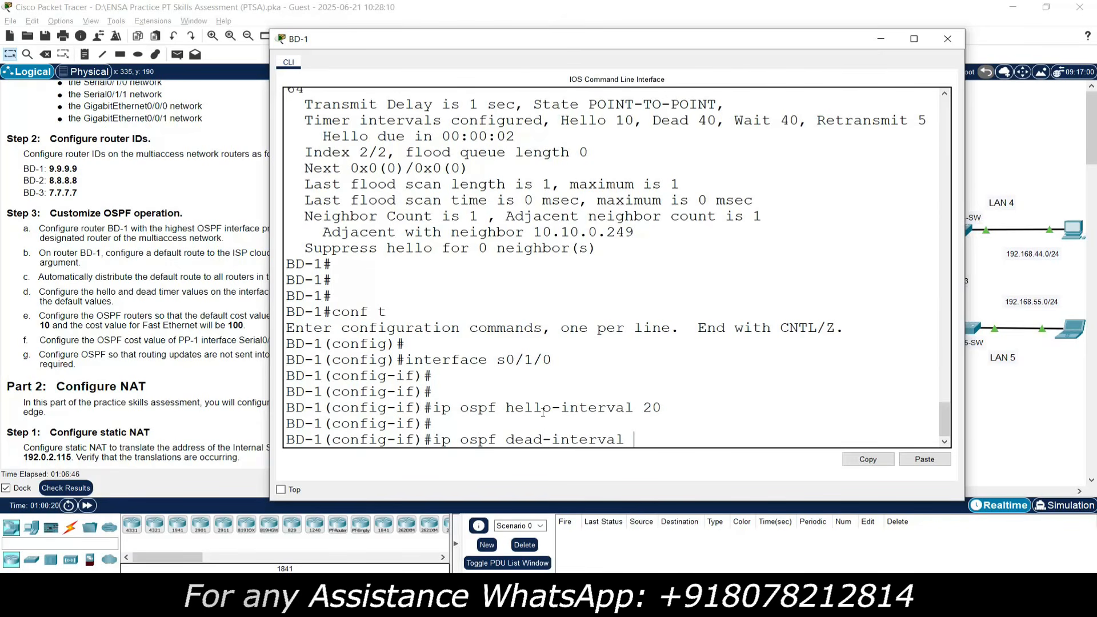
text( 80)
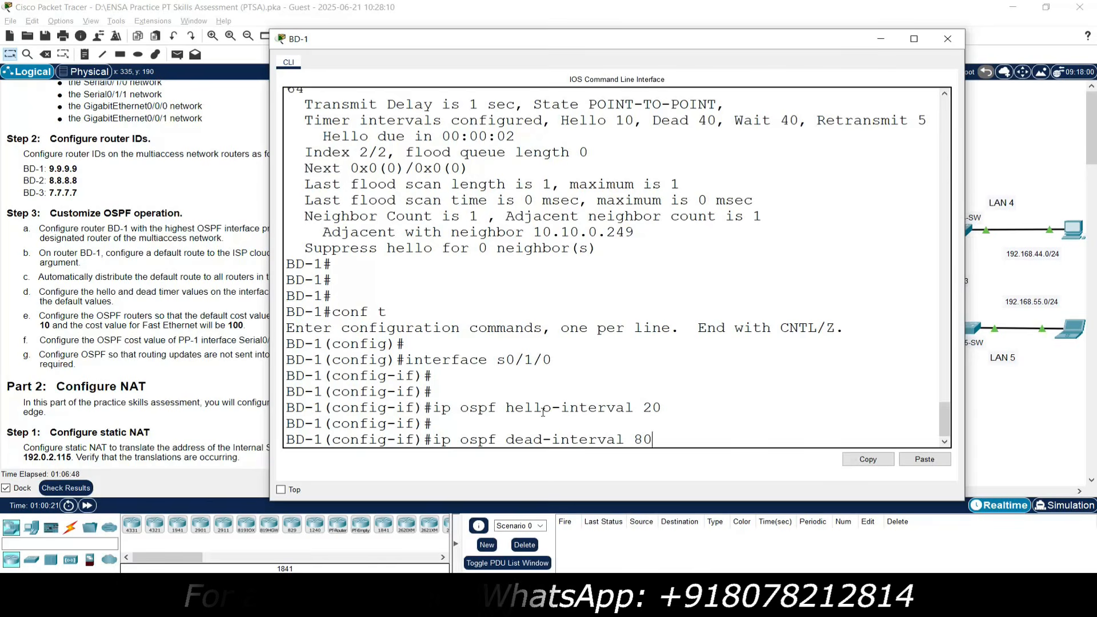
key(Return)
key(Return)
key(Return)
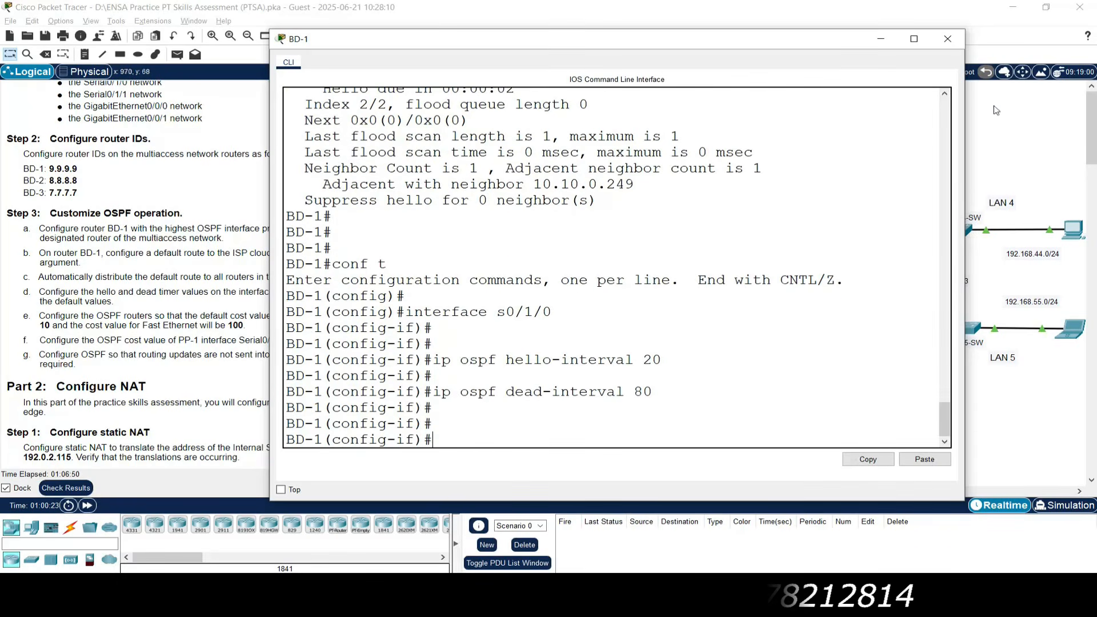
click(946, 38)
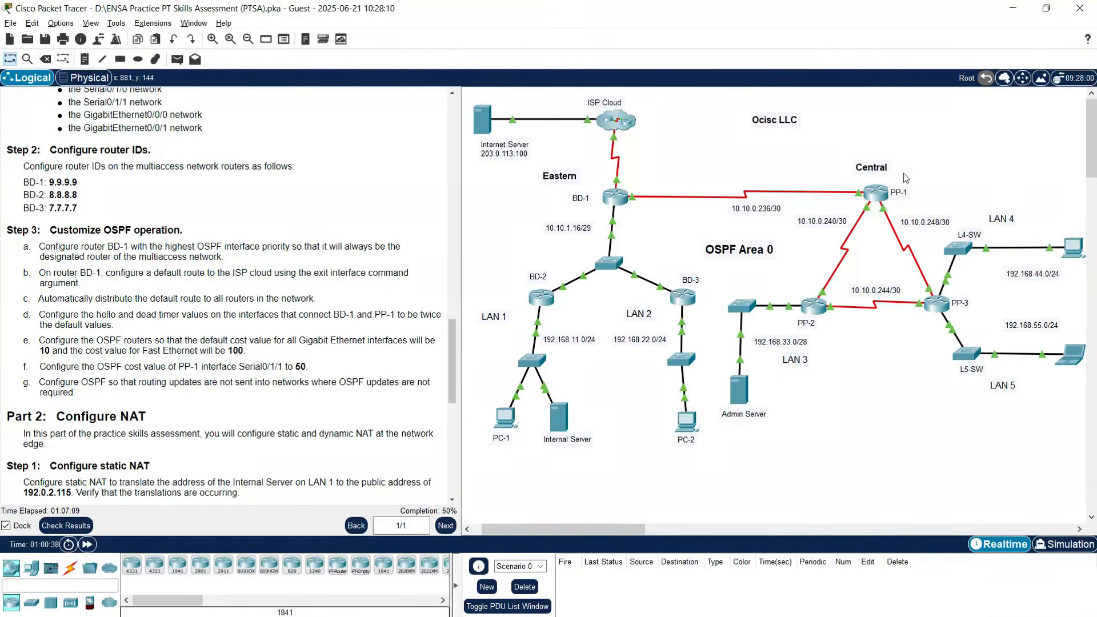
Open PP-1's CLI in a larger window and enter global configuration mode with enable and conf t.
click(874, 193)
drag(636, 131, 476, 39)
drag(735, 176, 999, 200)
click(1010, 201)
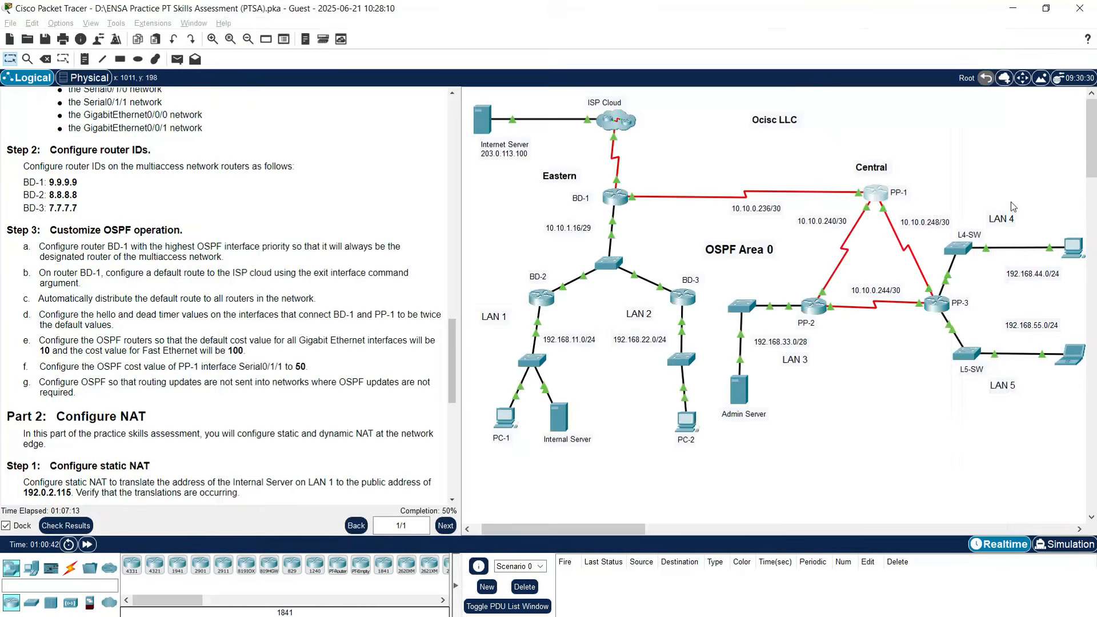
click(862, 202)
click(543, 311)
key(Return)
text(enable)
key(Return)
text(conf t)
key(Return)
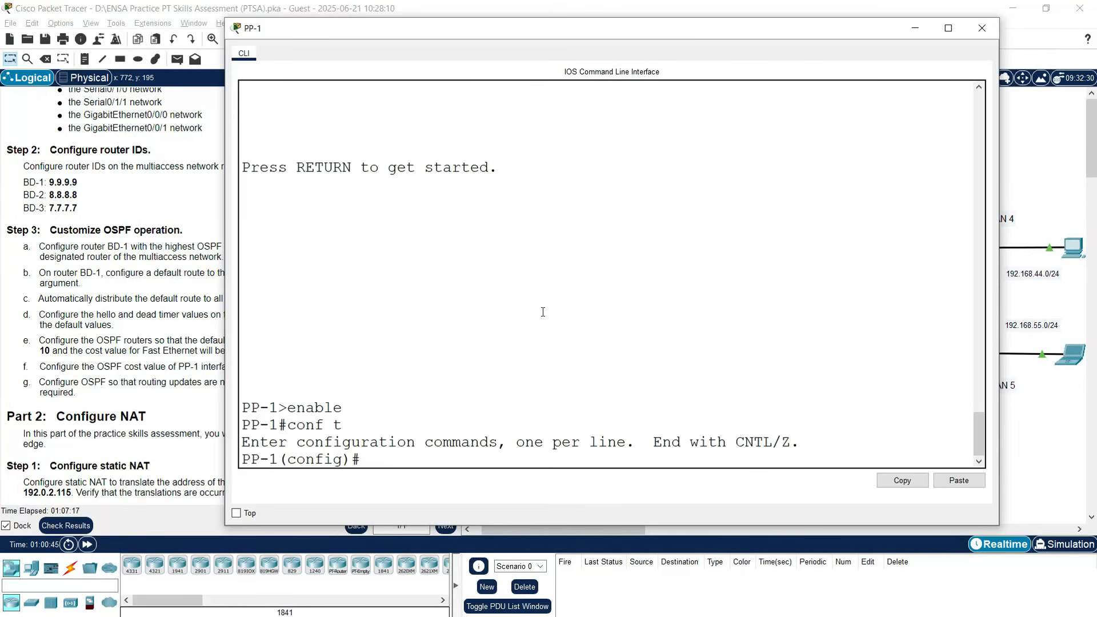
Enter PP-1's interface s0/2/0 and set its OSPF hello timer with ip ospf hello-interval 20.
text(interface s)
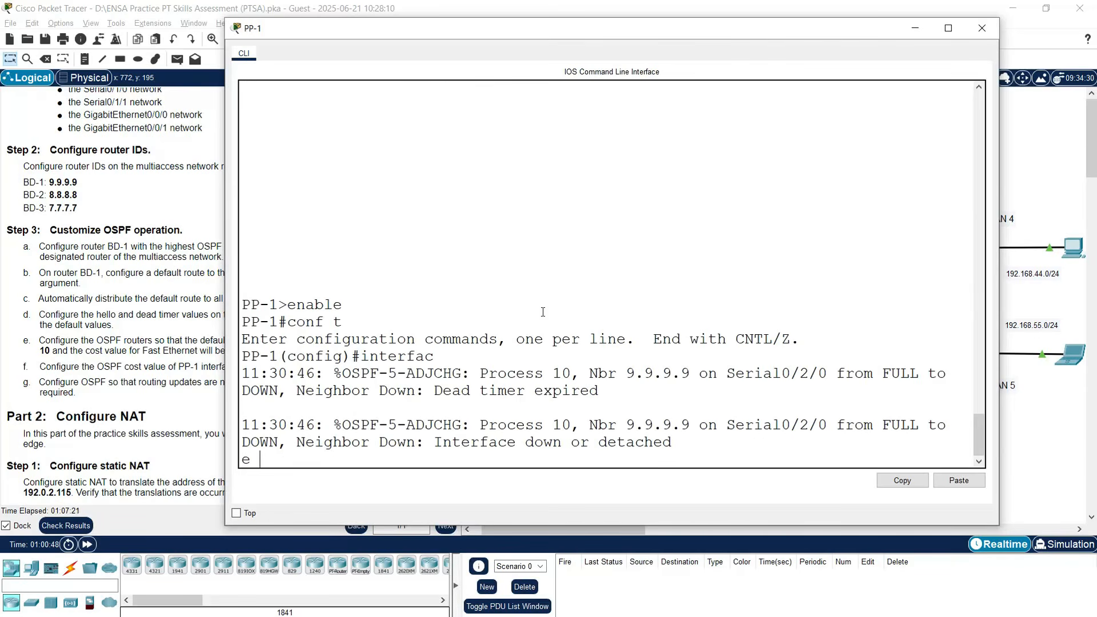
key(Tab)
text(s0/2/0)
key(Return)
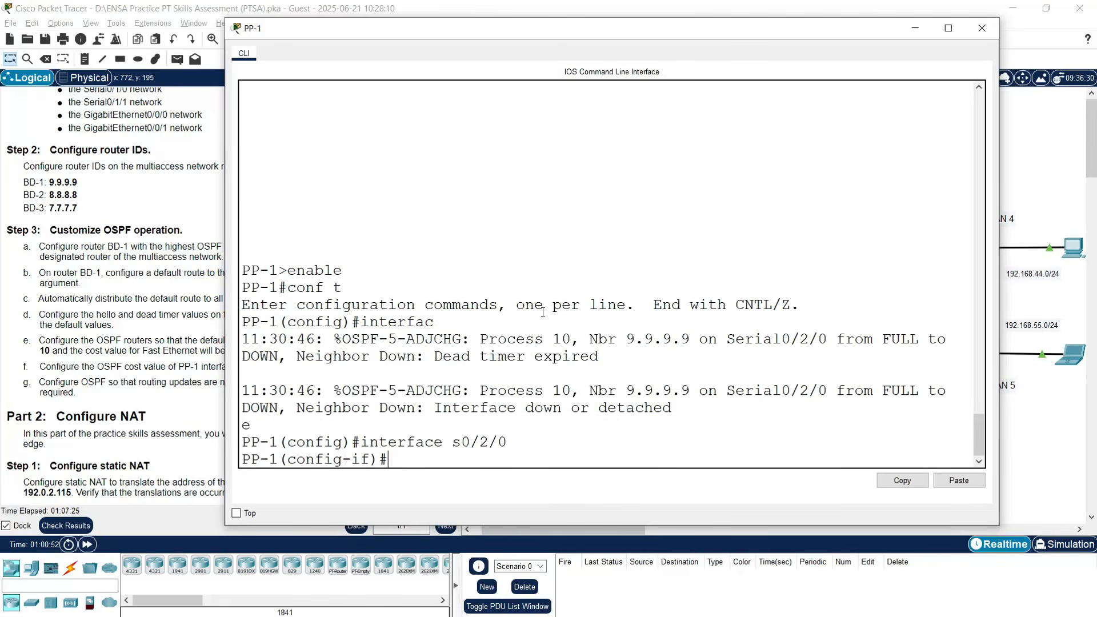
text(ip ospf hello-interval)
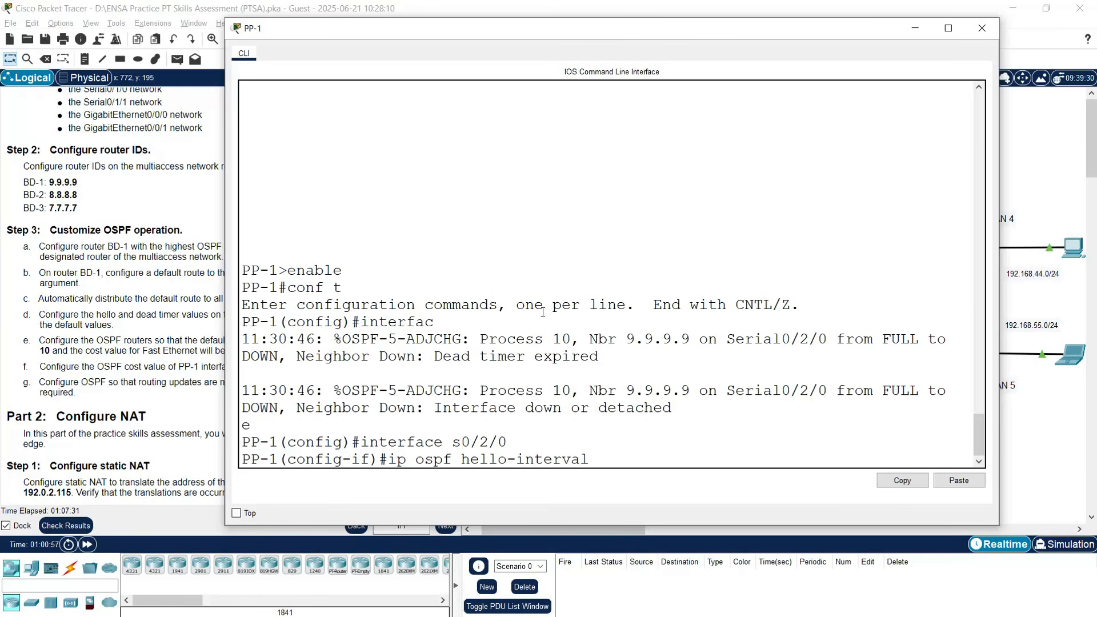
text( 20)
key(Return)
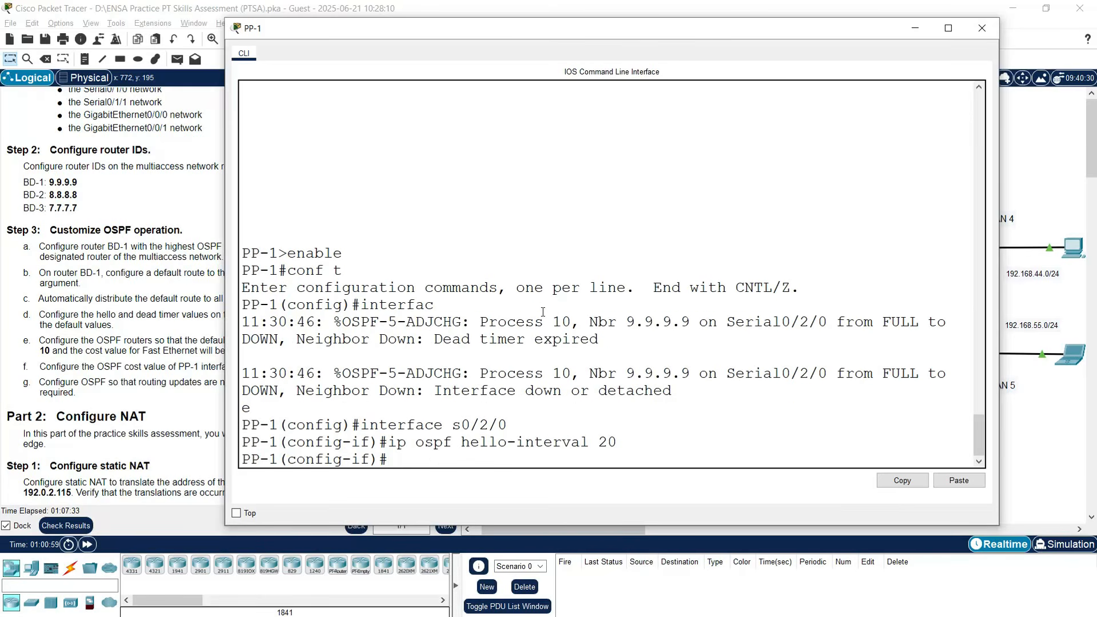
Set the OSPF dead timer on PP-1's s0/2/0 with ip ospf dead-interval 80 and close the CLI window.
text(ip )
text(ospf)
text( hel)
key(BackSpace)
key(BackSpace)
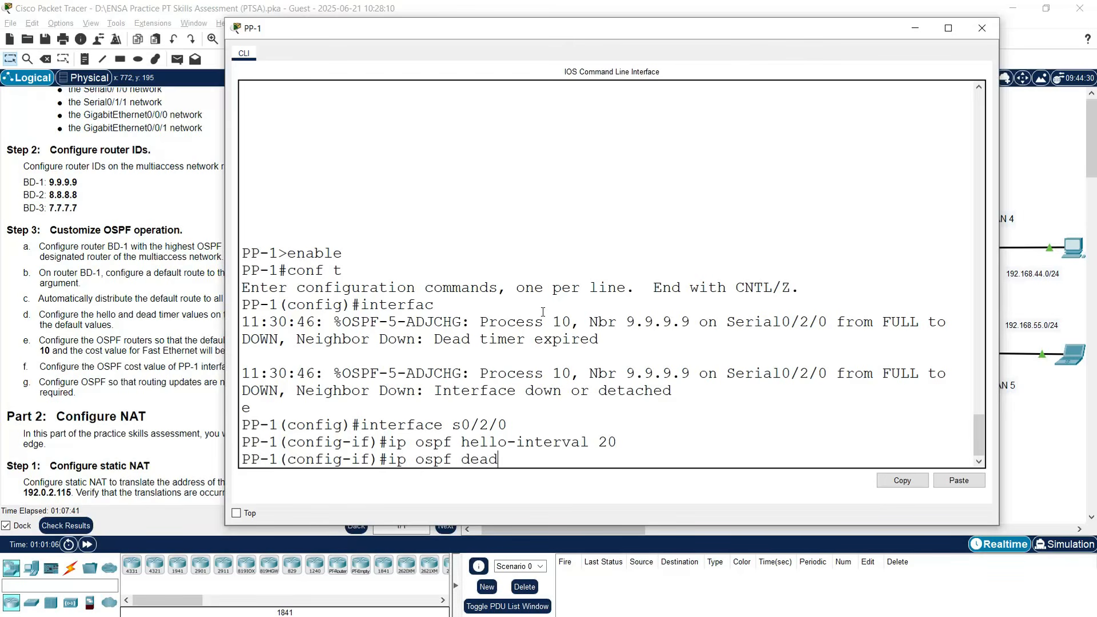
text(interval 80)
key(Return)
key(Return)
key(Return)
key(Return)
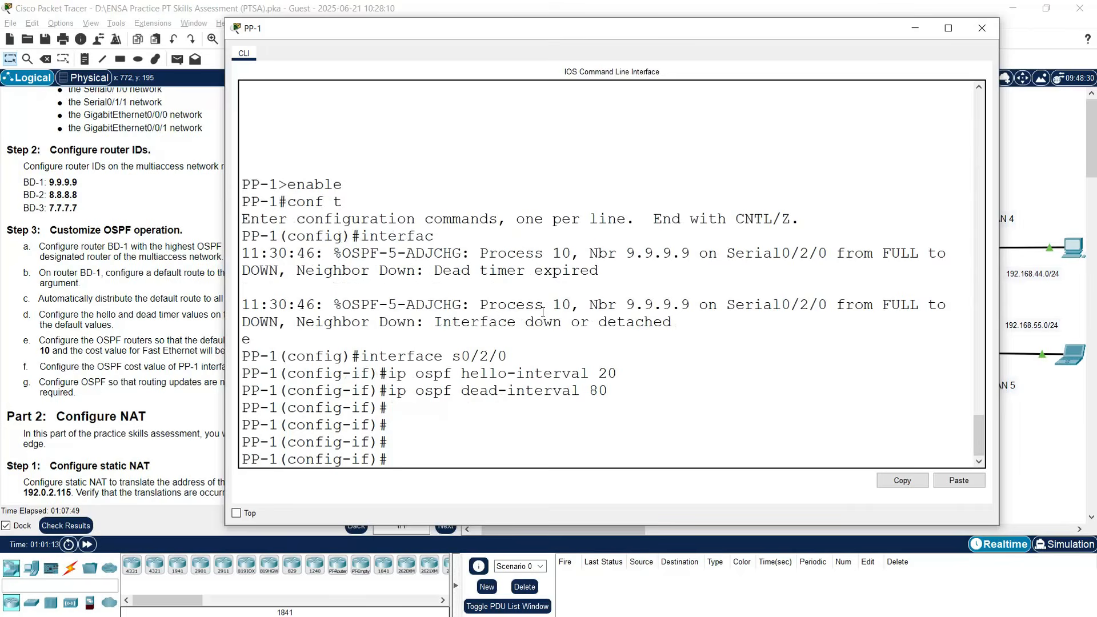
click(981, 28)
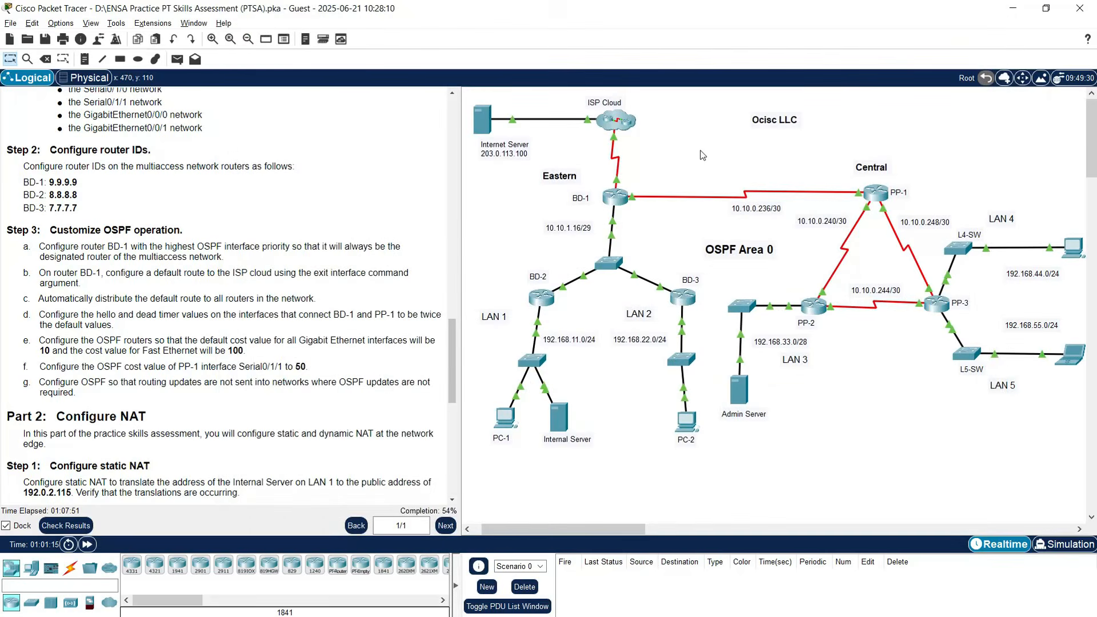
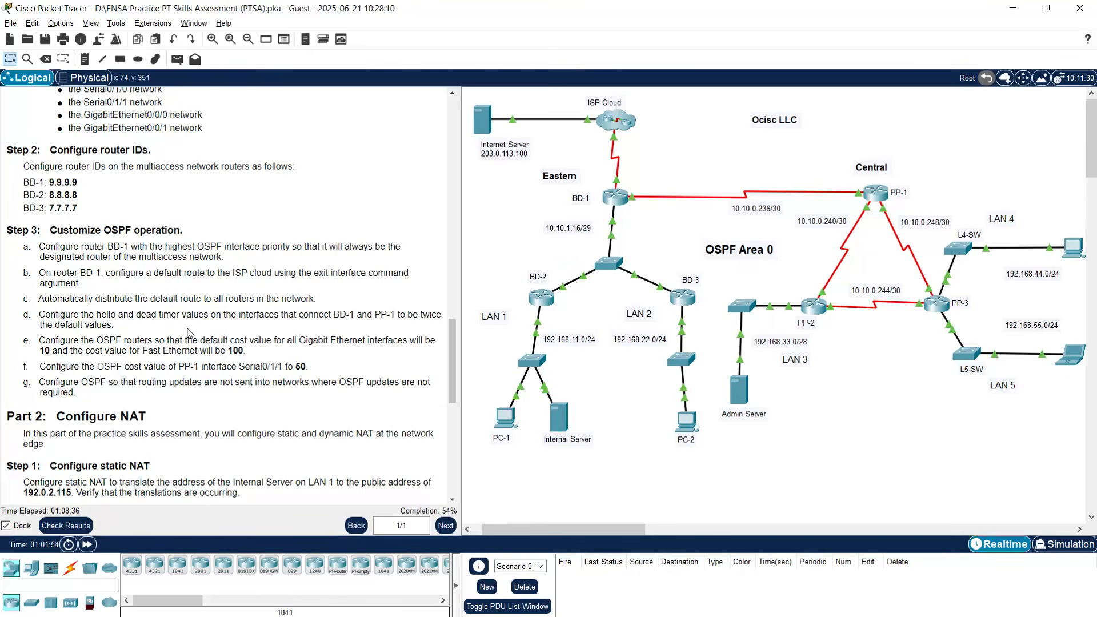
Reopen BD-1's CLI in a larger window, exit interface configuration and enter OSPF process 10 with router ospf 10.
click(608, 200)
drag(543, 143, 359, 30)
drag(720, 178, 923, 178)
click(611, 410)
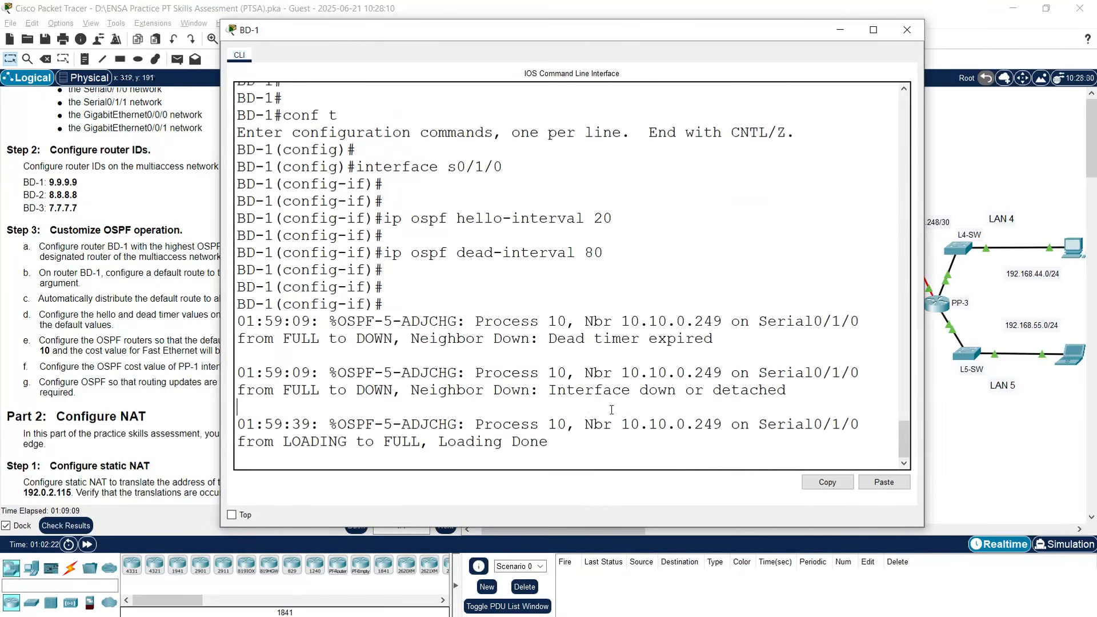
key(Return)
text(e)
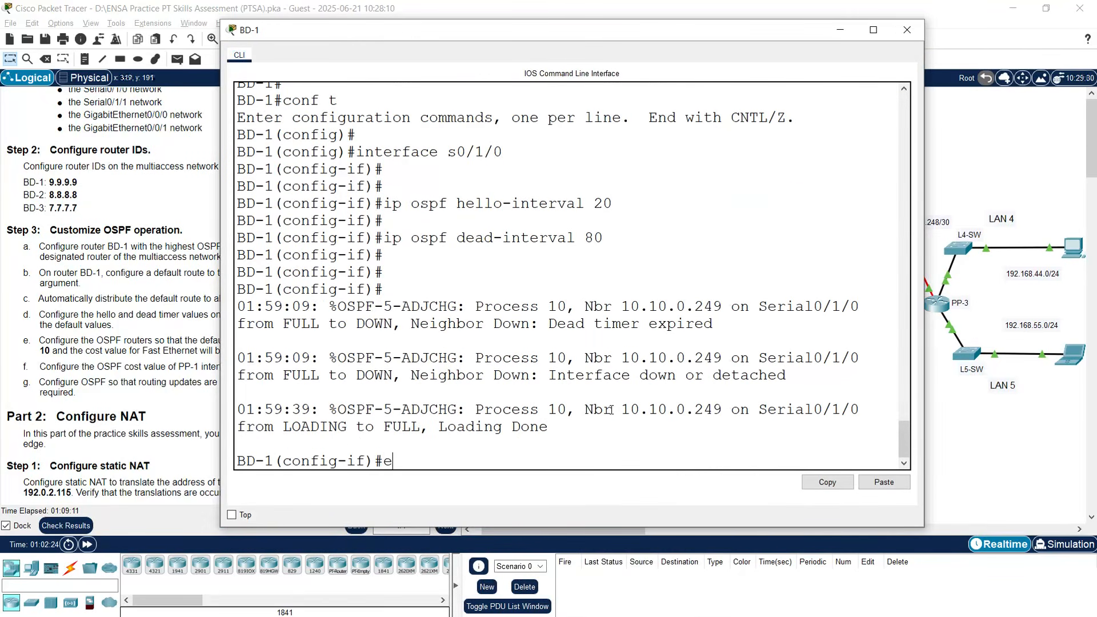
text(xit)
key(Return)
text(router ospf )
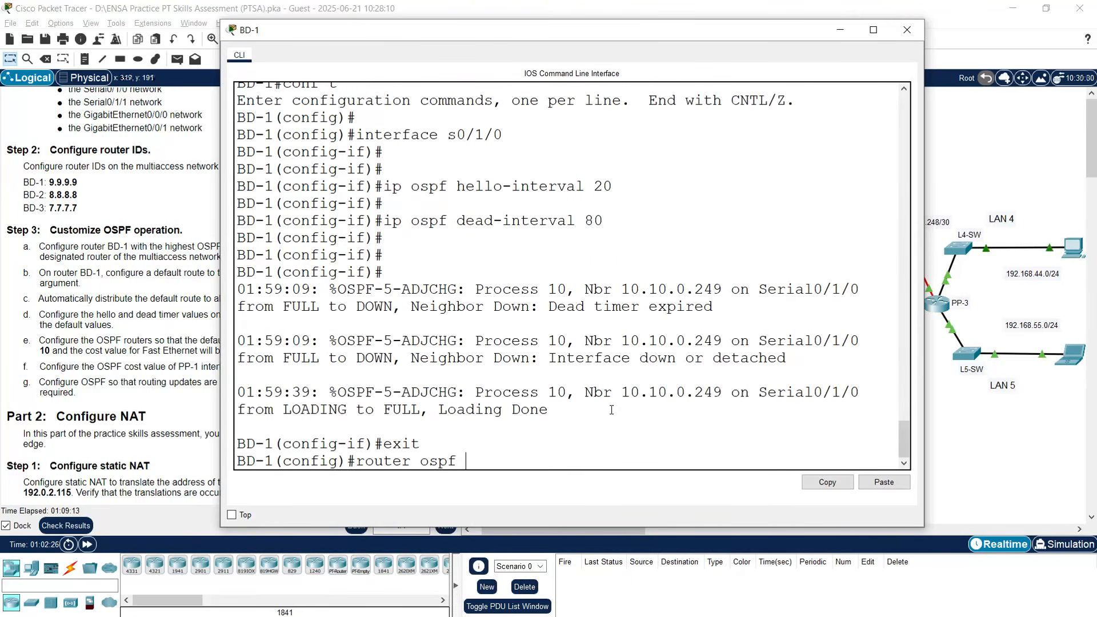
text(10)
key(Return)
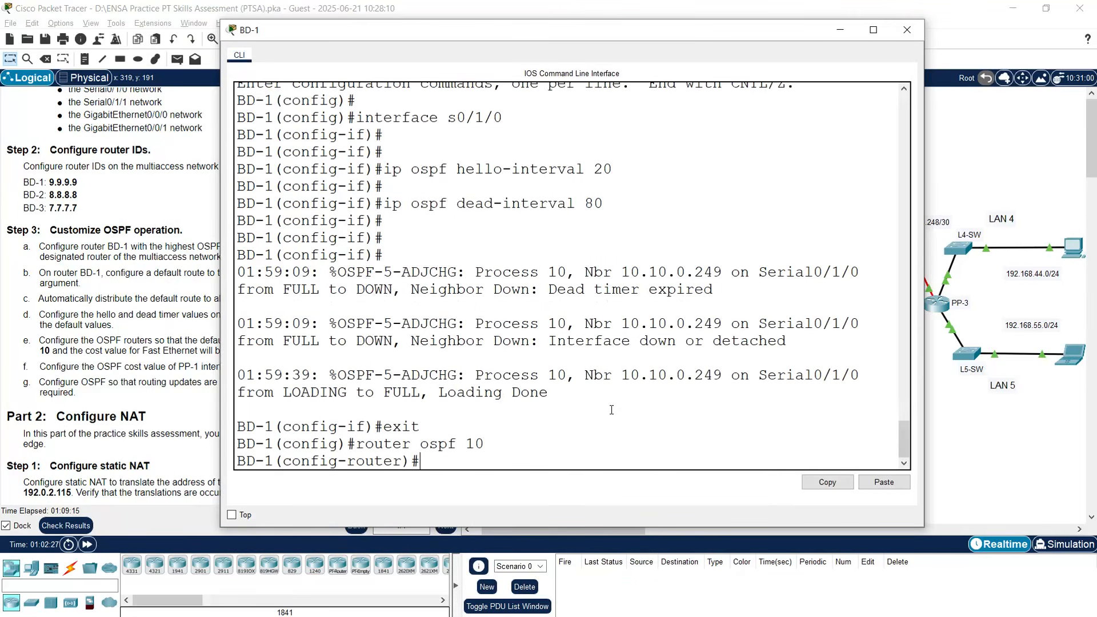
Set BD-1's OSPF reference bandwidth with auto-cost reference-bandwidth 10000.
text(auto-cost re)
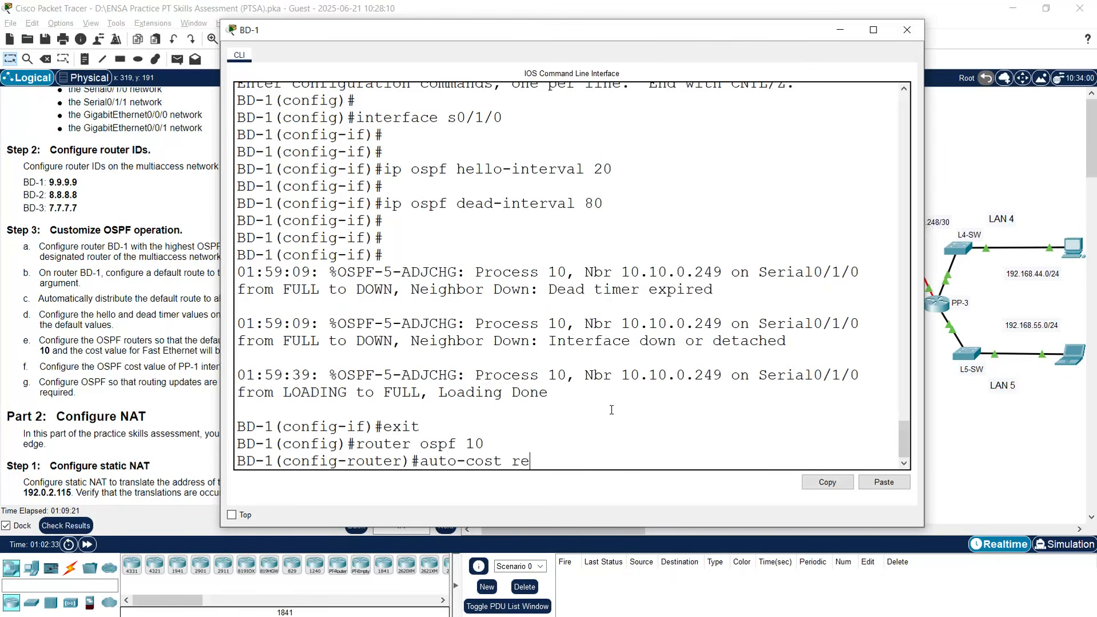
text(ference-bandwidth )
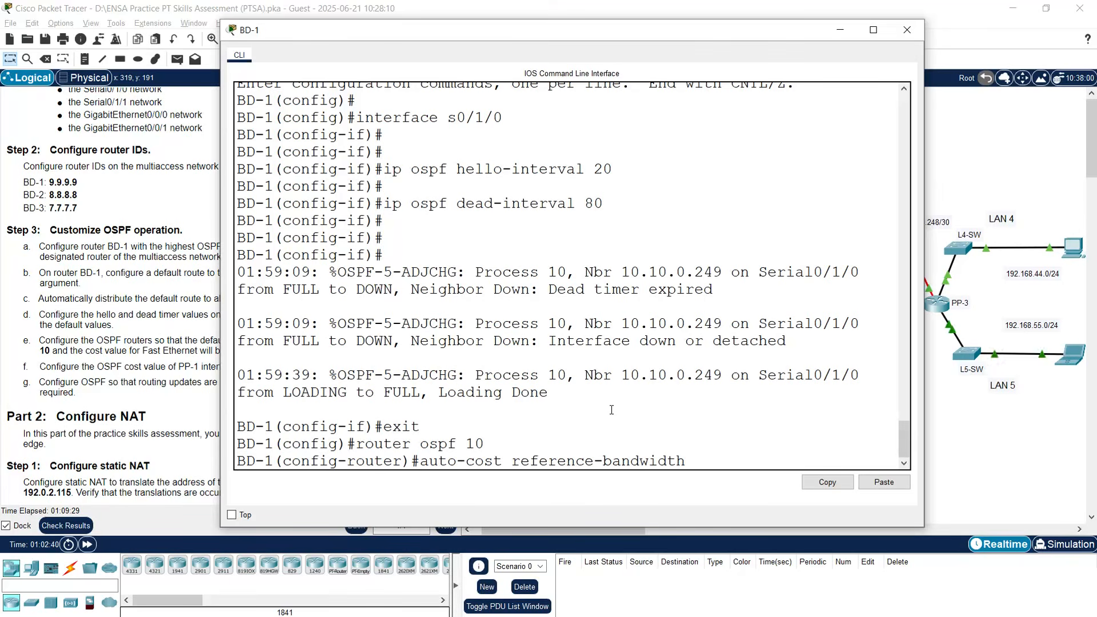
text(10000)
key(Return)
key(Return)
key(Return)
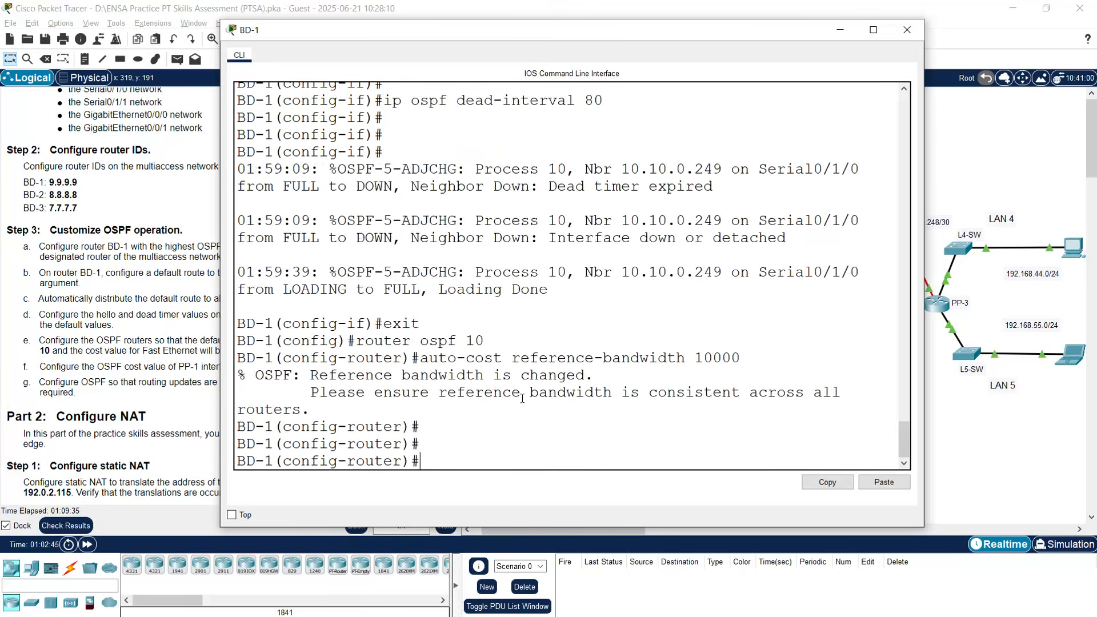
Copy the auto-cost reference-bandwidth 10000 command from BD-1's CLI and close its window.
drag(420, 357, 740, 359)
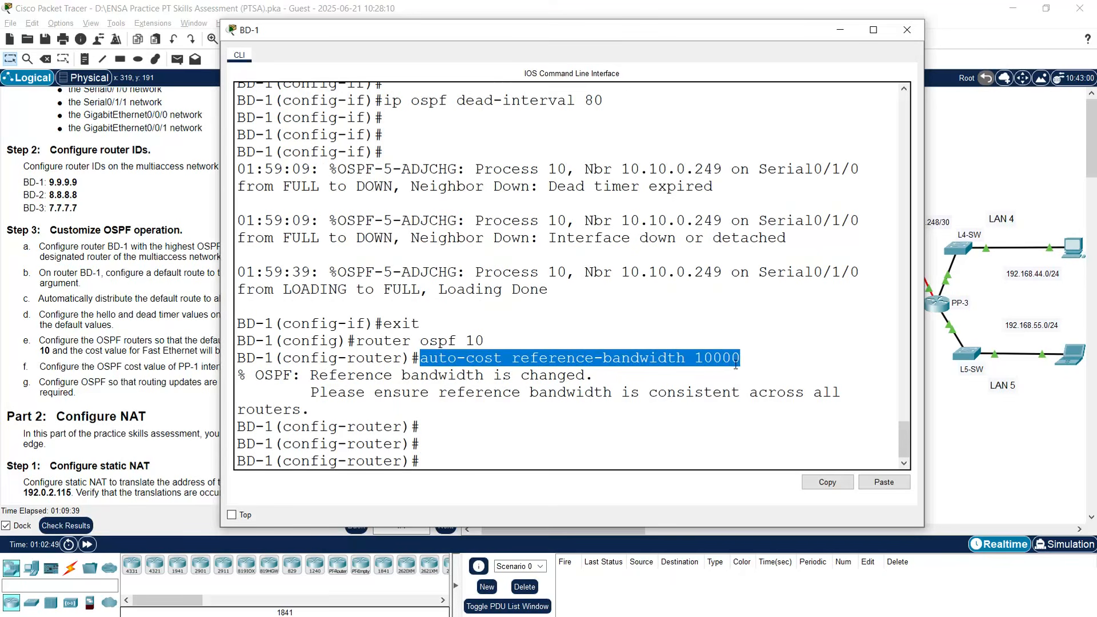
right_click(715, 360)
click(717, 362)
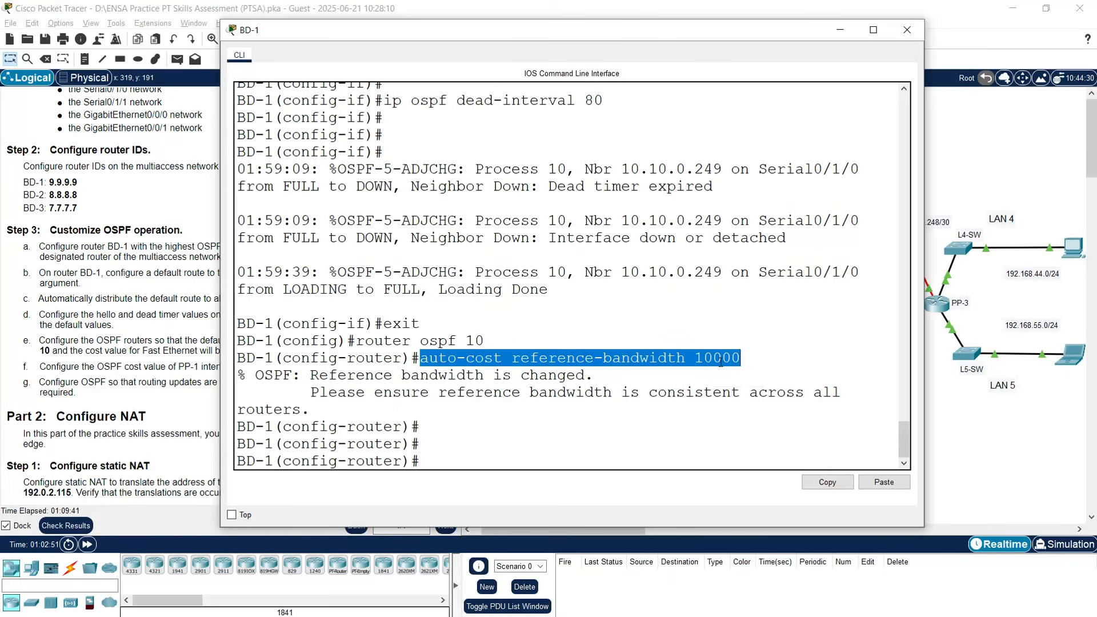
click(727, 426)
click(906, 29)
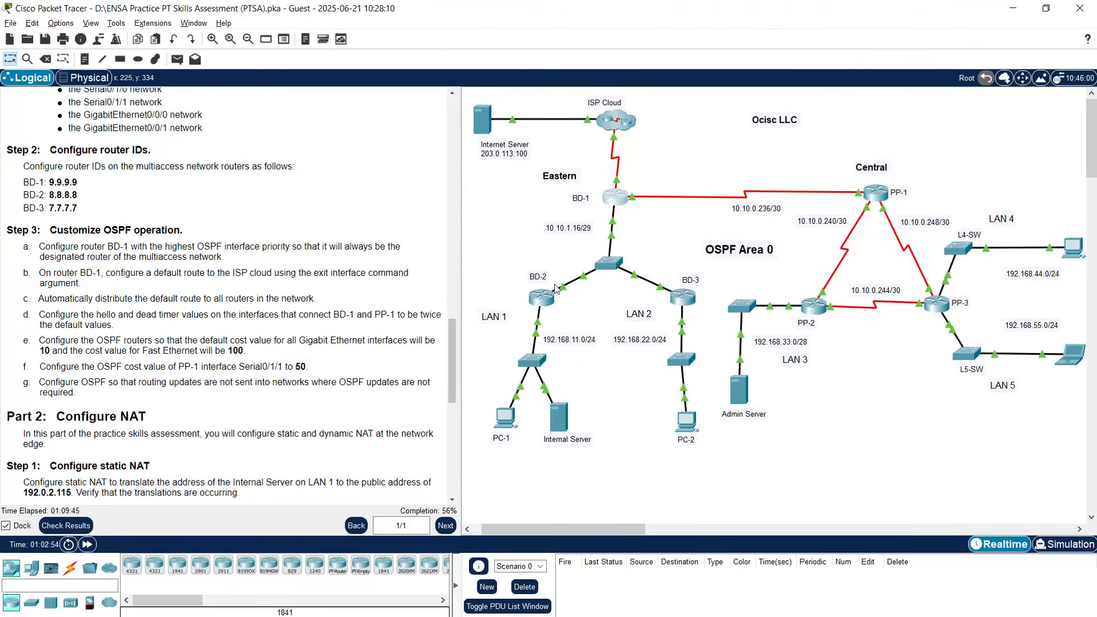
Set BD-2's OSPF reference bandwidth by pasting auto-cost reference-bandwidth 10000 in its CLI, and close the window.
click(542, 298)
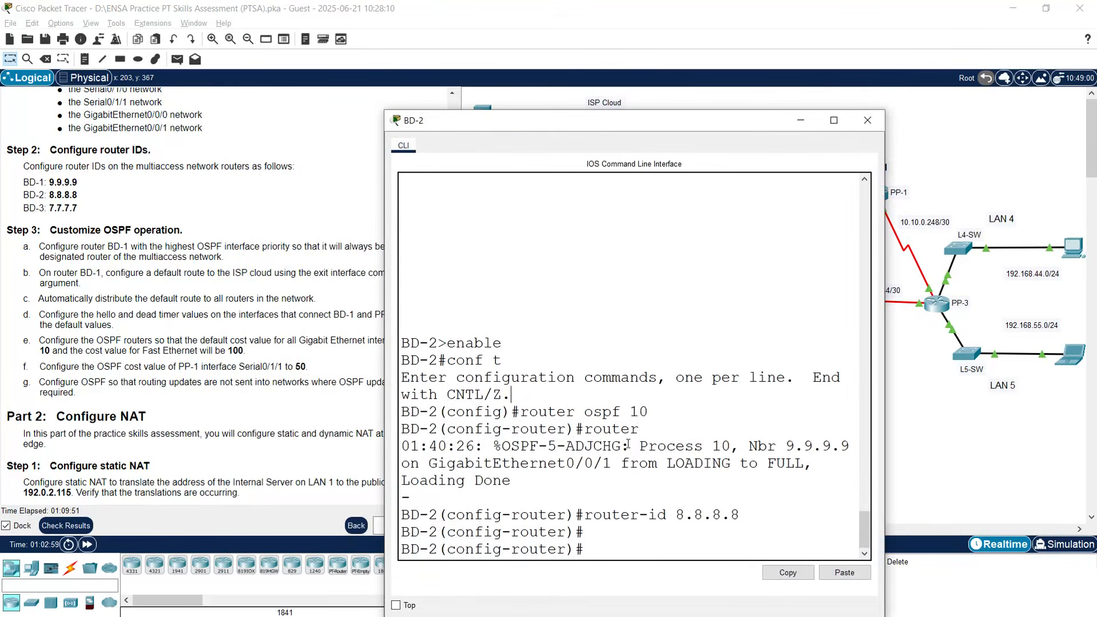
right_click(646, 530)
click(664, 557)
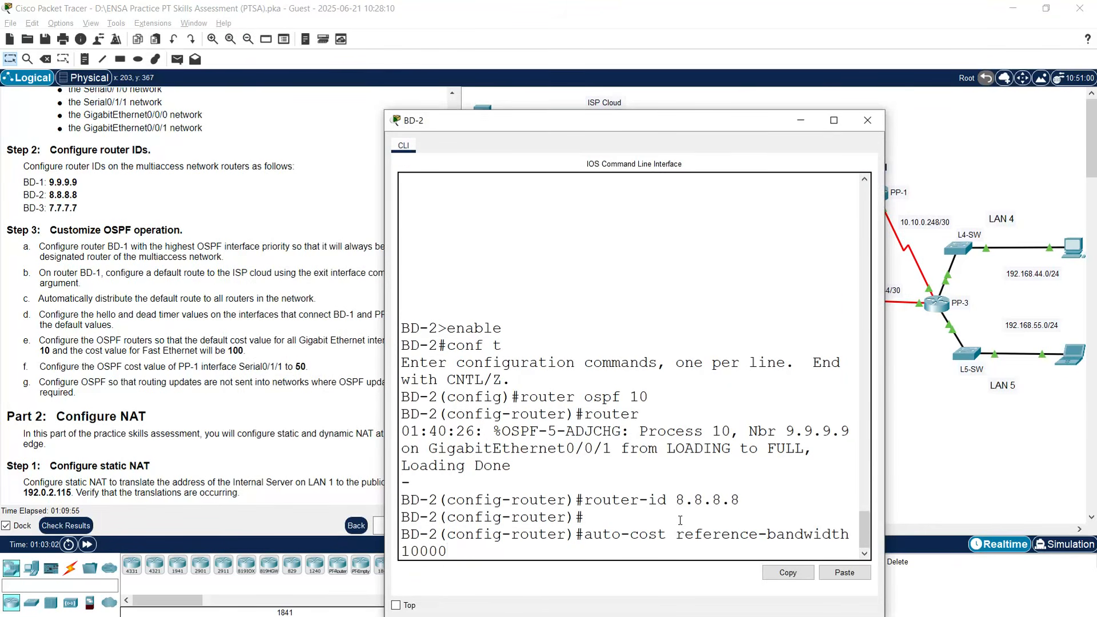
key(Return)
key(Return)
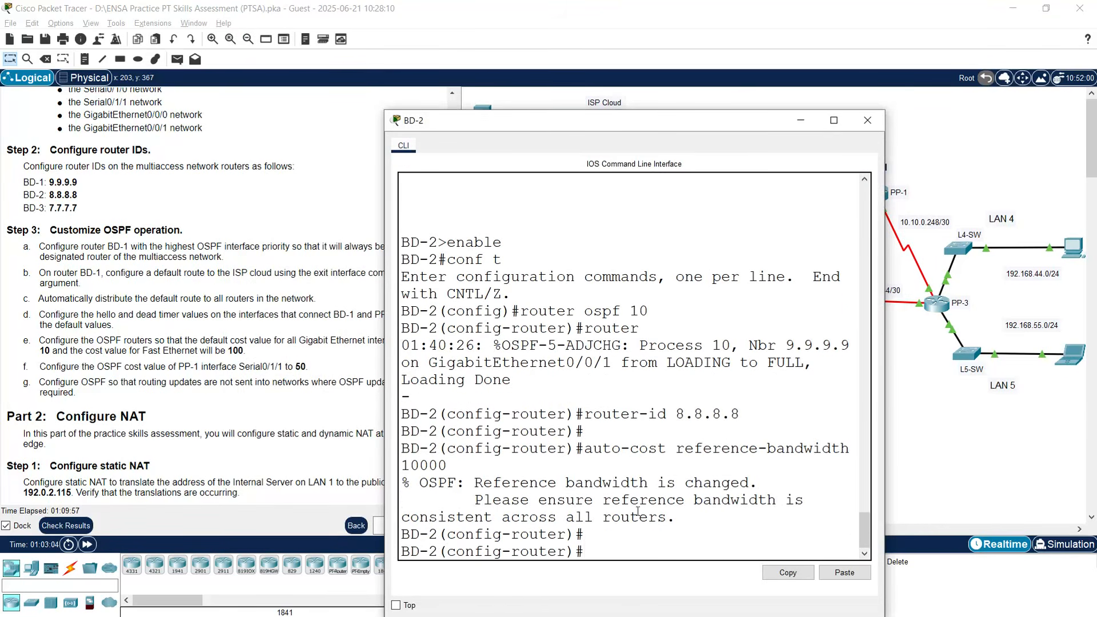
click(864, 119)
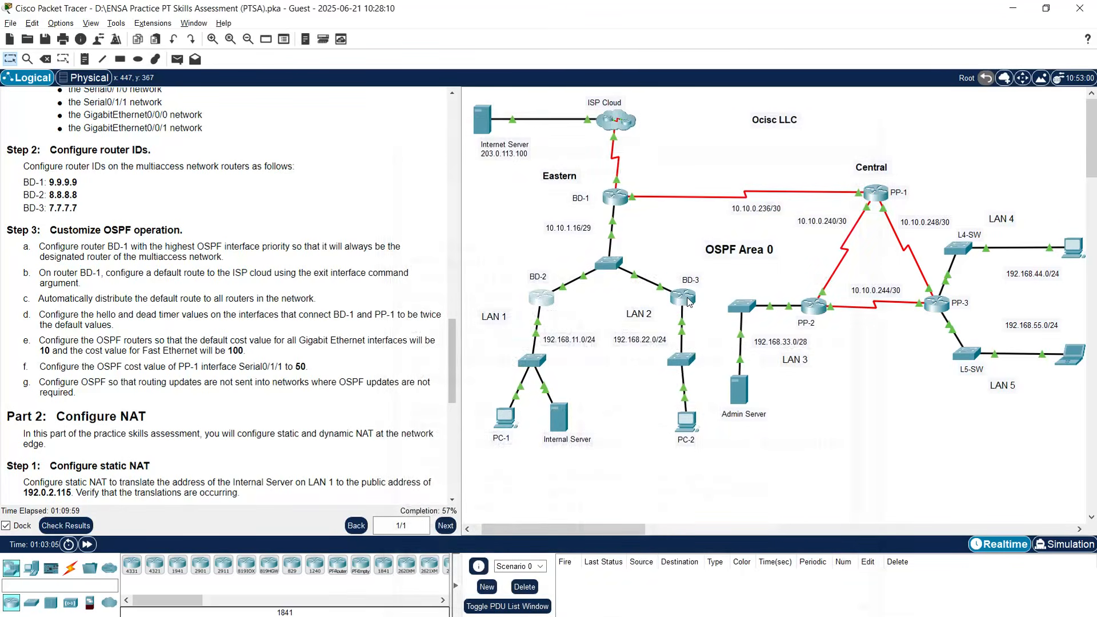
Set BD-3's OSPF reference bandwidth by pasting auto-cost reference-bandwidth 10000 in its CLI.
click(684, 298)
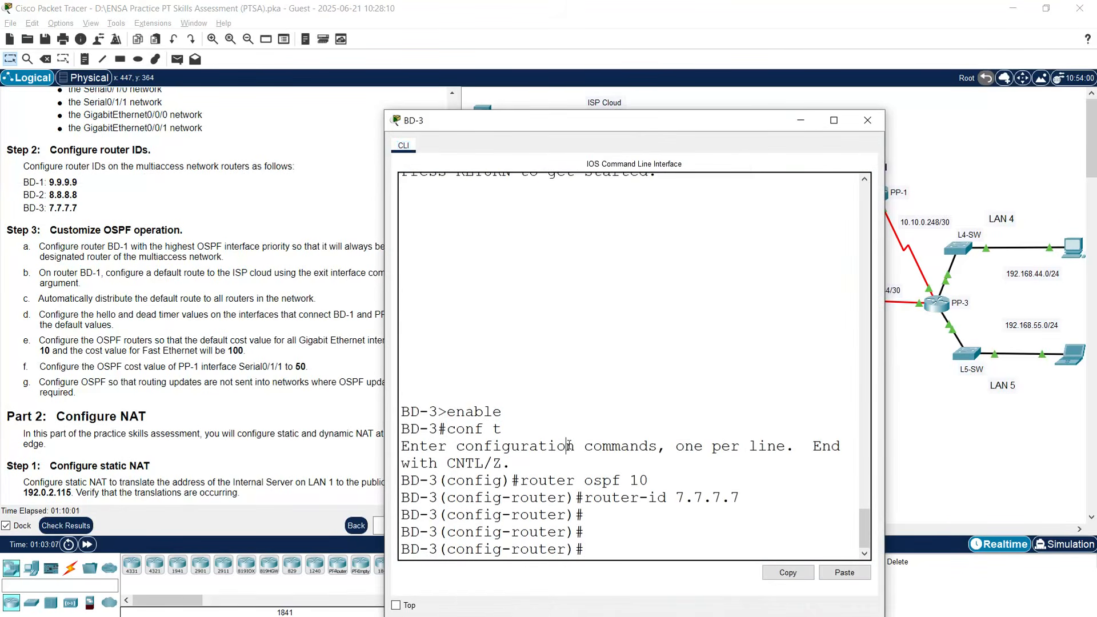
key(Return)
key(Return)
key(Return)
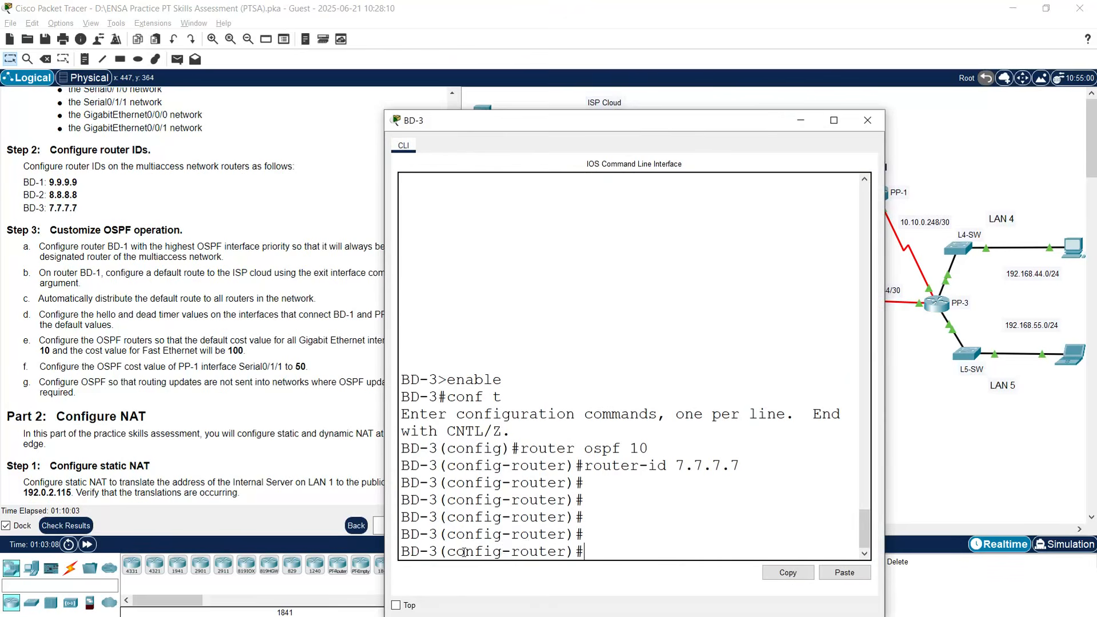
drag(446, 552, 568, 552)
right_click(628, 540)
click(657, 562)
key(Return)
key(Return)
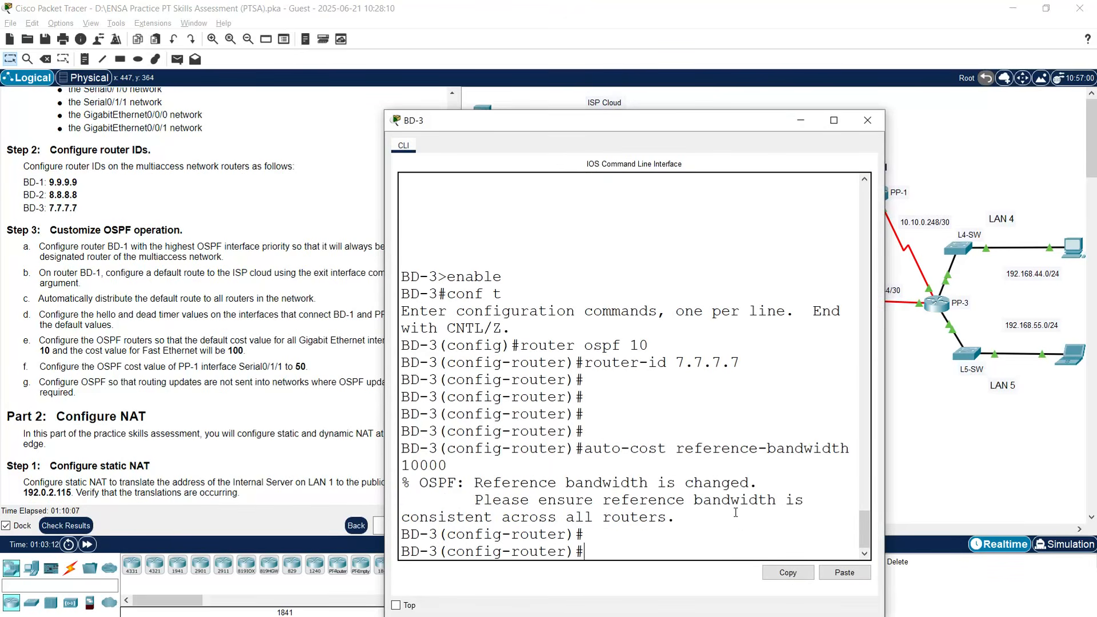
Widen BD-3's CLI window, copy the auto-cost reference-bandwidth 10000 command and close the window.
drag(888, 405, 965, 405)
drag(905, 463, 584, 464)
key(ctrl+c)
click(946, 120)
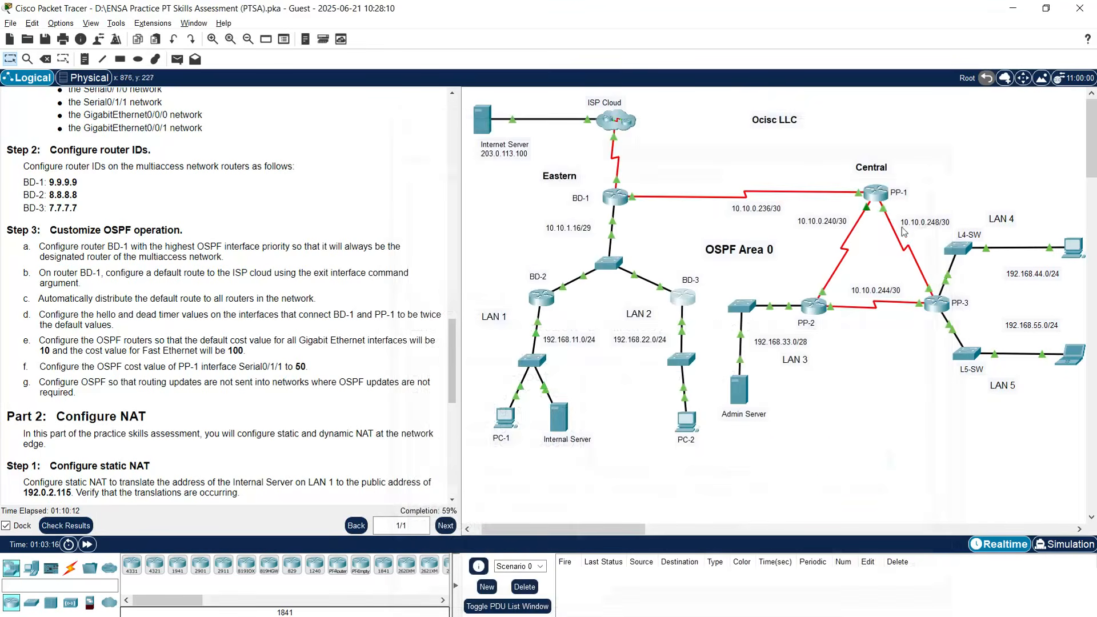
Open PP-1's CLI and enter OSPF process 10 with router ospf 10.
click(875, 193)
drag(691, 133, 682, 76)
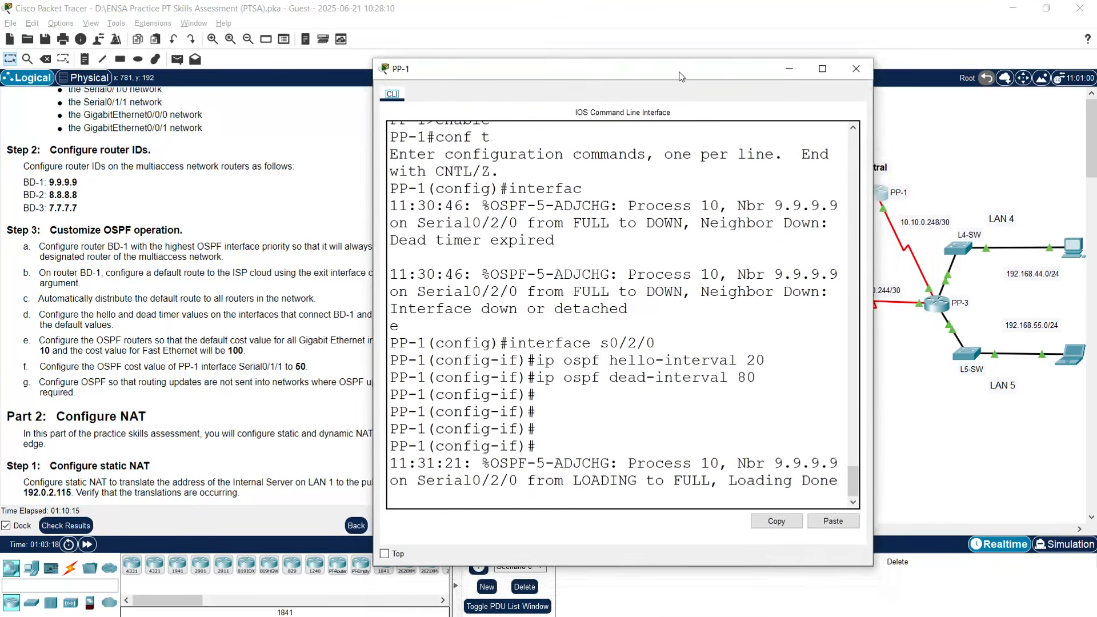
key(Return)
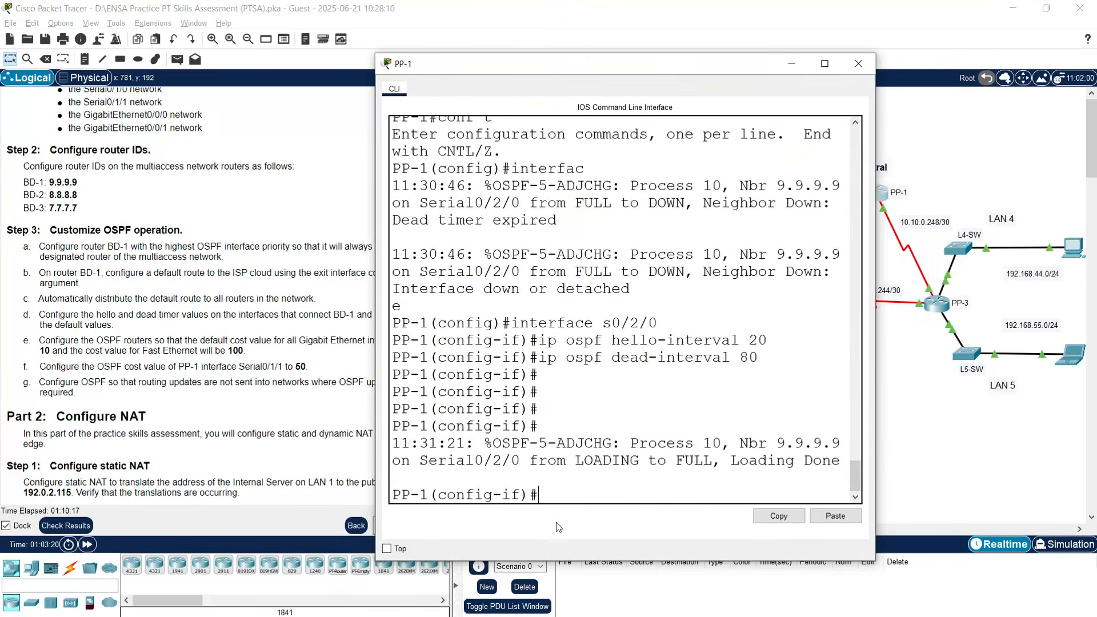
drag(501, 494, 521, 495)
click(563, 494)
text(router ospf 10)
key(Return)
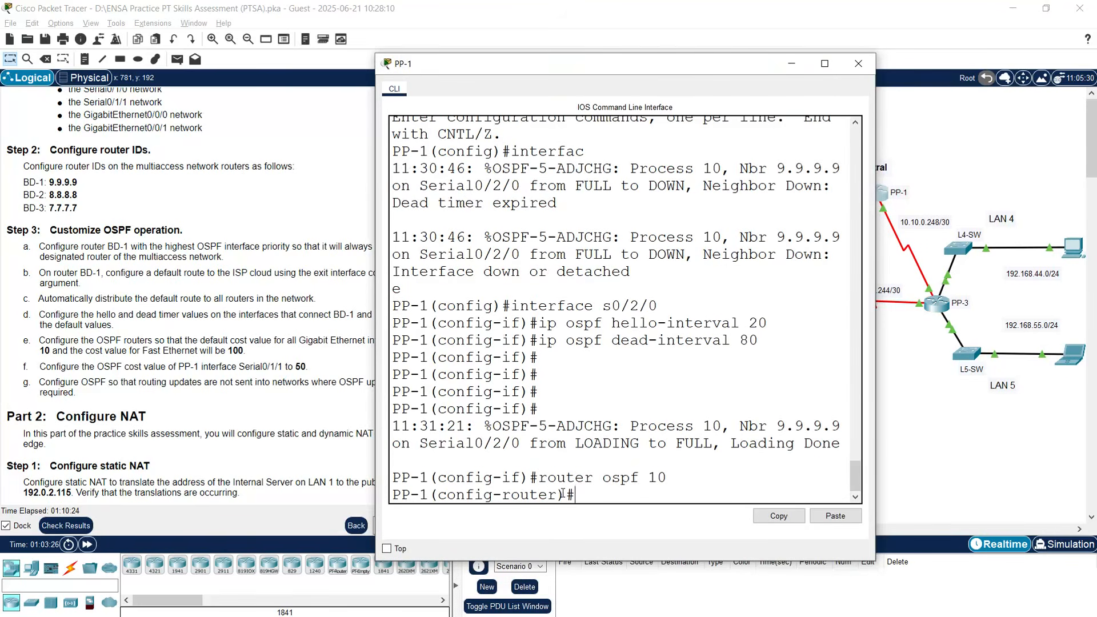
Set PP-1's OSPF reference bandwidth with the copied auto-cost reference-bandwidth 10000 command and close its CLI.
click(833, 515)
drag(879, 409, 988, 409)
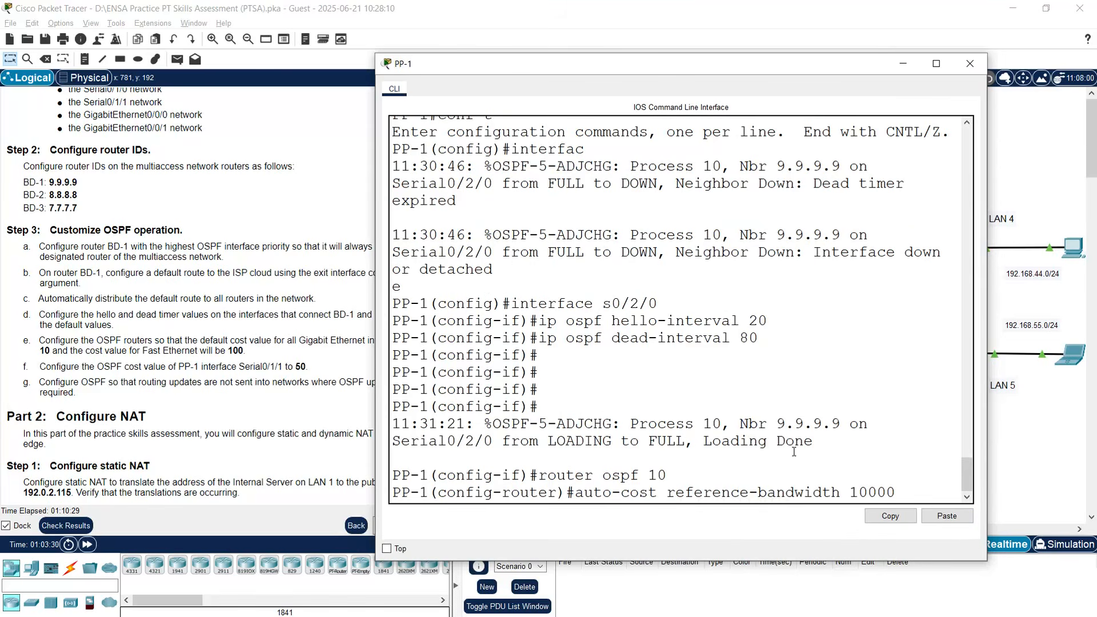
key(Return)
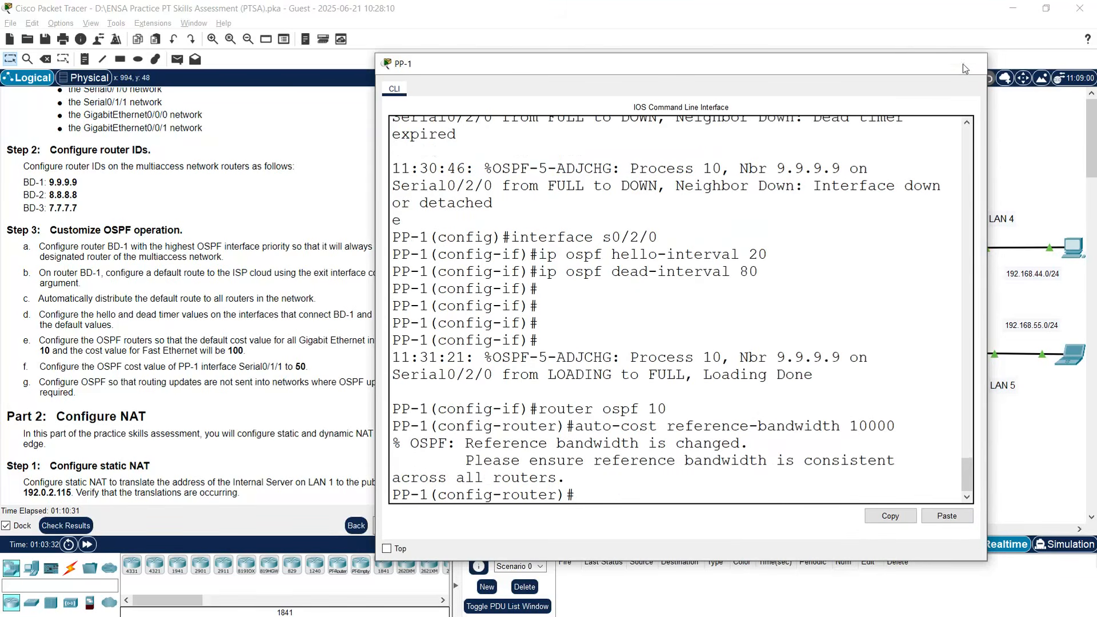
click(968, 64)
Open PP-2's CLI in a larger window, enter global configuration mode and enter OSPF process 10 with router ospf 10.
click(813, 307)
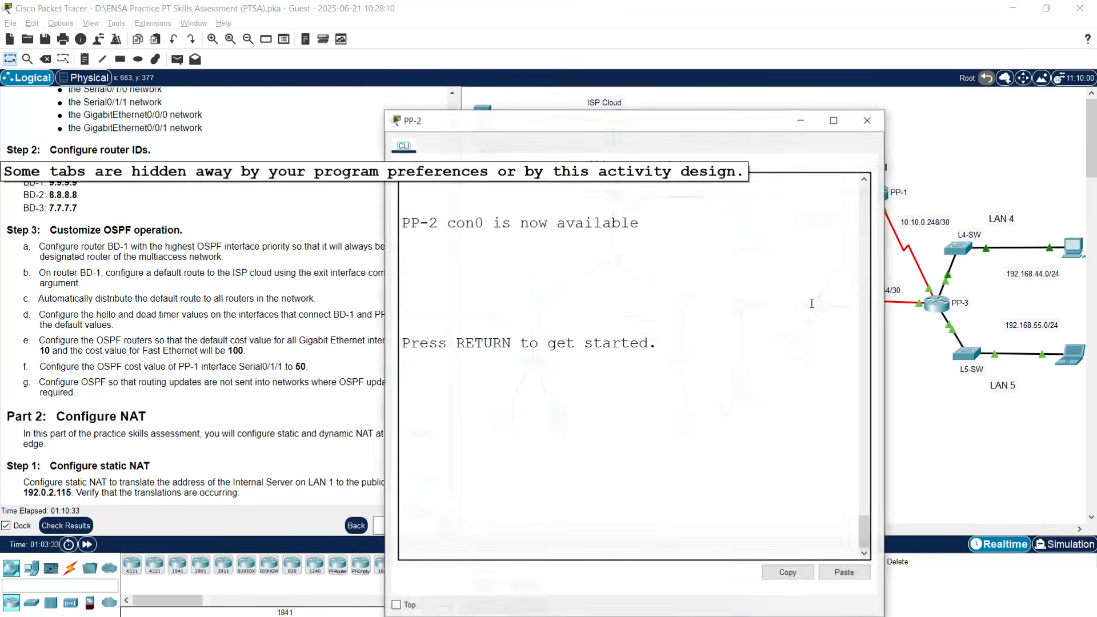
drag(594, 125, 556, 62)
drag(847, 257, 971, 258)
click(631, 389)
key(Return)
text(enable)
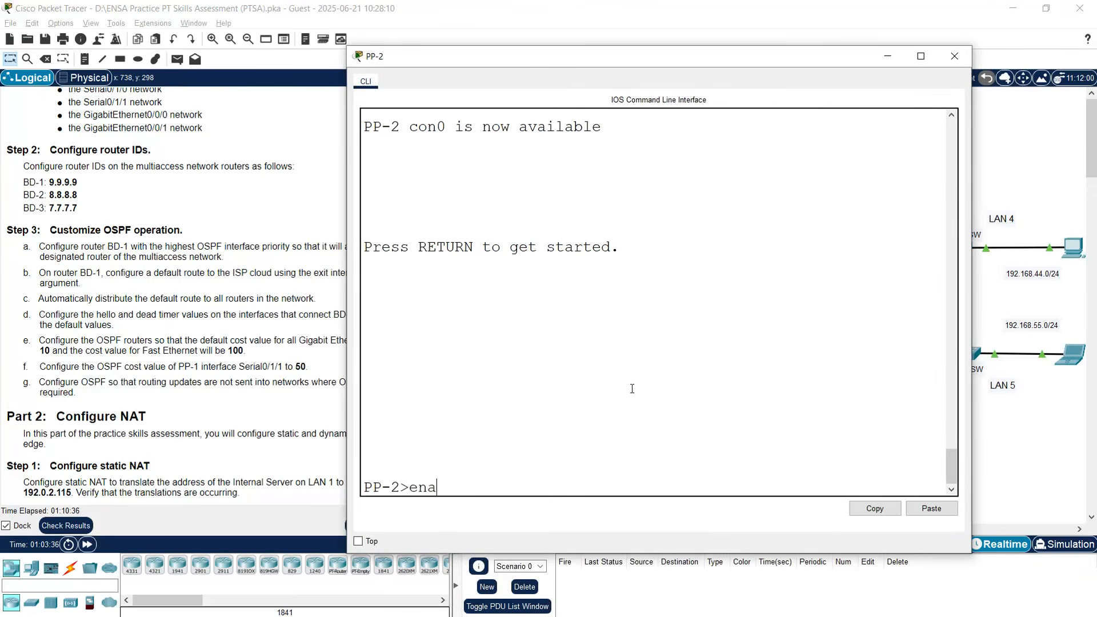
key(Return)
text(conf t)
key(Return)
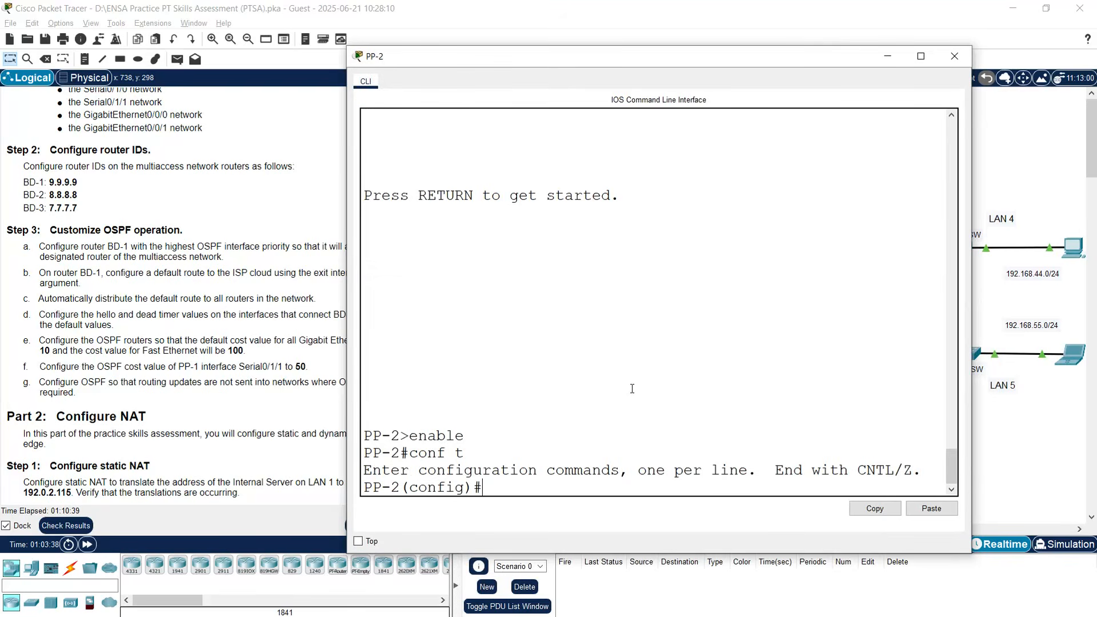
text(ig)#router ospf 10)
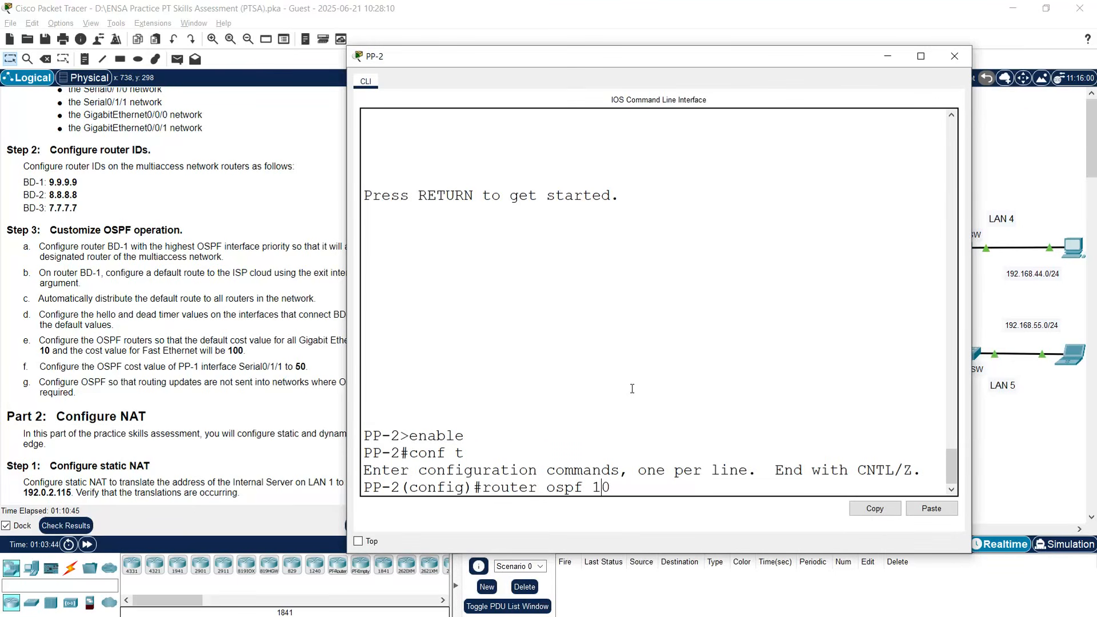
key(Return)
Set PP-2's OSPF reference bandwidth with the copied auto-cost reference-bandwidth 10000 command and close its CLI.
right_click(632, 389)
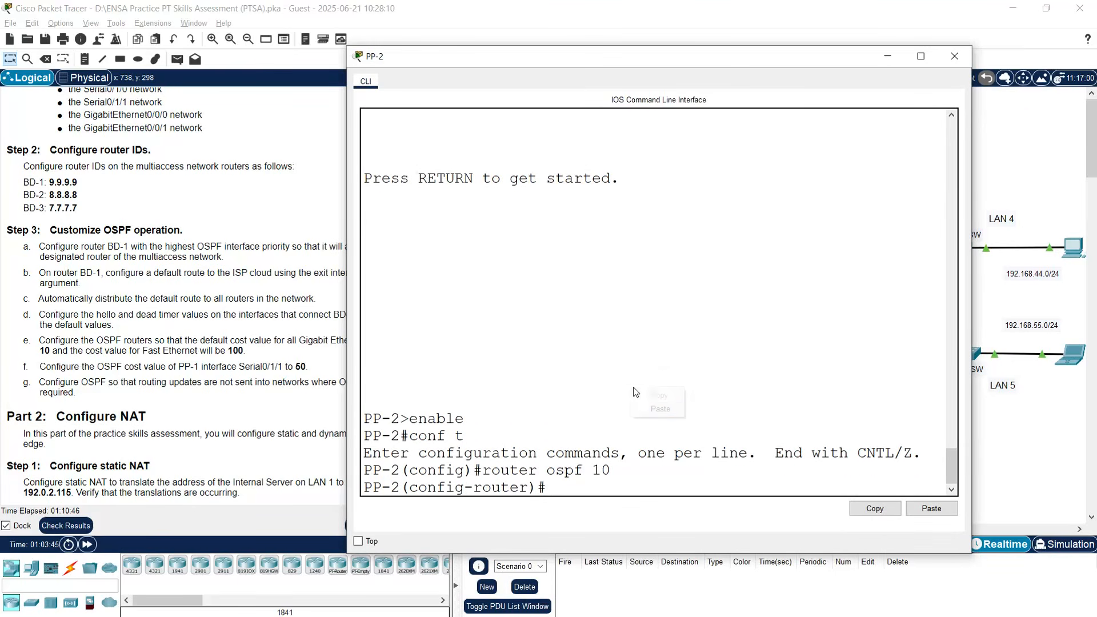
click(654, 409)
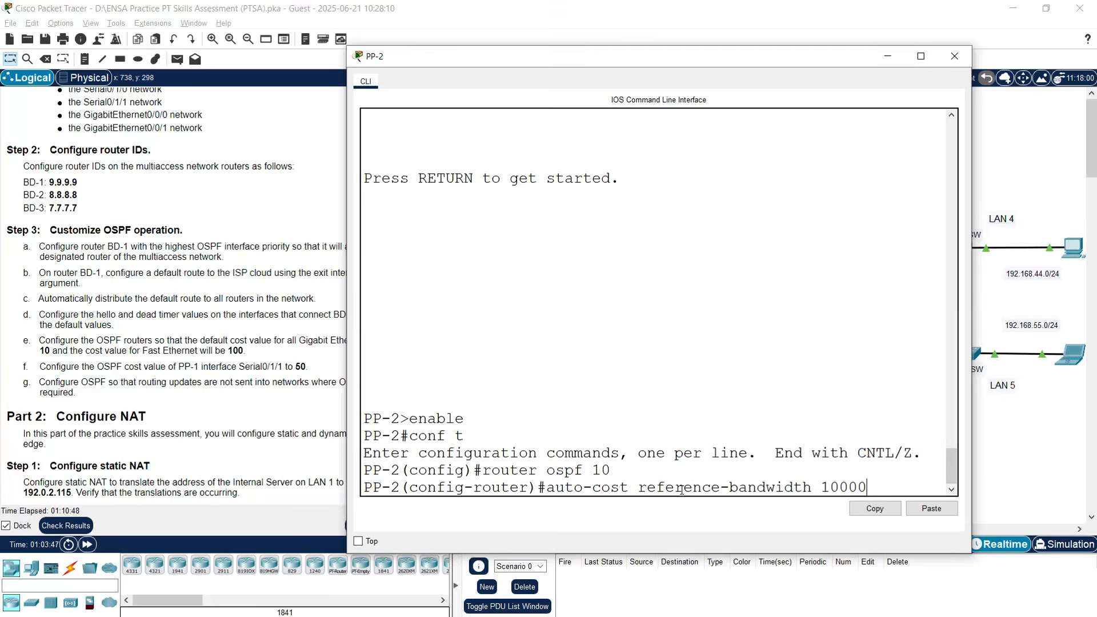
key(Return)
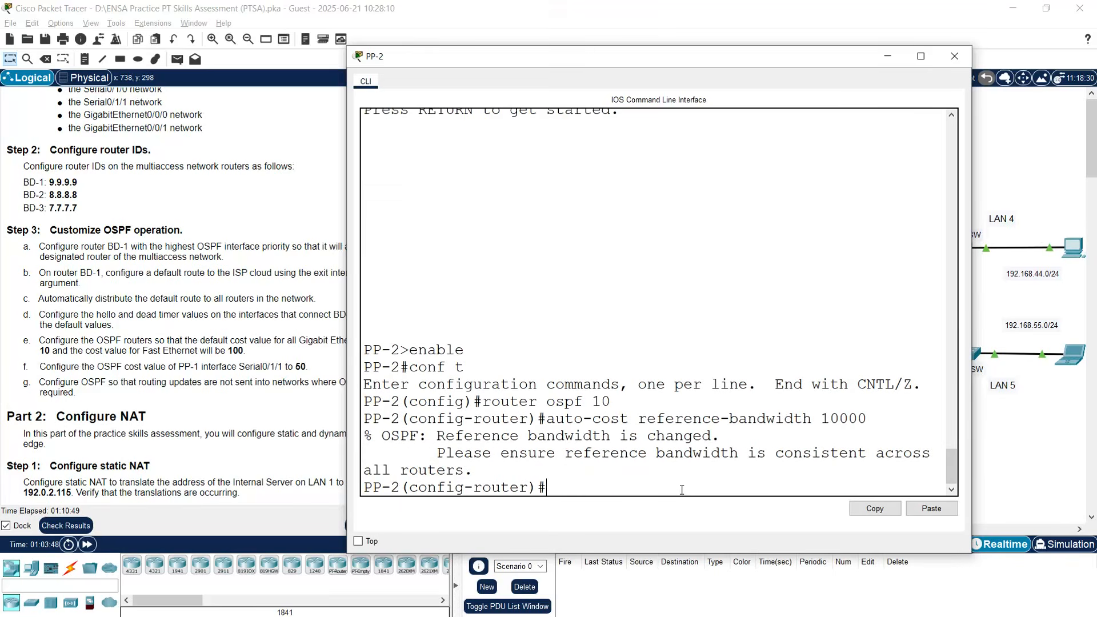
click(953, 56)
Open PP-3's CLI in a larger window, enter global configuration mode and enter OSPF process 10 with router ospf 10.
click(937, 305)
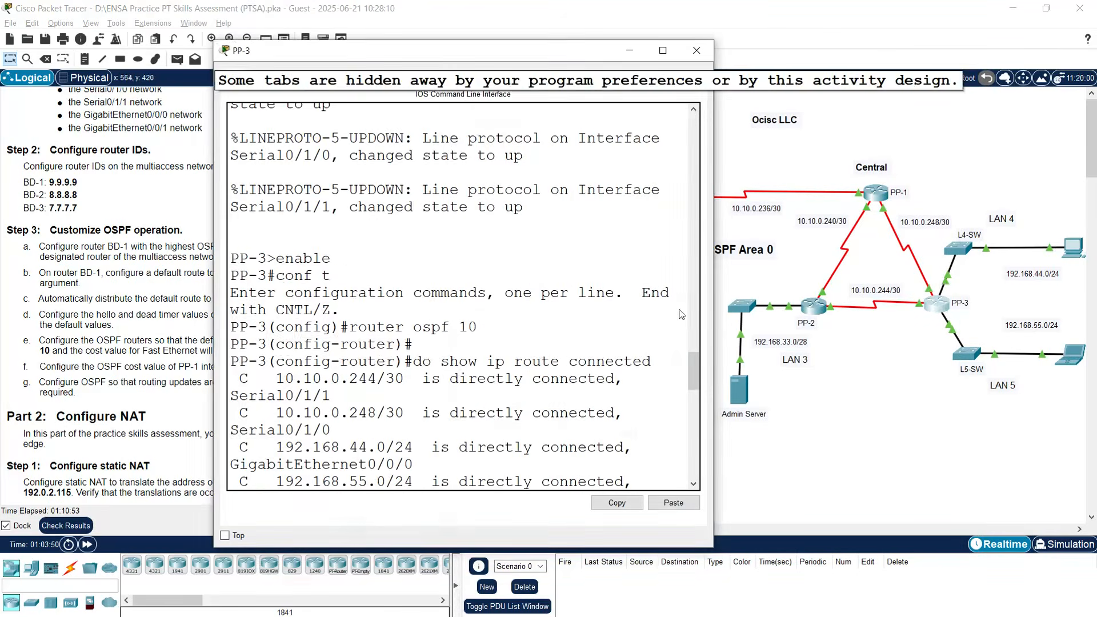
drag(711, 188, 943, 228)
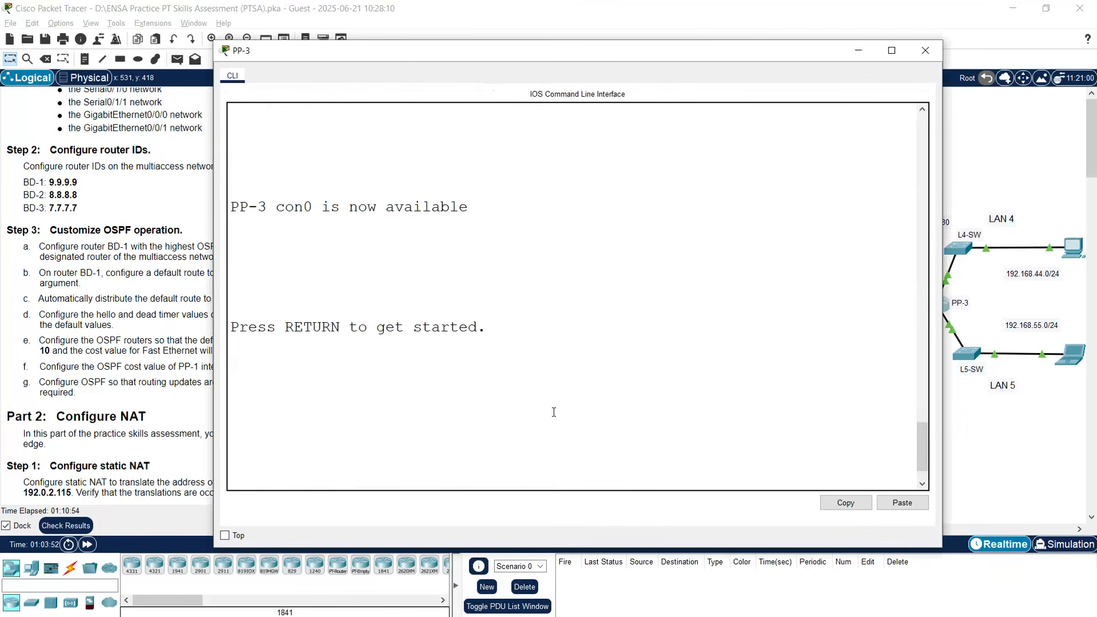
key(Return)
text(enabl)
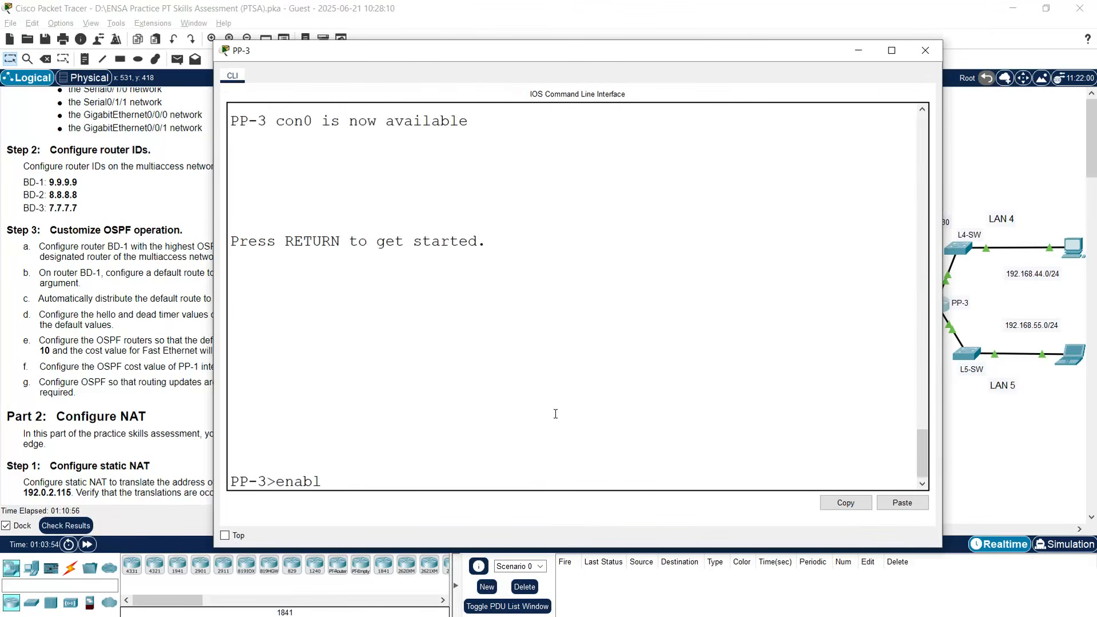
key(Return)
text(conf t)
key(Return)
text(router opsf 10)
key(Return)
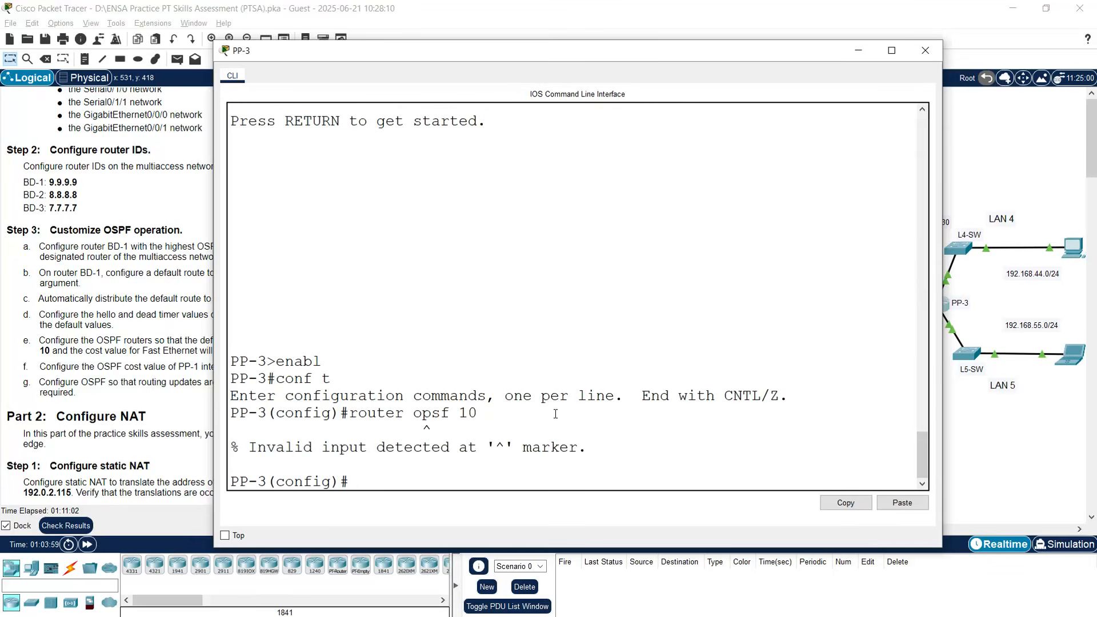
text(router ospf 10)
key(Return)
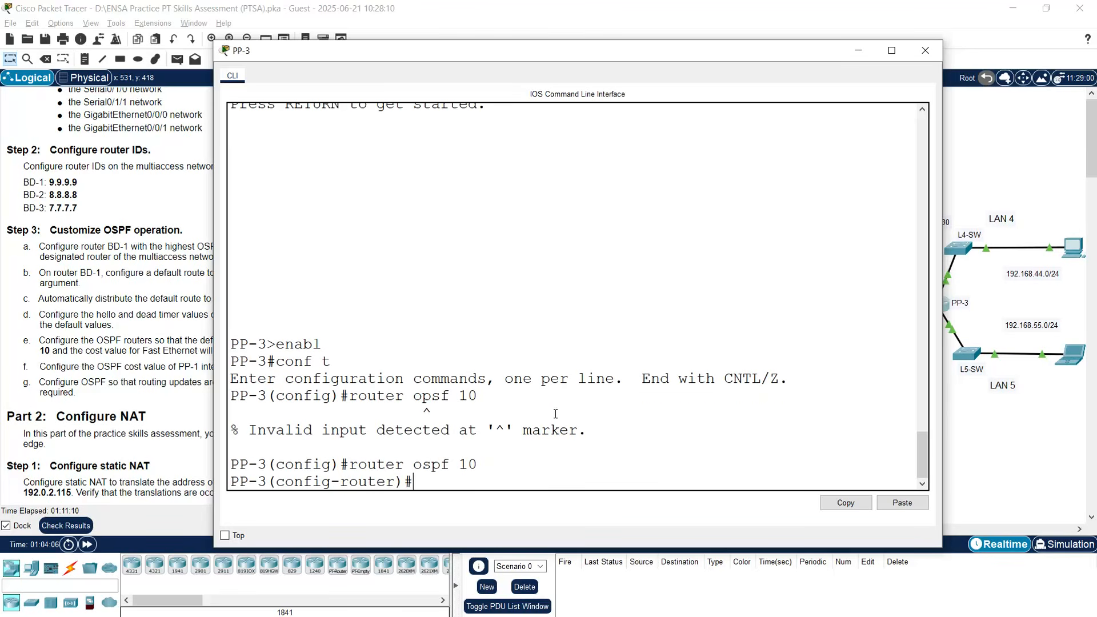
Set PP-3's OSPF reference bandwidth with the copied auto-cost reference-bandwidth 10000 command and close its CLI.
right_click(497, 414)
click(498, 395)
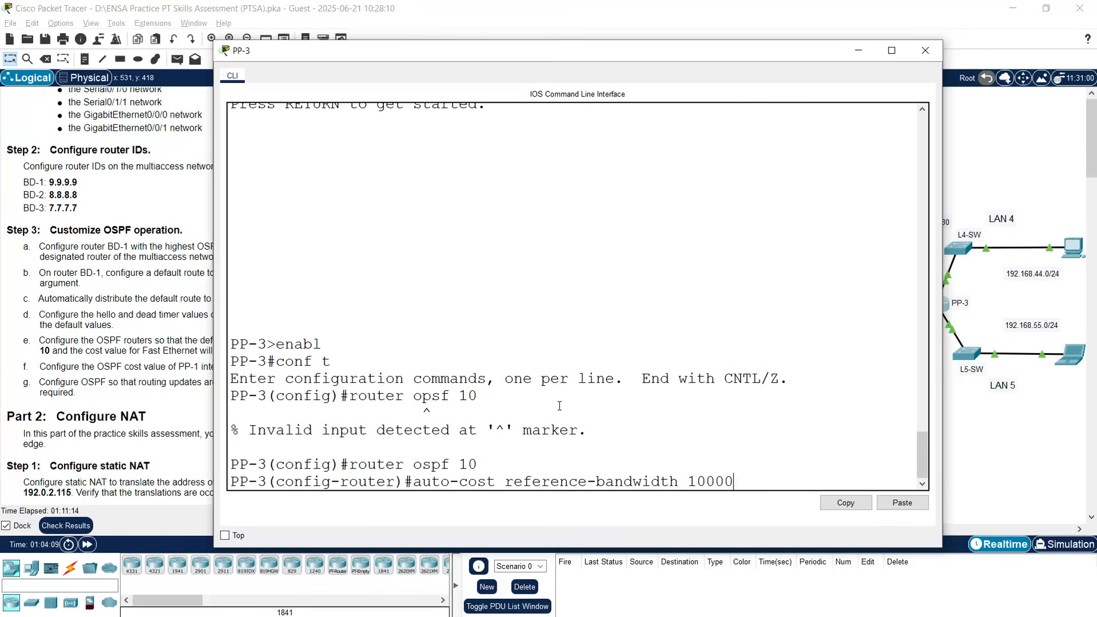
key(Return)
key(Return)
key(Return)
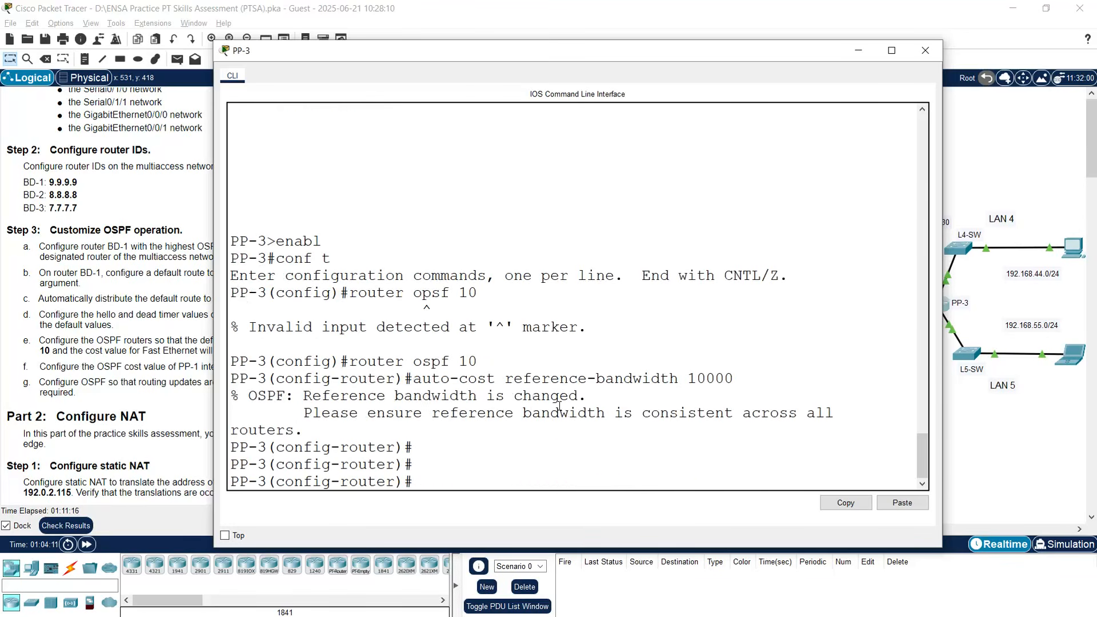
click(925, 51)
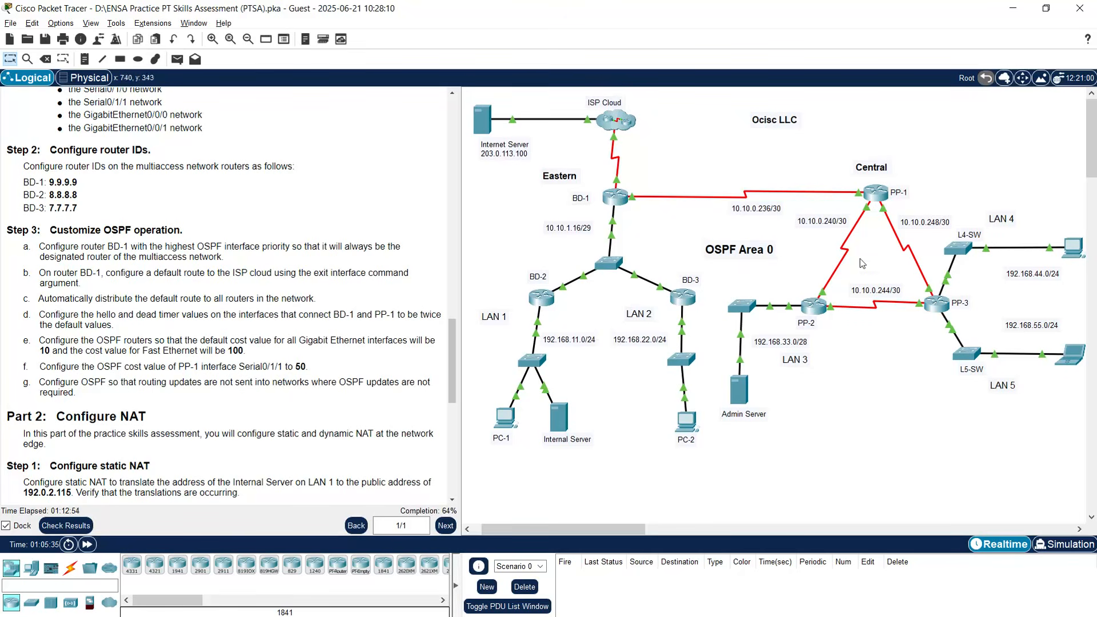
Reopen PP-1's CLI in a larger window and enter configuration of interface s0/1/1.
mouse_move(867, 211)
click(875, 193)
drag(594, 130, 507, 61)
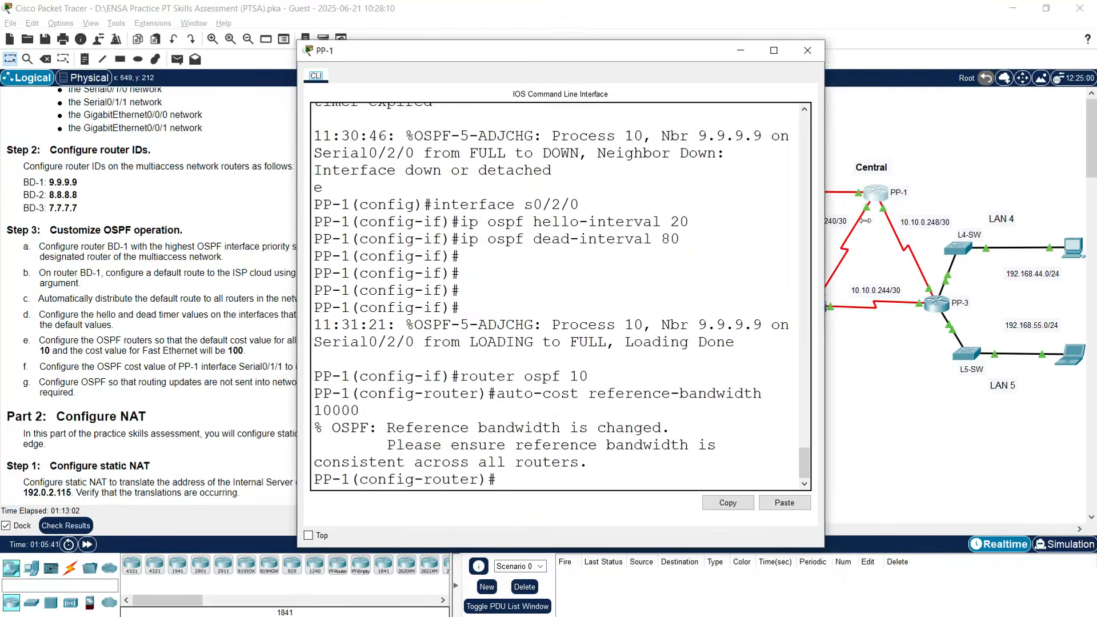
drag(866, 220, 926, 220)
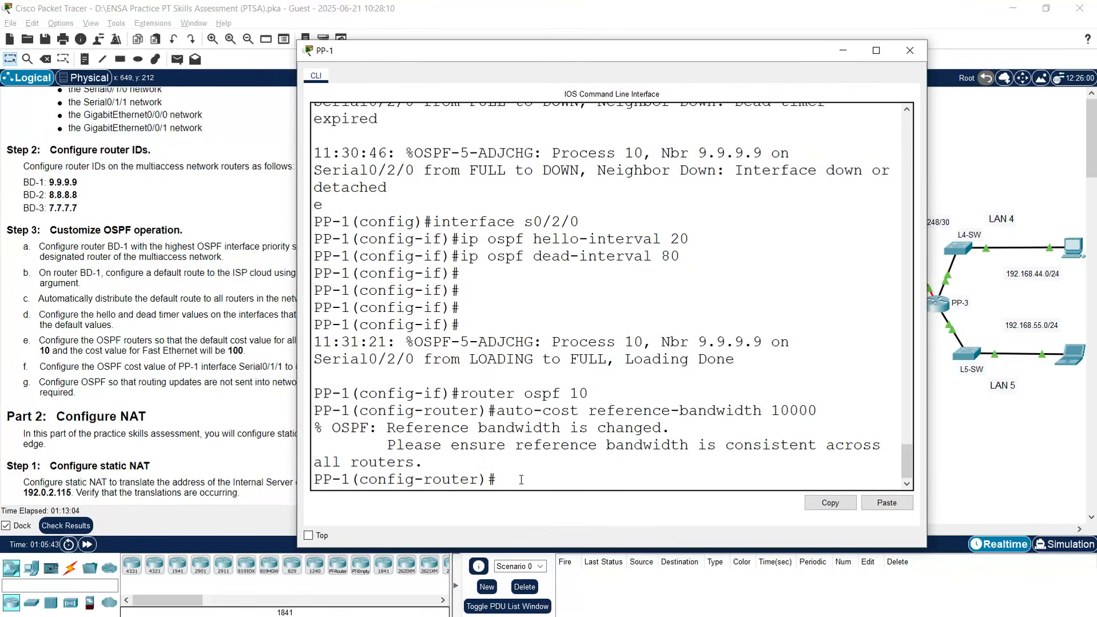
key(Return)
key(Return)
text(interface s0/1/1)
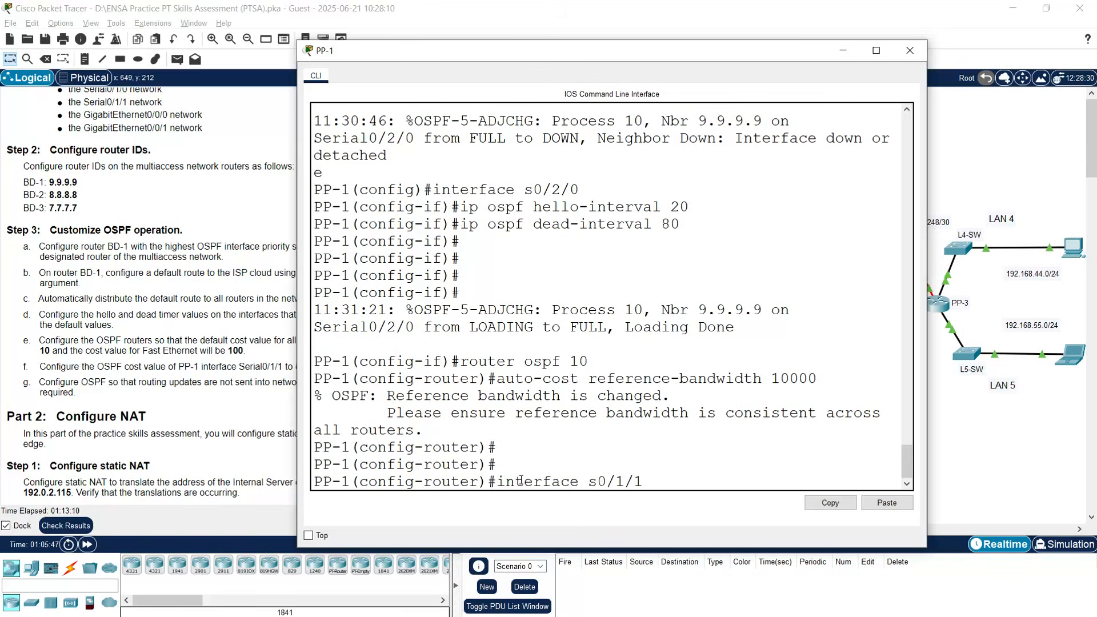
key(Return)
Set the OSPF cost of PP-1's s0/1/1 with ip ospf cost 50 and close the CLI window.
text(ip ospf cost)
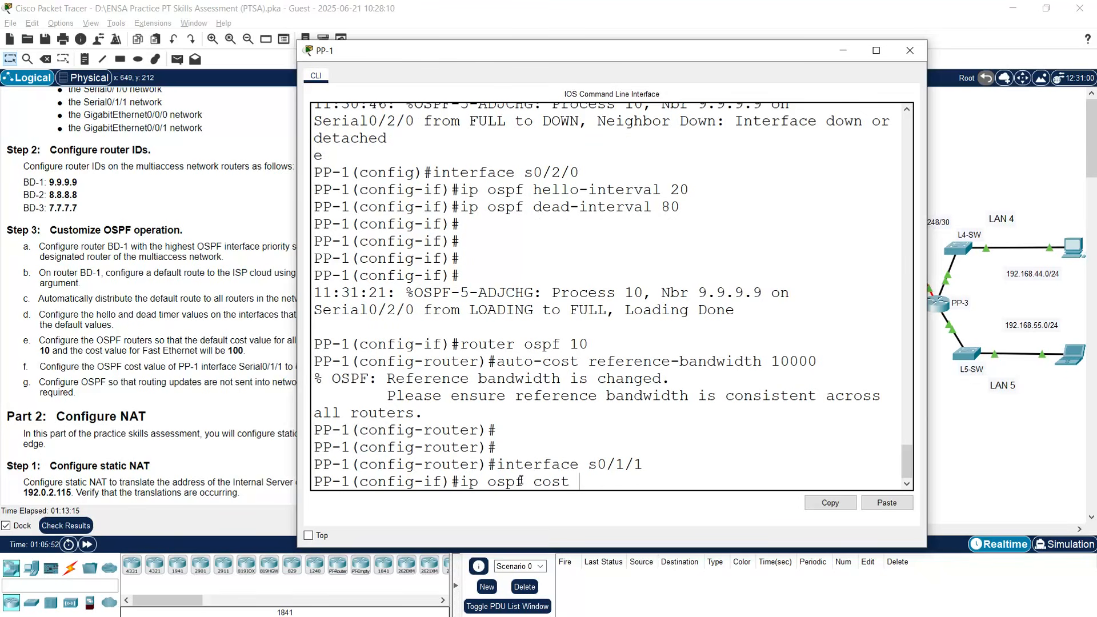
text(5)
key(Return)
key(Return)
key(Return)
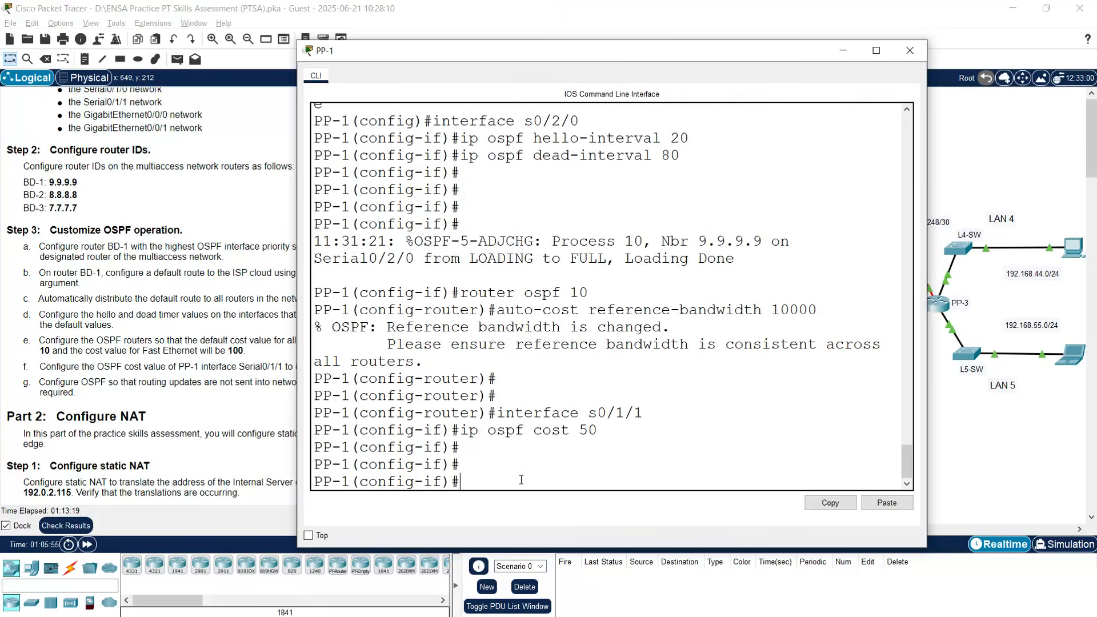
click(910, 51)
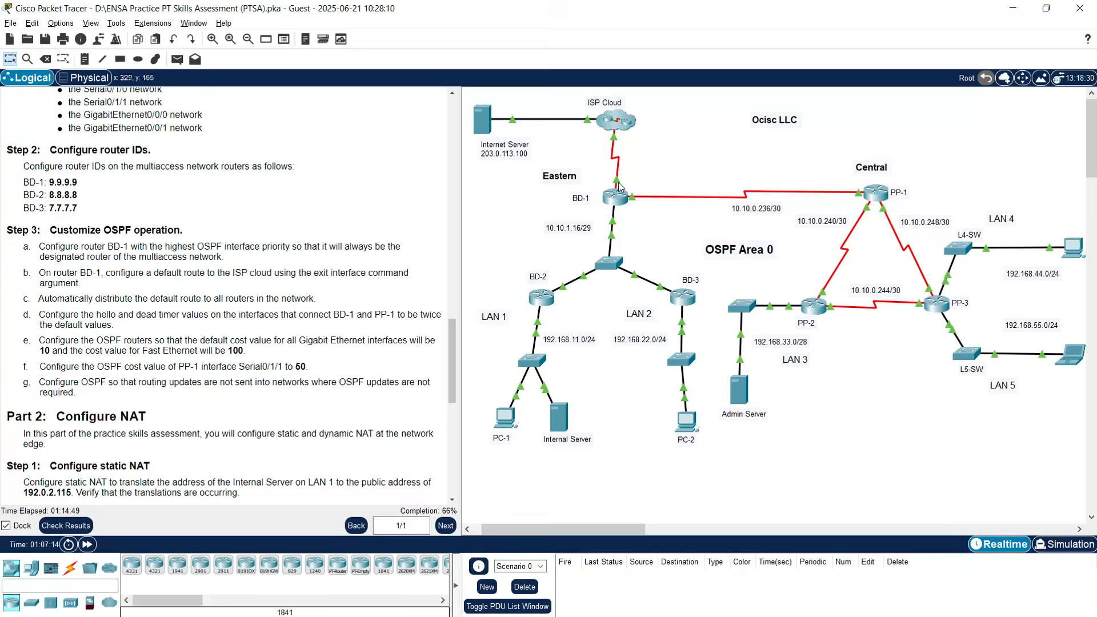
Stop OSPF updates on BD-1's ISP link with passive-interface s0/1/1, working in an enlarged CLI window, and close the CLI.
mouse_move(617, 184)
click(616, 197)
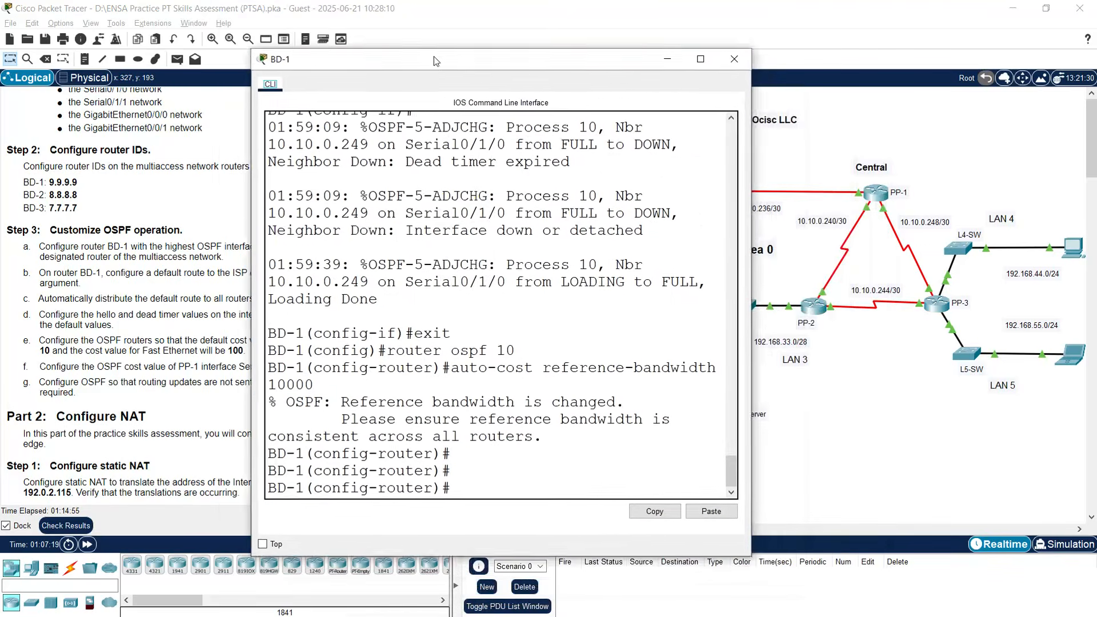
drag(724, 235, 944, 236)
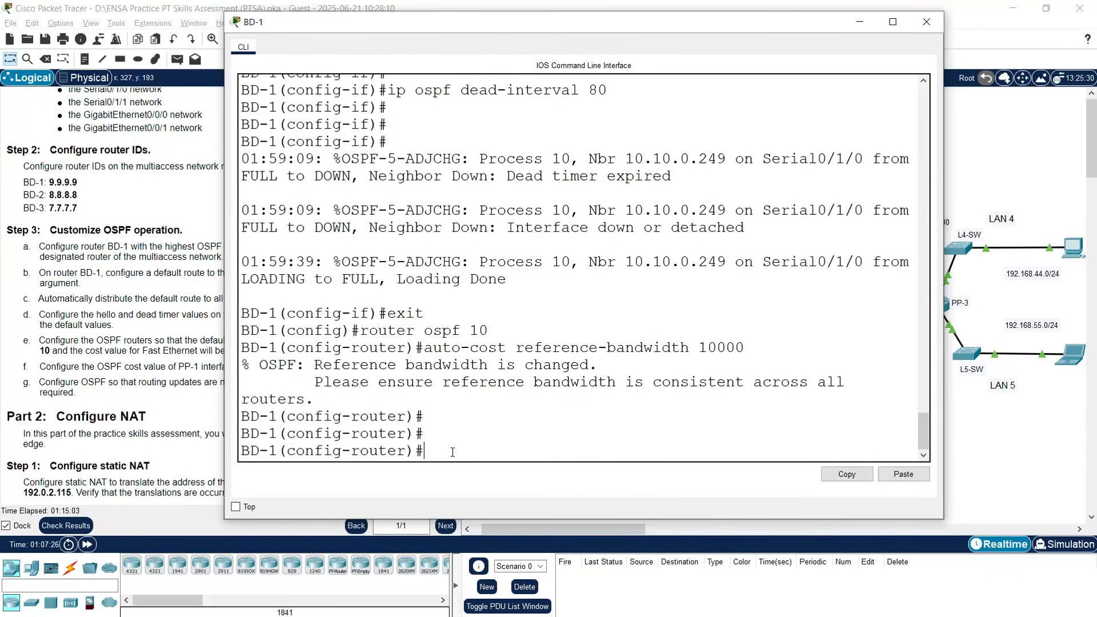
text(assive-interface s)
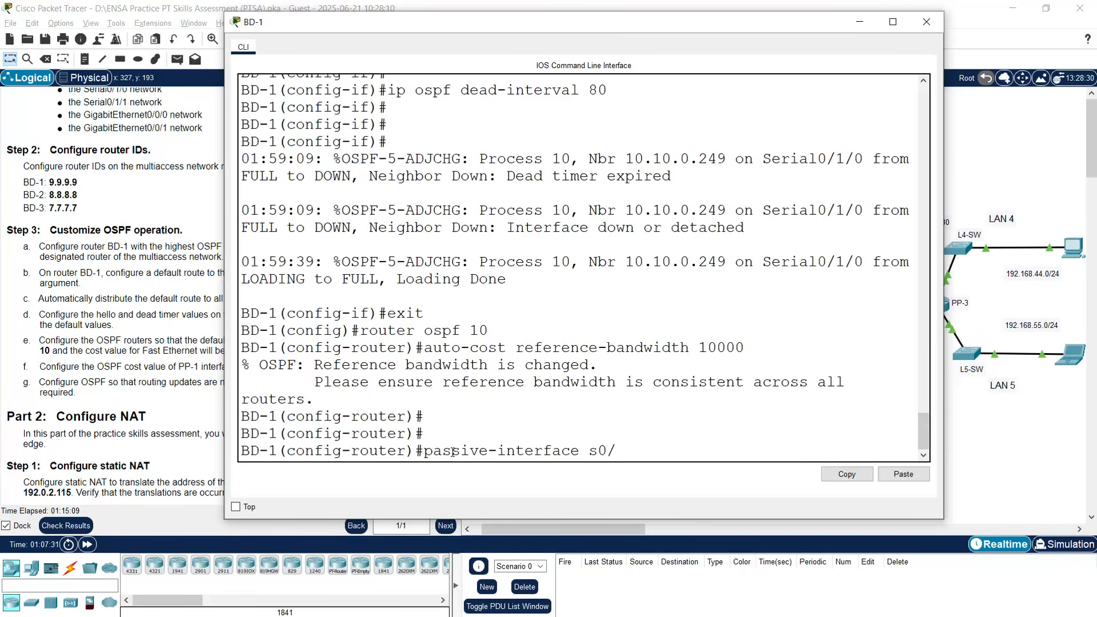
text(0/1/1)
key(Return)
key(Return)
key(Return)
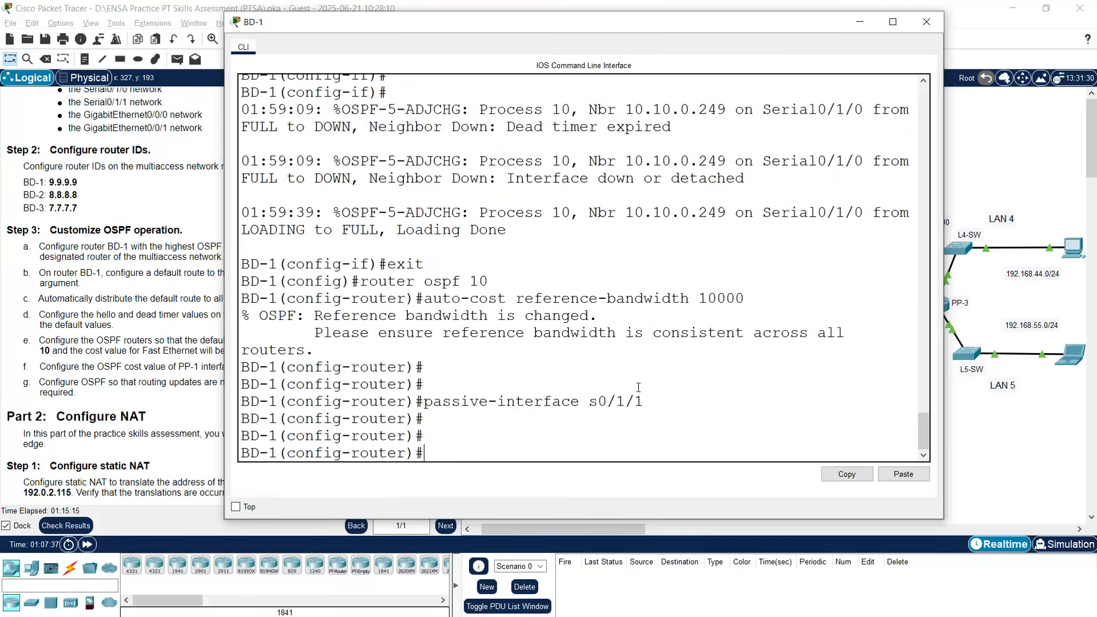
click(926, 22)
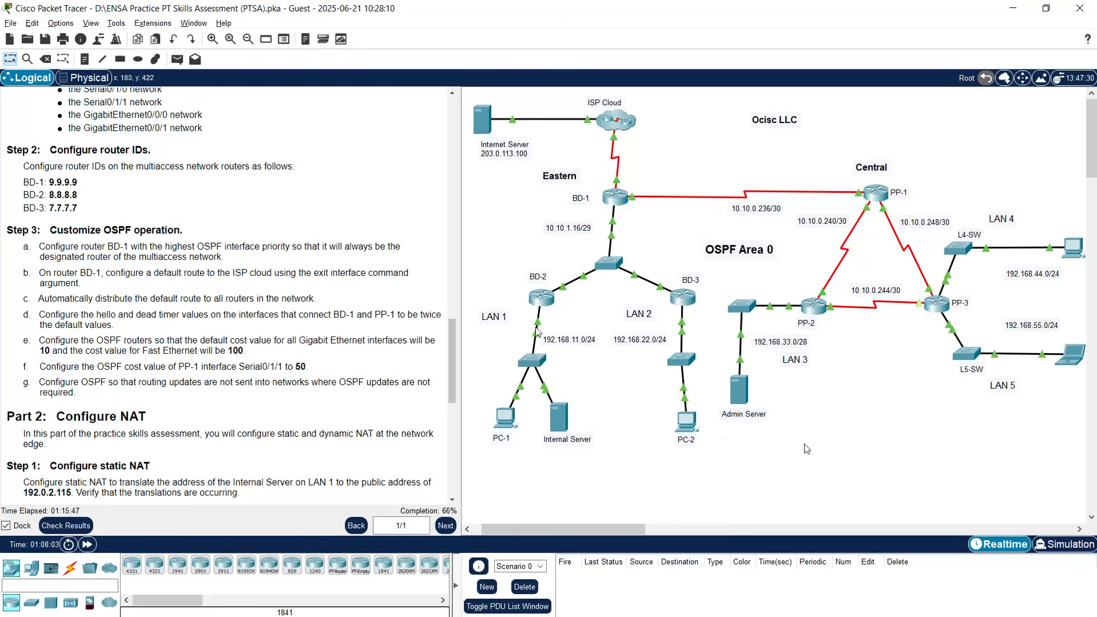
Open BD-2's CLI in a larger window, ready at its OSPF router configuration prompt.
mouse_move(536, 327)
mouse_move(681, 324)
click(541, 297)
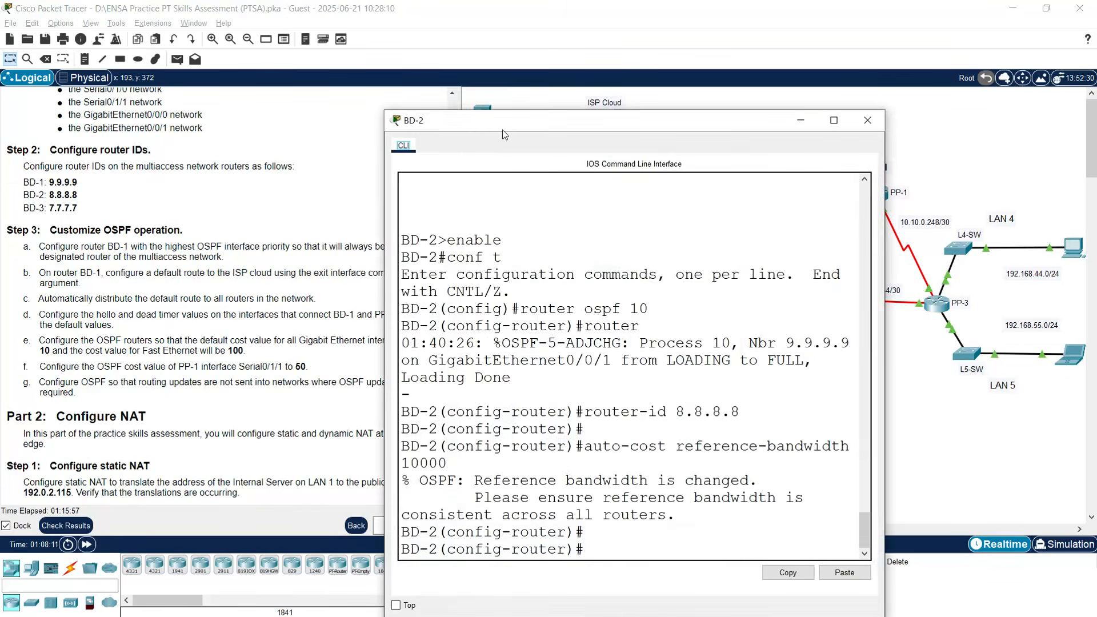
drag(503, 129, 298, 43)
drag(678, 215, 909, 214)
click(426, 459)
key(Return)
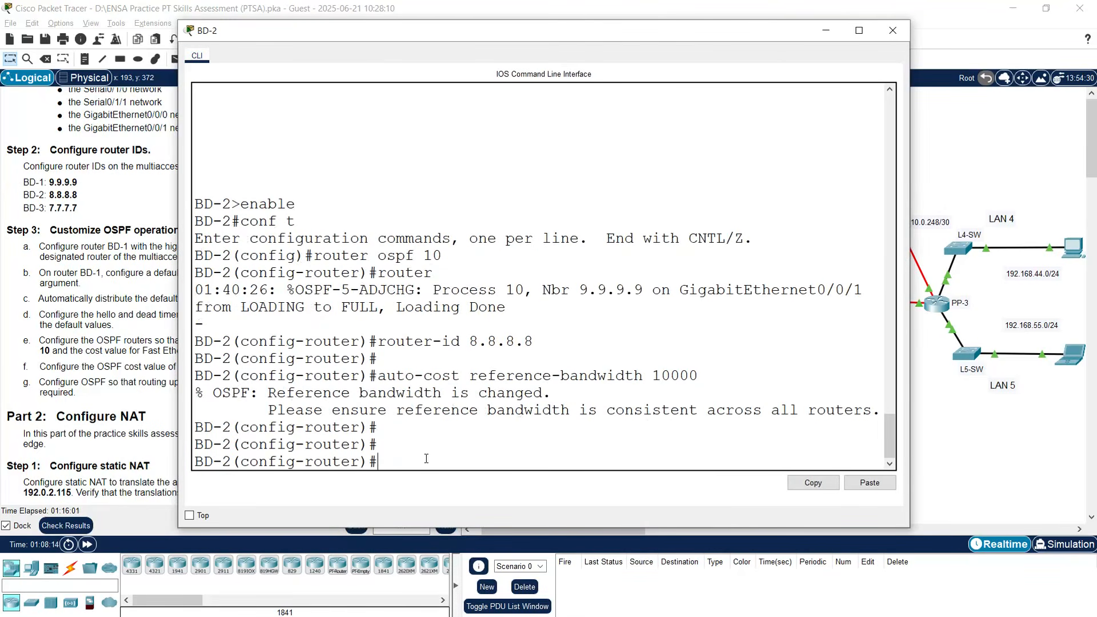
text(interface)
key(BackSpace)
key(BackSpace)
key(BackSpace)
key(BackSpace)
key(BackSpace)
key(BackSpace)
key(BackSpace)
key(BackSpace)
key(BackSpace)
key(BackSpace)
Stop OSPF updates into LAN 1 on BD-2 with passive-interface g0/0/0 and close its CLI.
drag(309, 464, 358, 462)
click(387, 462)
text(passive-interf)
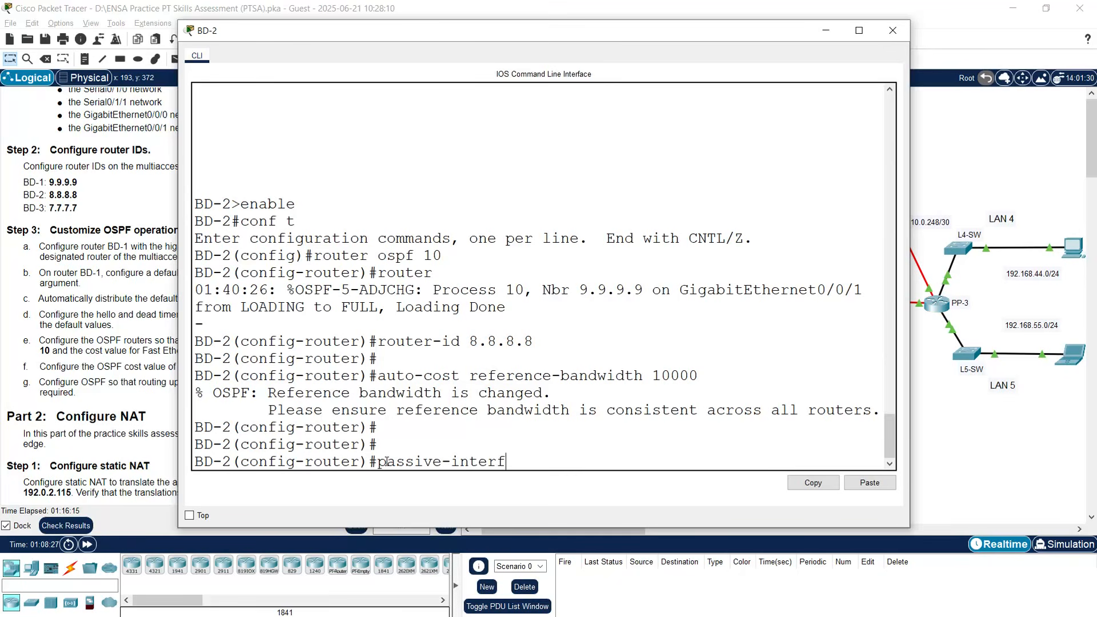
text(ace g0/0)
key(Return)
key(Return)
key(Return)
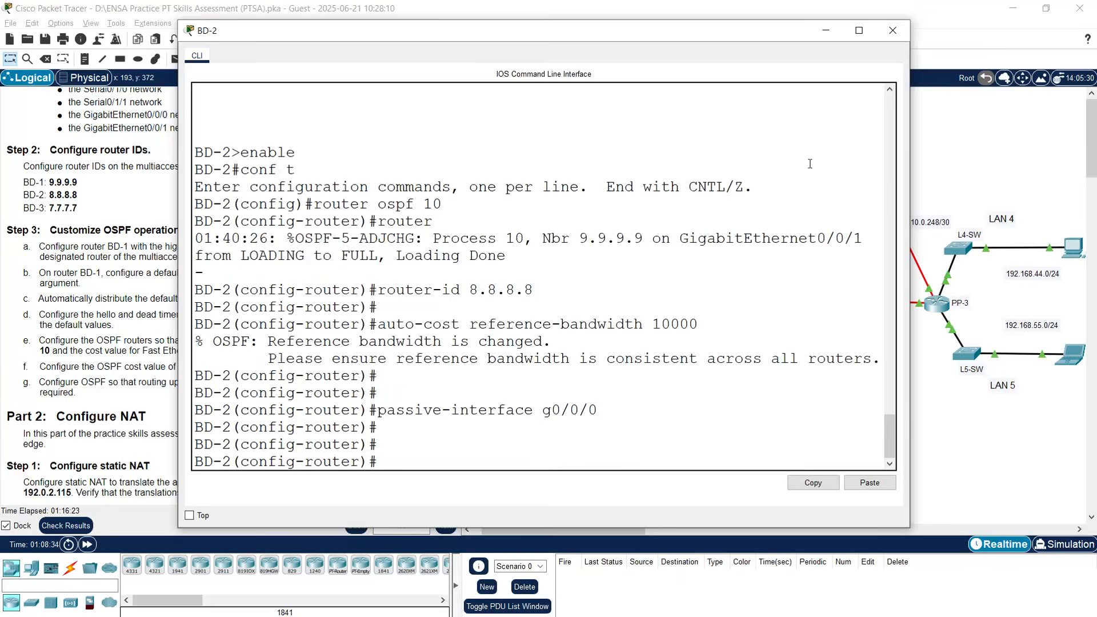
click(892, 30)
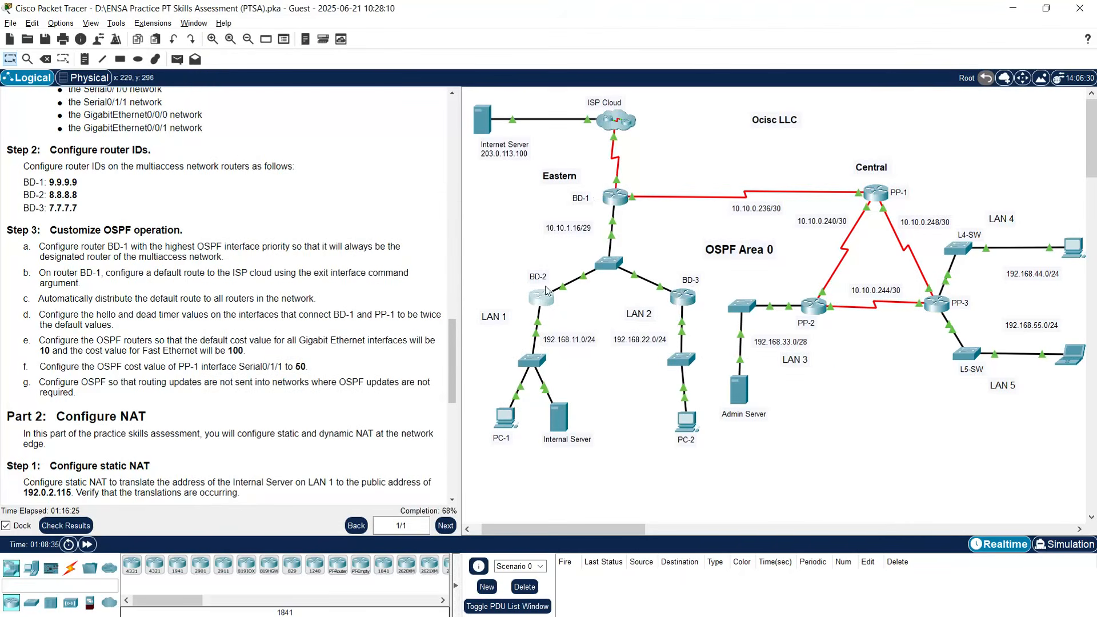
Open BD-3's CLI in a larger window, make its LAN 2 interface passive with passive-interface g0/0/0, and close it.
click(683, 303)
drag(498, 126, 405, 55)
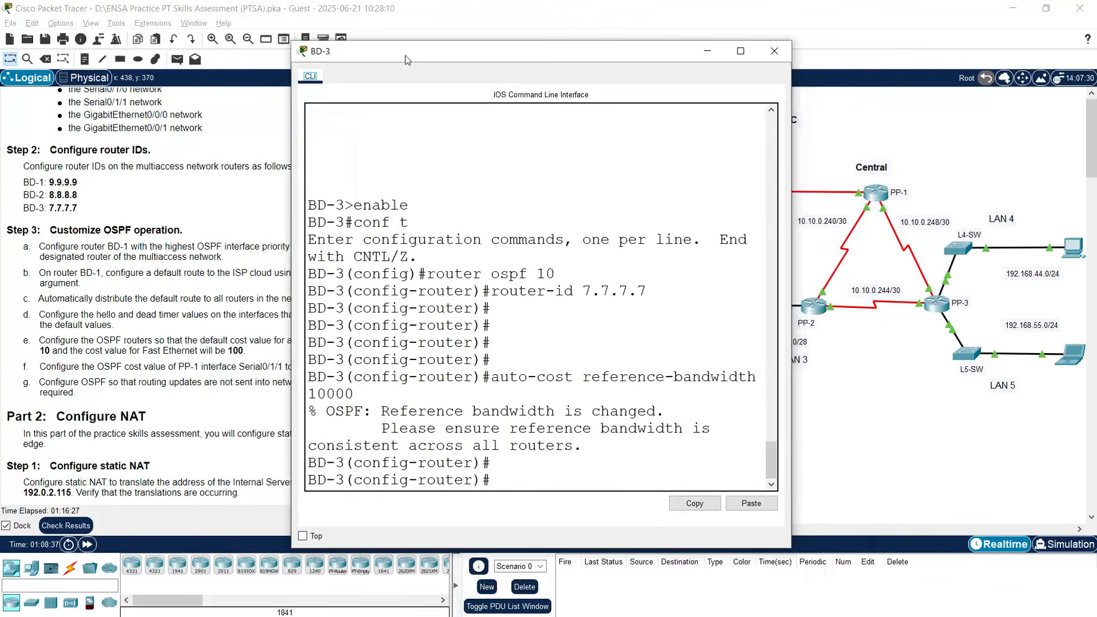
drag(791, 297, 927, 297)
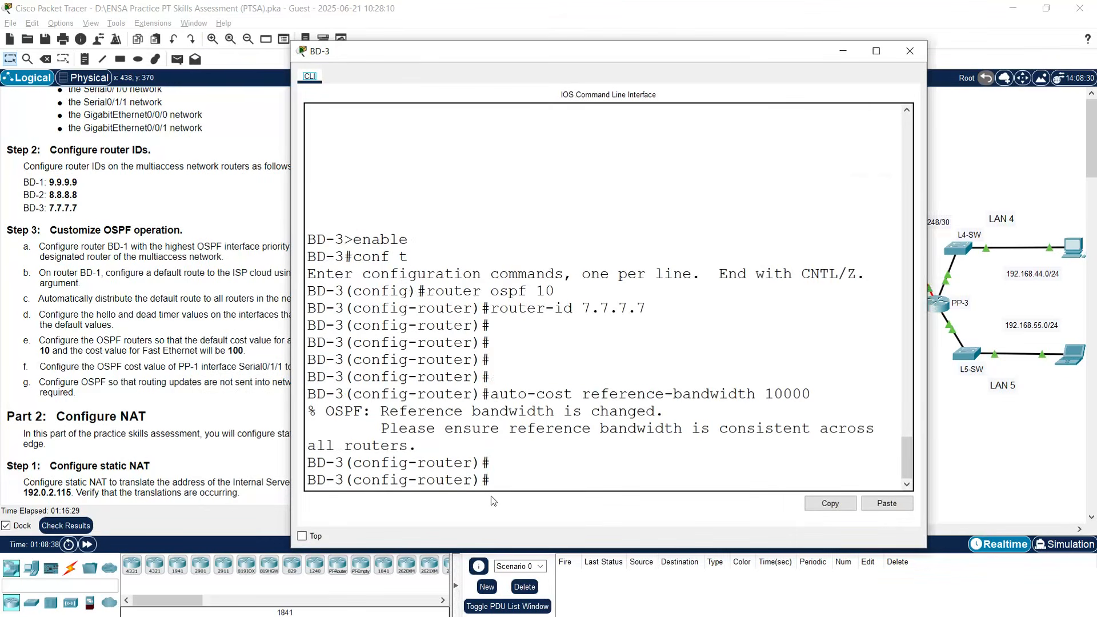
drag(473, 480, 426, 480)
click(512, 481)
text(passive-int)
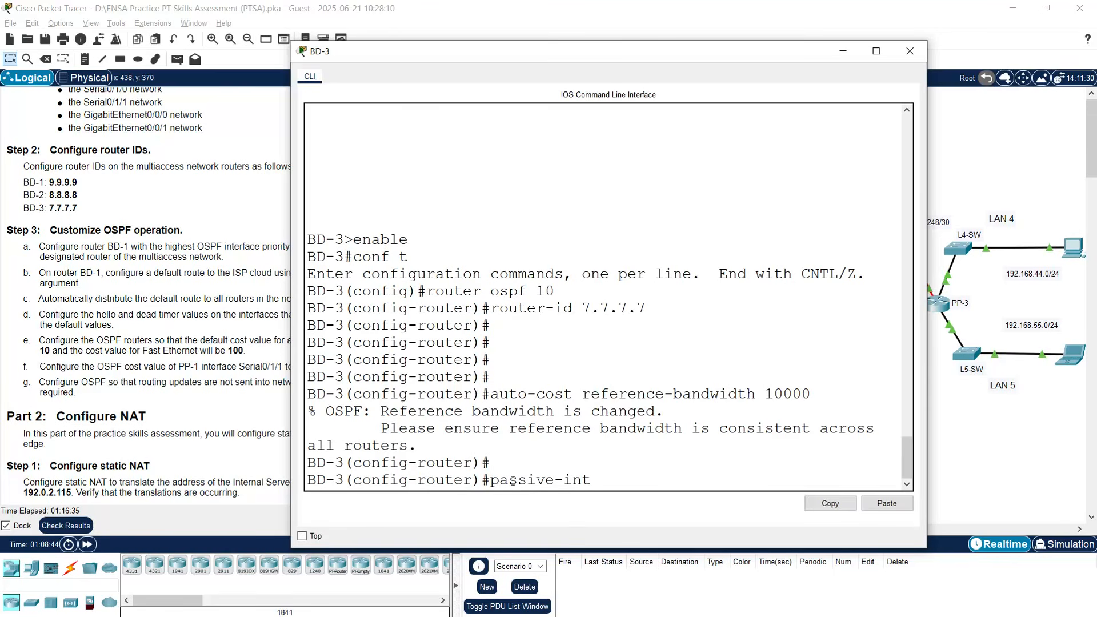
text(erface g0/0/0)
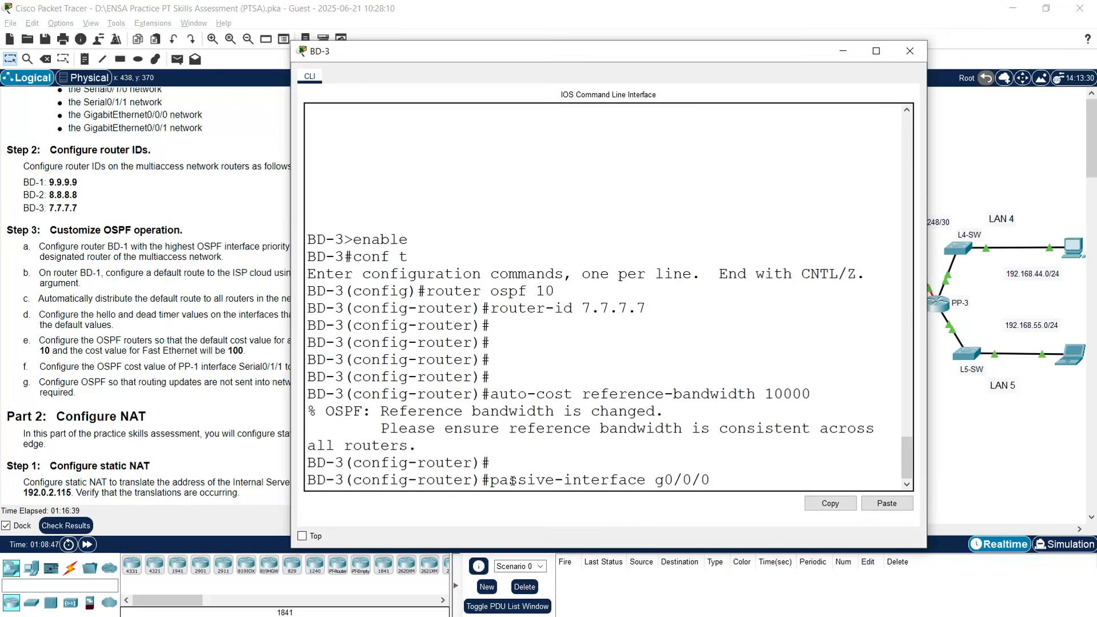
key(Return)
click(909, 51)
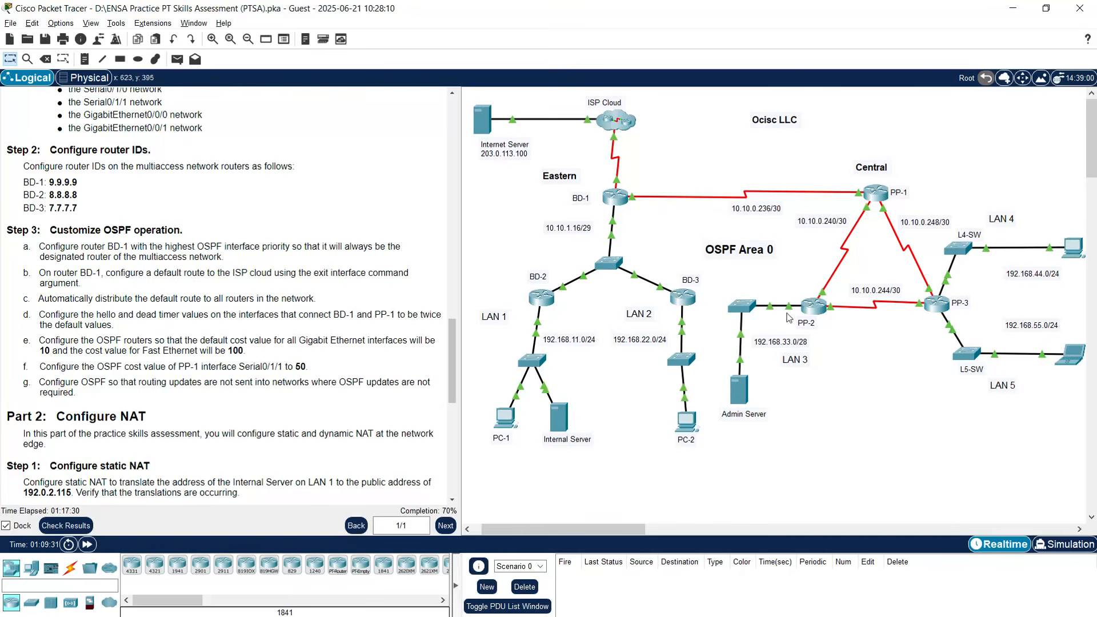
Open PP-2's CLI in a larger window, make its LAN 3 interface passive with passive-interface g0/0/0, and close it.
mouse_move(789, 307)
click(812, 314)
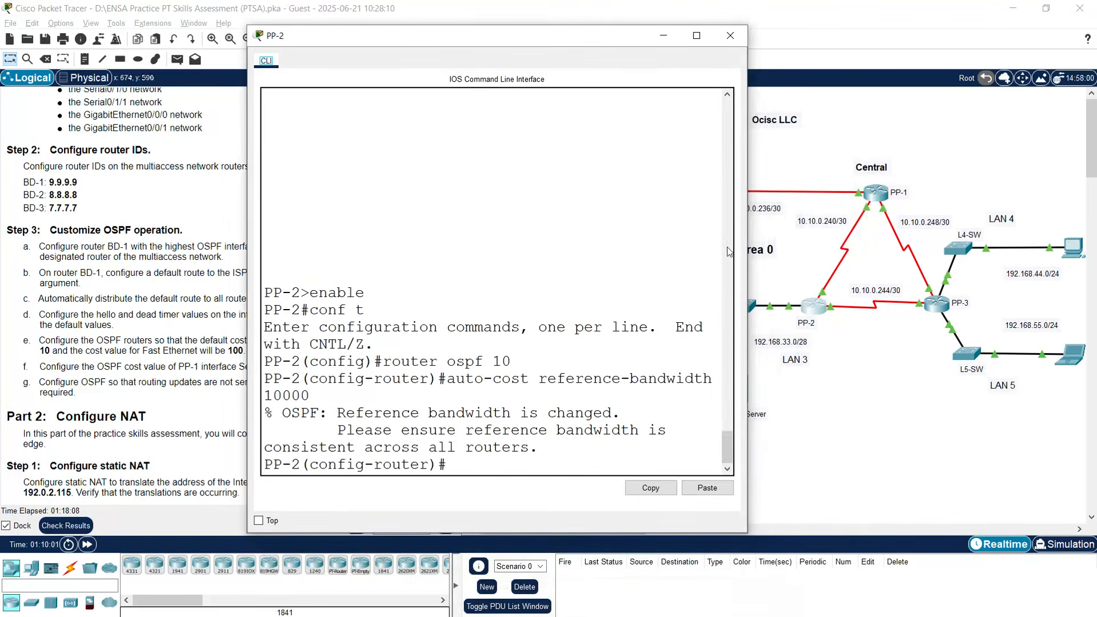
drag(746, 225, 959, 227)
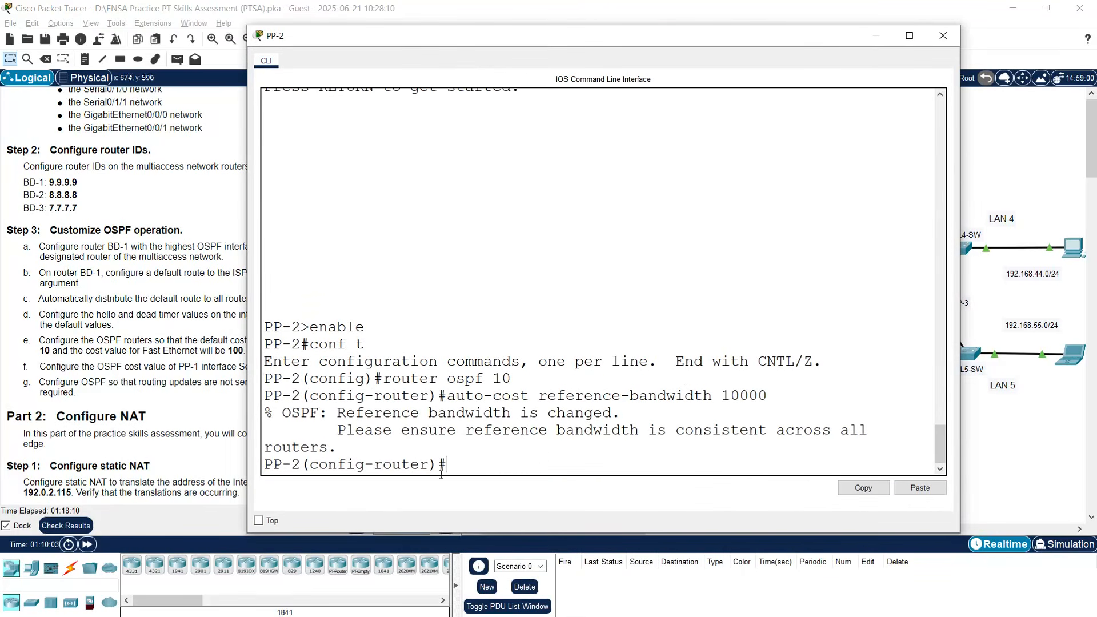
drag(381, 466, 439, 466)
click(464, 465)
text(passive-interf)
key(BackSpace)
text(rface)
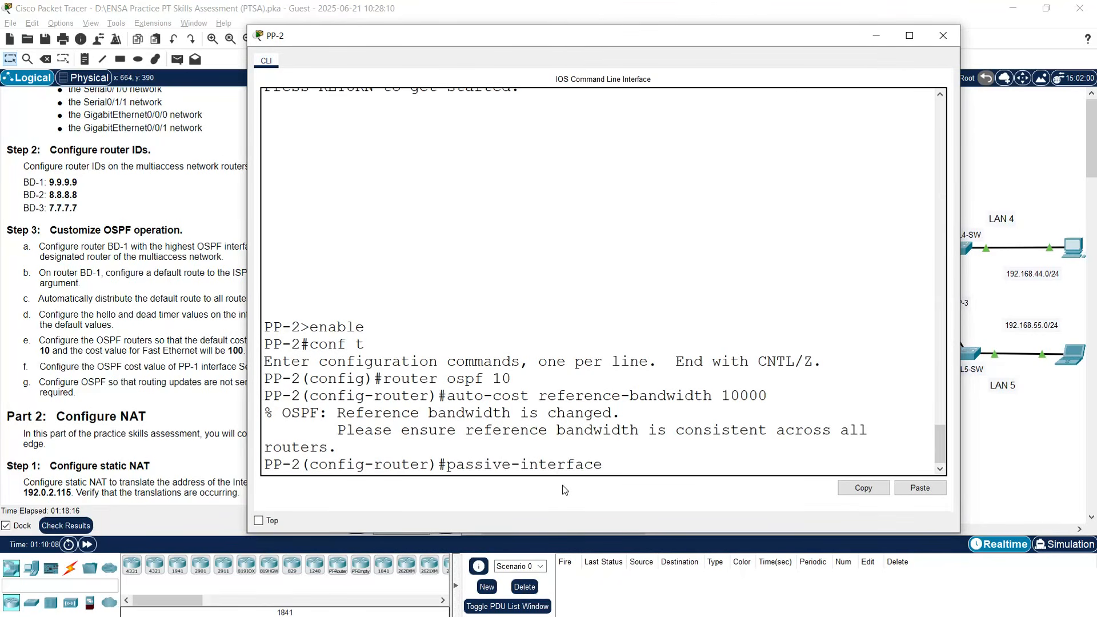
text( g0/0/0)
key(Return)
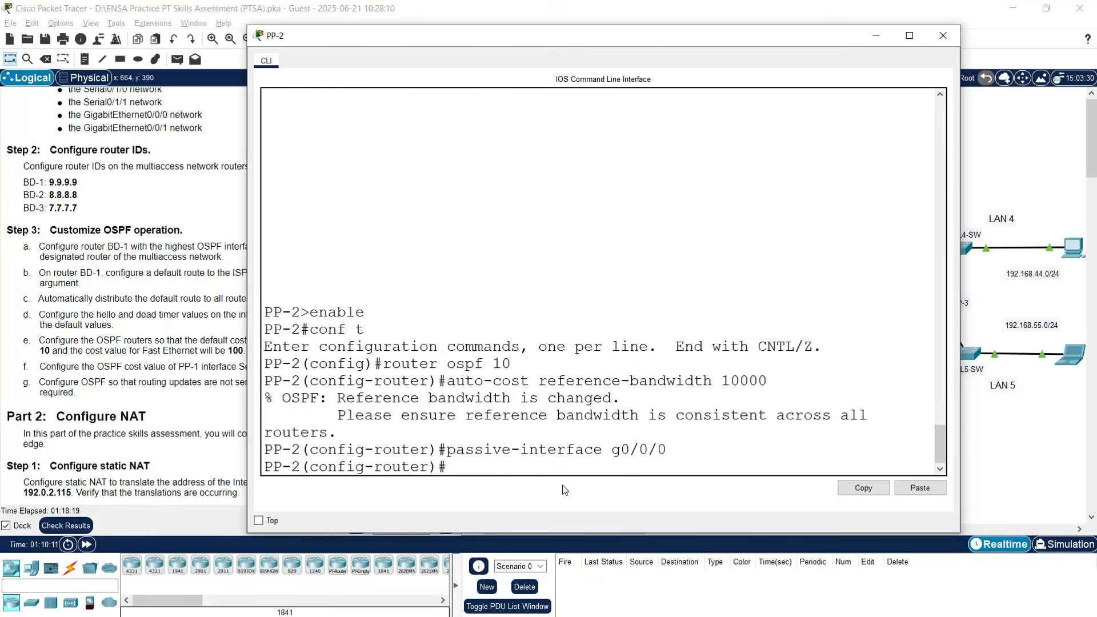
click(943, 35)
Open PP-3's CLI in a larger window and make its first LAN interface passive with passive-interface g0/0/0.
click(935, 303)
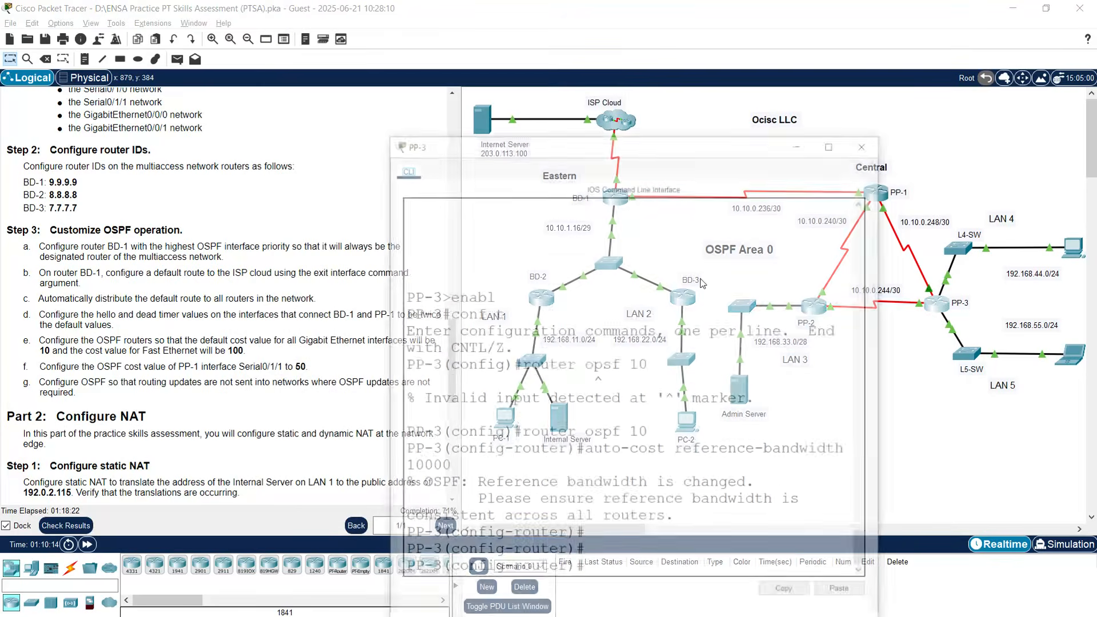
drag(589, 106, 373, 33)
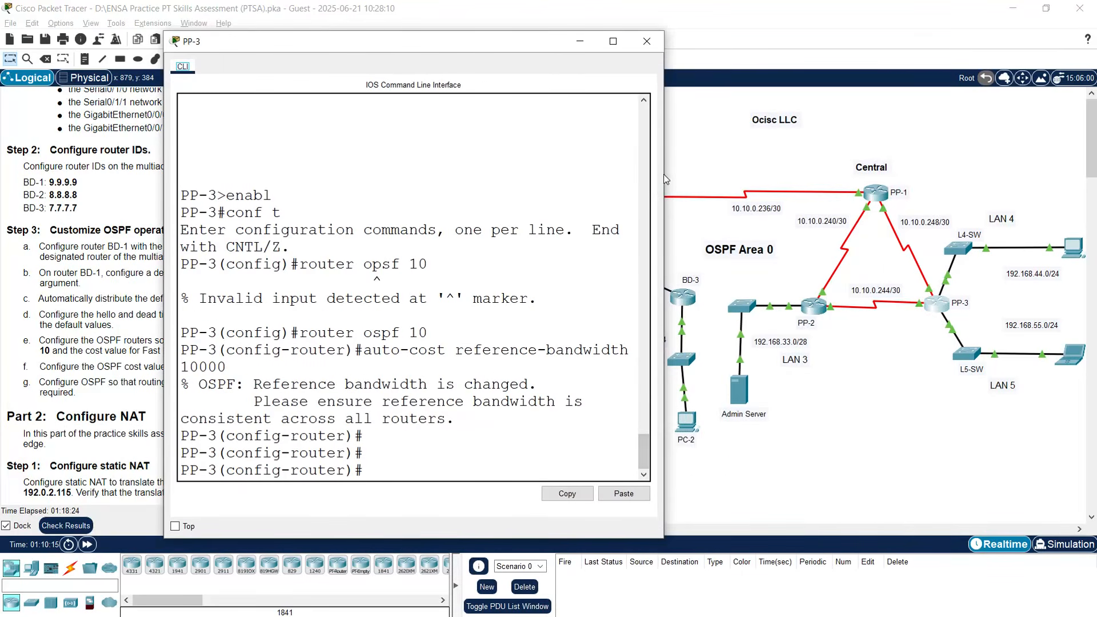
drag(664, 171, 936, 198)
drag(347, 470, 290, 471)
click(376, 469)
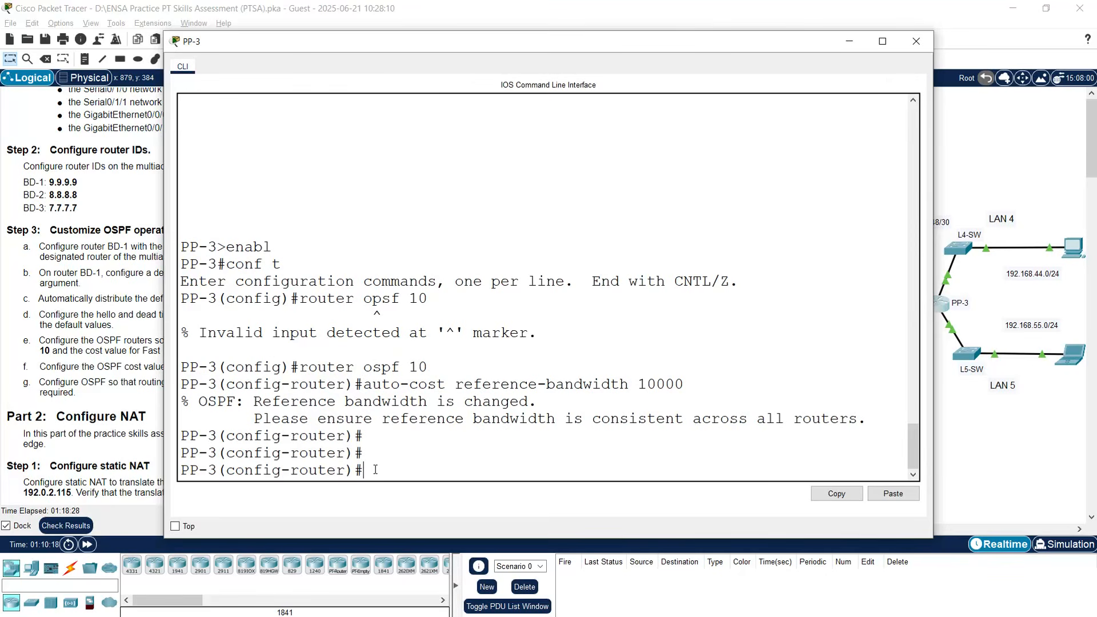
text(passive-interface )
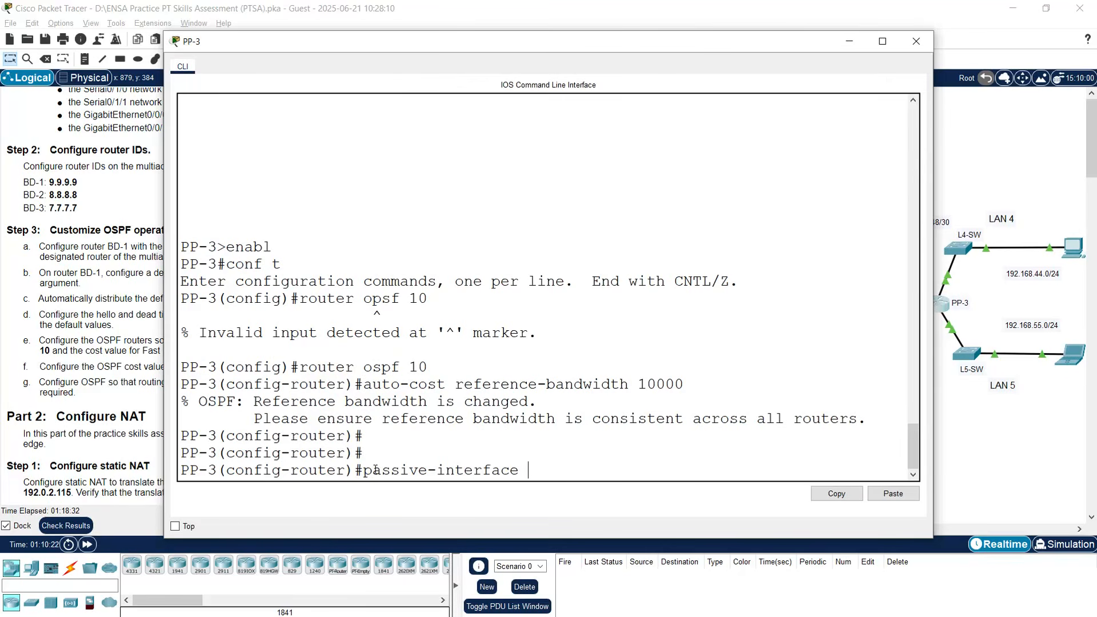
text(g0/0/0)
key(Return)
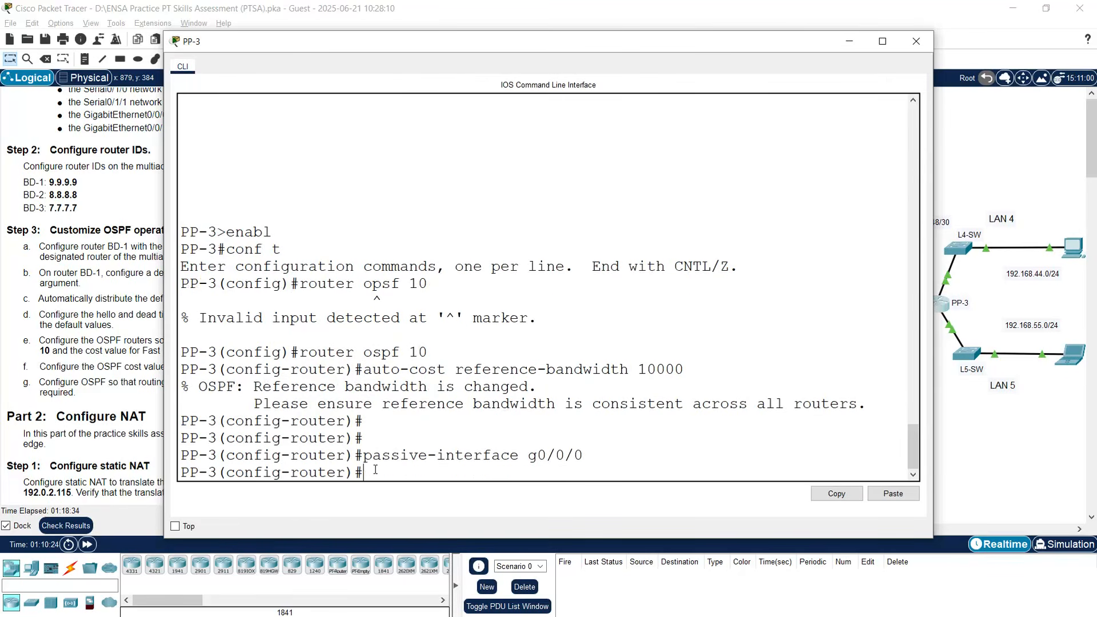
Make PP-3's second LAN interface passive with passive-interface g0/0/1 and close its CLI.
text(pas)
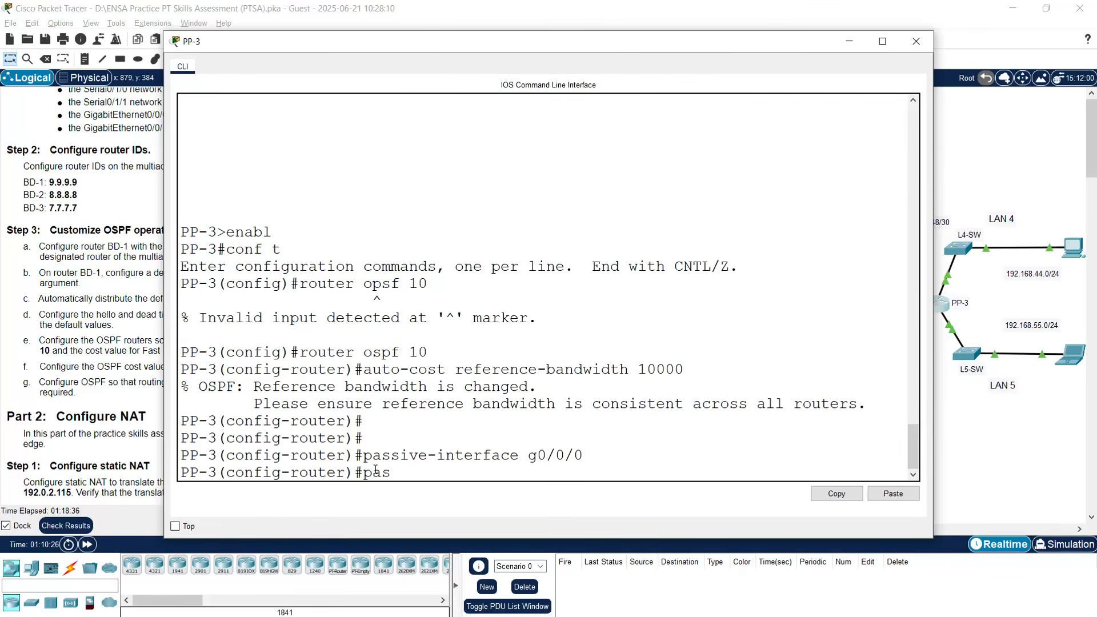
text(sive-interface g0/0/1)
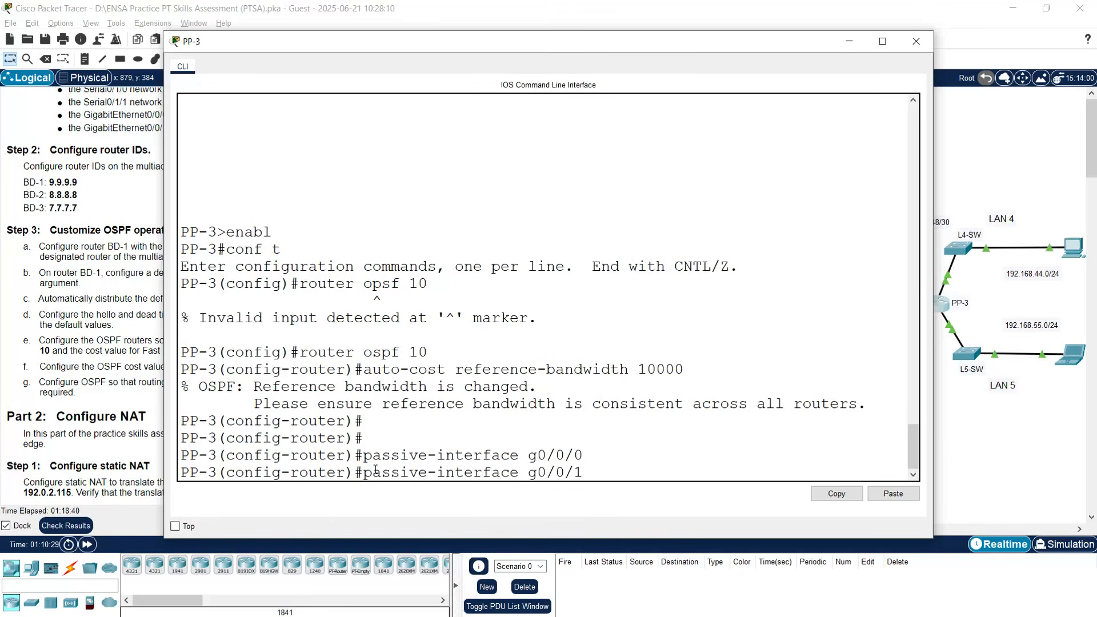
key(Return)
key(Return)
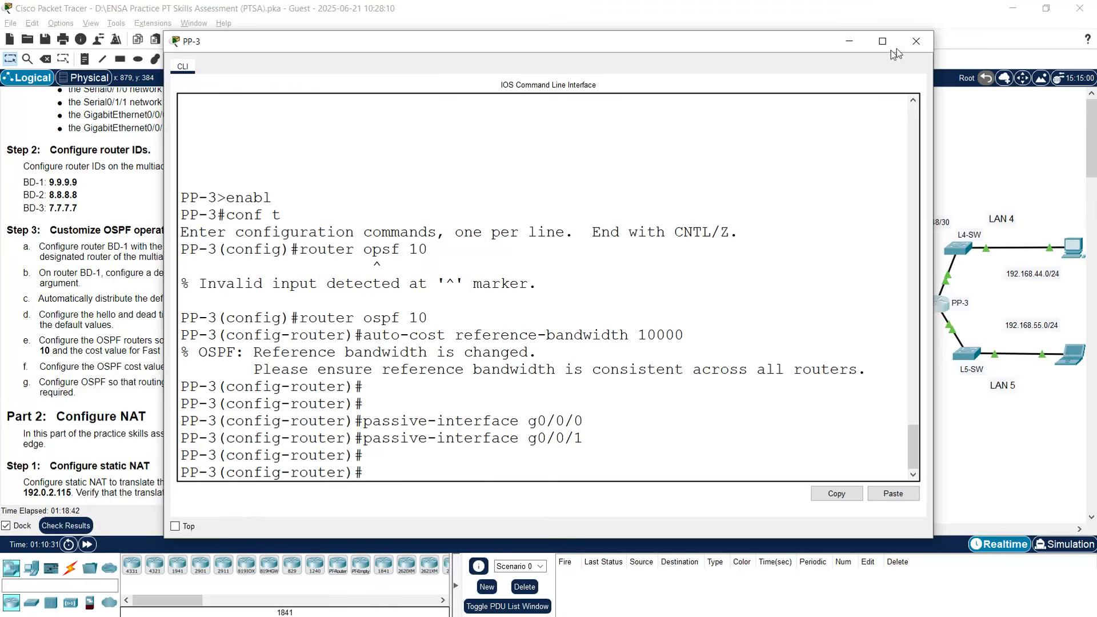
click(915, 41)
Read the Part 2 NAT instructions, look up the Internal Server's IPv4 address in its IP configuration, and close the server window.
scroll(161, 325, down, 3)
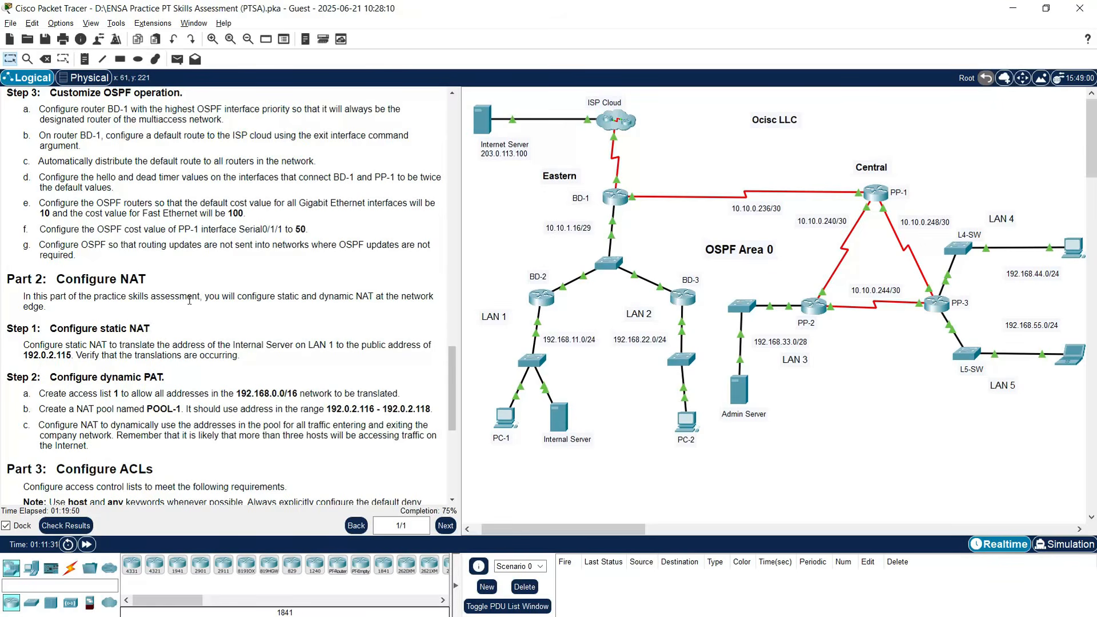
scroll(83, 337, down, 1)
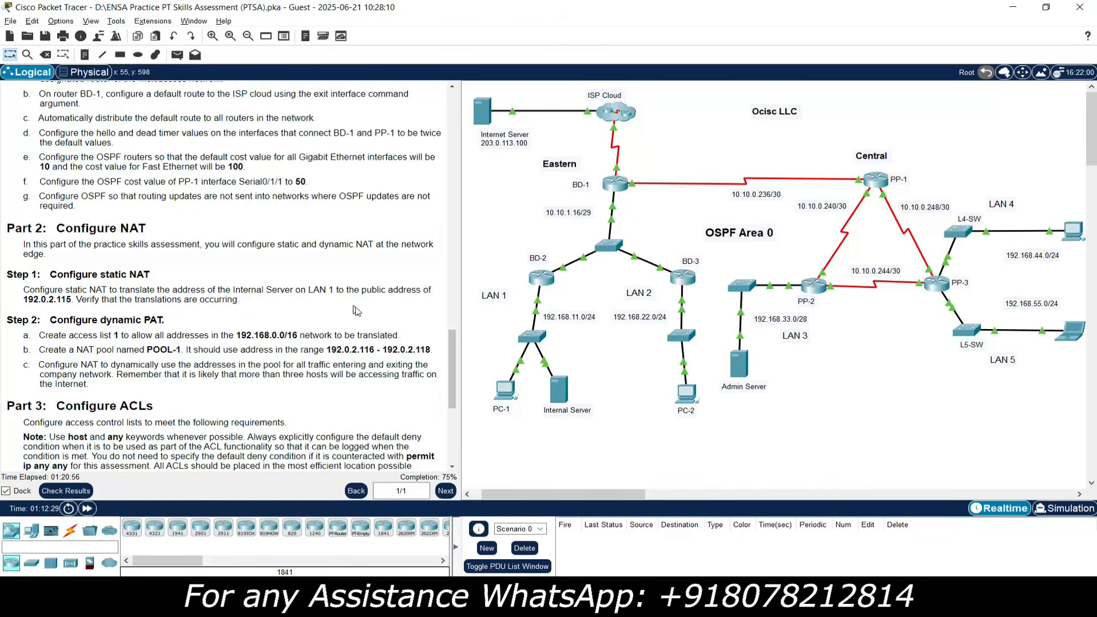
click(560, 393)
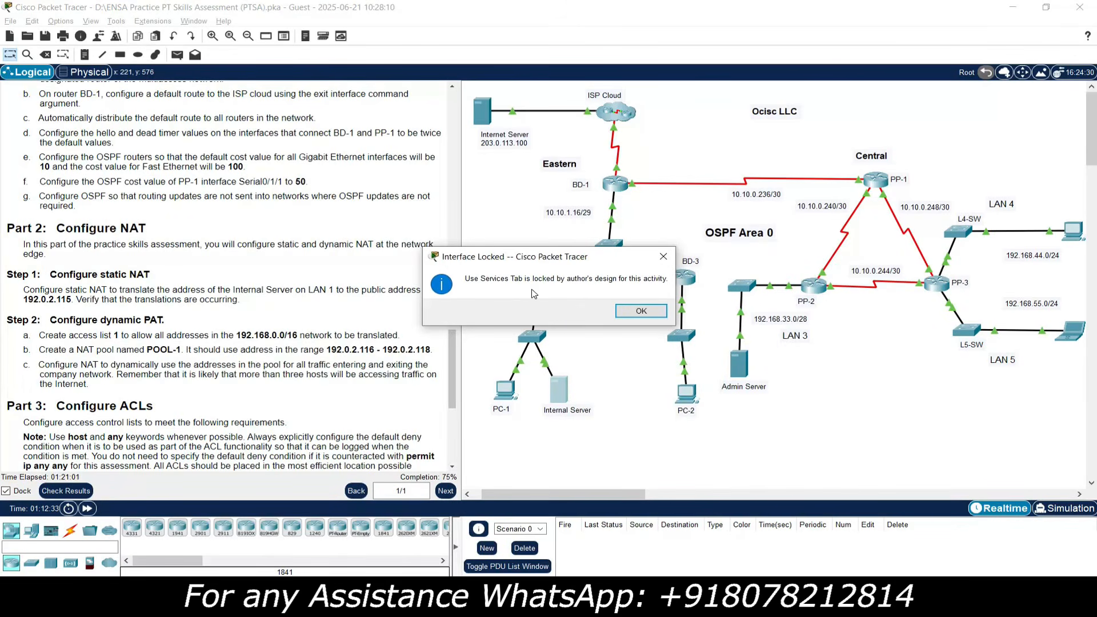
click(645, 313)
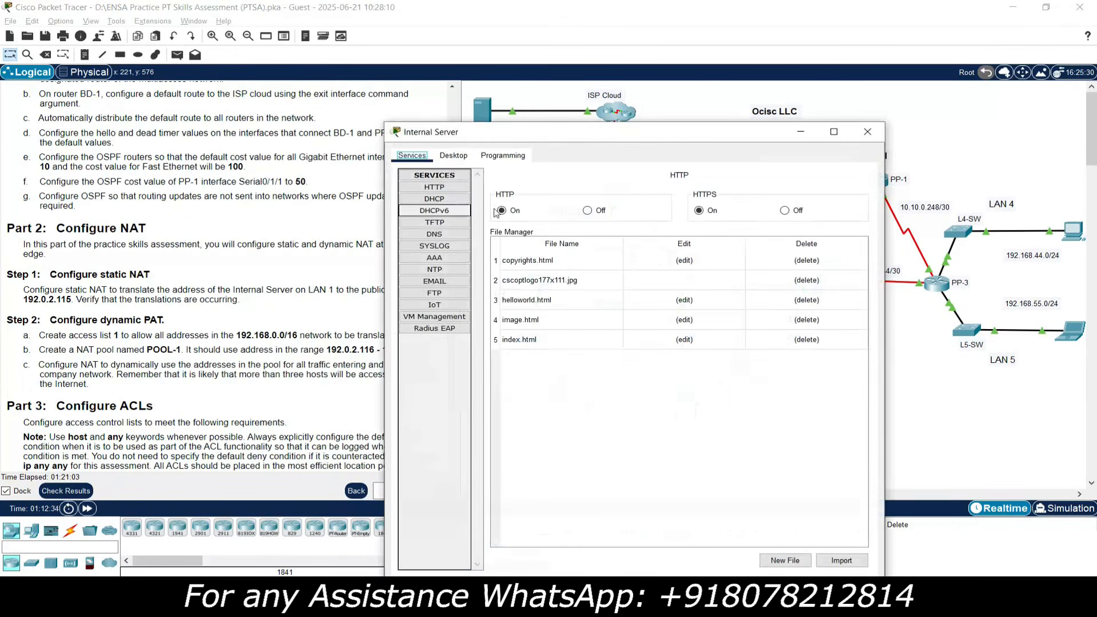
click(462, 158)
click(448, 210)
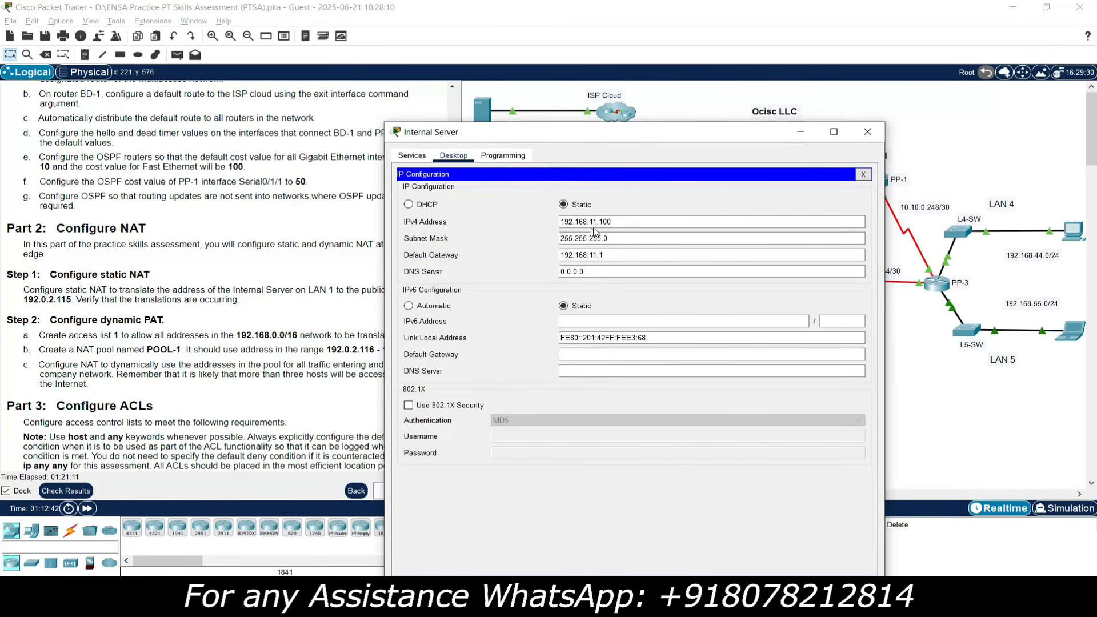
drag(616, 222, 517, 220)
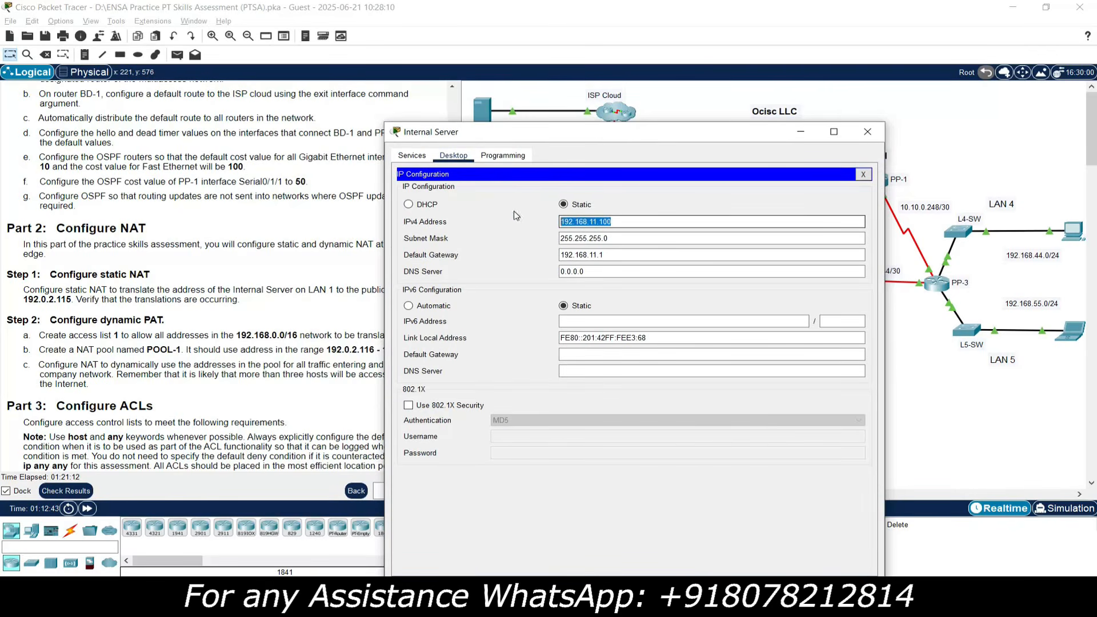
click(866, 132)
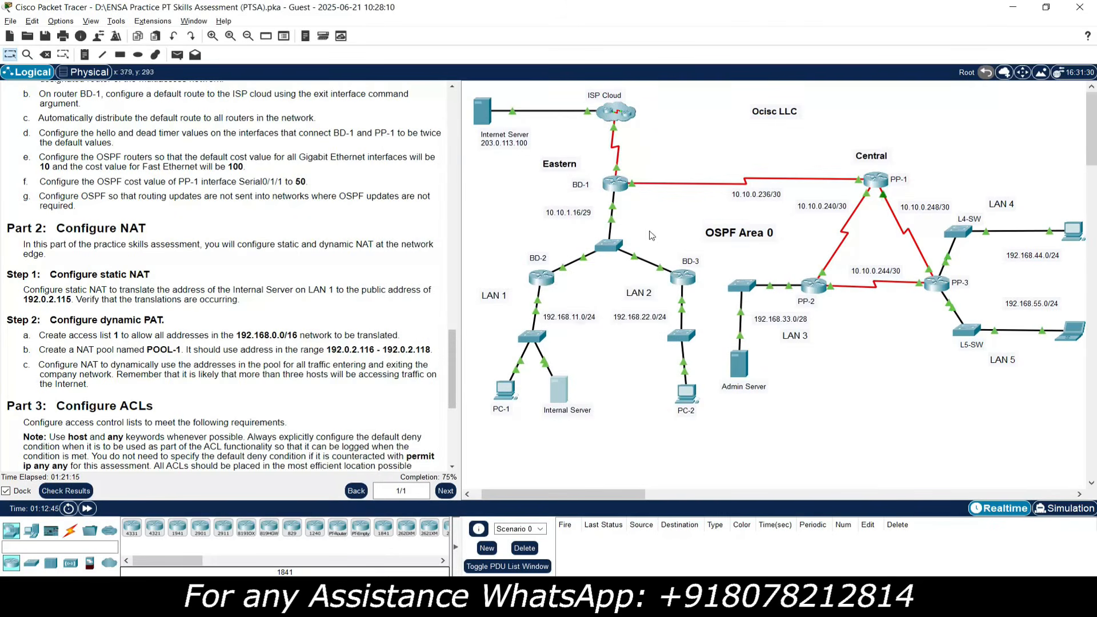
Open BD-1's CLI in a larger window and exit OSPF router configuration to global configuration mode.
click(615, 184)
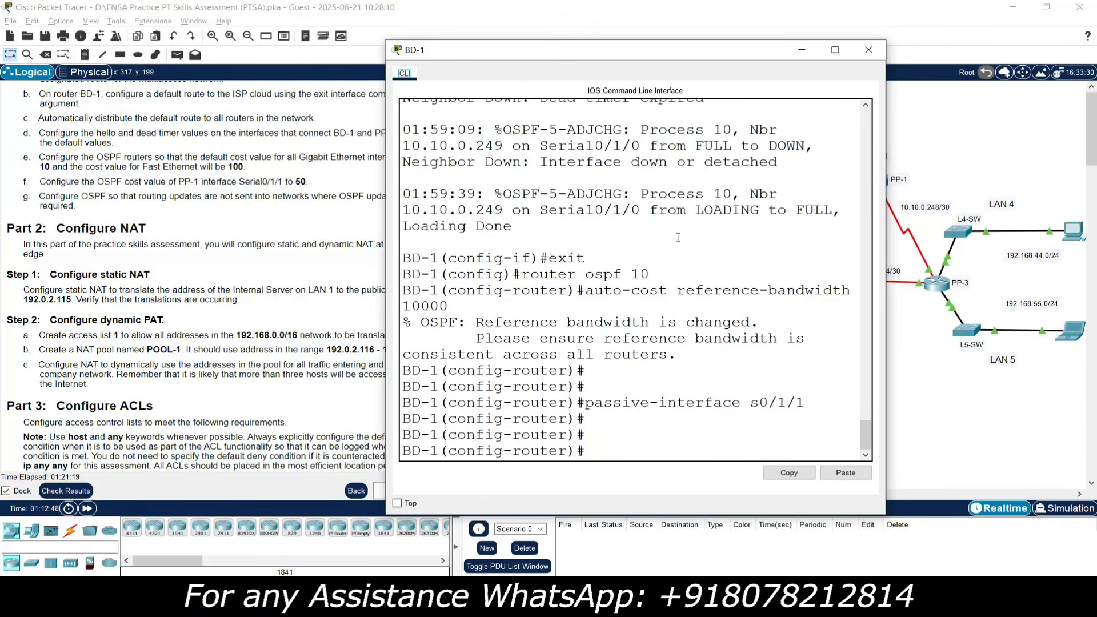
drag(885, 238, 1056, 246)
click(626, 431)
key(Return)
key(Return)
key(Return)
text(exit)
key(Return)
key(Return)
key(Return)
Configure static NAT on BD-1 with ip nat inside source static 192.168.11.100 192.0.2.115.
text(ip nat insid)
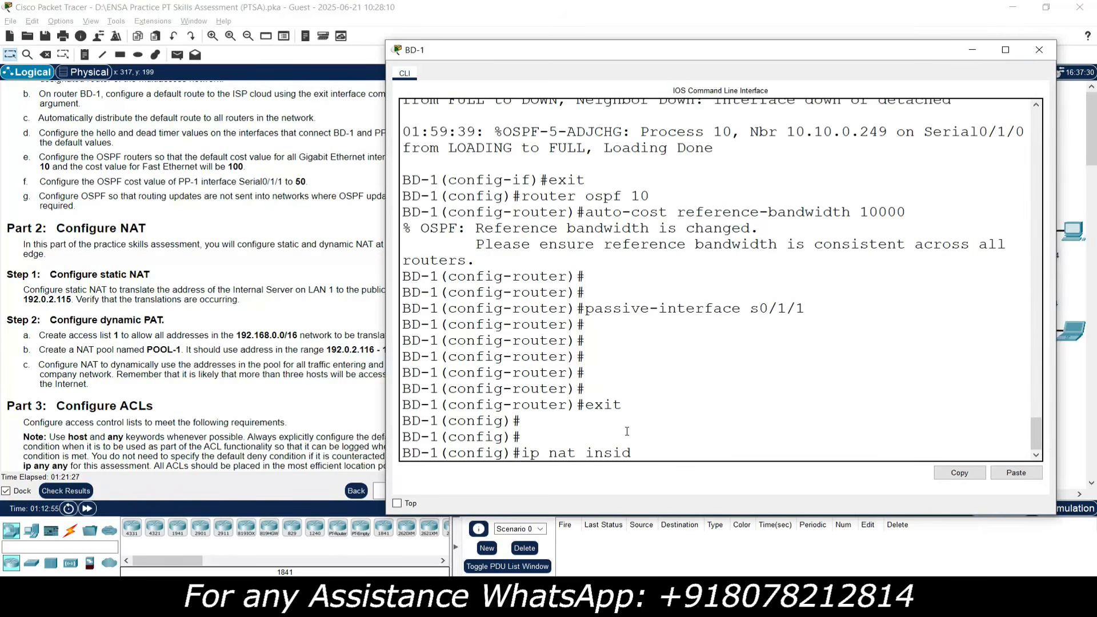
text(e source static)
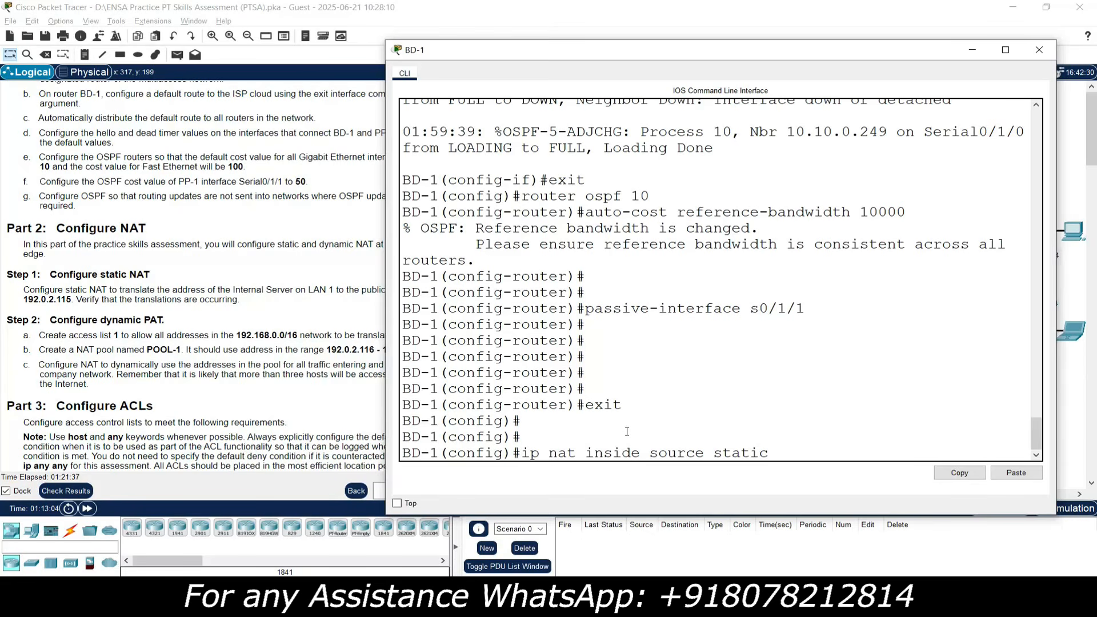
text(192.168.11.100 ?)
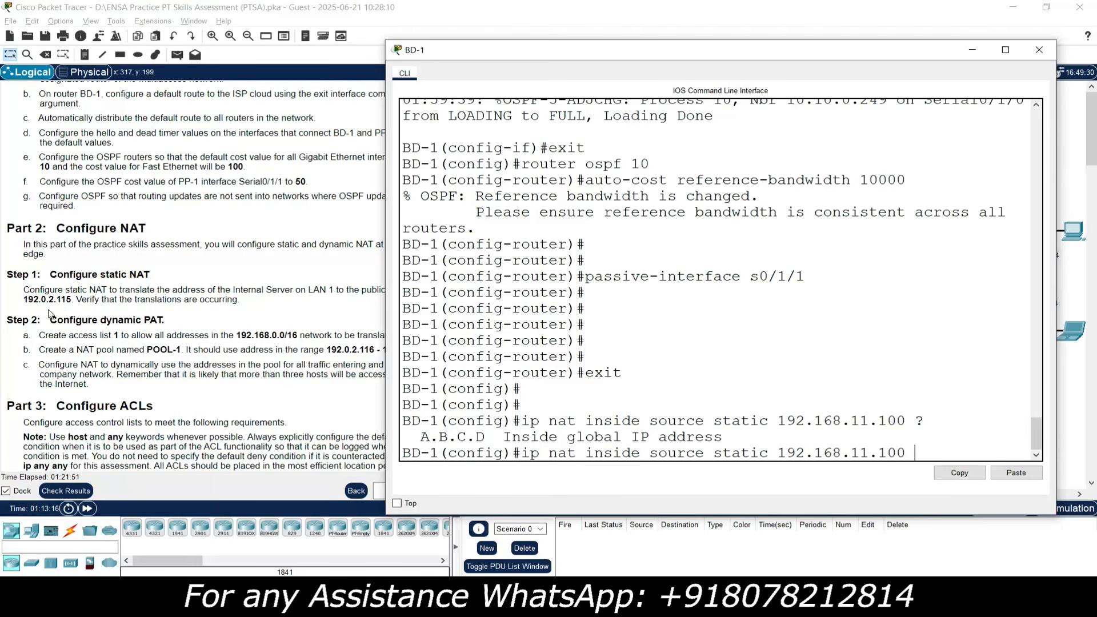
text(192.0.2.115)
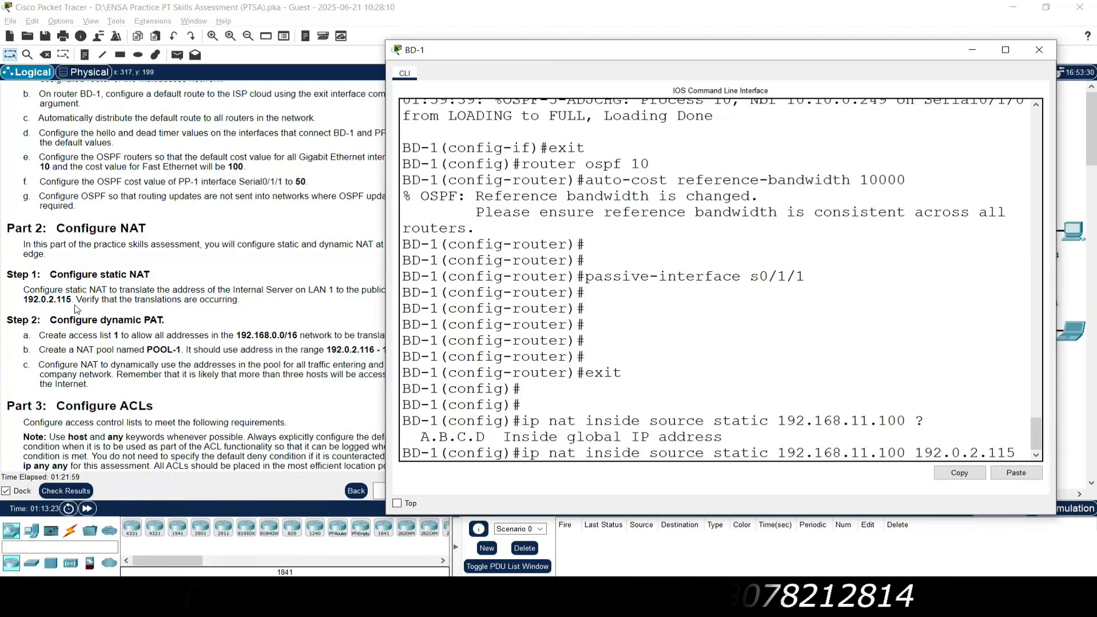
key(Return)
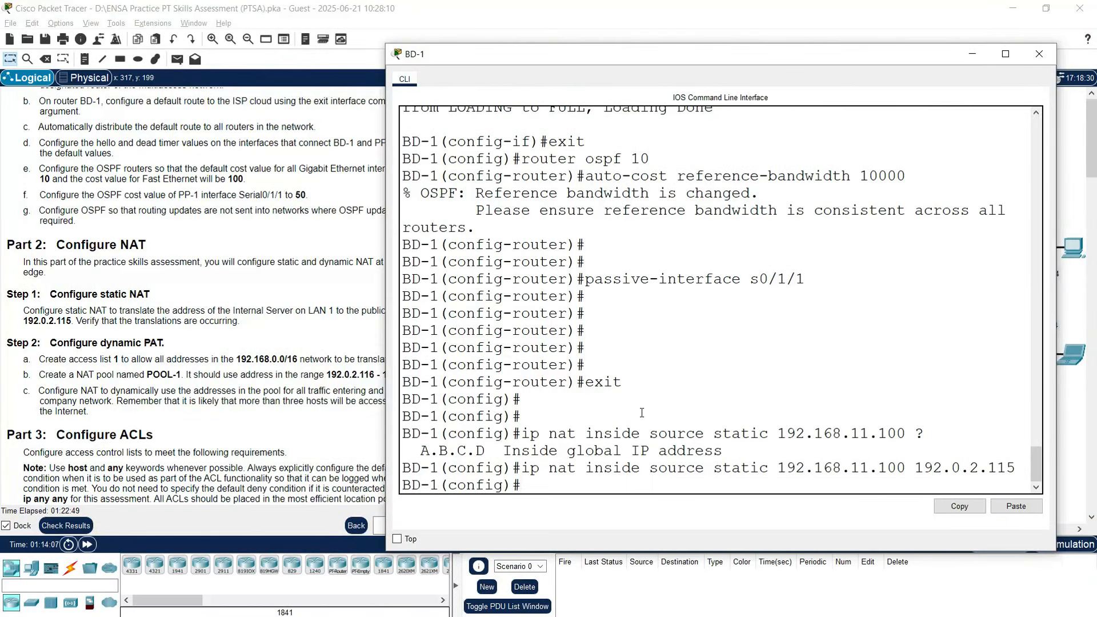
Identify BD-1's interfaces in the topology and set its ISP-facing interface s0/1/1 as ip nat outside.
click(320, 371)
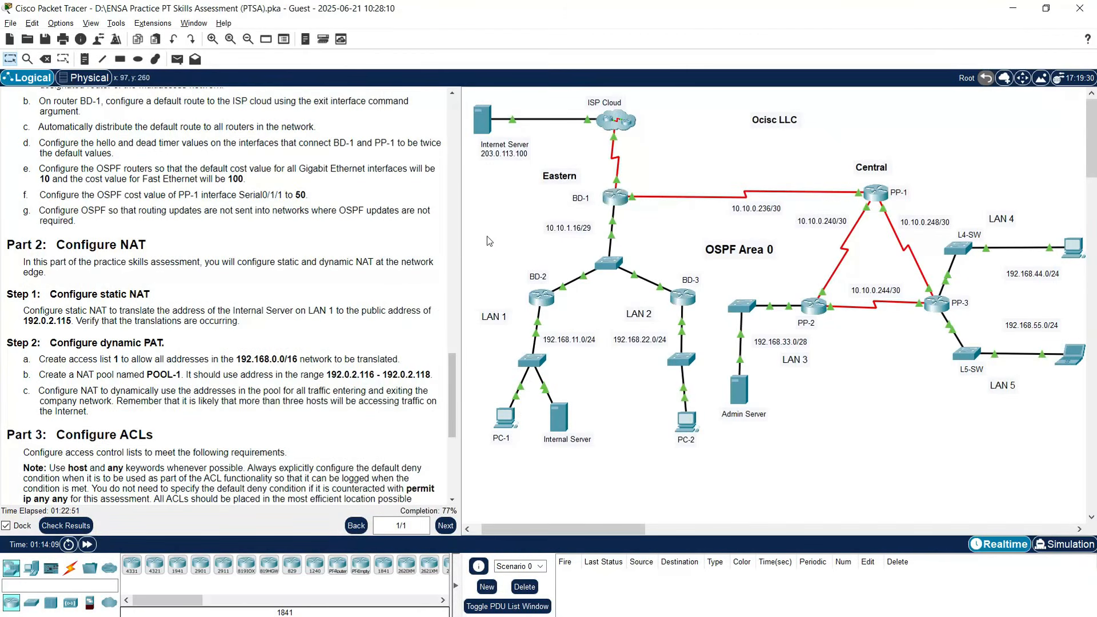
mouse_move(617, 179)
mouse_move(613, 225)
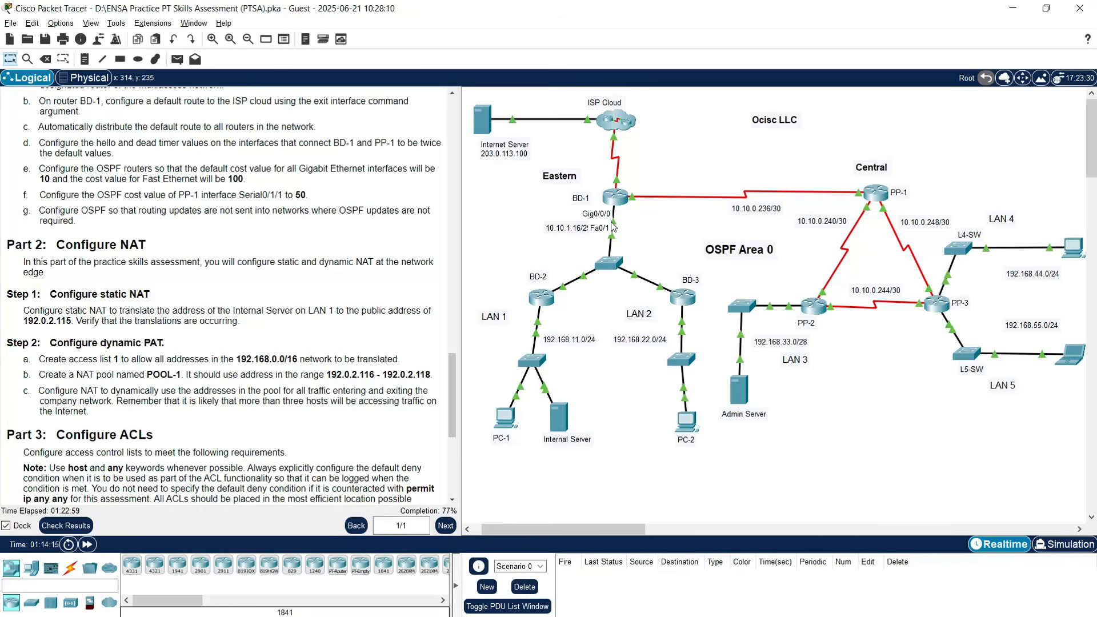
click(616, 197)
text(interface )
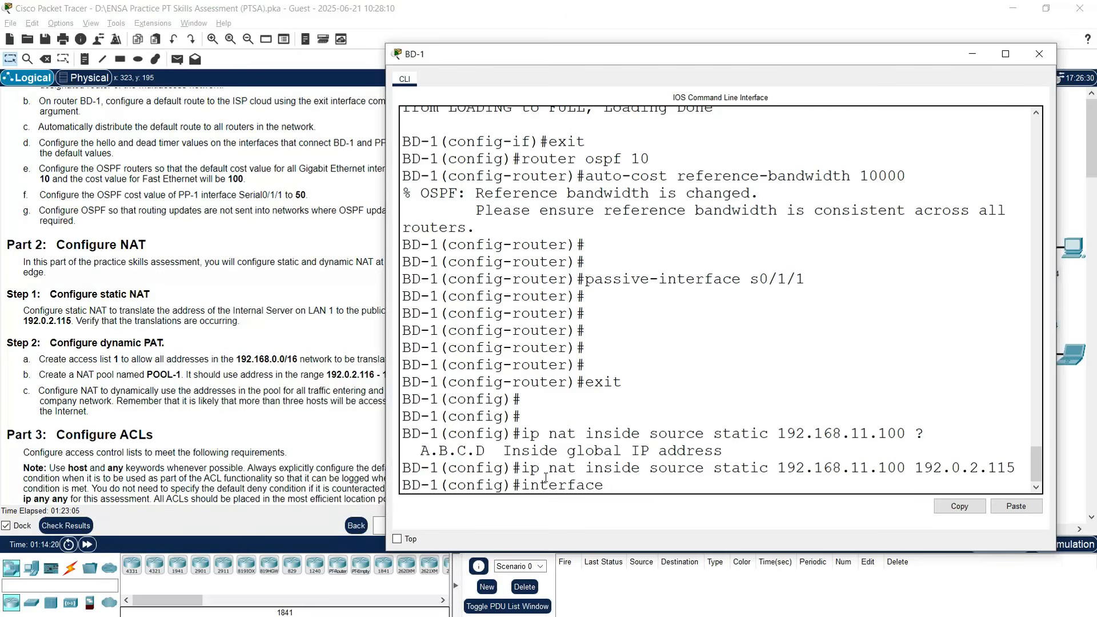
text(s0/1/1)
key(Return)
text(ip nat outside)
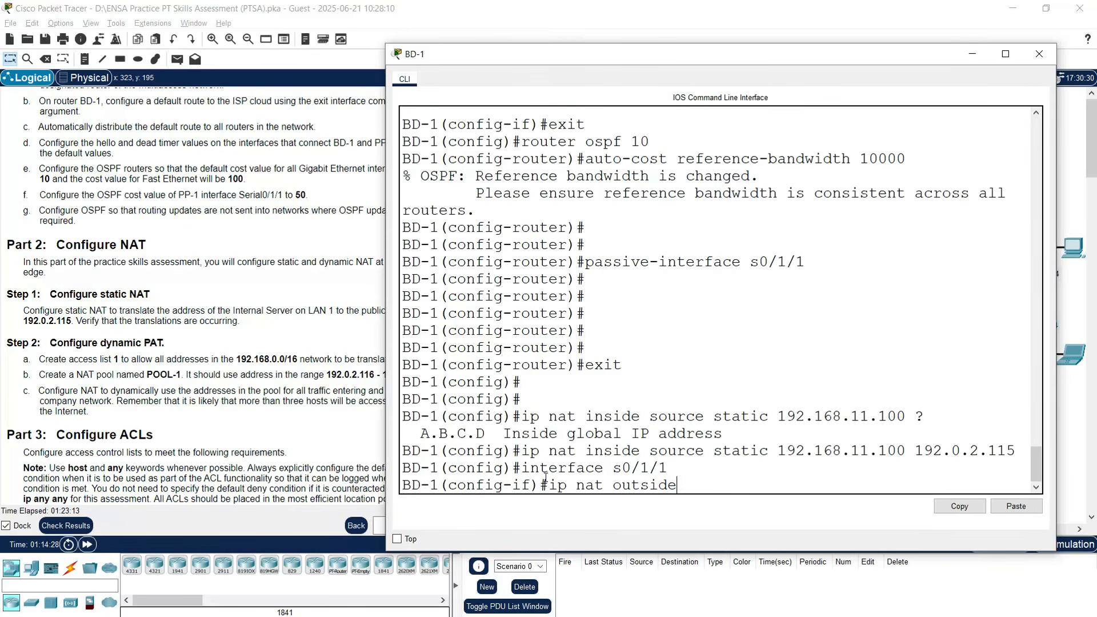
key(Return)
Set BD-1's LAN-facing interface g0/0/0 as ip nat inside and close its CLI.
text(interf)
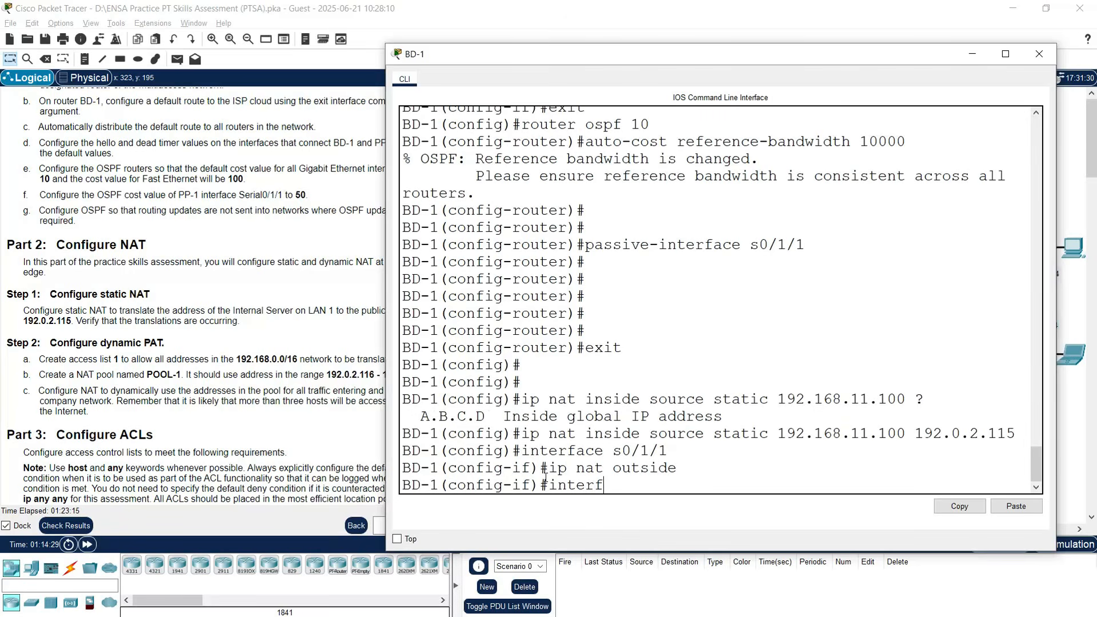
text(ace g0/0/0)
key(Return)
text(ip nat inside)
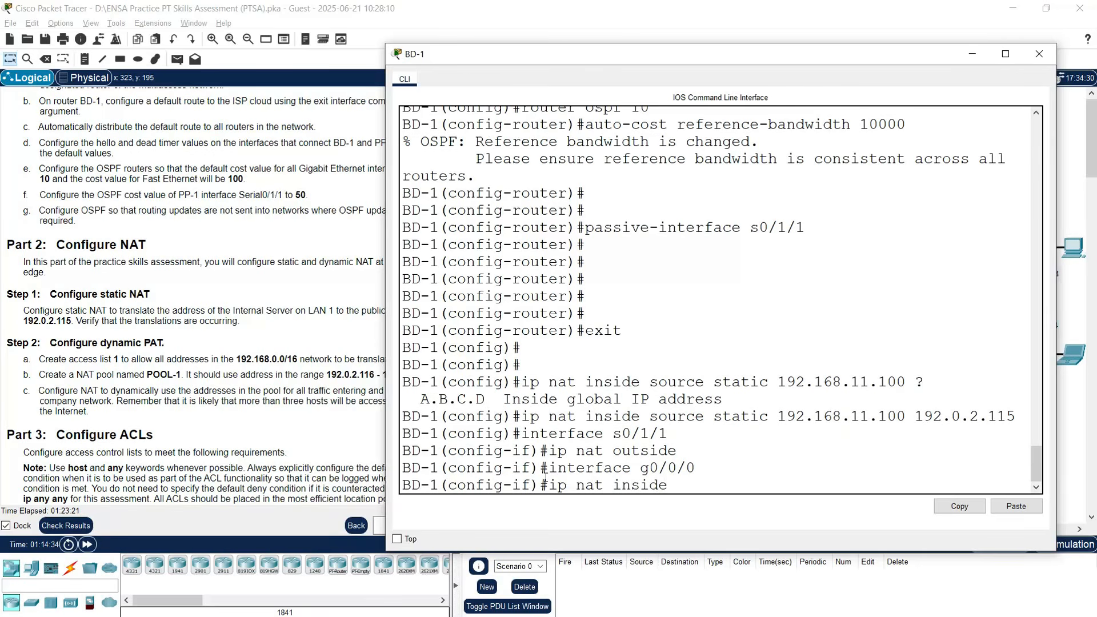
key(Return)
key(Return)
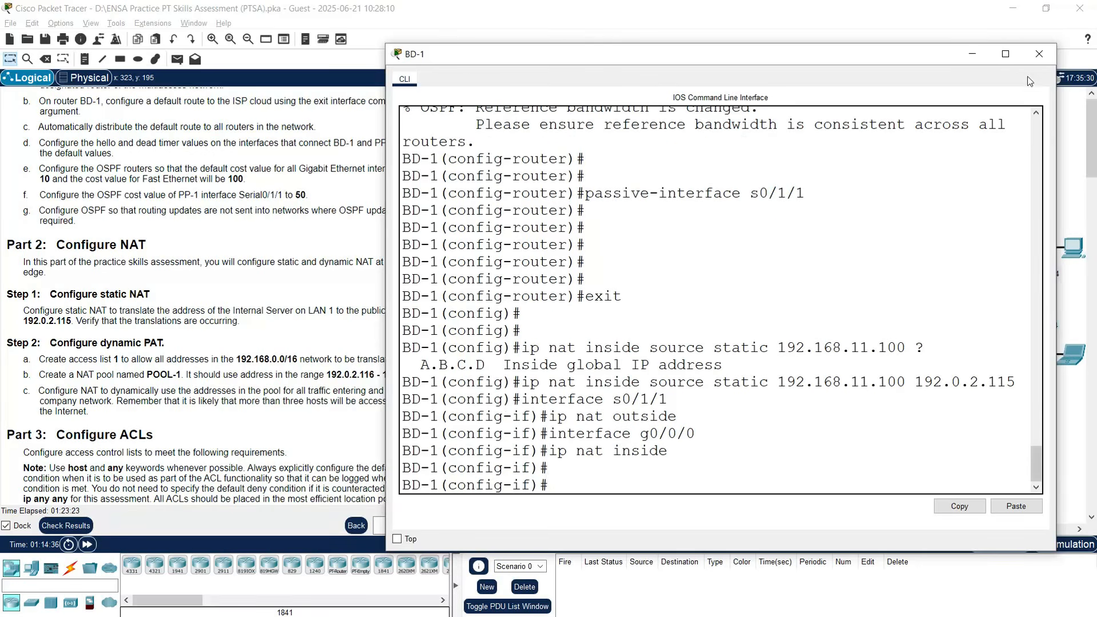
click(1039, 54)
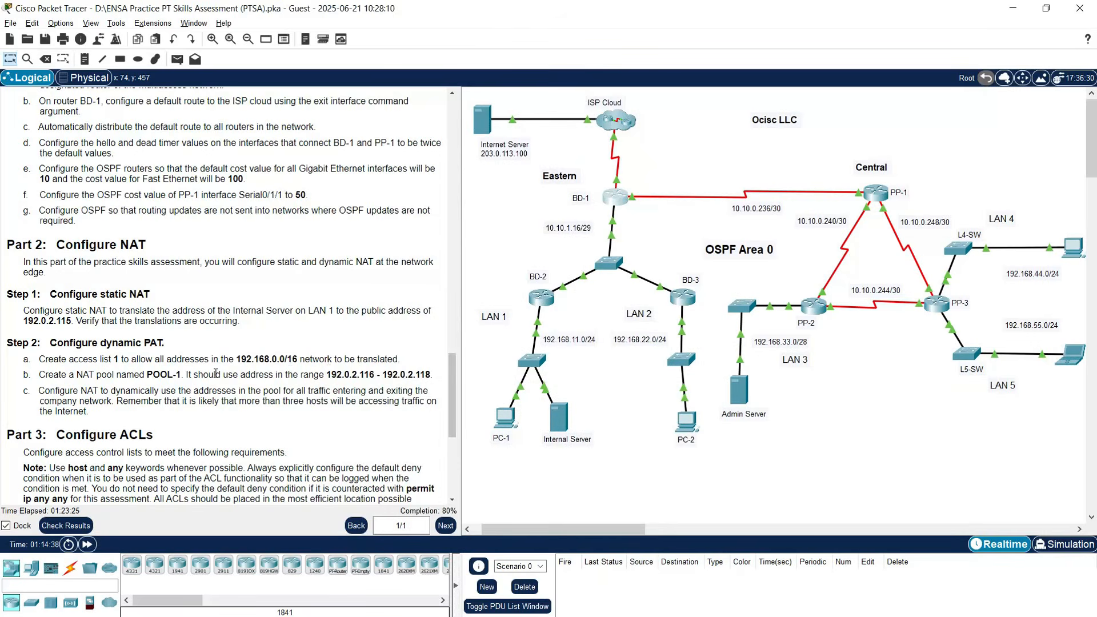
Read the dynamic PAT instructions, reopen BD-1's CLI in a larger window, and exit interface configuration to global configuration mode.
scroll(227, 386, down, 1)
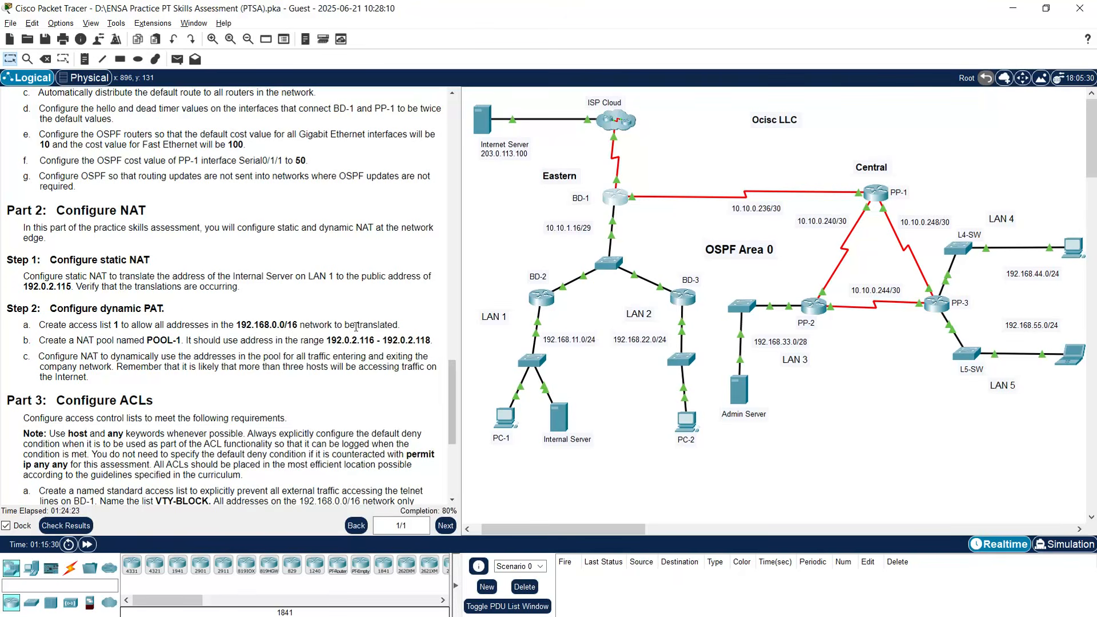
click(621, 206)
drag(560, 99, 426, 48)
drag(745, 203, 959, 205)
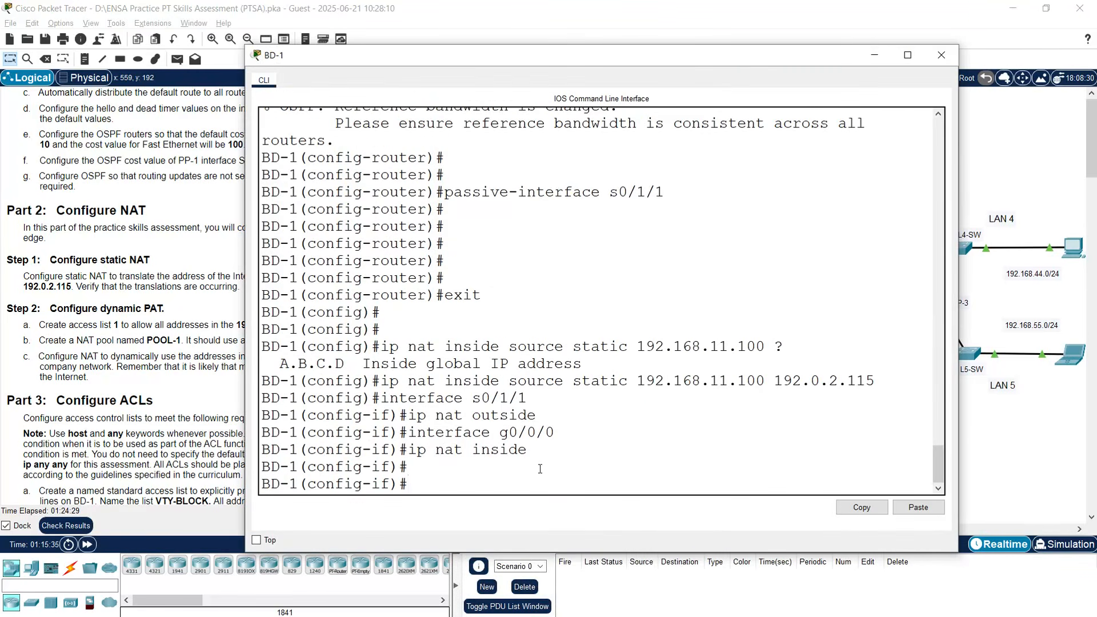
key(Return)
key(Return)
text(exit)
key(Return)
key(Return)
key(Return)
Create access list 1 on BD-1 with access-list 1 permit 192.168.0.0 0.0.255.255 and bring the instructions back into view.
text(access-list 1 permit)
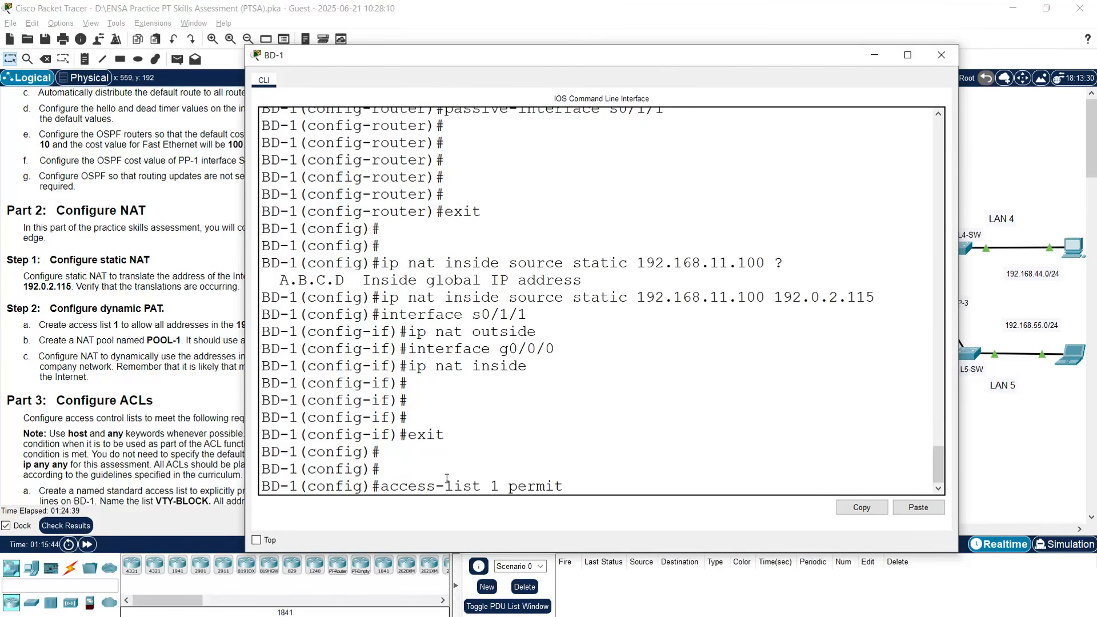
text( 192.168.0.0 0.0.2)
text(55.255)
key(Return)
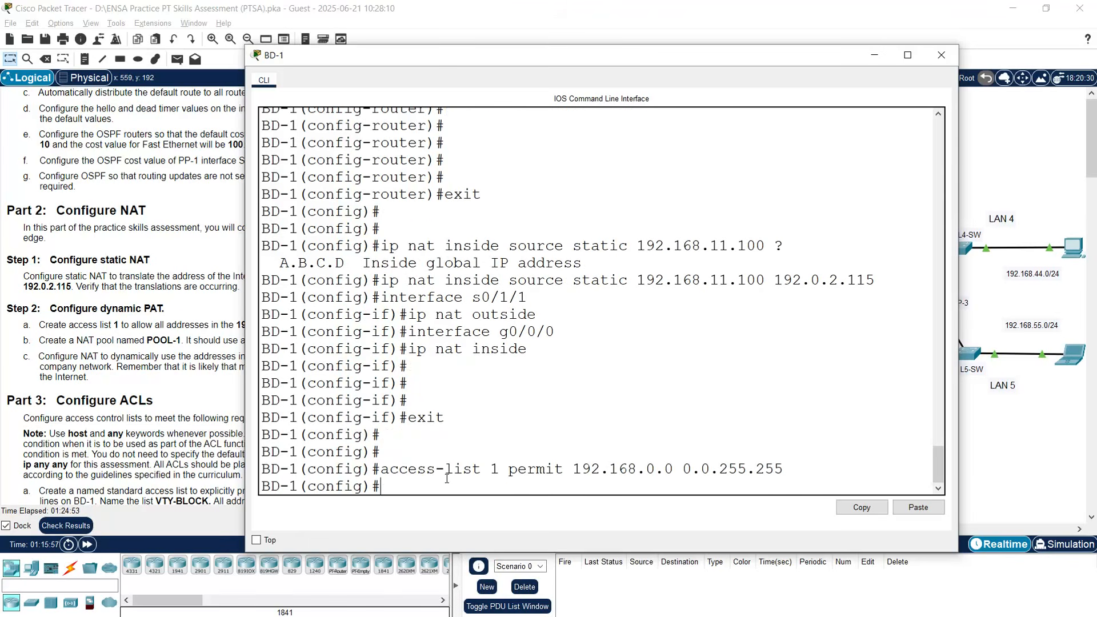
click(146, 374)
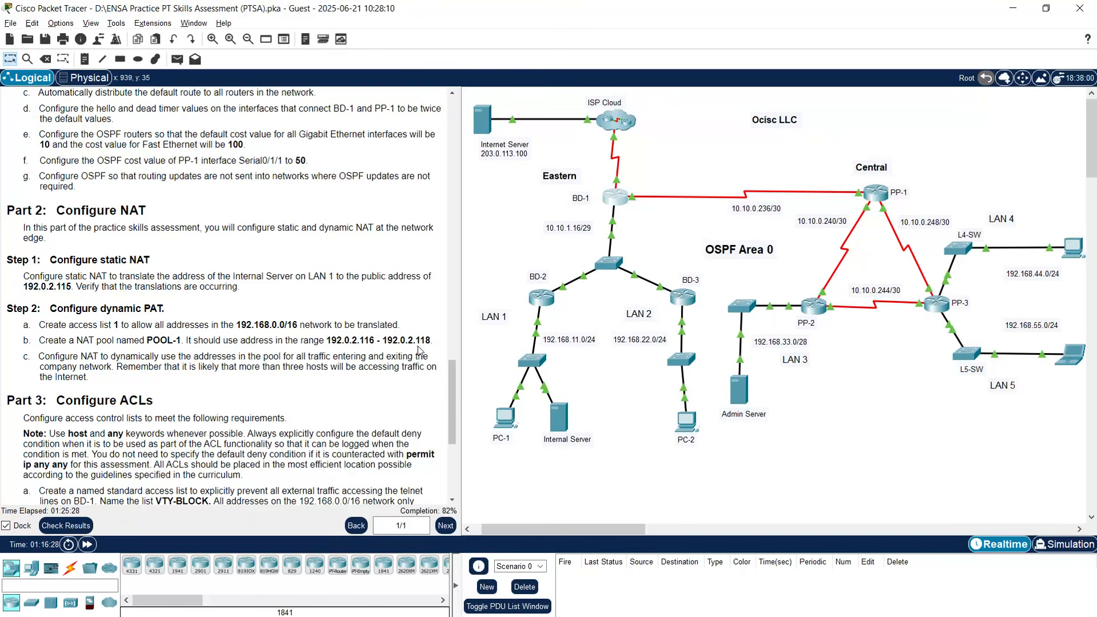
Create the NAT pool POOL-1 on BD-1 with addresses 192.0.2.116 to 192.0.2.118 and netmask 255.255.255.248.
click(616, 201)
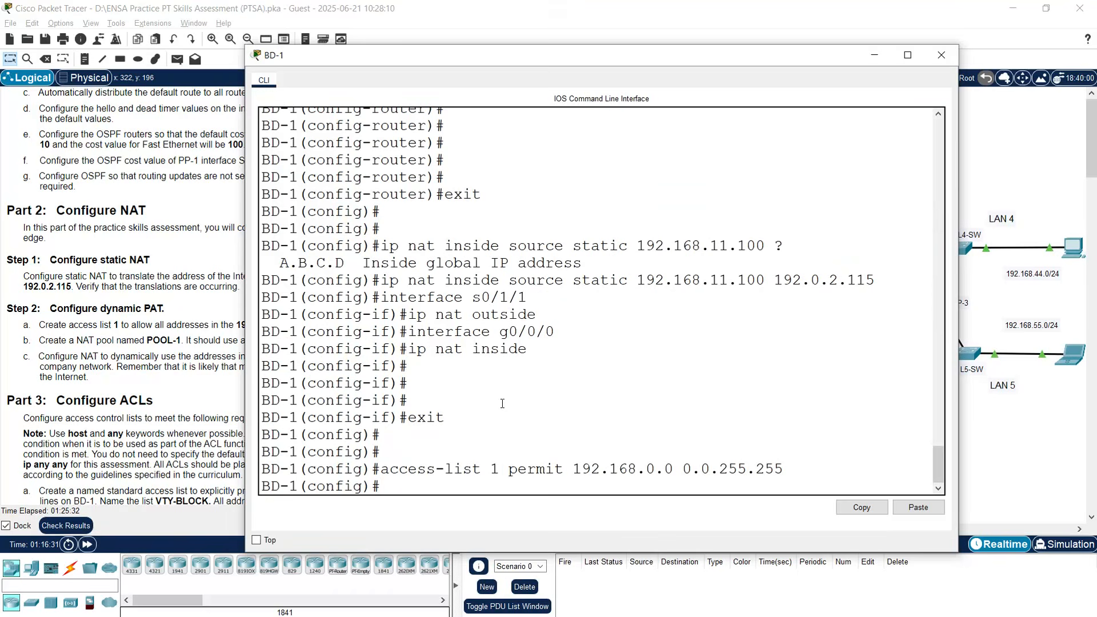
text(ip nat pool POOL-1)
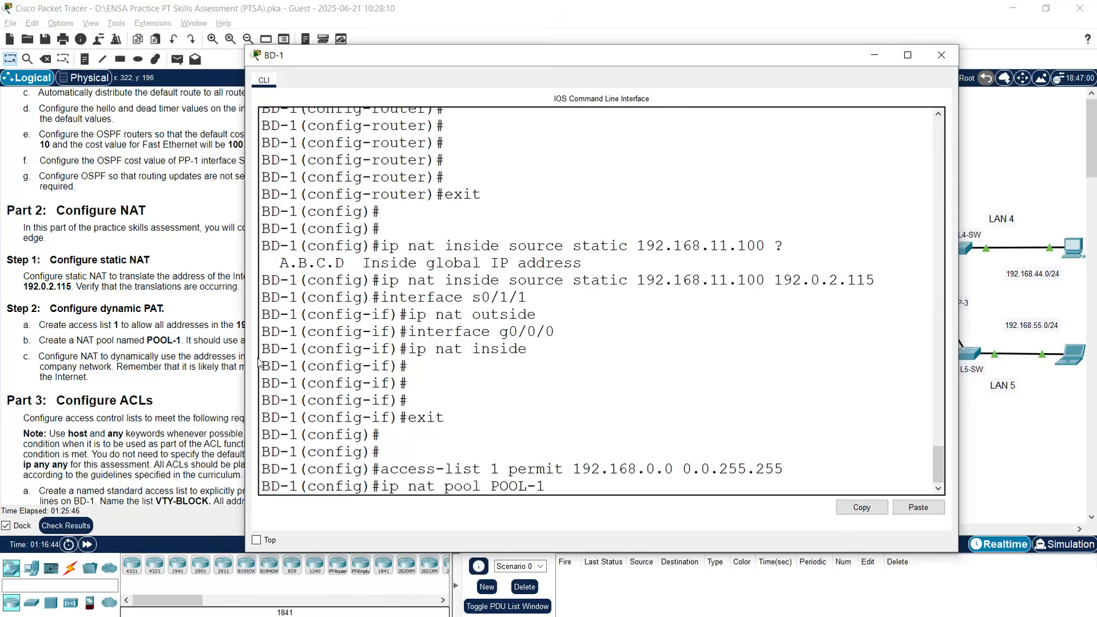
click(235, 352)
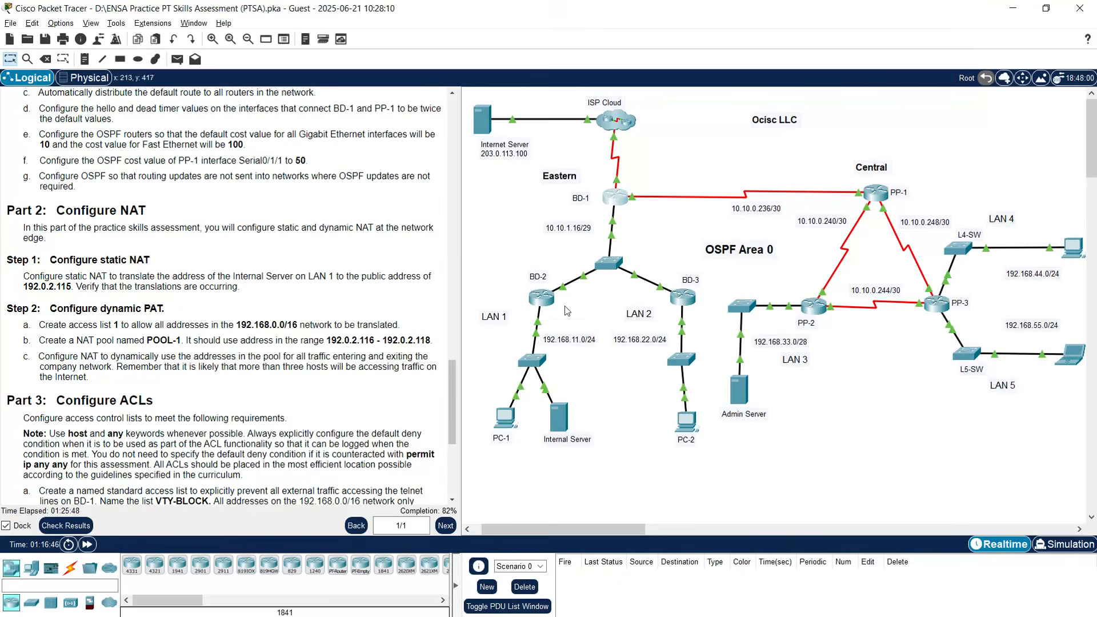
click(618, 200)
text(192.0)
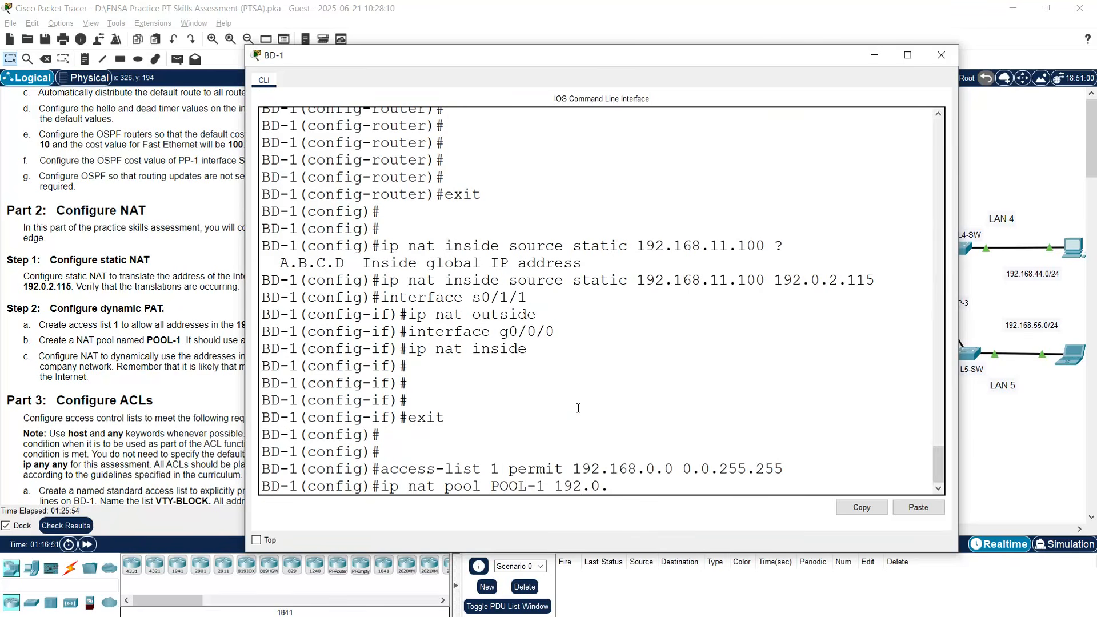
text(.2.116)
drag(555, 486, 656, 486)
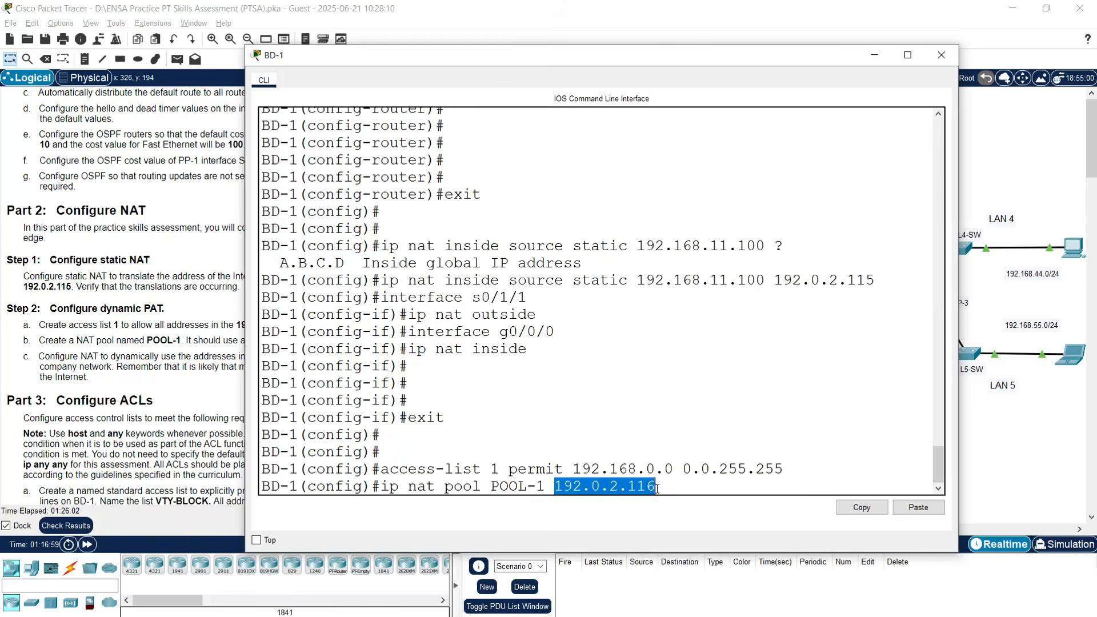
click(903, 509)
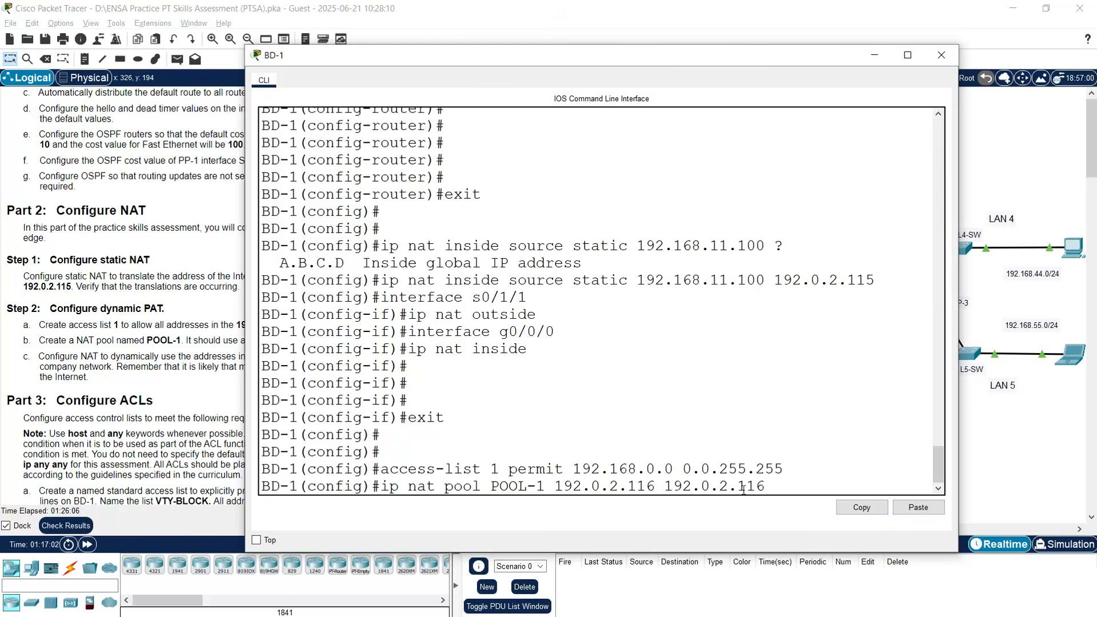
key(BackSpace)
text(8 netmask 255.255.)
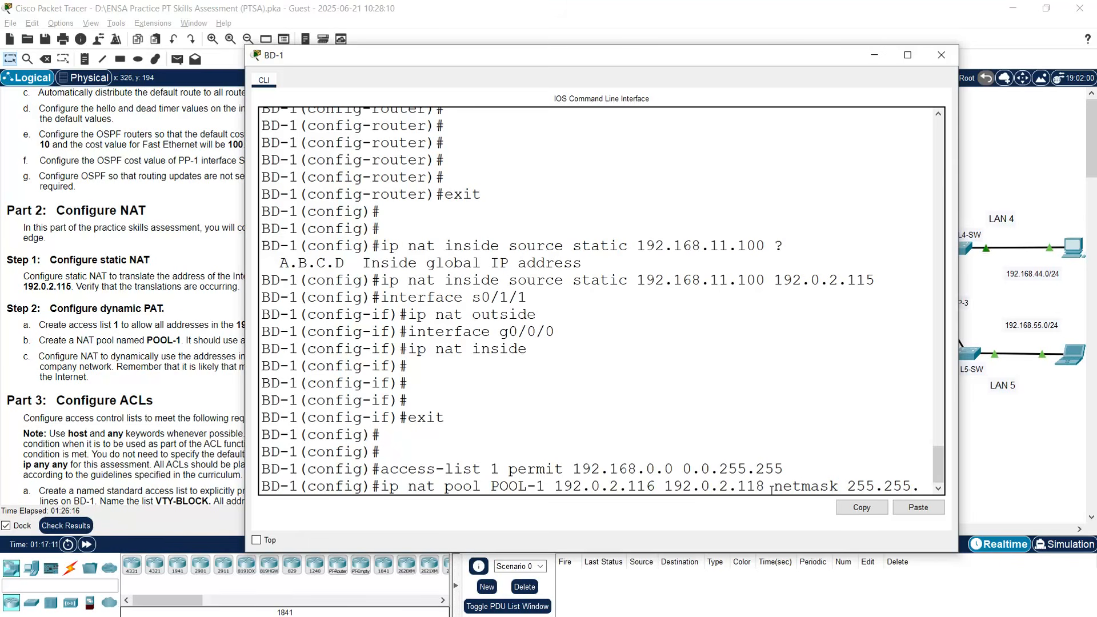
text(255.)
text(248)
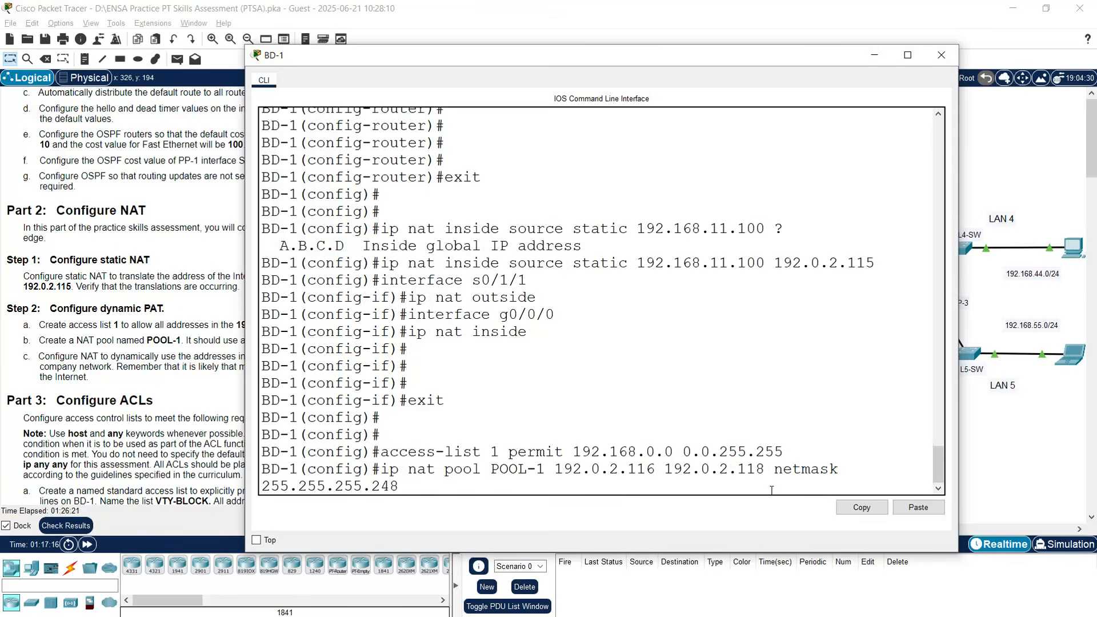
key(Return)
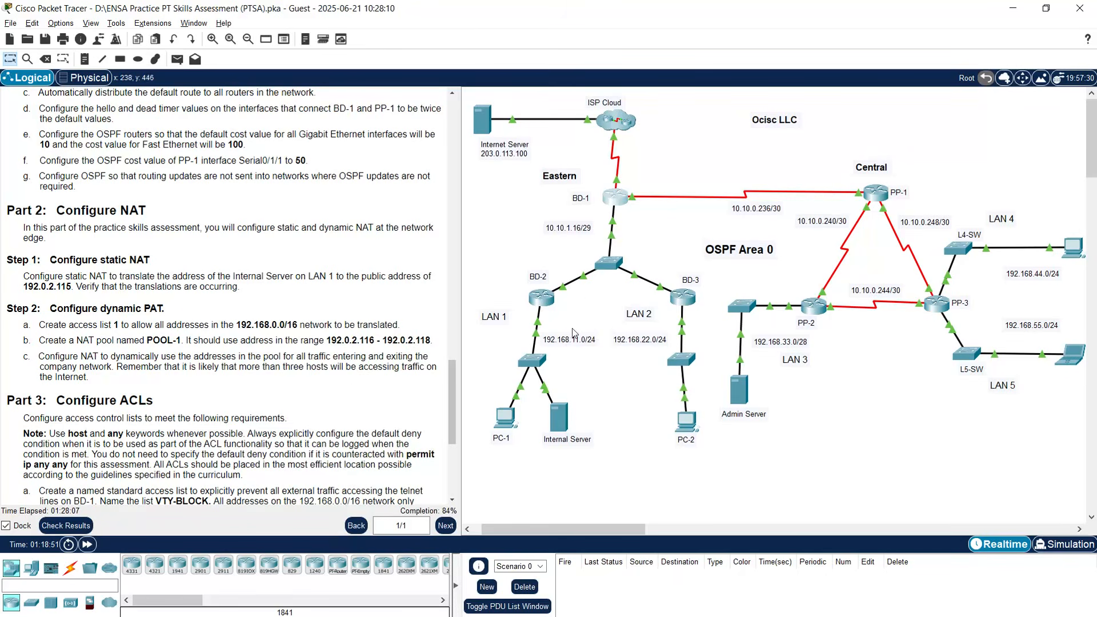
Reopen BD-1's CLI, enable PAT with ip nat inside source list 1 pool POOL-1 overload, and return to the topology.
click(615, 199)
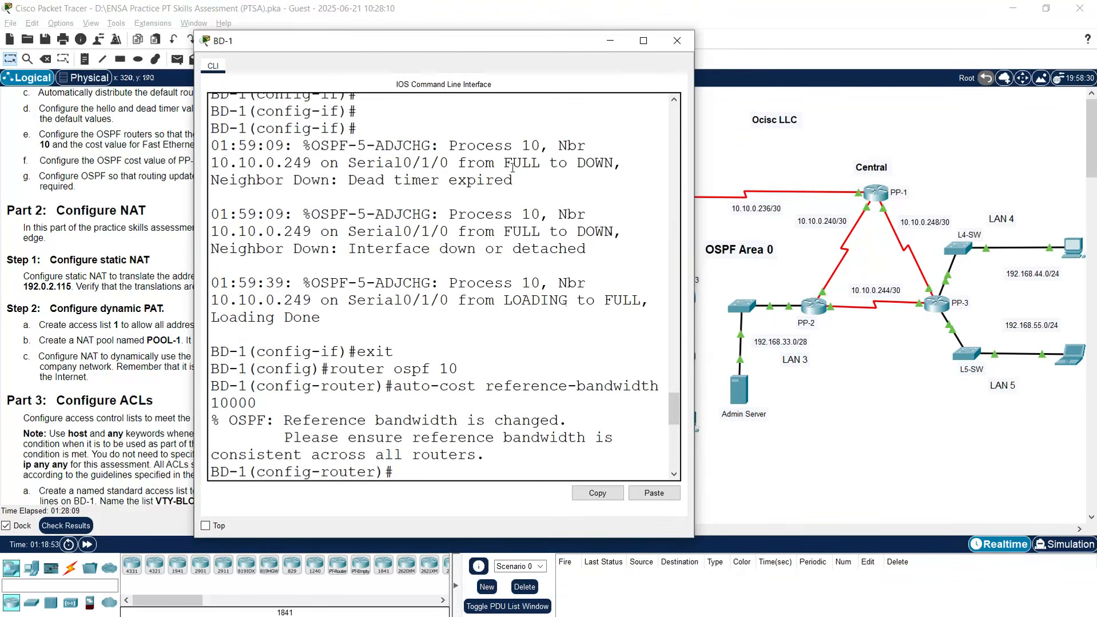
drag(695, 210, 788, 210)
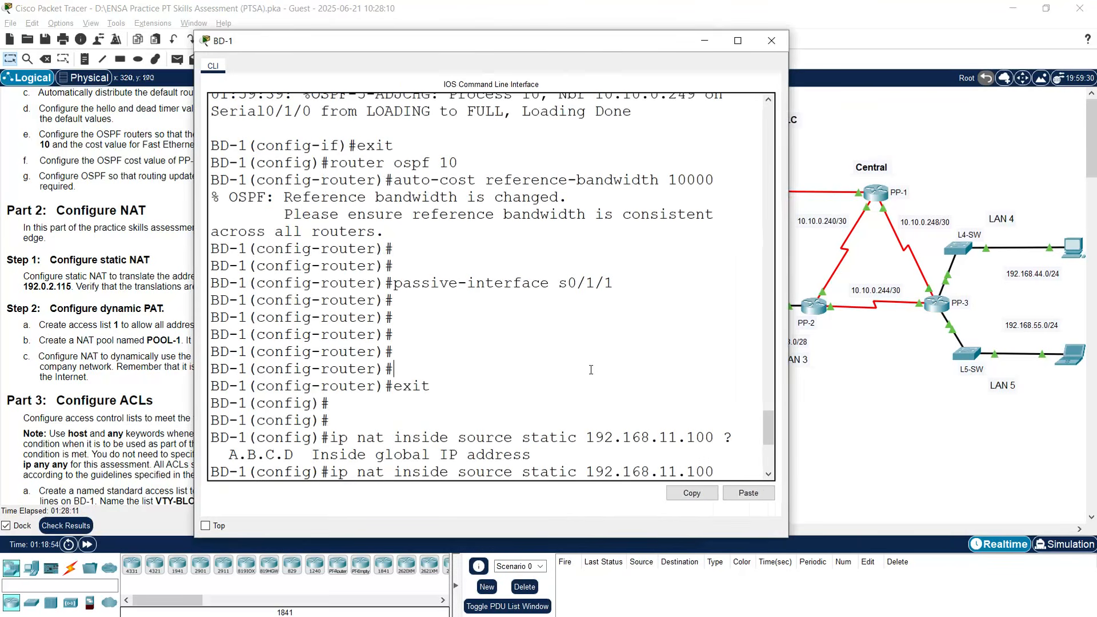
scroll(591, 370, down, 5)
key(Return)
text(ip )
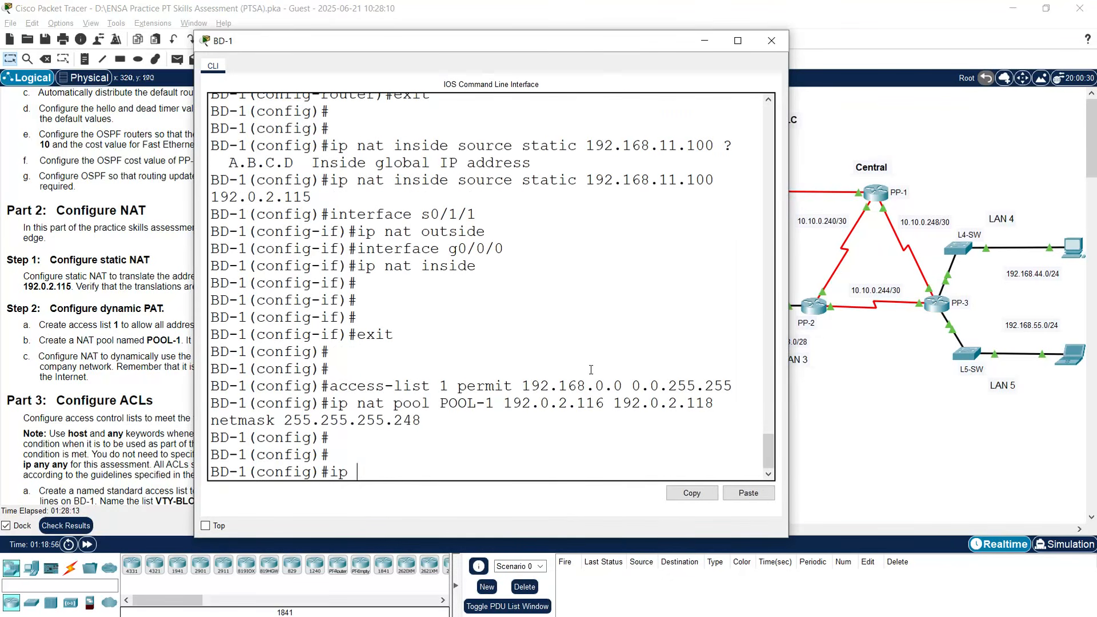
text(nat inside source list)
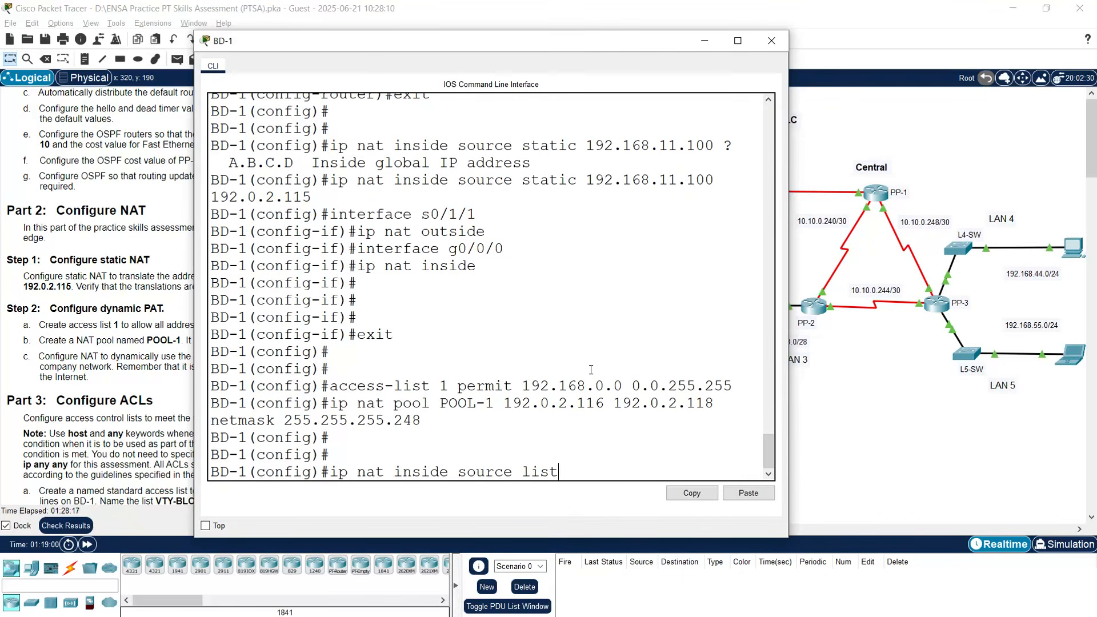
text( 1 pool POOL-1 overload)
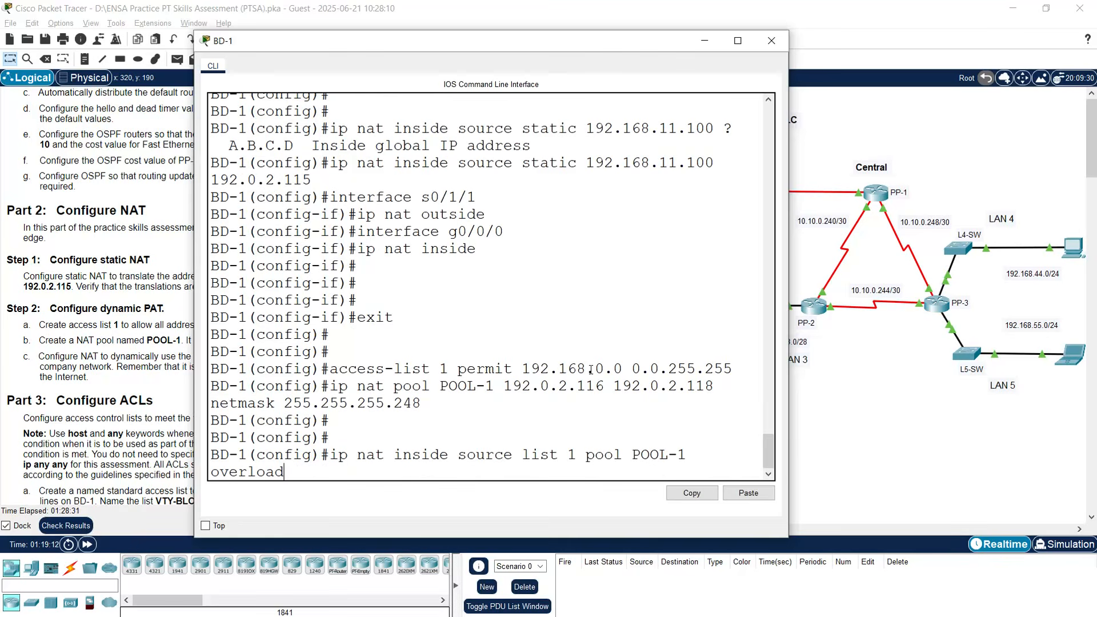
key(Return)
key(Return)
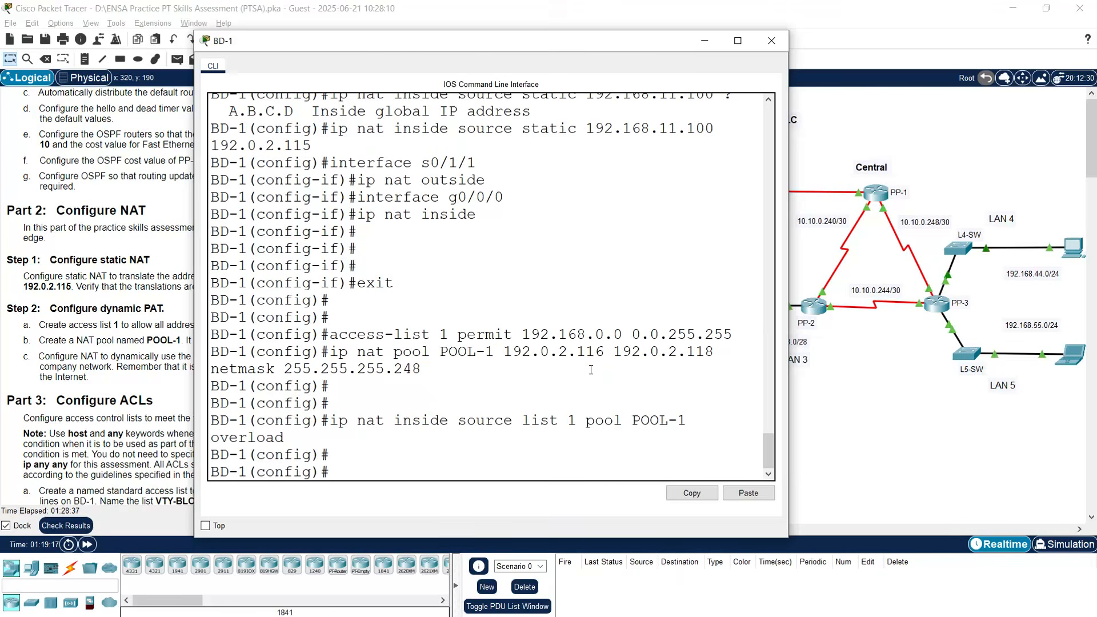
click(828, 436)
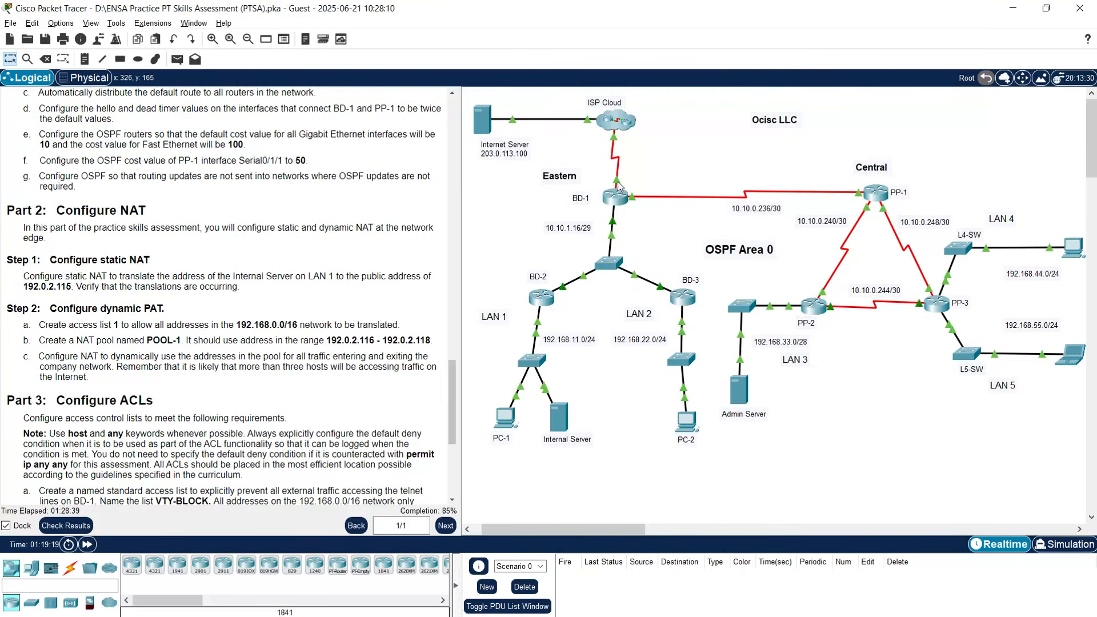
Configure BD-1's interface s0/1/0 toward PP-1 with ip nat inside, then close the router's CLI.
mouse_move(617, 187)
mouse_move(612, 225)
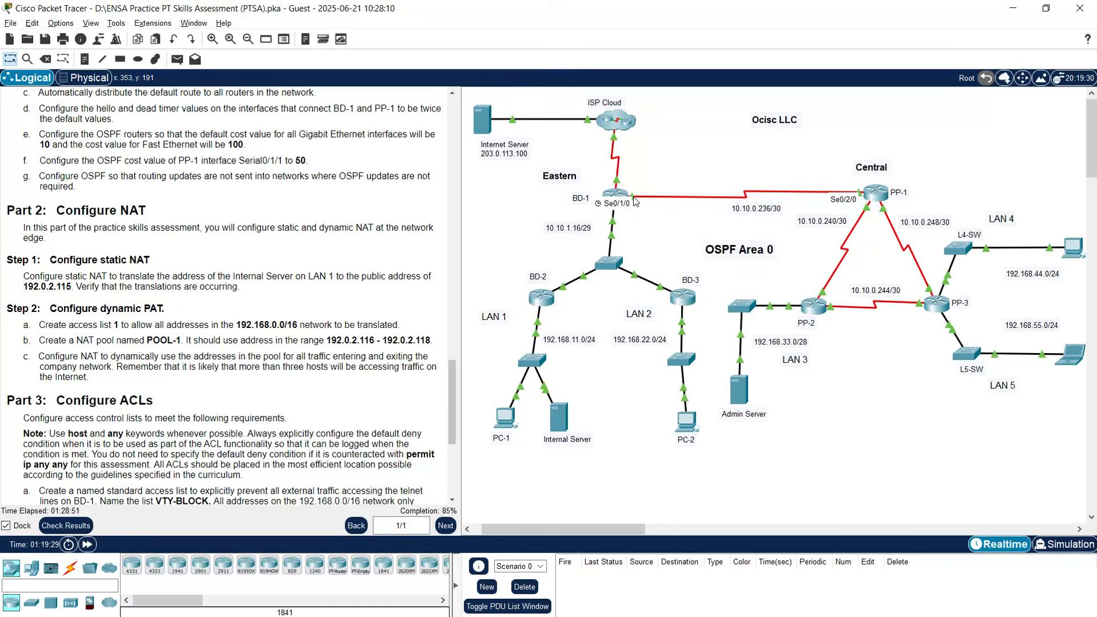
click(614, 194)
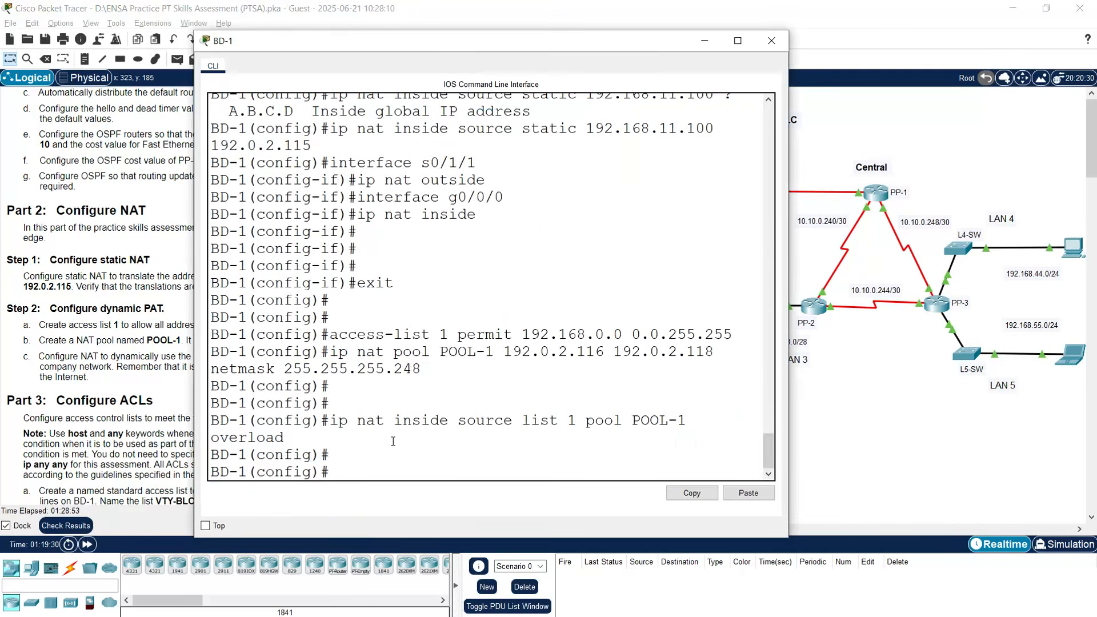
text(interface s0/1/)
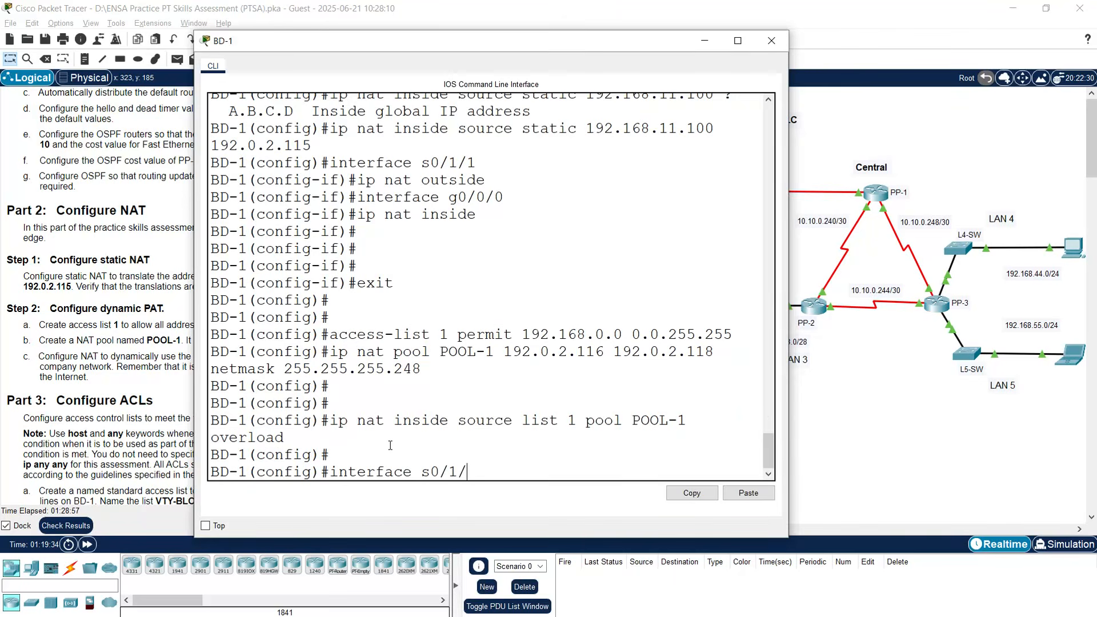
text(0)
key(Return)
text(ip na)
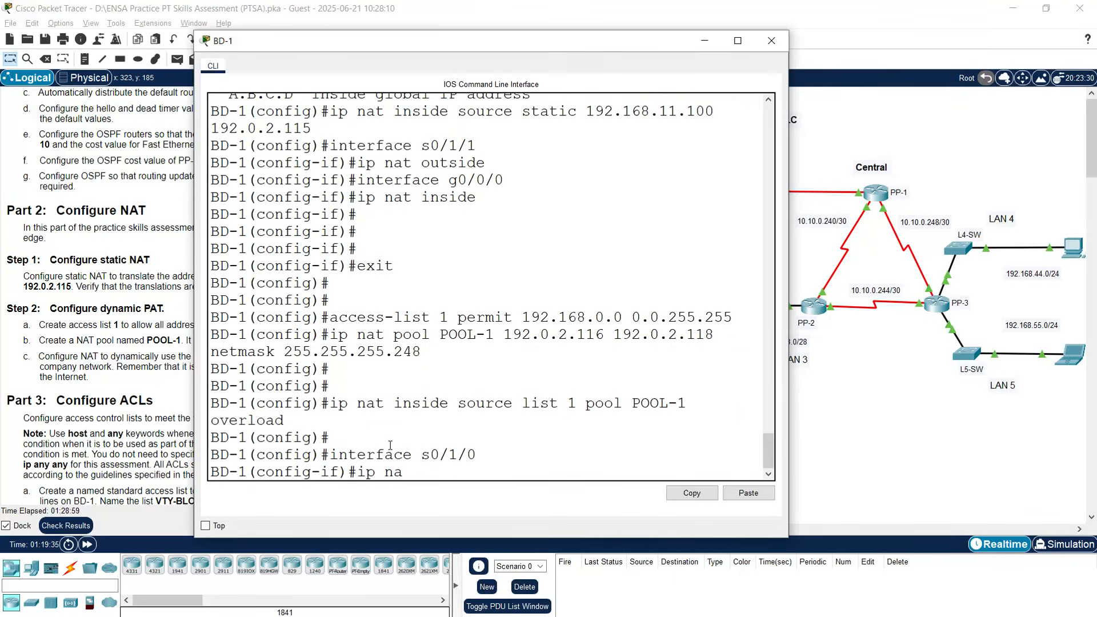
text(t inside)
key(Return)
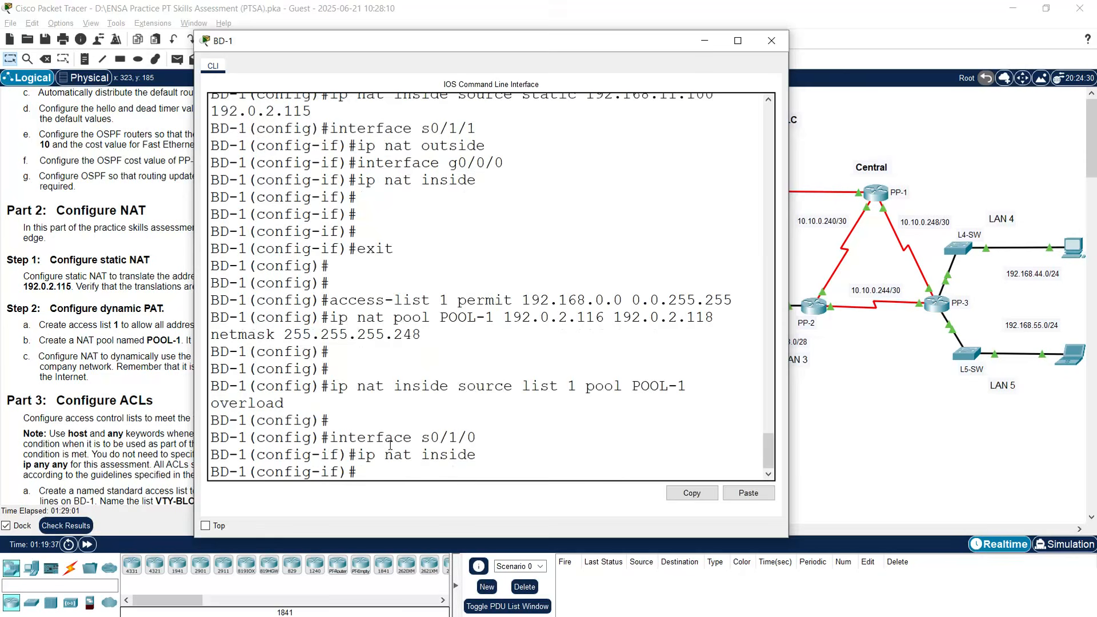
key(Return)
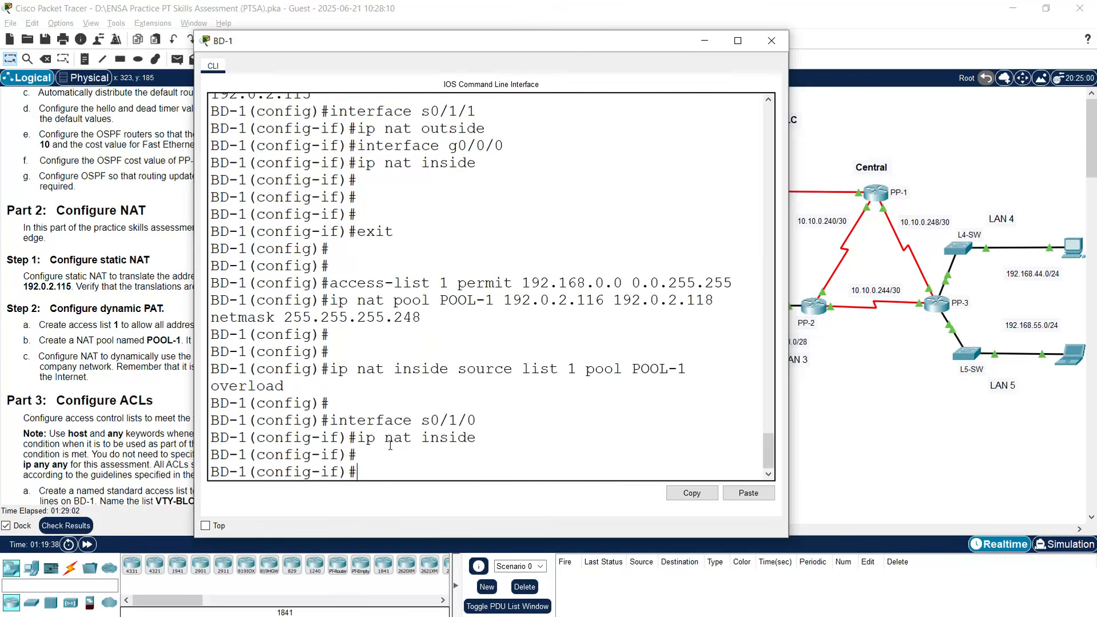
click(771, 40)
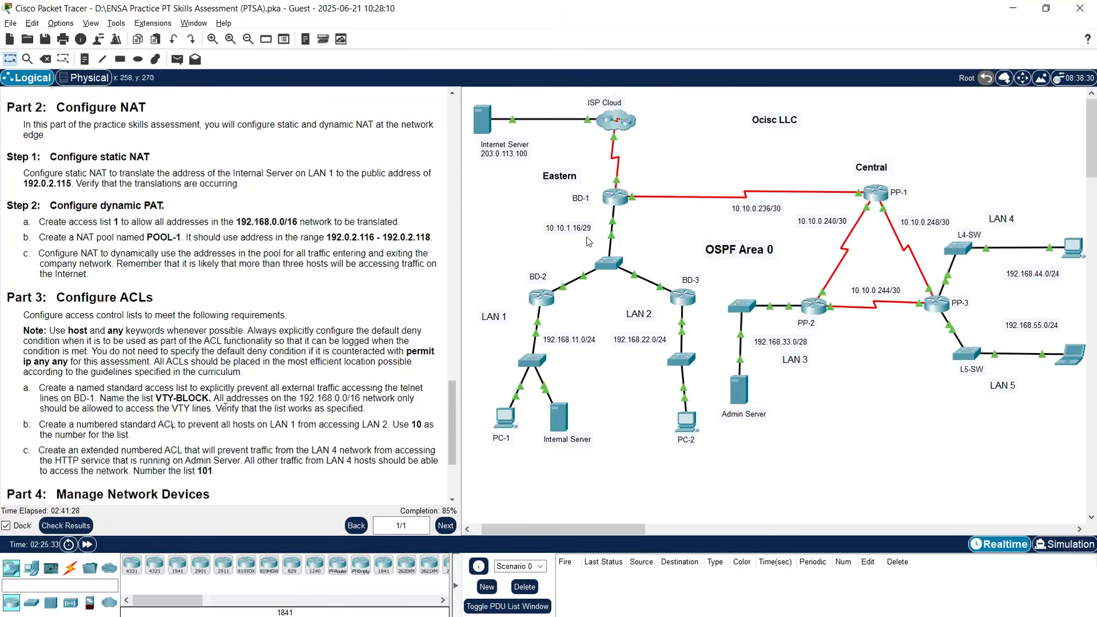
Reopen BD-1's CLI in a wider window and enter global configuration mode with enable and conf t.
click(614, 200)
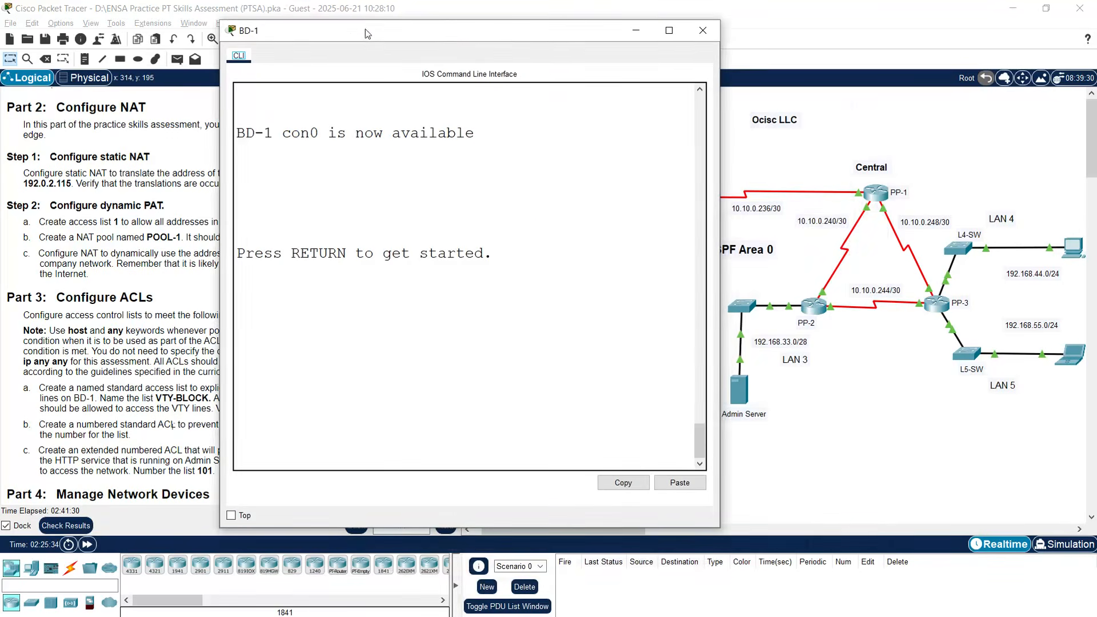
drag(722, 170, 903, 215)
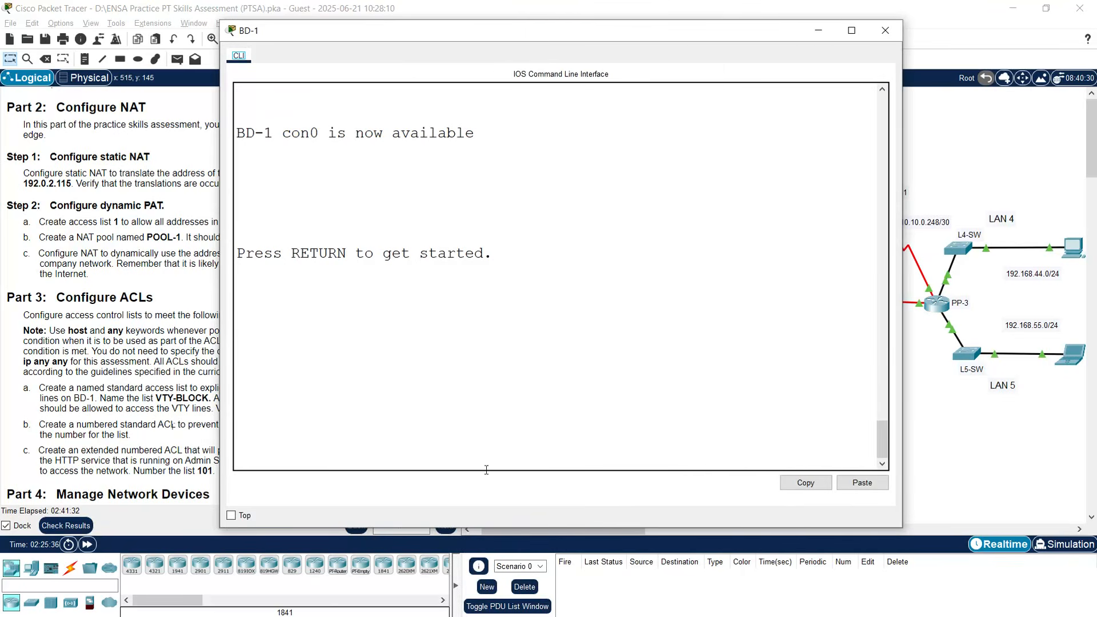
drag(903, 276, 992, 275)
click(635, 421)
key(Return)
text(enable)
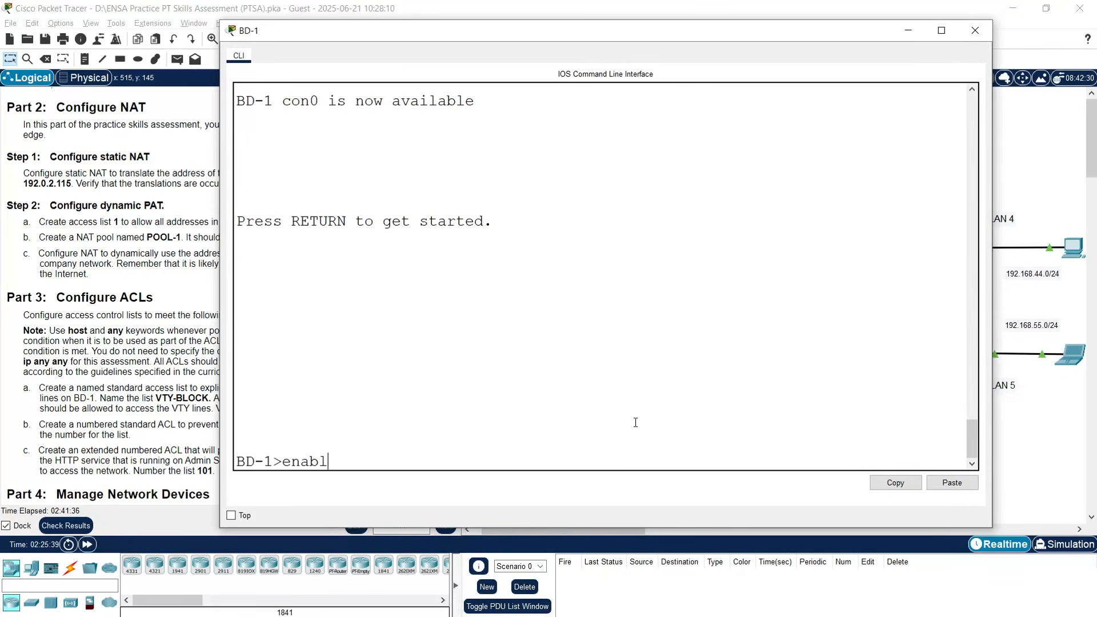
key(Return)
text(conf t)
key(Return)
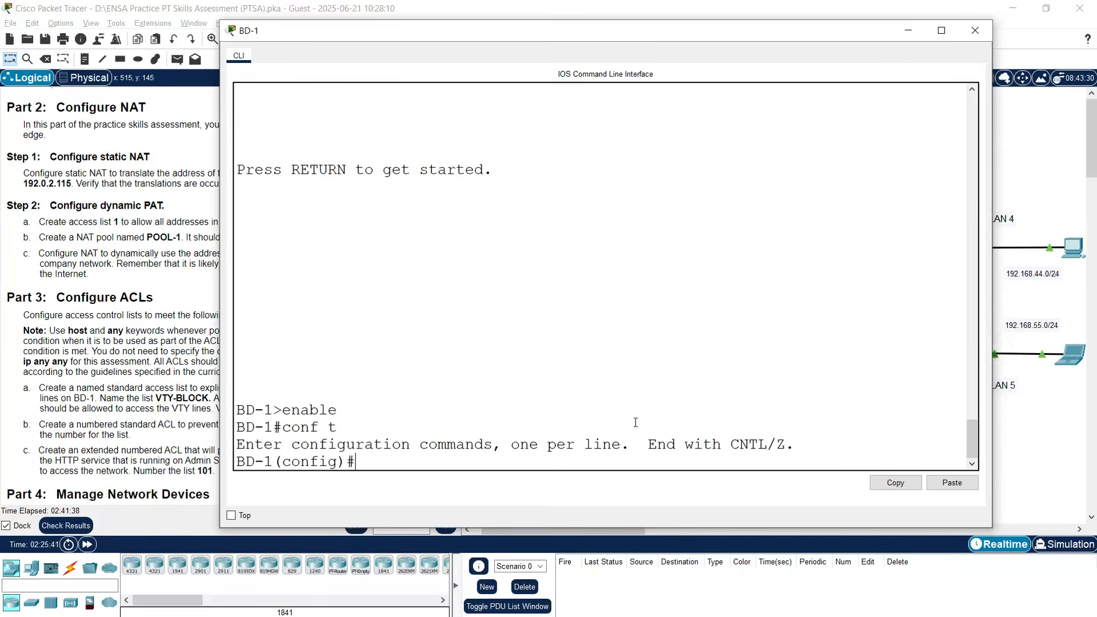
Create the named standard access list VTY-BLOCK on BD-1 with ip access-list standard VTY-BLOCK.
text(ip access-list standard )
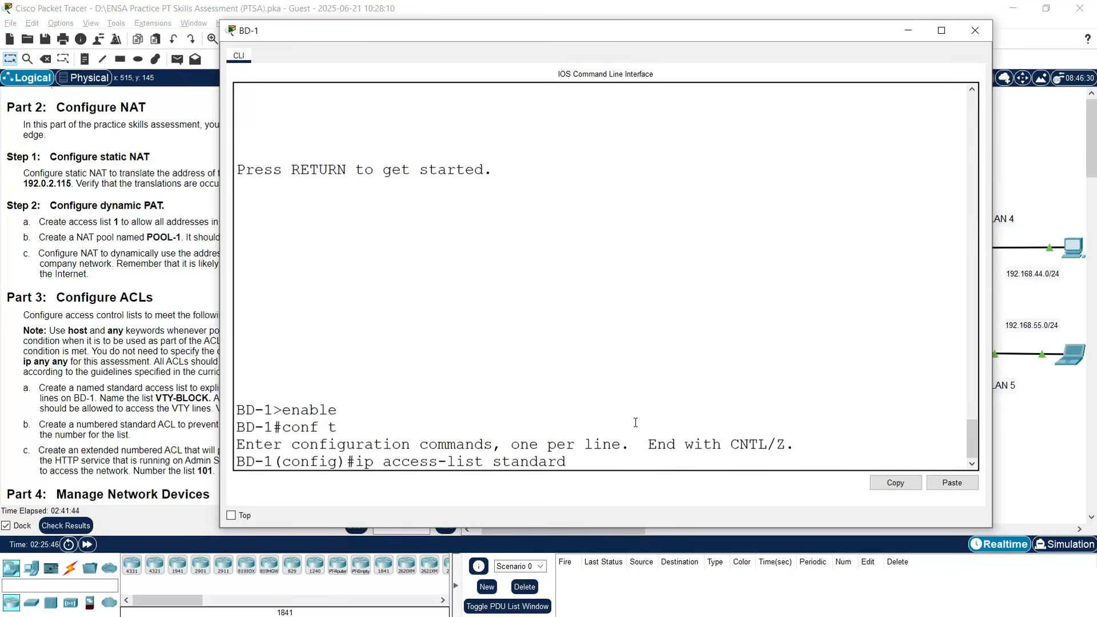
text(v)
key(BackSpace)
text(VTY-BLOVK)
key(BackSpace)
key(BackSpace)
text(CK)
key(Return)
key(Return)
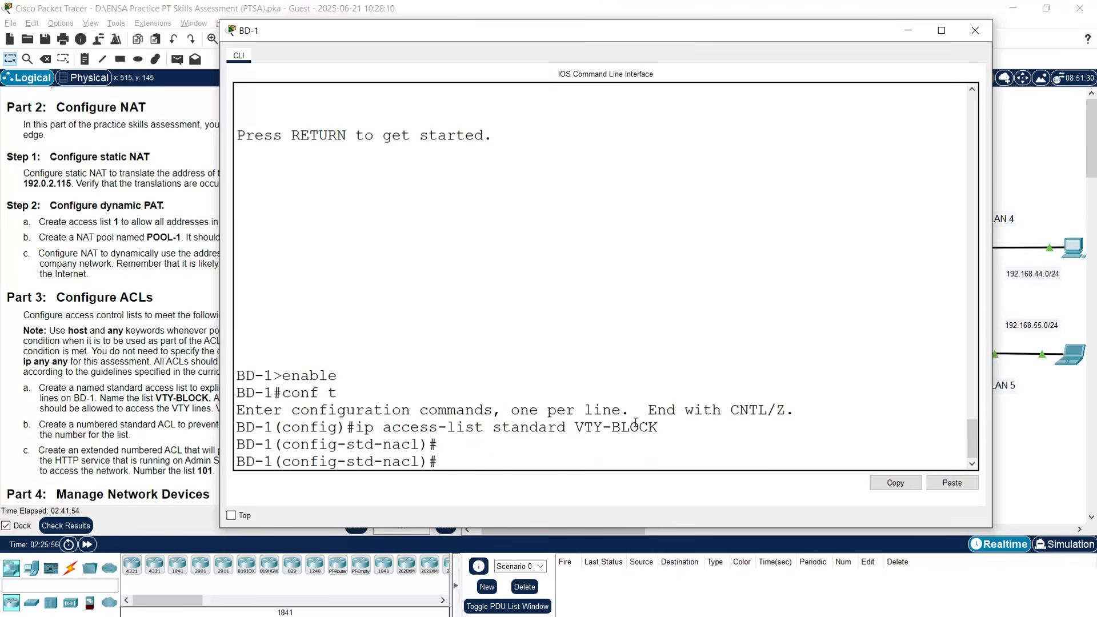
Add permit 192.168.0.0 0.0.255.255 and deny any to VTY-BLOCK, and exit to global configuration mode.
text(permt)
key(BackSpace)
text(it 192.168.0.0)
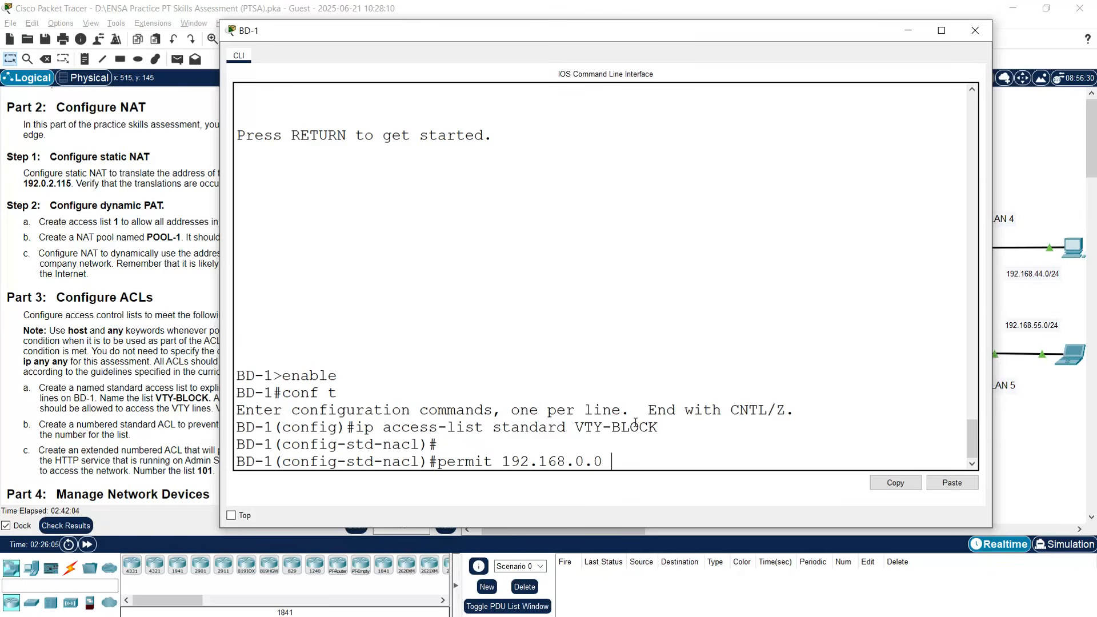
text( 0.0.255.255)
key(Return)
text(deny any)
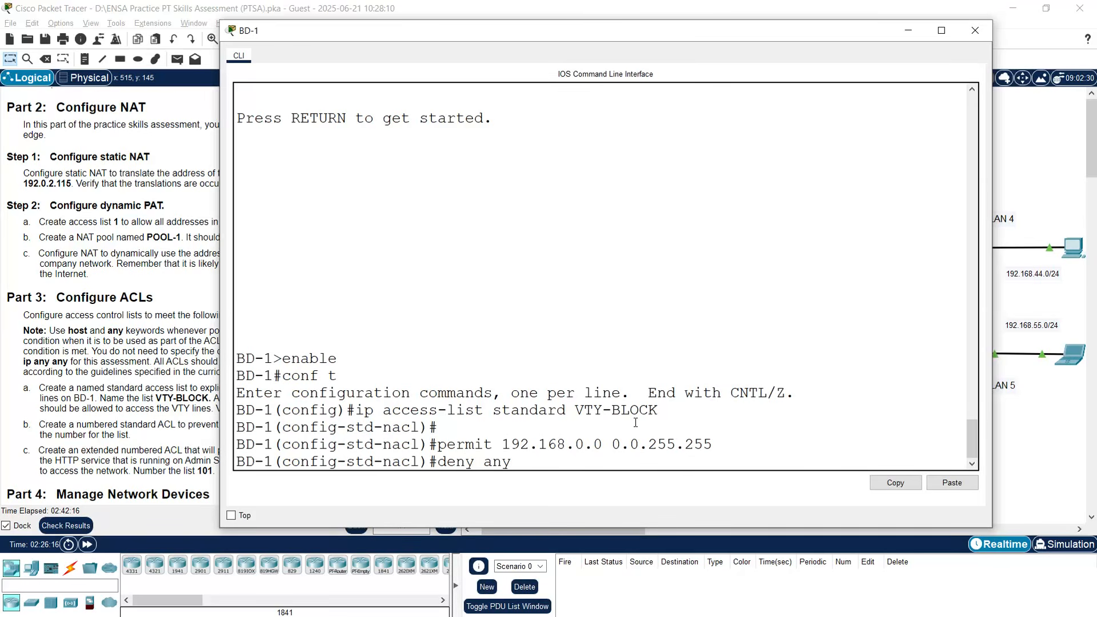
key(Return)
text(exit)
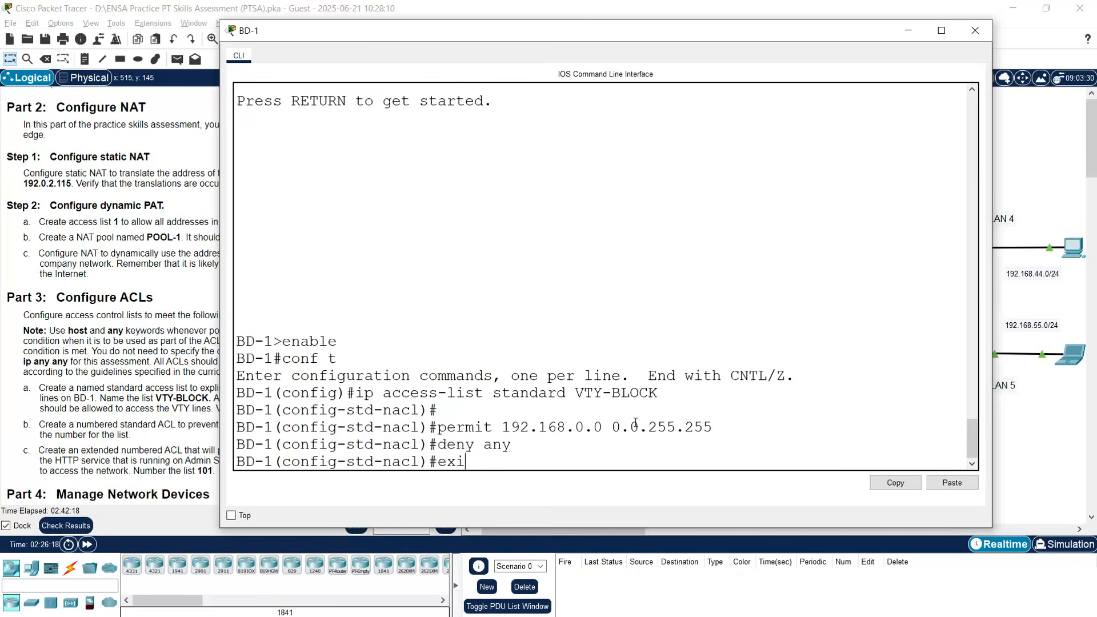
key(Return)
Apply VTY-BLOCK inbound on BD-1's line vty 0 15 with access-class, exit line configuration, and close the CLI.
text(i)
key(BackSpace)
text(lin)
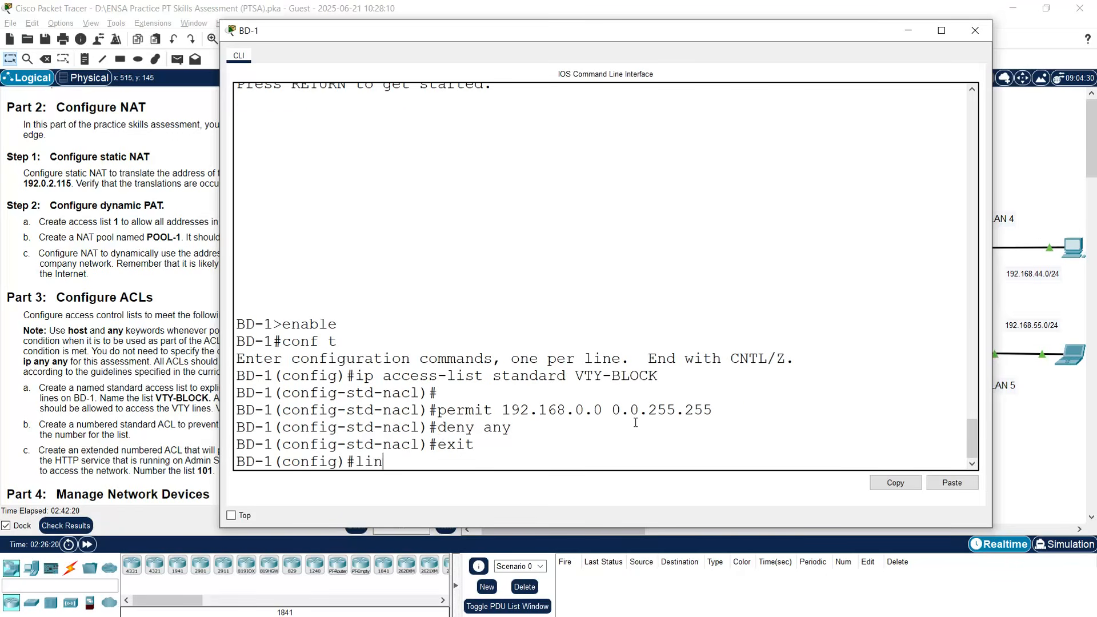
text(e vty 0 15)
key(Return)
text(a)
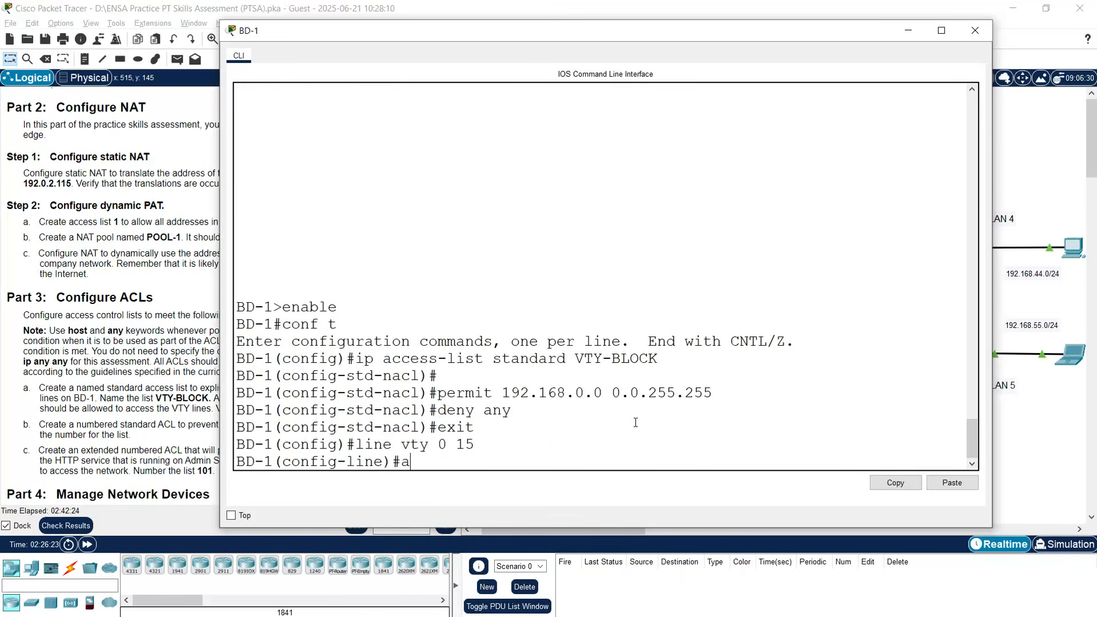
text(ccess-class VTY )
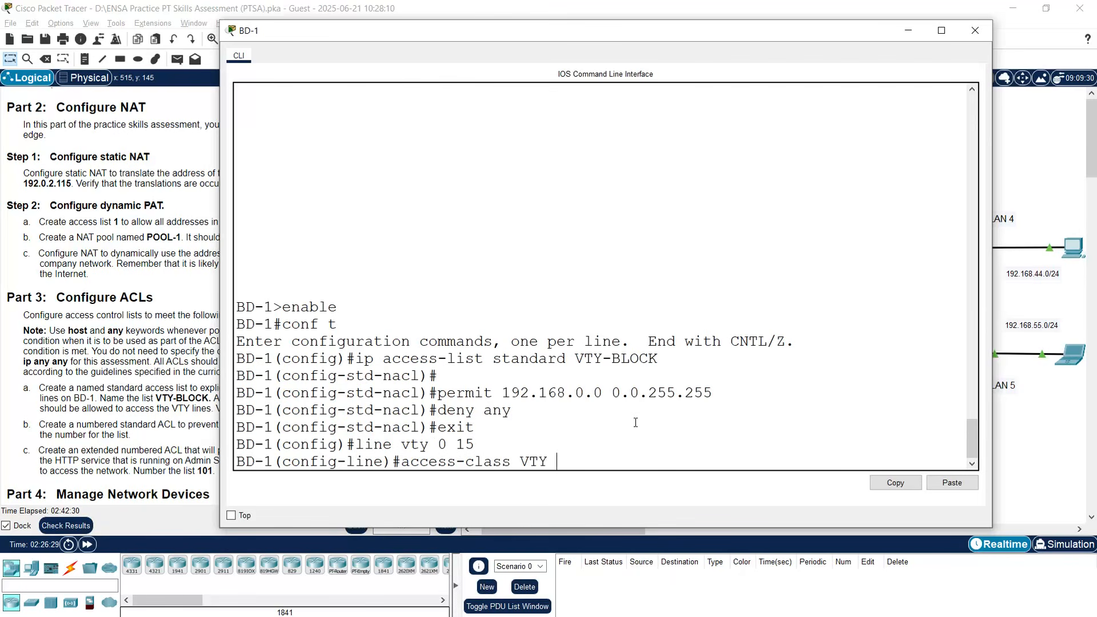
text(-BLOCK)
text(in)
key(Return)
text(exit)
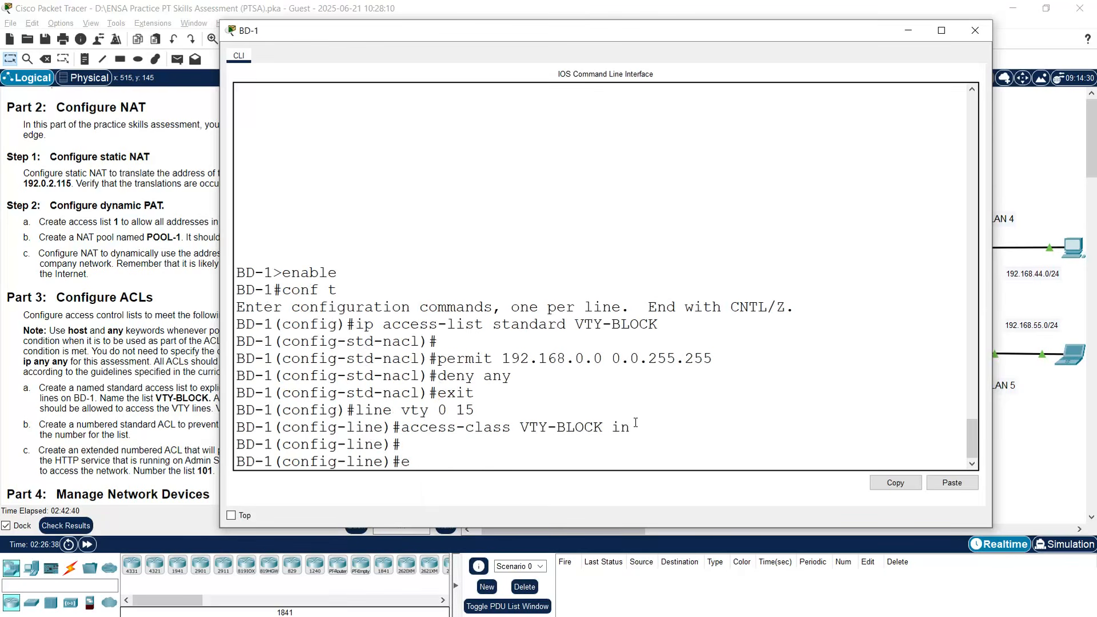
key(Return)
key(Return)
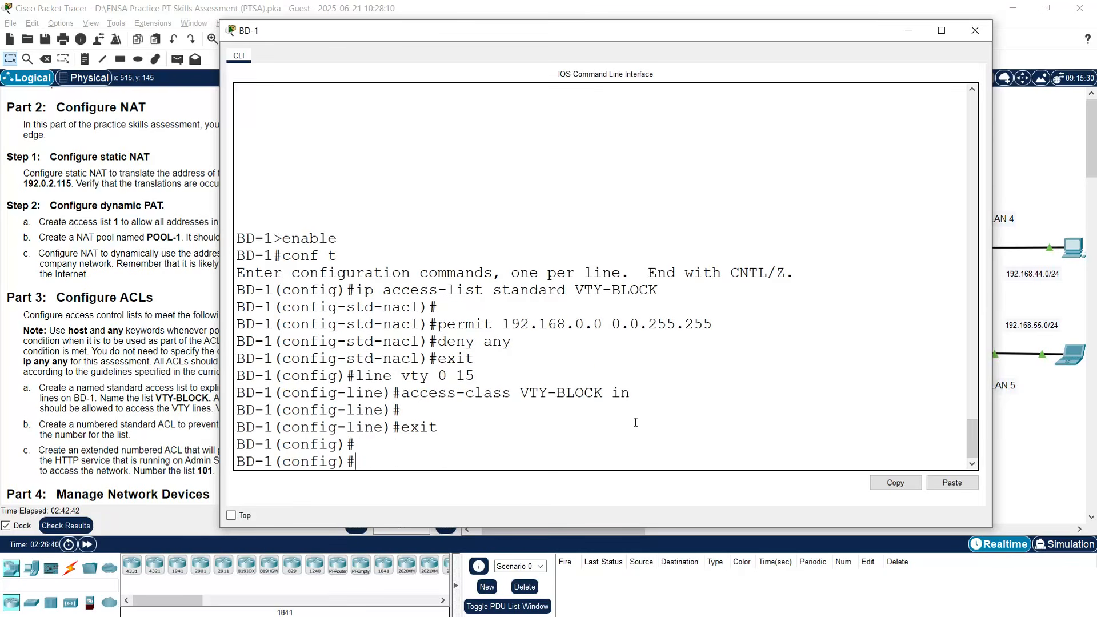
click(975, 31)
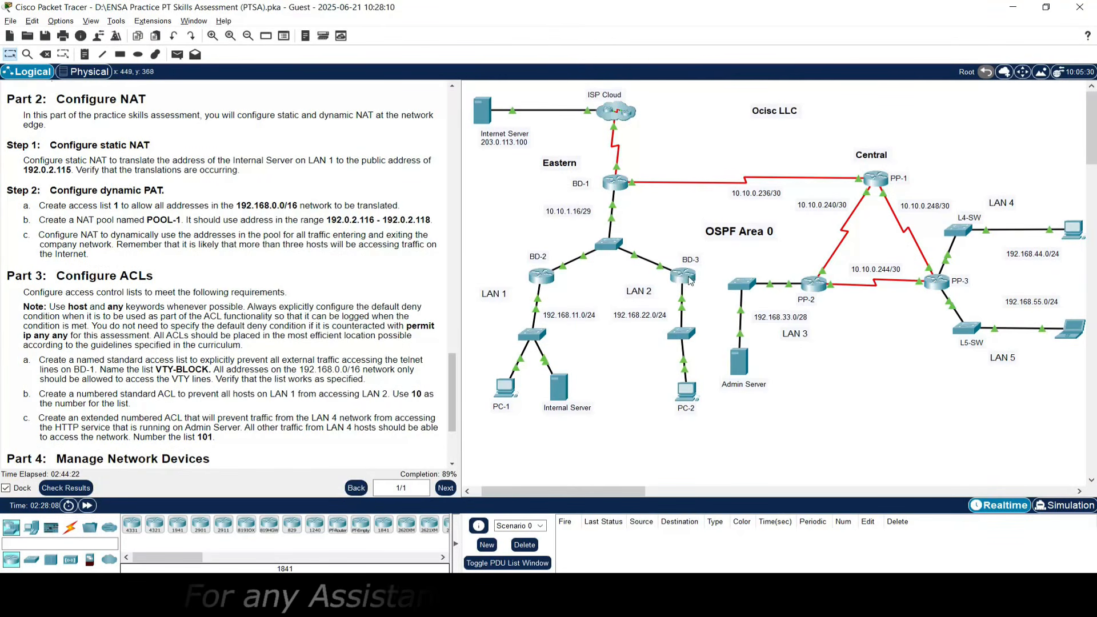
Open BD-3's CLI and enter global configuration mode with enable and conf t.
click(683, 277)
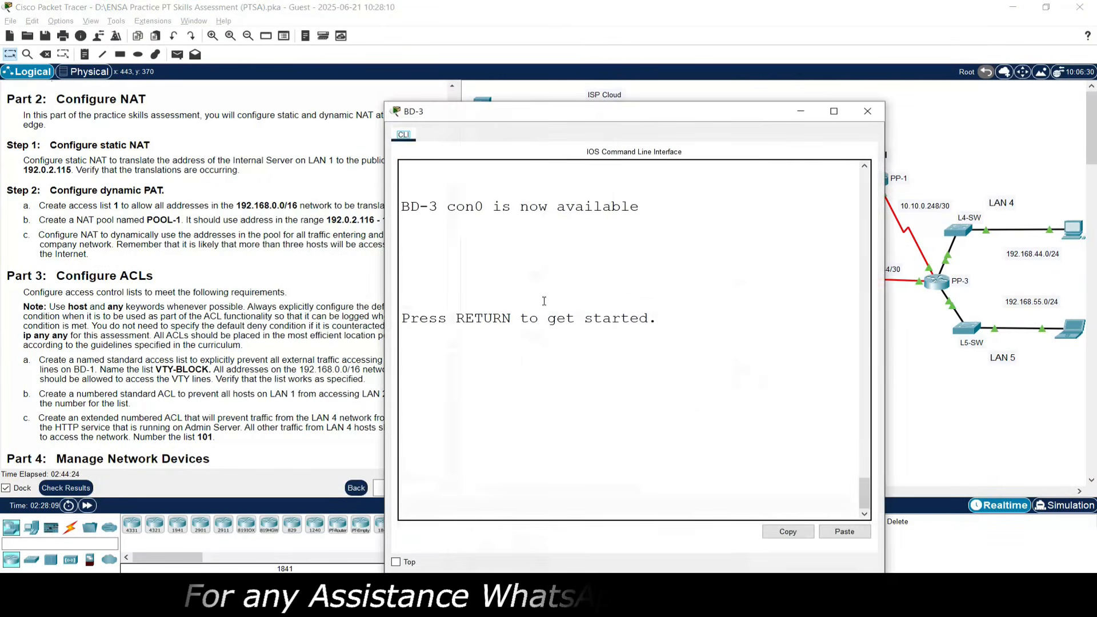
key(Return)
text(enable)
key(Return)
text(conf t)
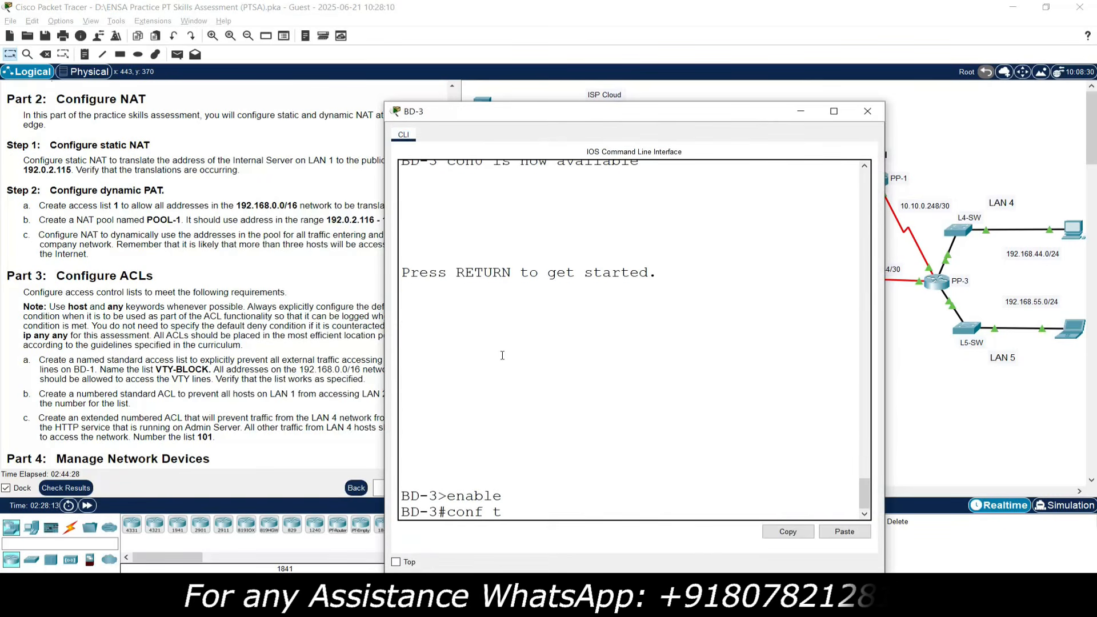
key(Return)
Create access list 10 on BD-3 that denies 192.168.11.0 0.0.0.255 and permits any, checking the LAN 1 address in the topology.
text(access-list)
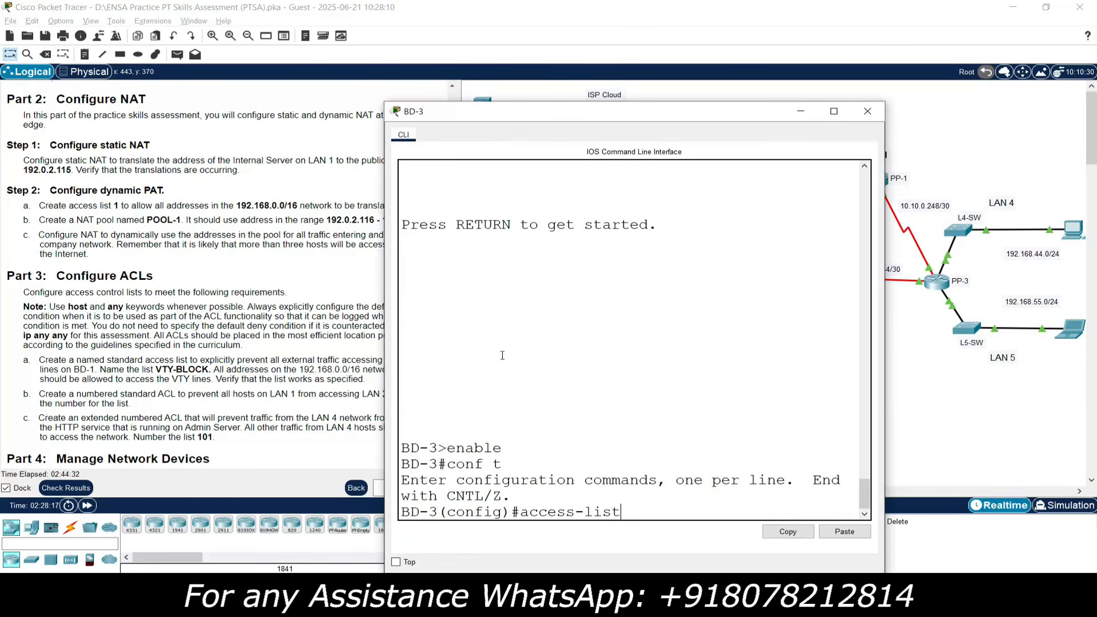
text( 10 de)
key(BackSpace)
key(BackSpace)
text(deny)
click(952, 452)
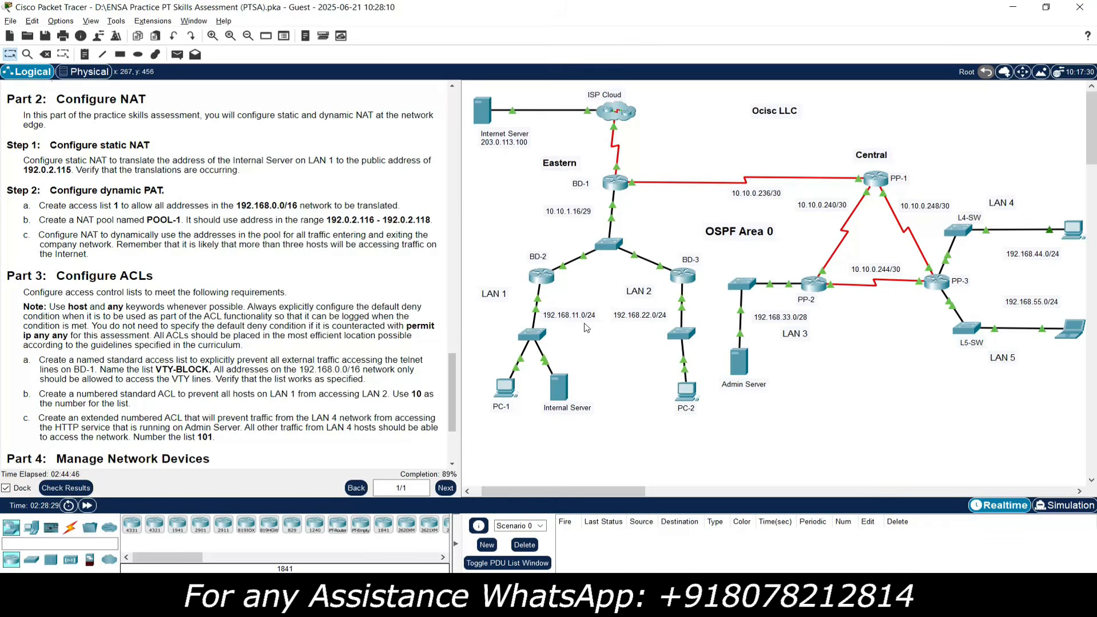
click(689, 281)
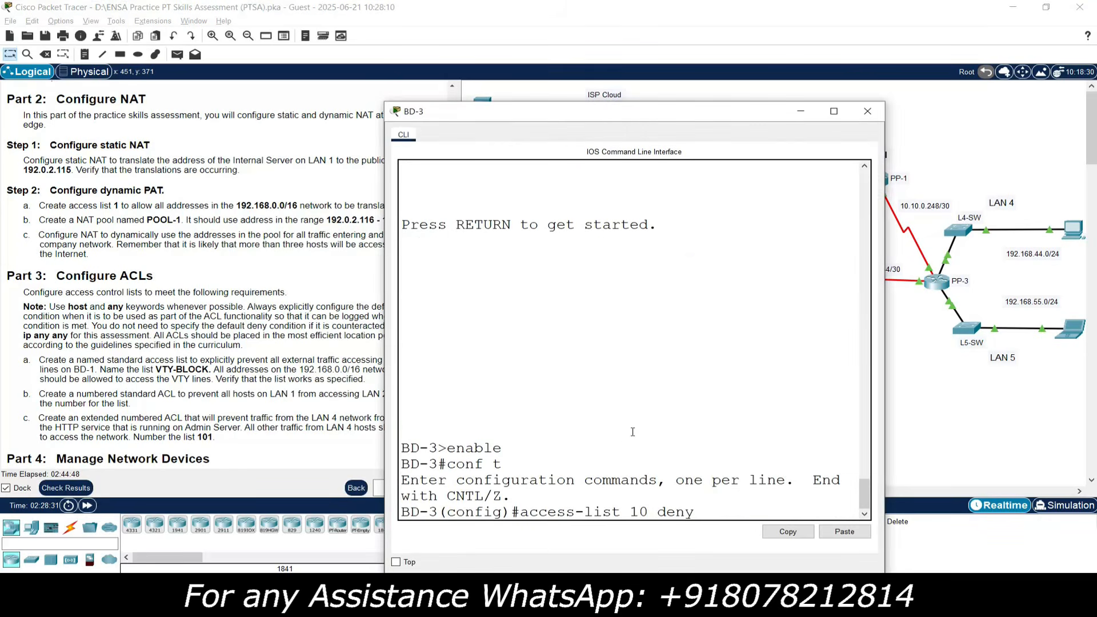
text(192.168.11.0 0.0.0.255)
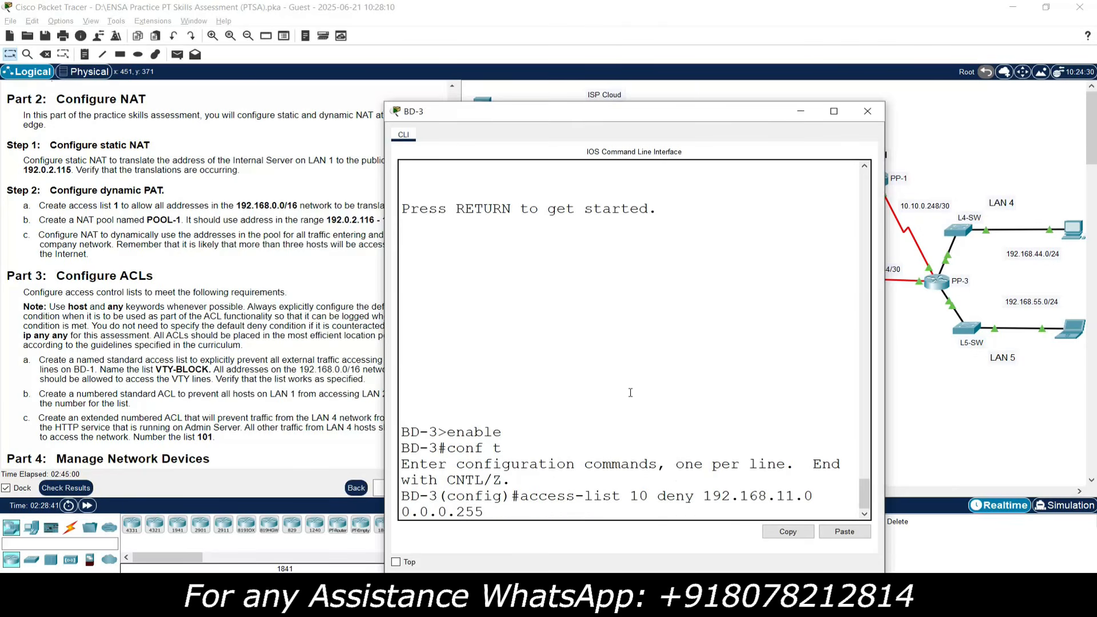
key(Return)
text(access-list 10 permit any)
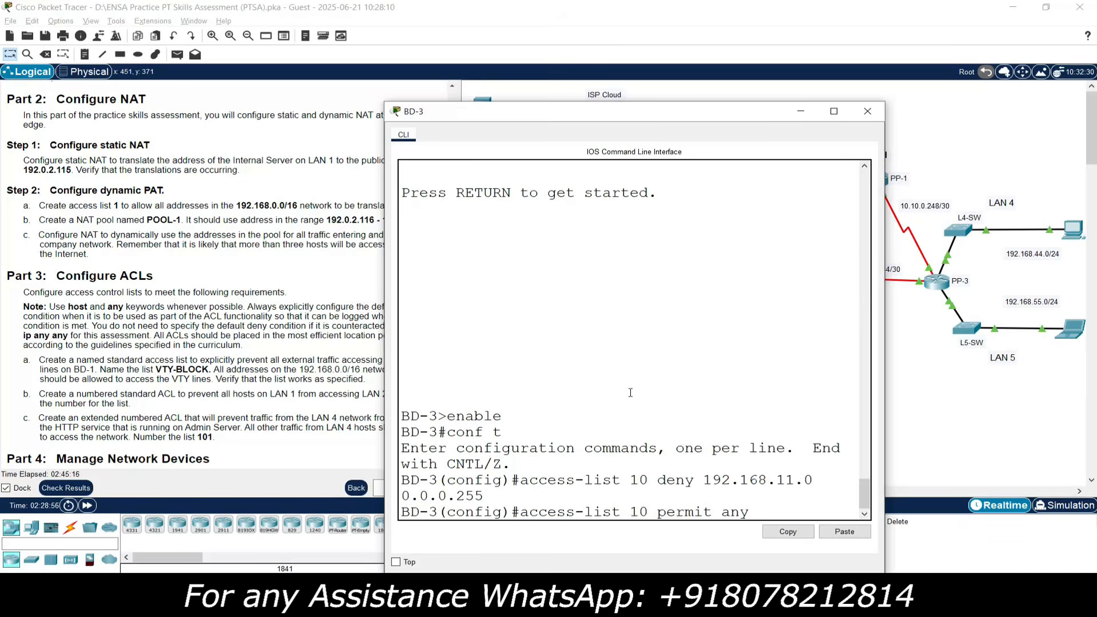
key(Return)
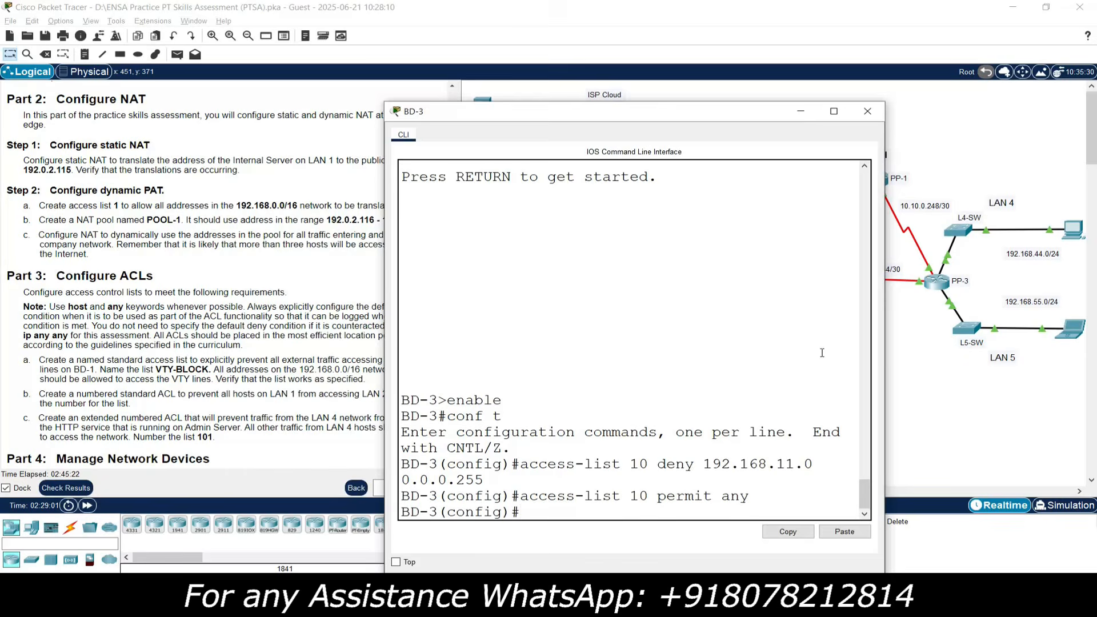
click(923, 415)
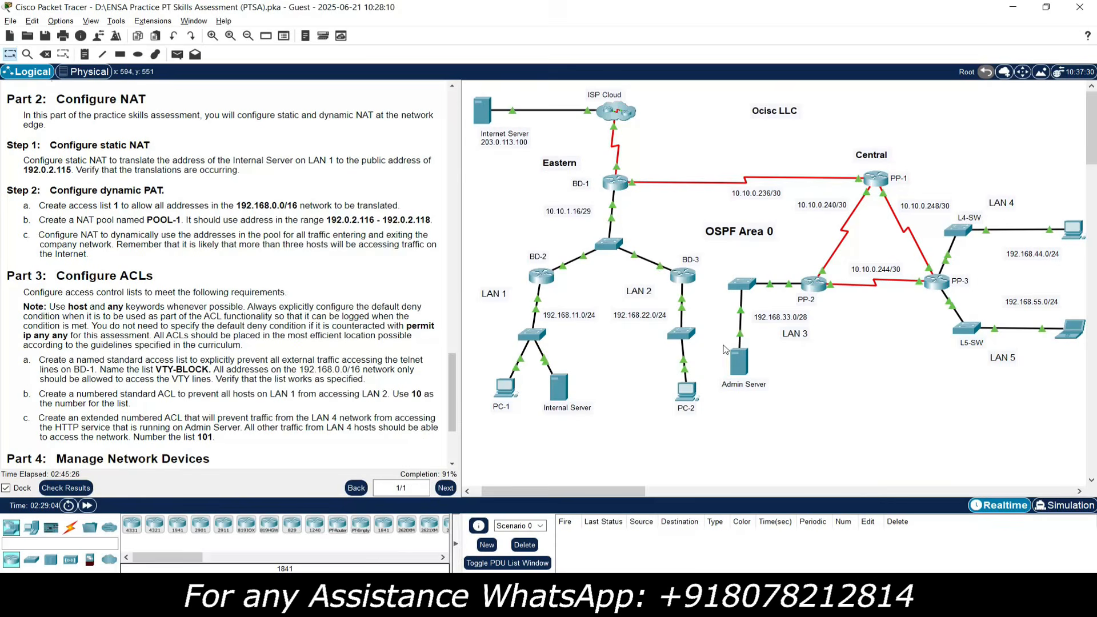
Apply access list 10 inbound on BD-3's interface g0/0/1 with ip access-group, exit interface configuration, and close the CLI.
mouse_move(660, 270)
click(679, 277)
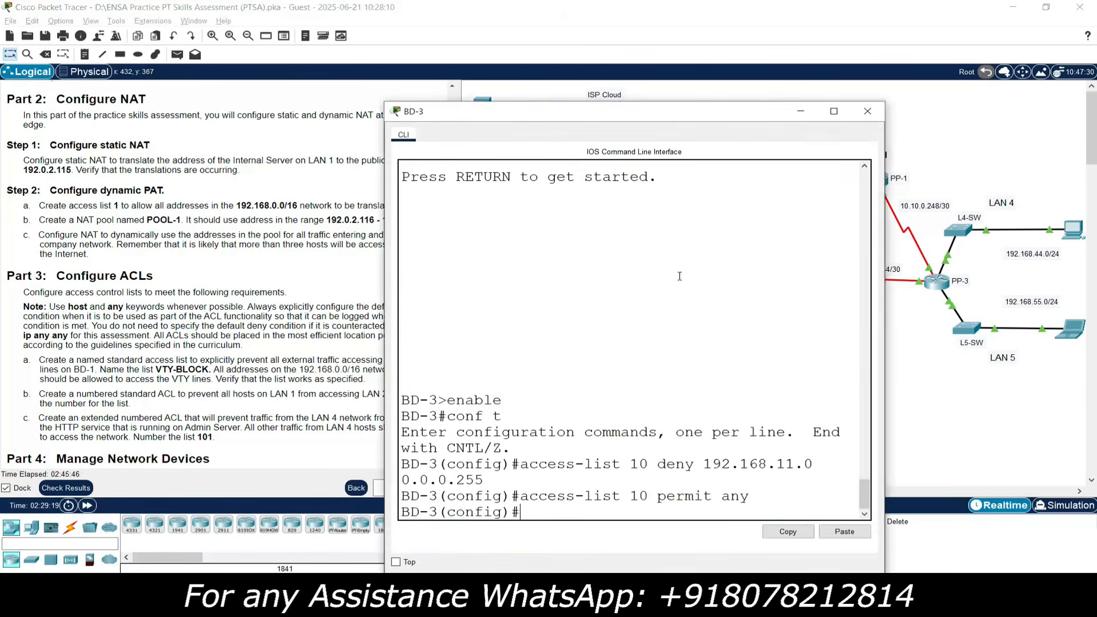
key(Return)
text(in)
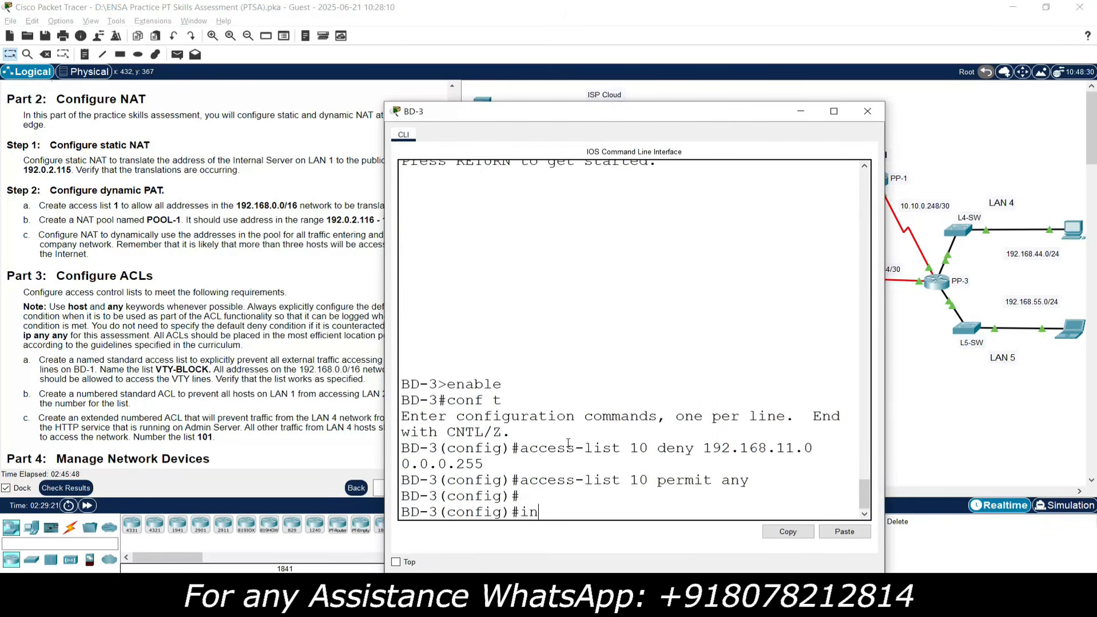
text(terface g0/0/1)
key(Return)
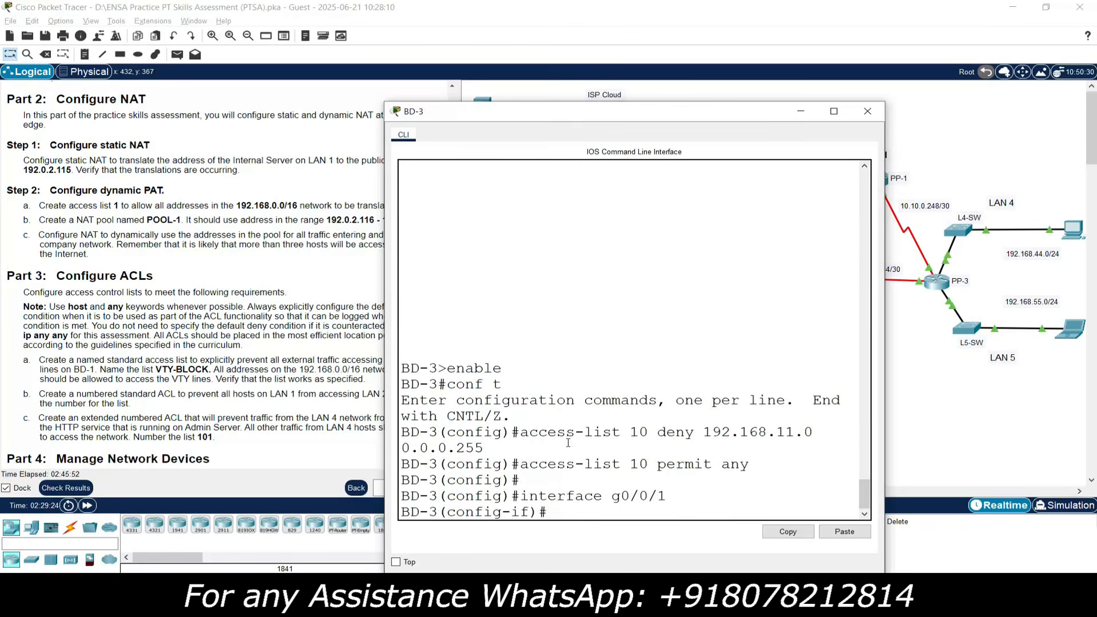
text(ip access-group 10)
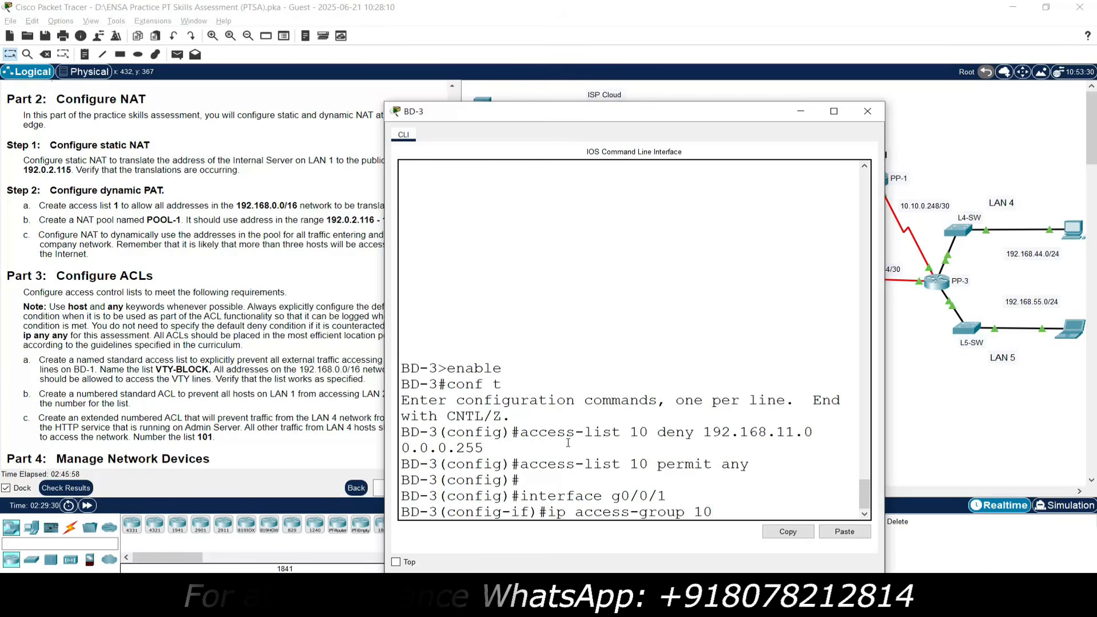
text( in)
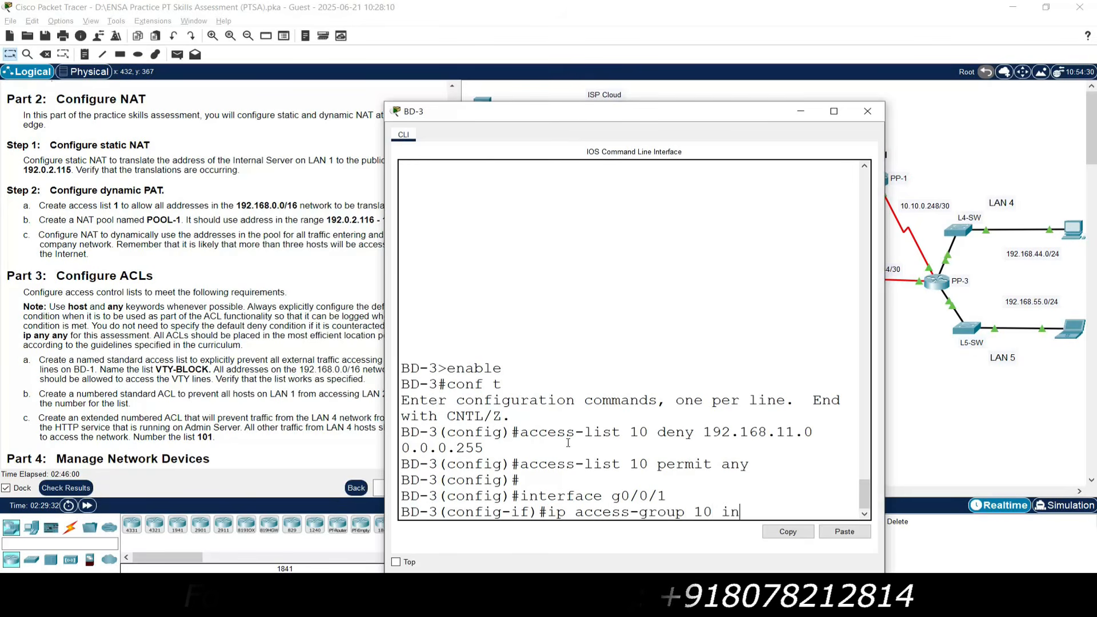
key(Return)
key(Return)
text(exit)
key(Return)
key(Return)
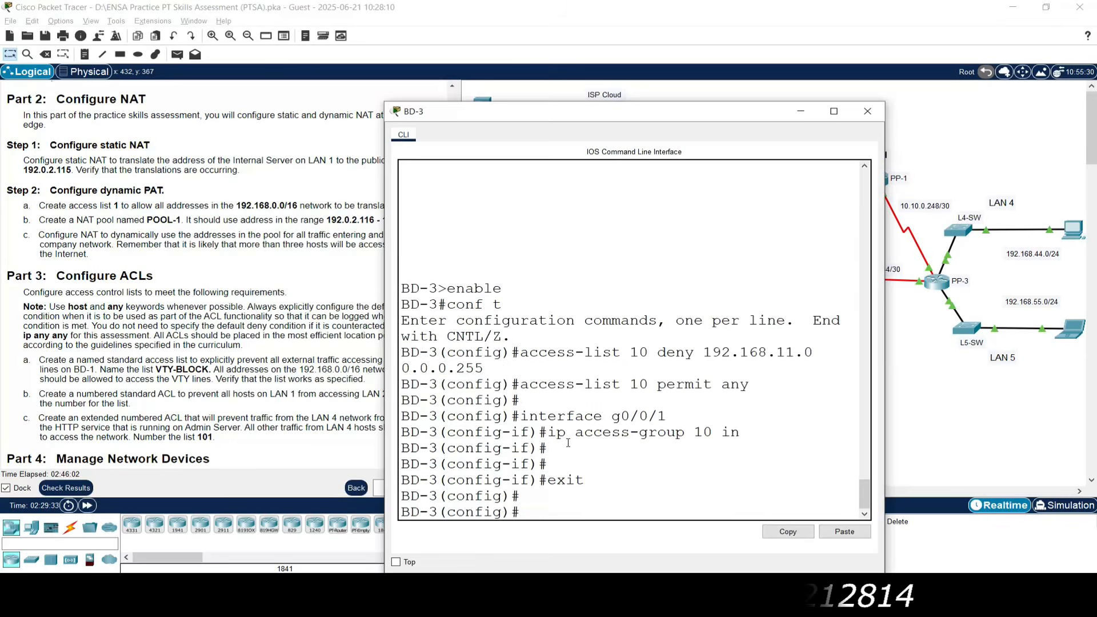
click(867, 111)
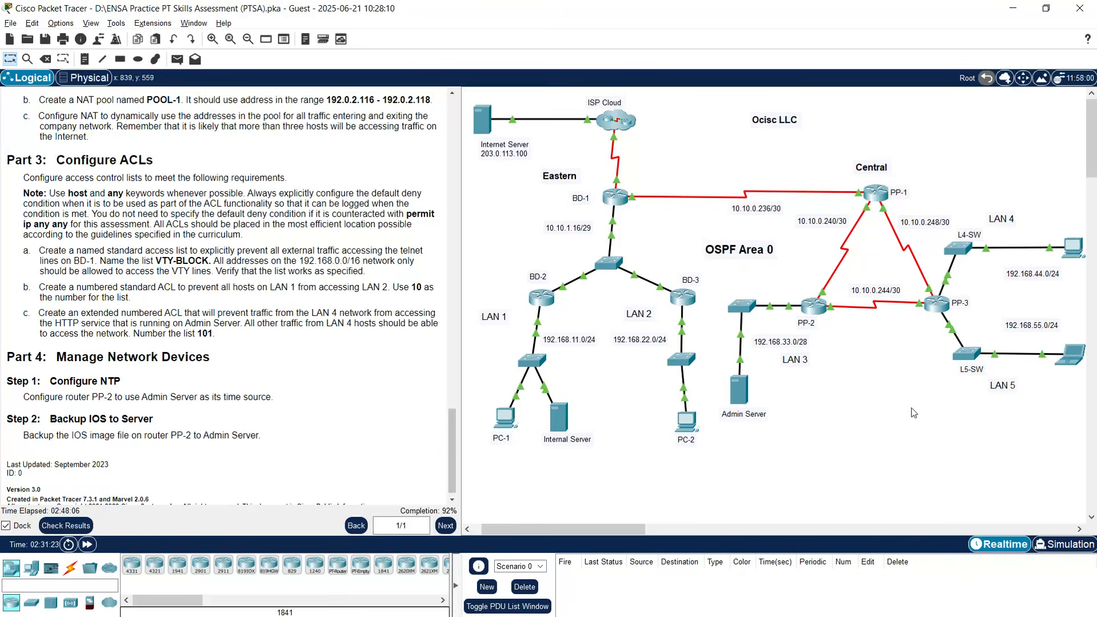
Open PP-3's CLI and enter global configuration mode with enable and conf t.
click(930, 311)
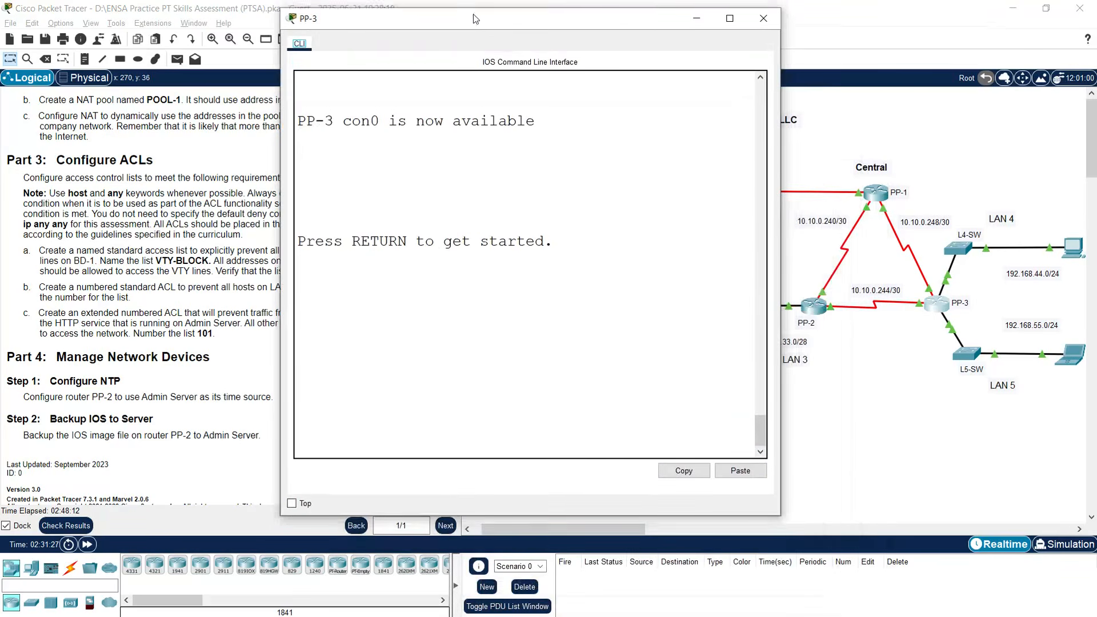
key(Return)
text(enable)
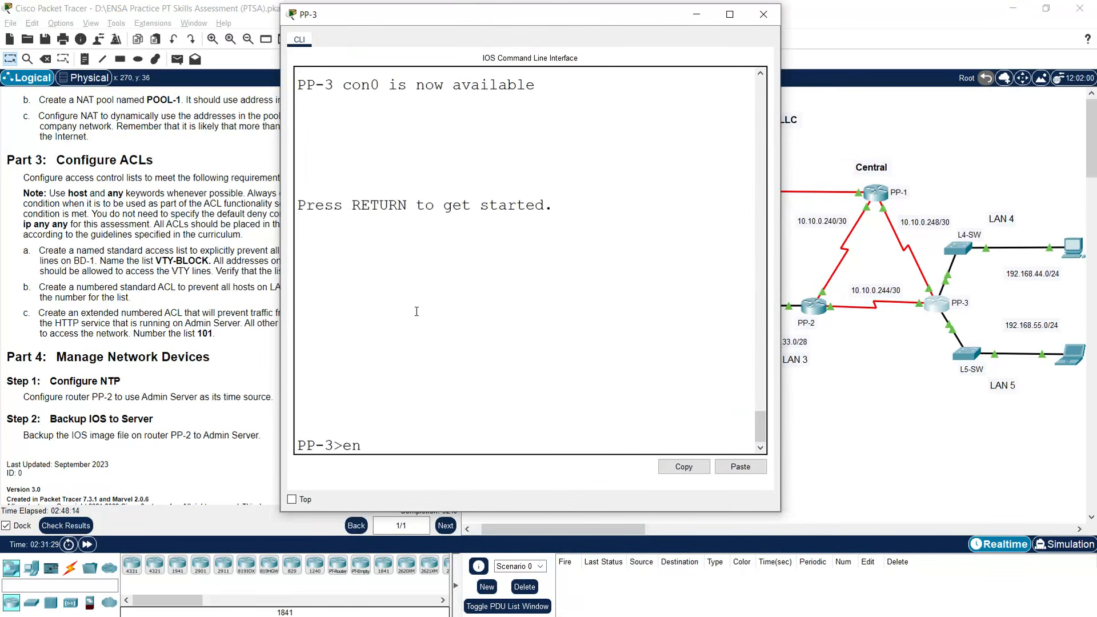
key(Return)
text(conf t)
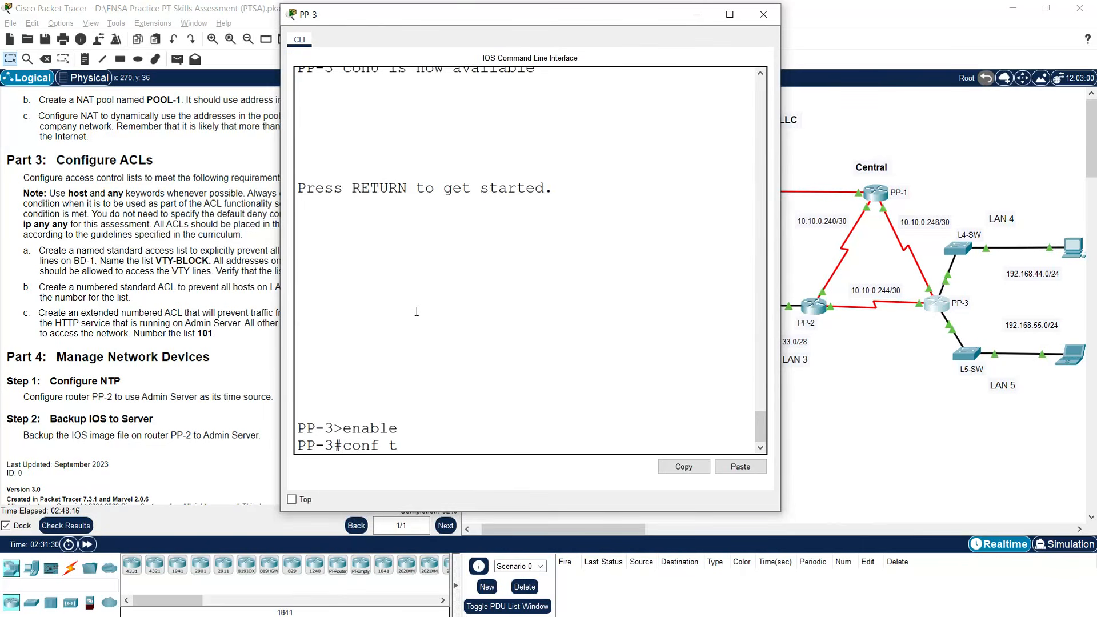
key(Return)
Begin the entry access-list 101 deny tcp any host on PP-3 and copy Admin Server's IPv4 address from its IP configuration.
text(access-list 10)
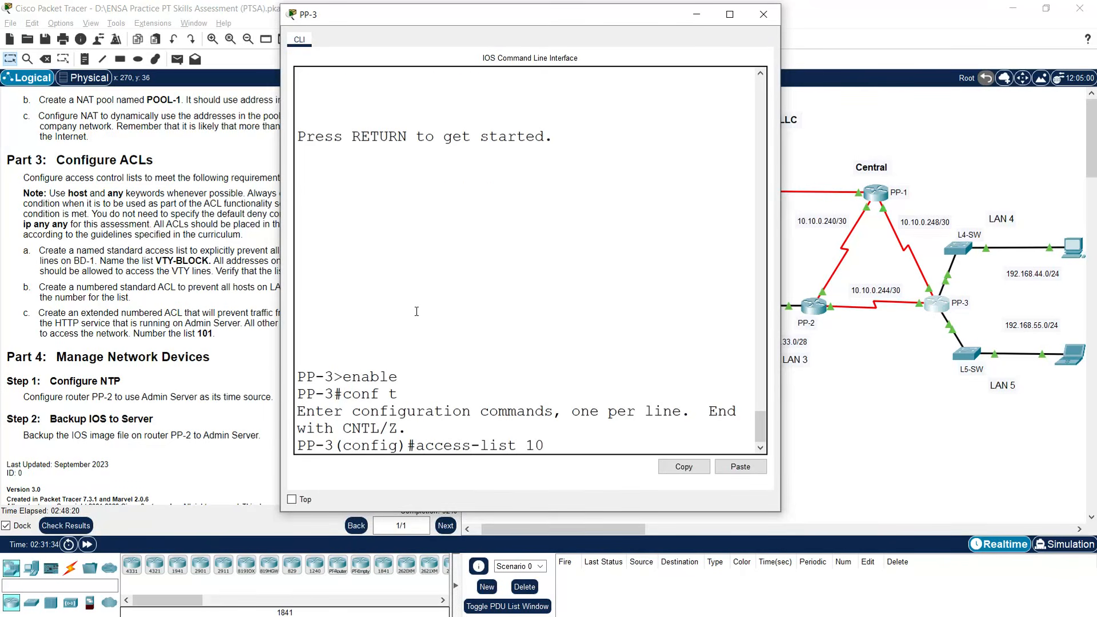
text(1 deny tcp any host)
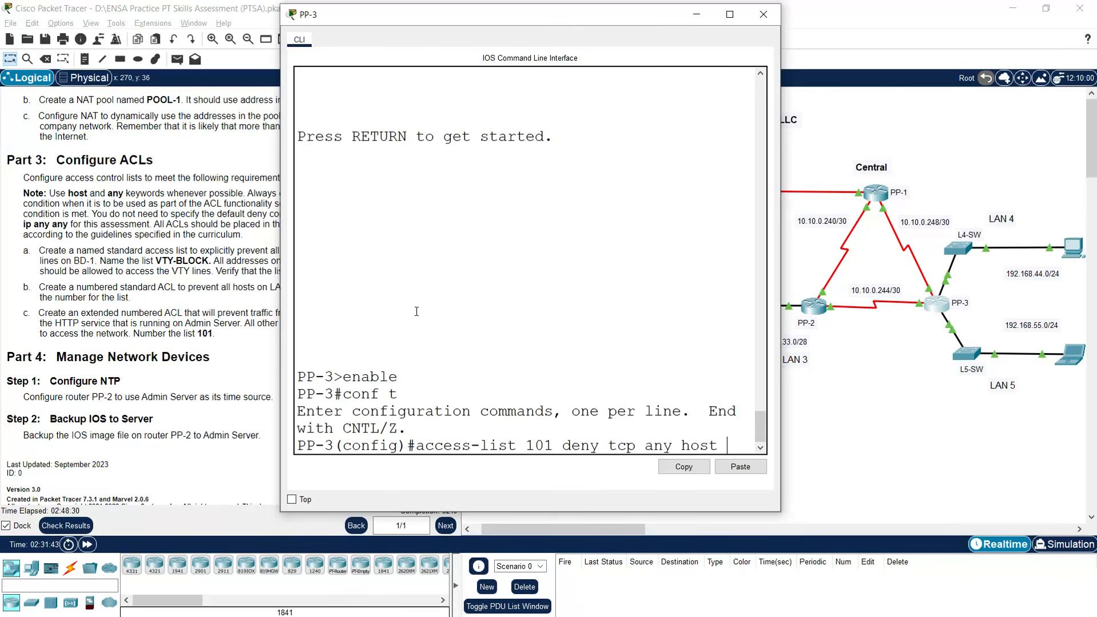
click(853, 447)
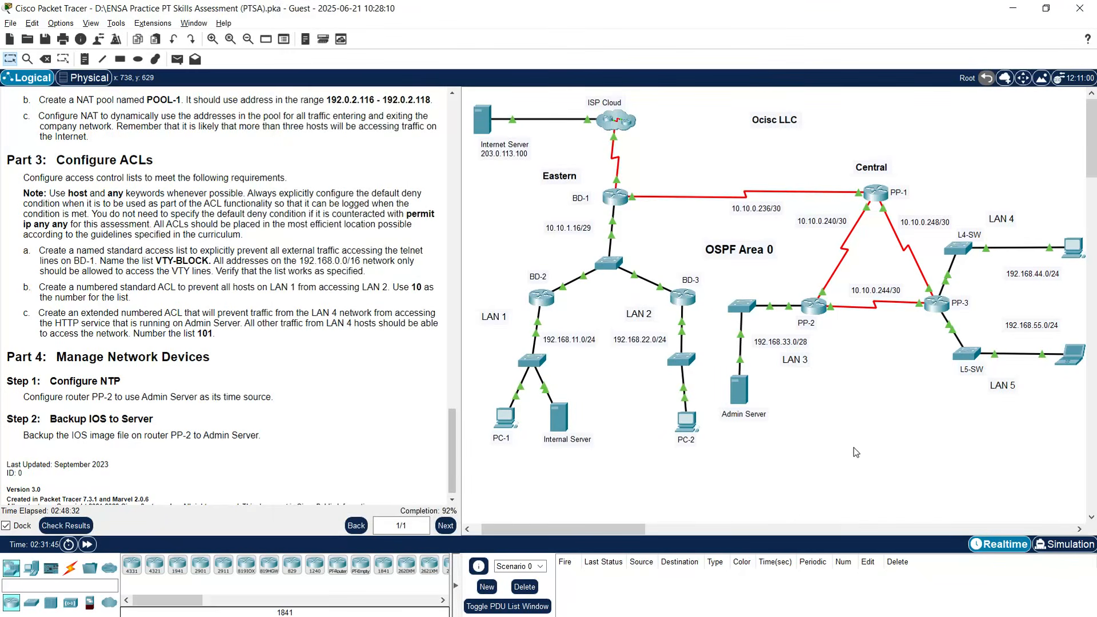
click(746, 394)
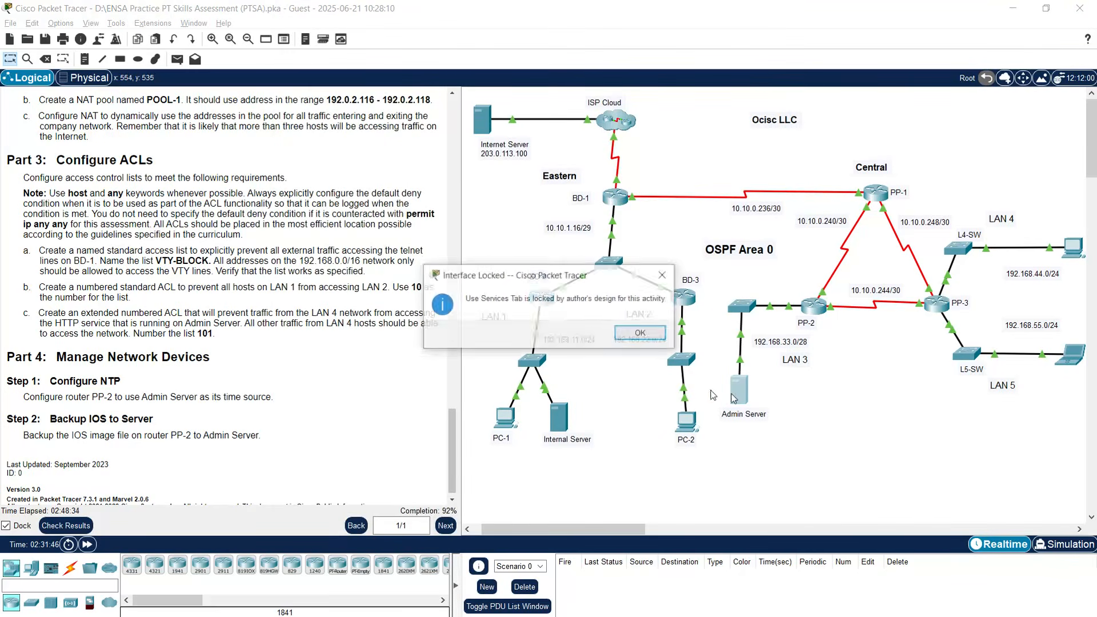
click(641, 333)
click(453, 145)
click(445, 183)
drag(608, 217, 485, 204)
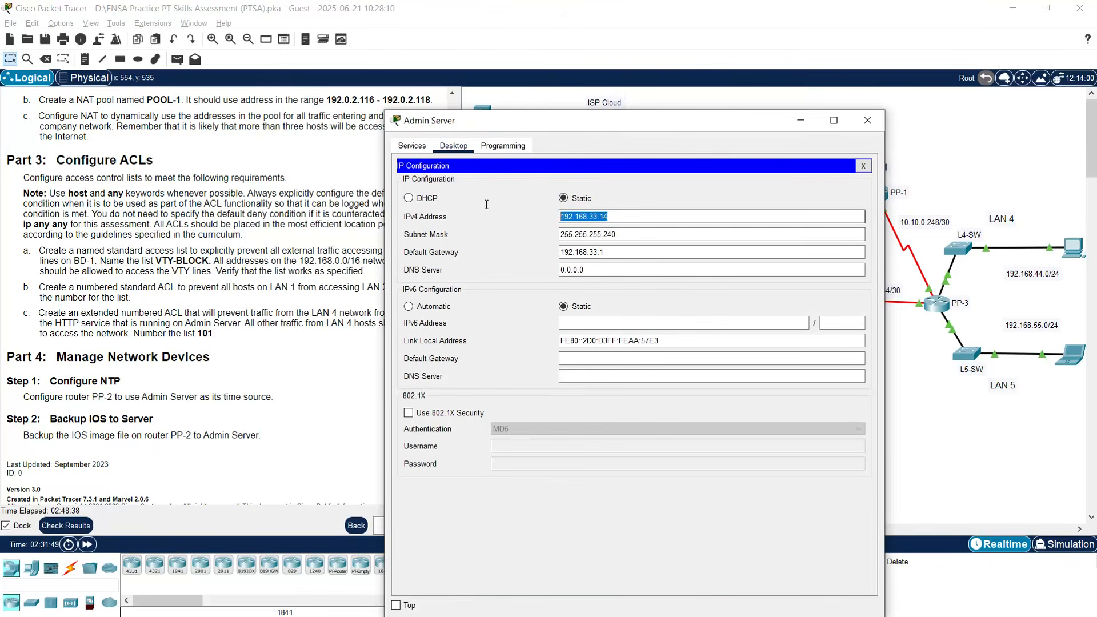
right_click(575, 217)
click(602, 268)
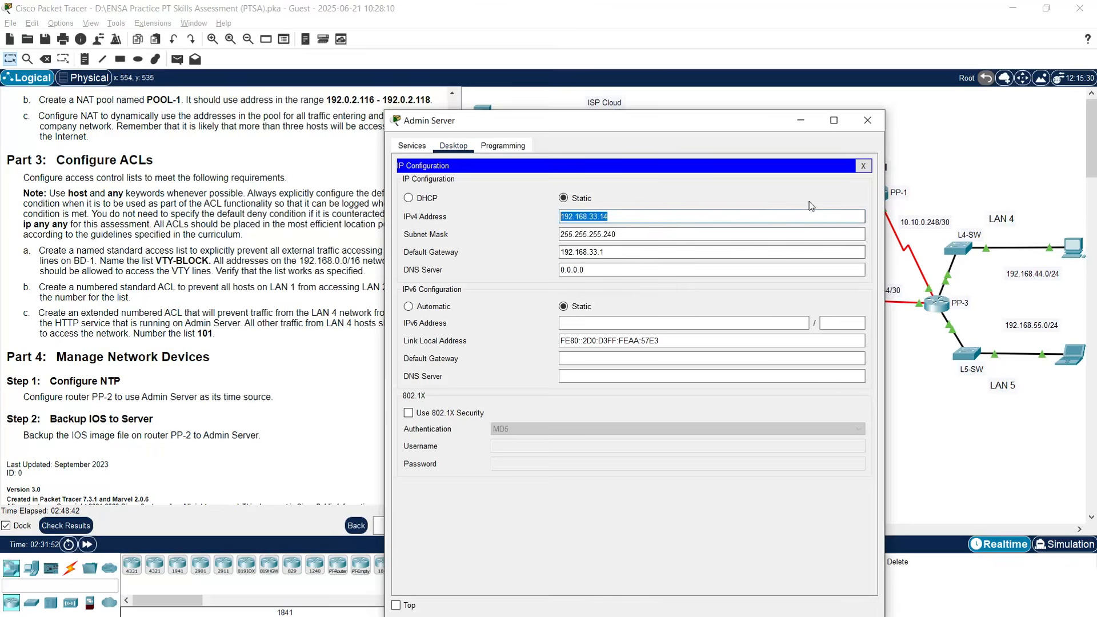
Complete PP-3's deny entry with the copied address 192.168.33.14 and eq www, and add permit ip any any to access list 101.
click(867, 121)
click(933, 304)
click(740, 466)
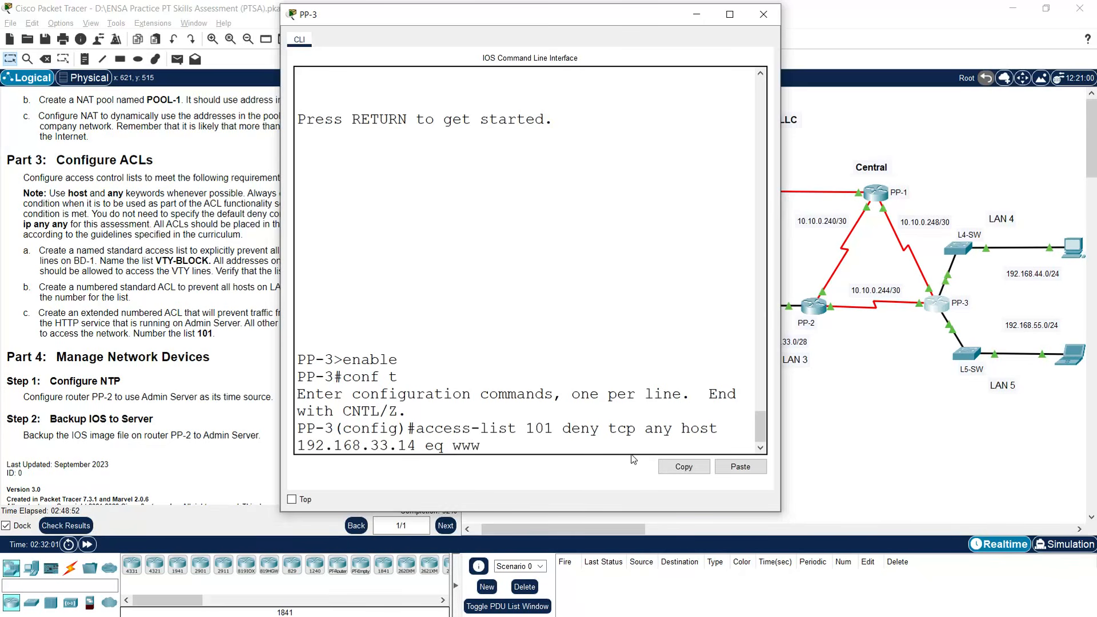
key(Return)
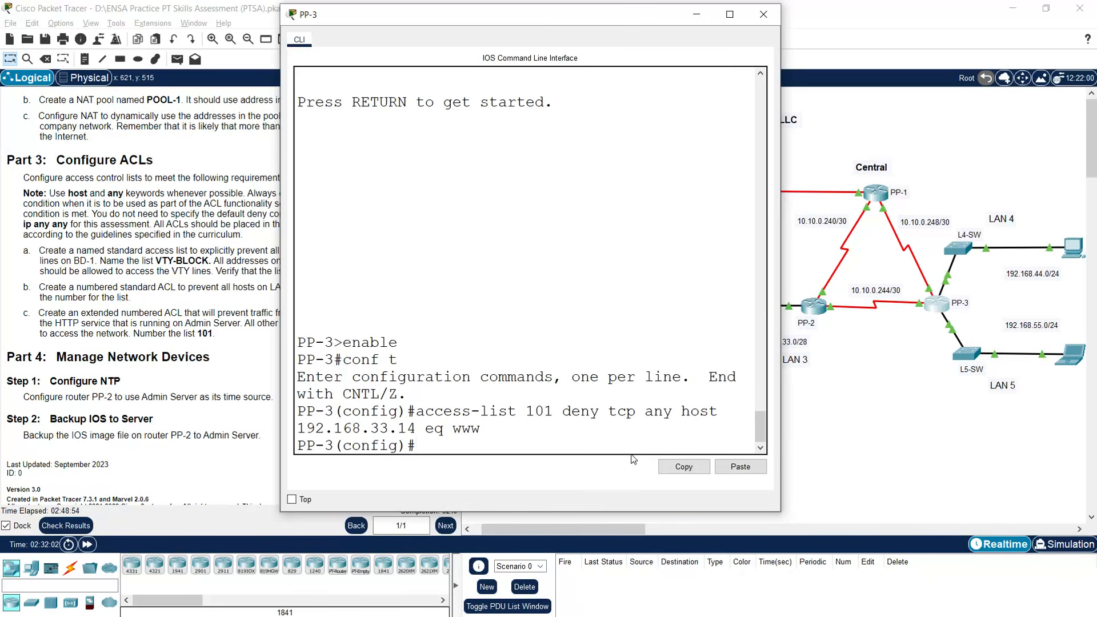
text(access-list 10)
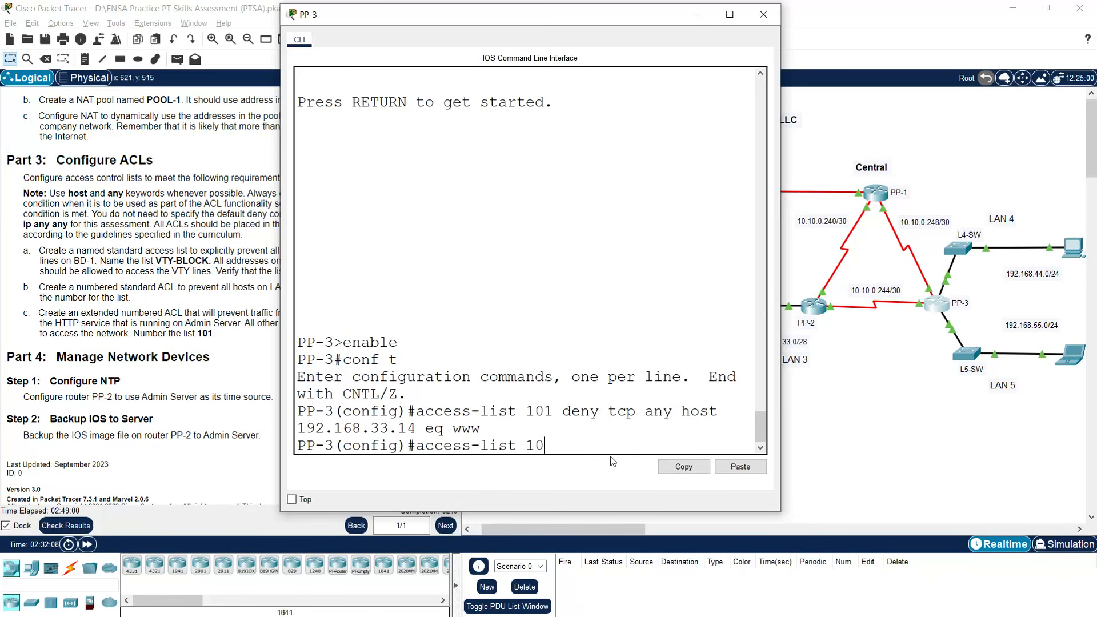
text(1 permit ip any any)
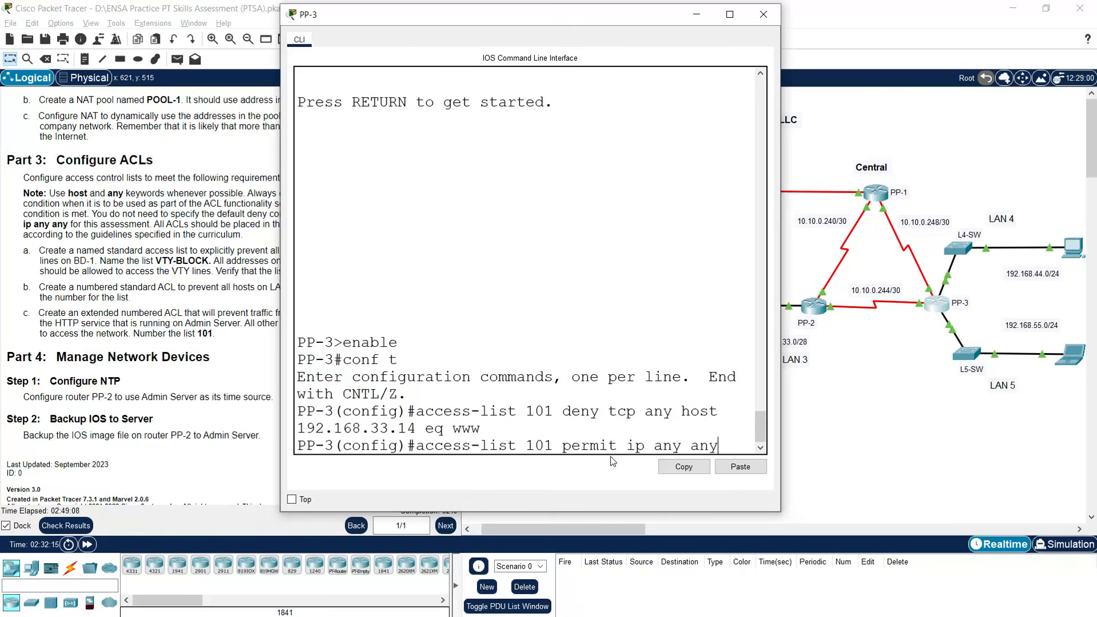
key(Return)
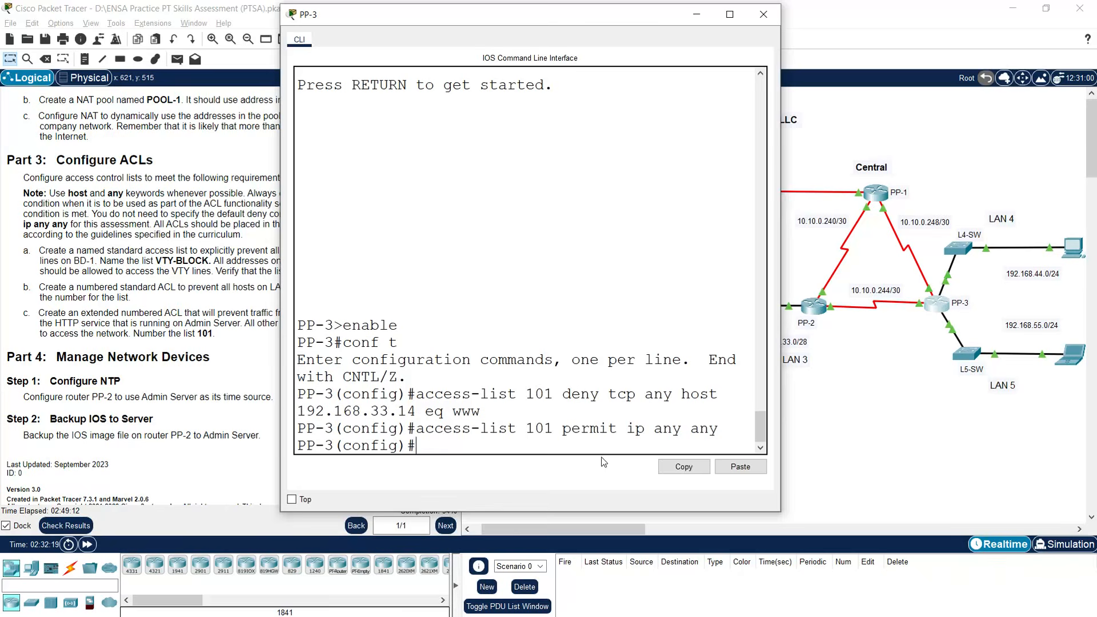
Apply access list 101 inbound on PP-3's LAN 4 interface g0/0/0, checking the port in the topology, and close the CLI.
click(887, 442)
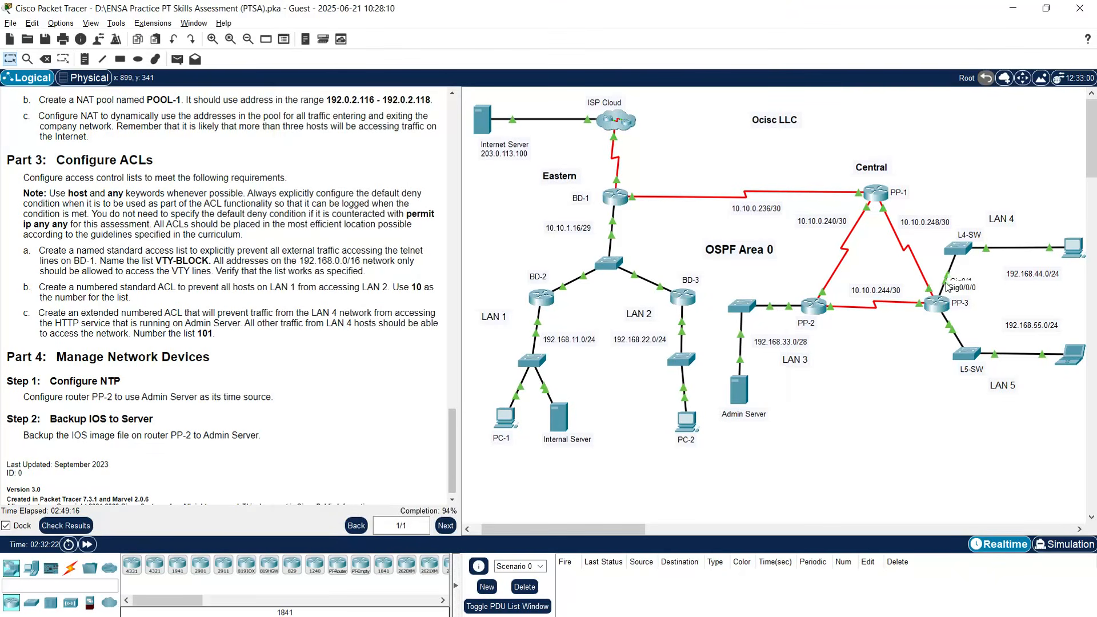
click(937, 302)
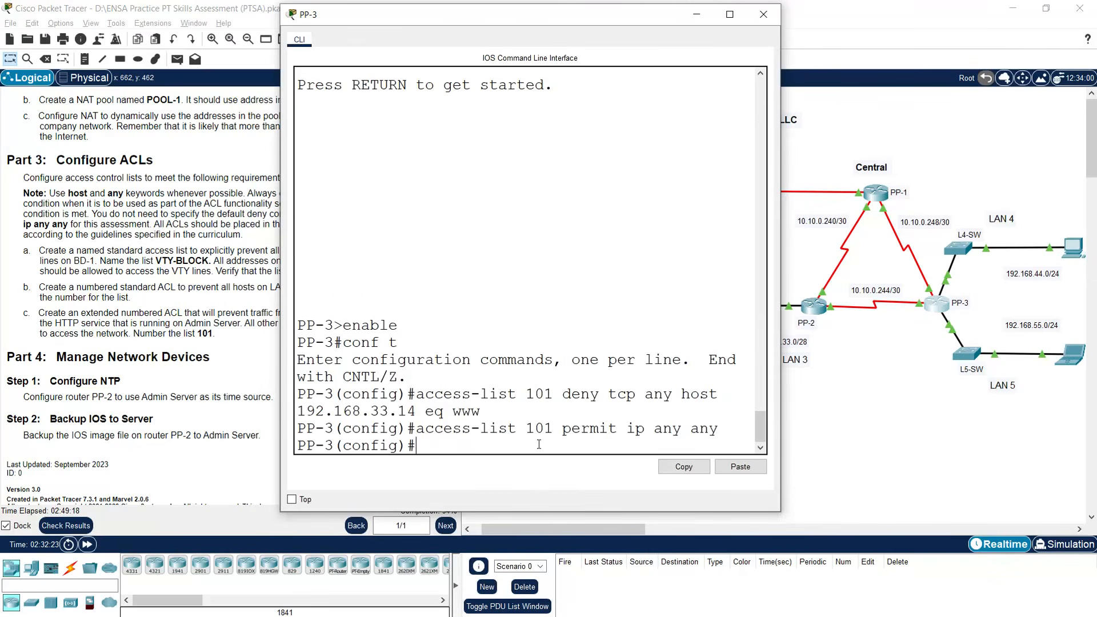
text(interface g0/)
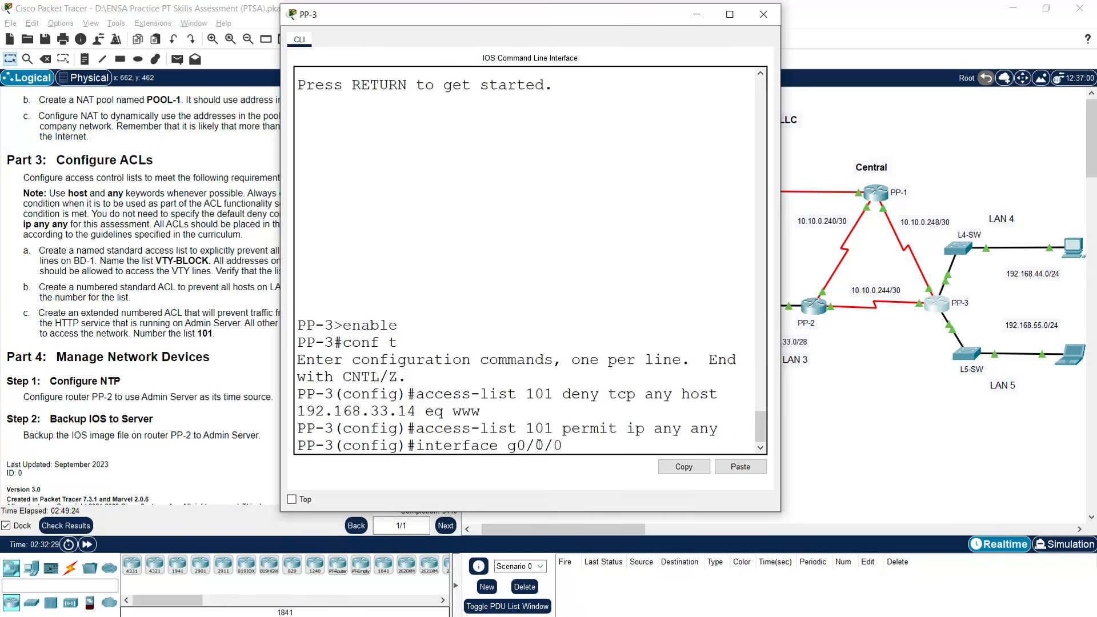
text(0/0)
key(Return)
text(ip access-g)
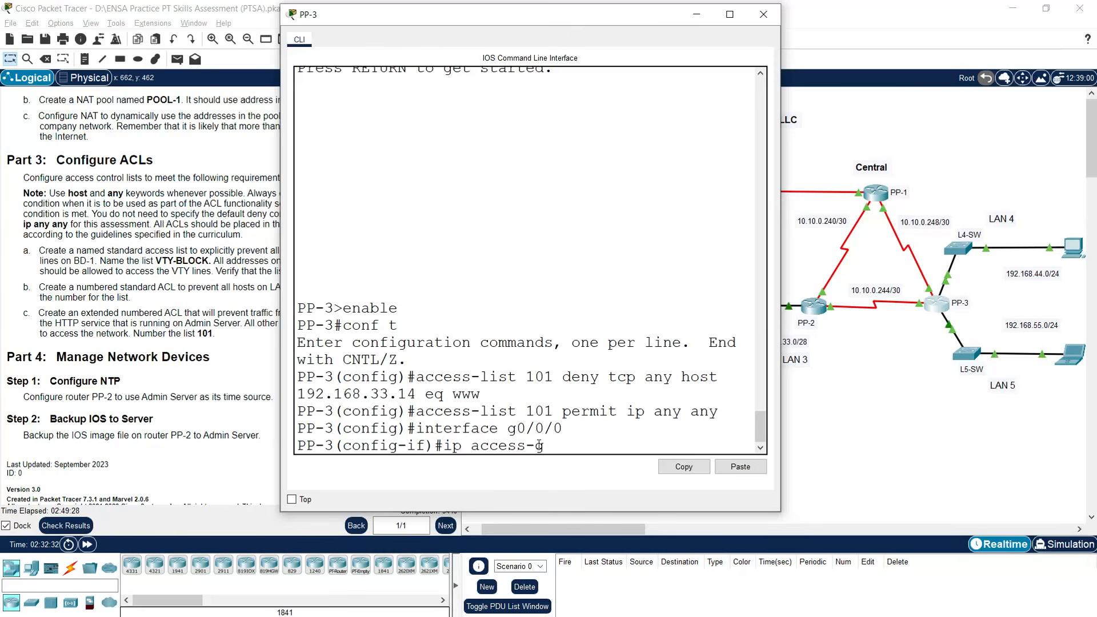
text(roup 101 in)
key(Return)
key(Return)
key(Return)
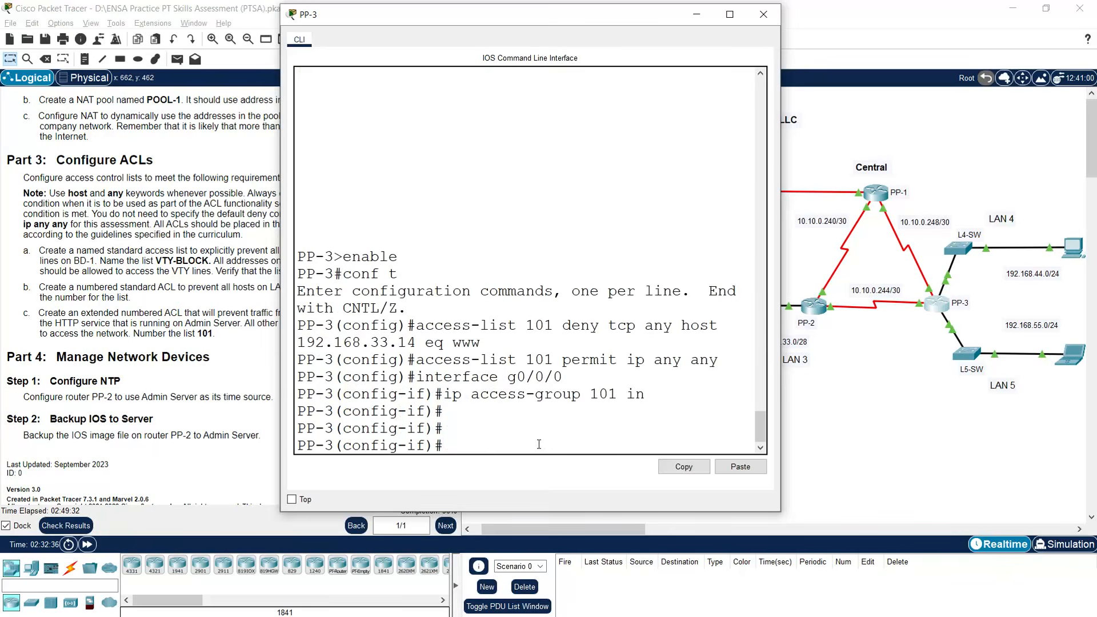
click(763, 15)
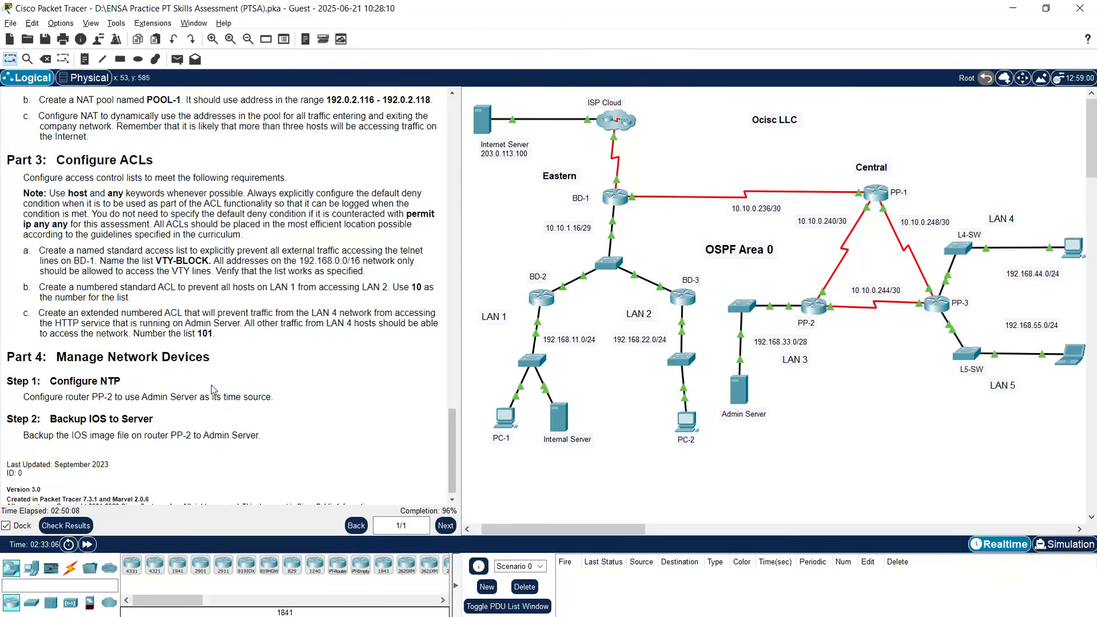
Open PP-2's CLI and enter global configuration mode with enable and conf t.
scroll(211, 390, down, 1)
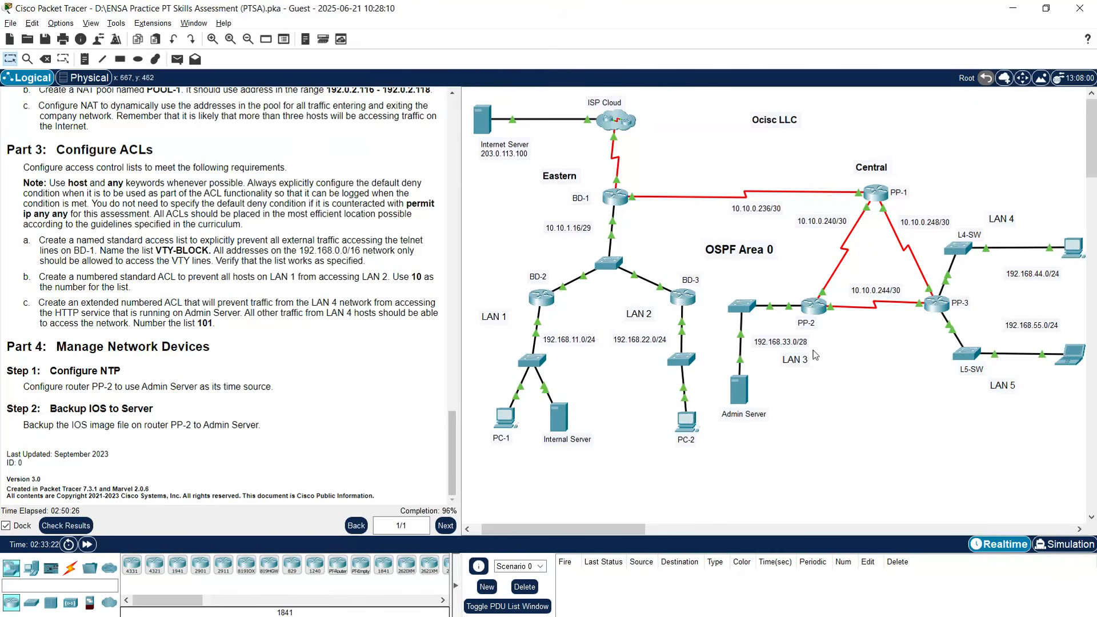
click(813, 307)
drag(502, 127, 418, 50)
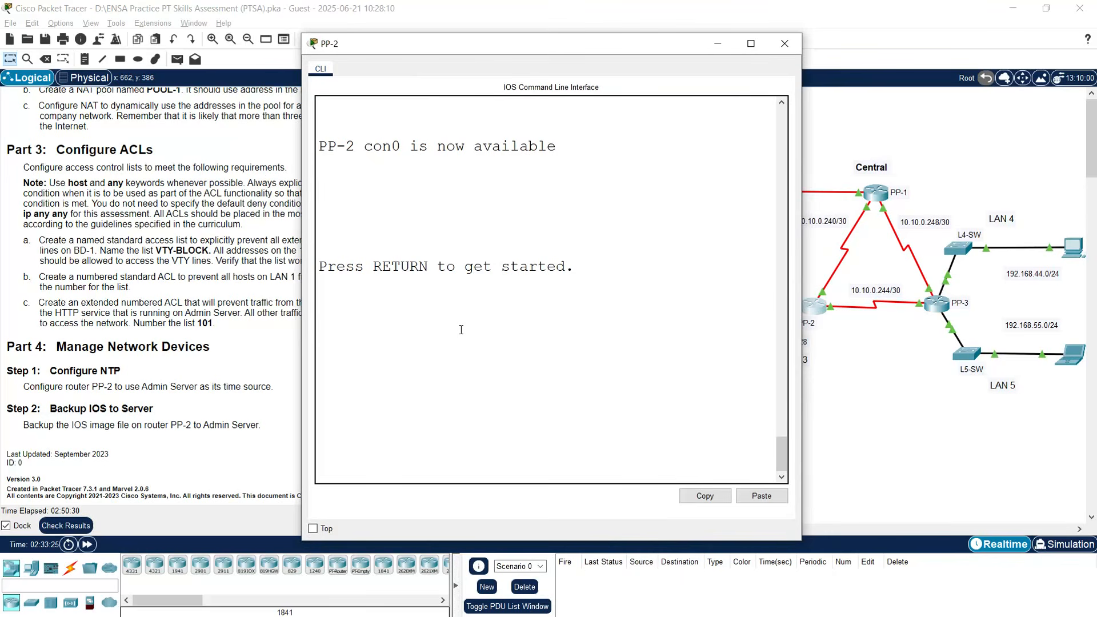
key(Return)
text(enable)
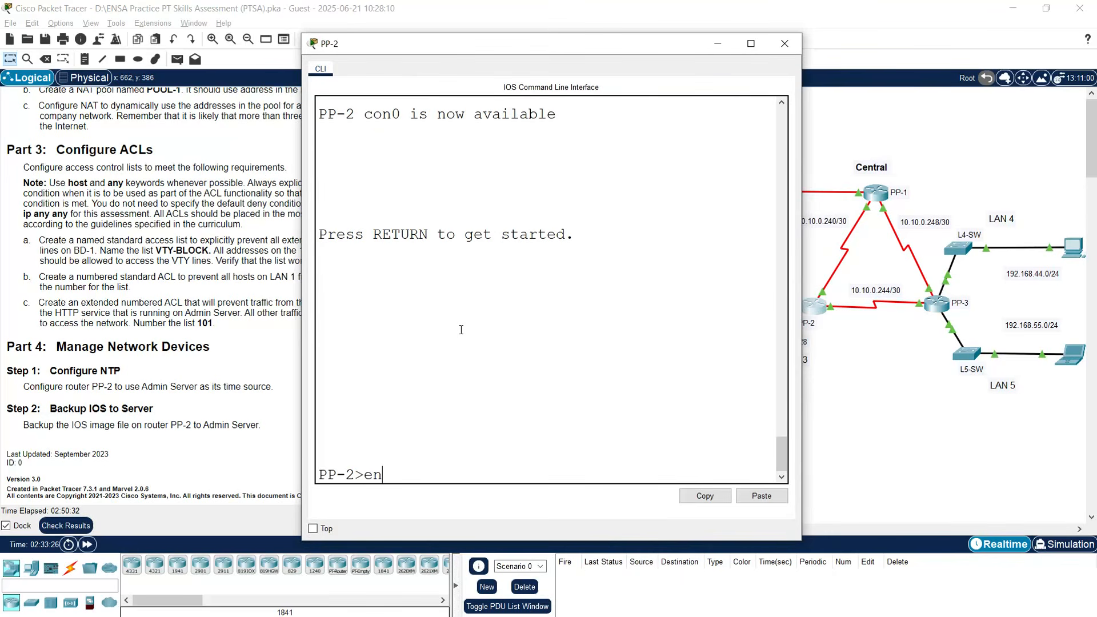
key(Return)
text(f t)
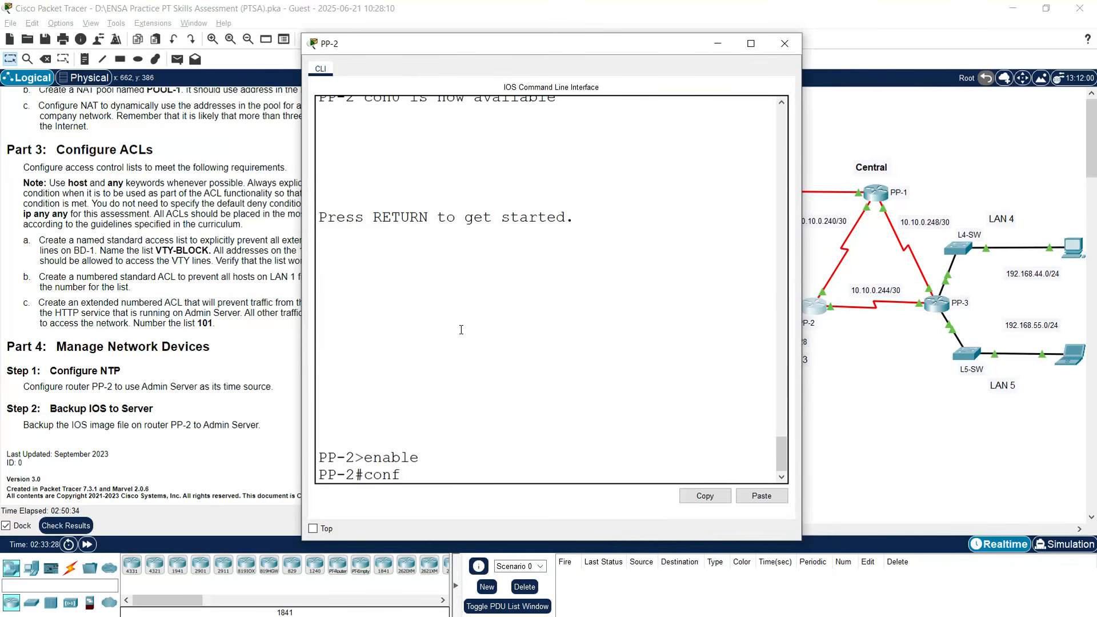
key(Return)
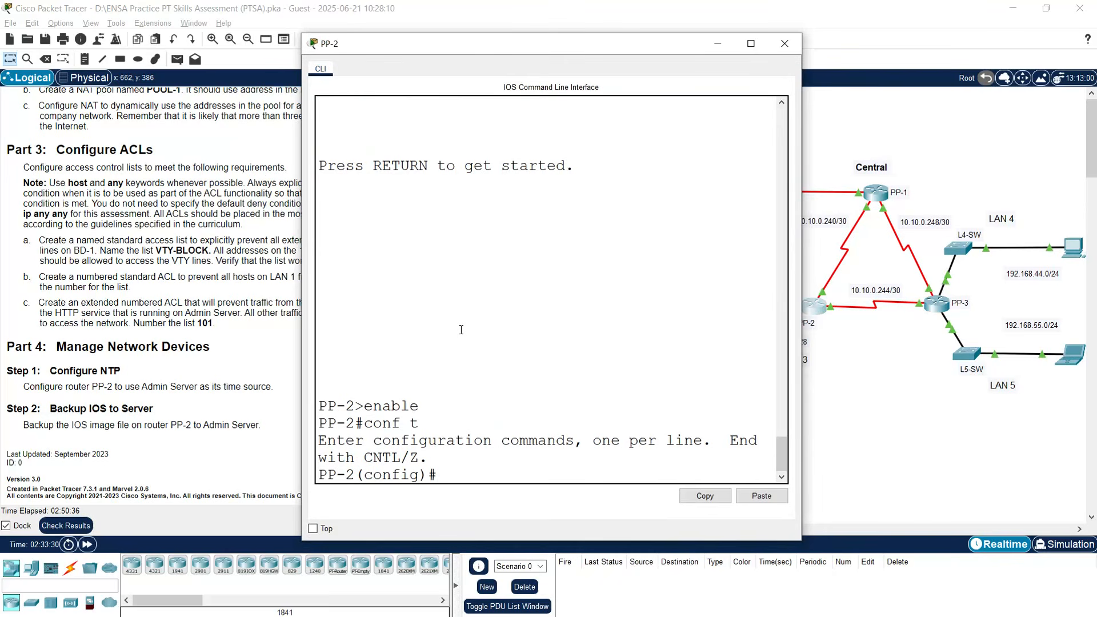
Set Admin Server as PP-2's time source with ntp server 192.168.33.14, checking the topology, and leave the CLI.
text(ntp server)
right_click(541, 466)
click(561, 489)
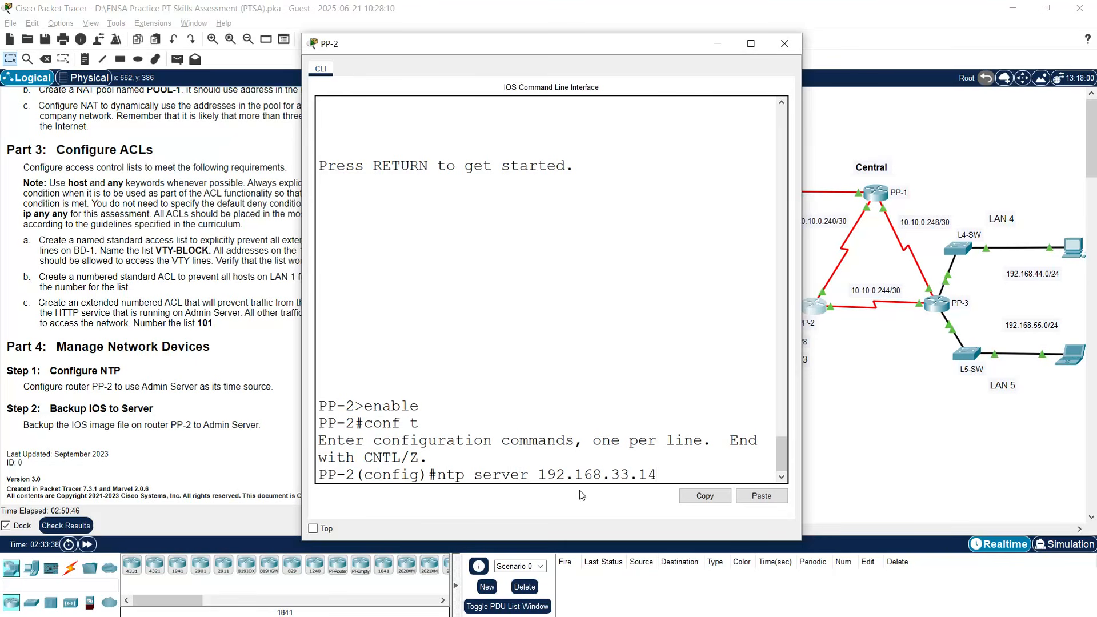
click(900, 440)
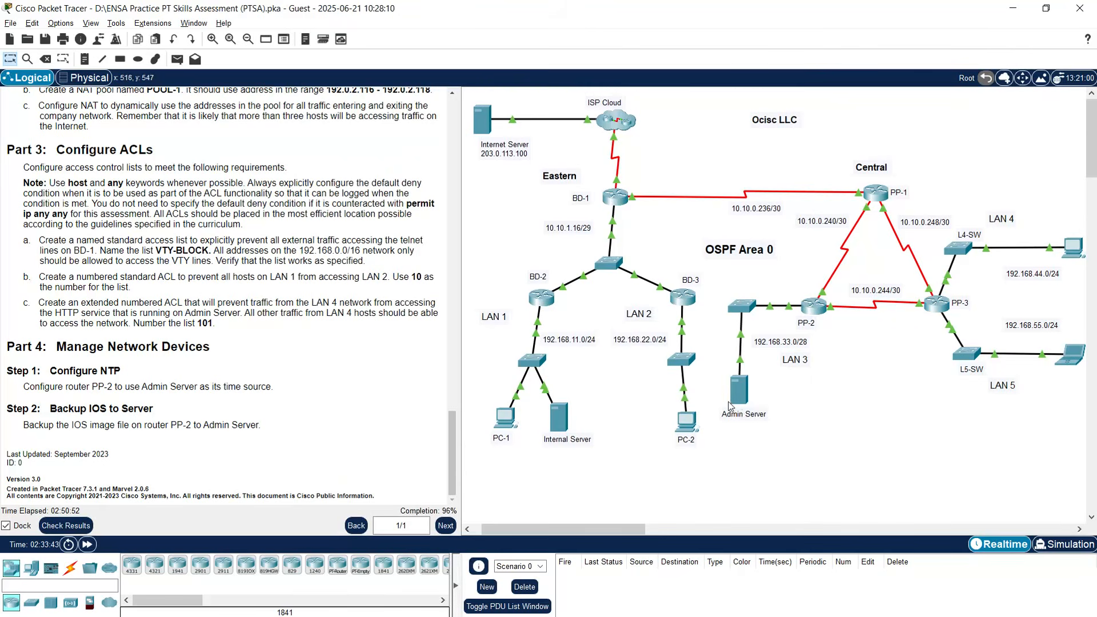
click(812, 311)
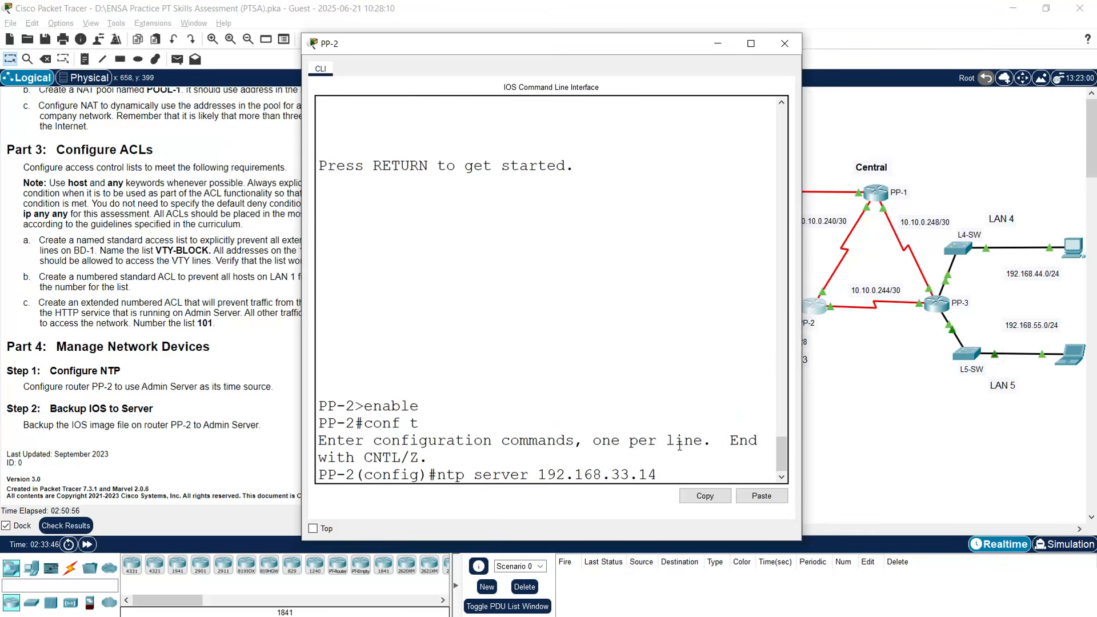
key(Return)
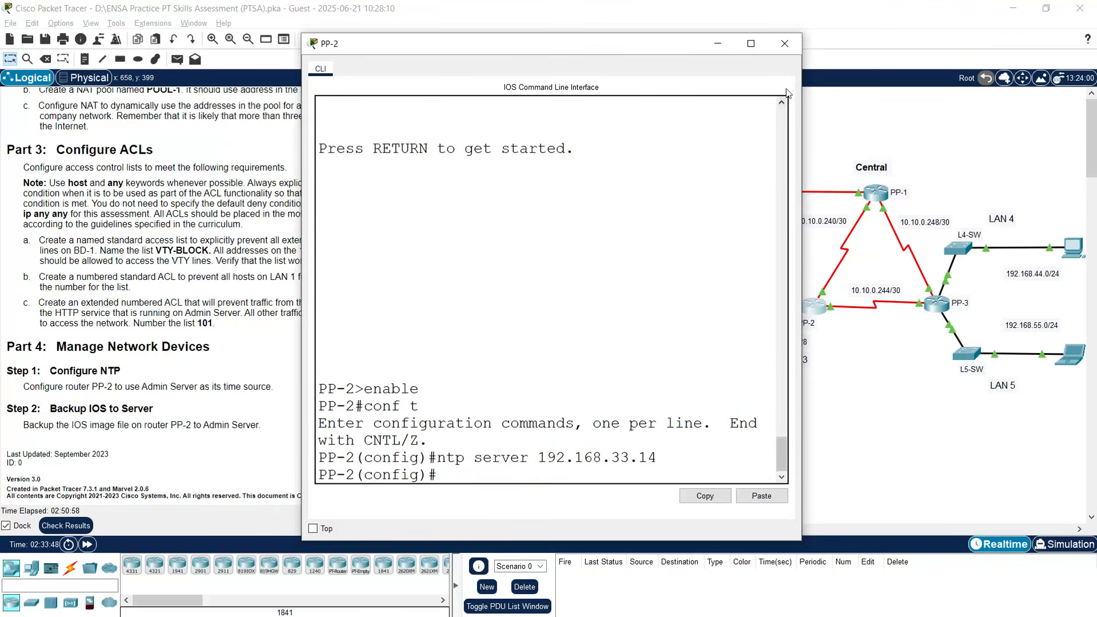
click(831, 378)
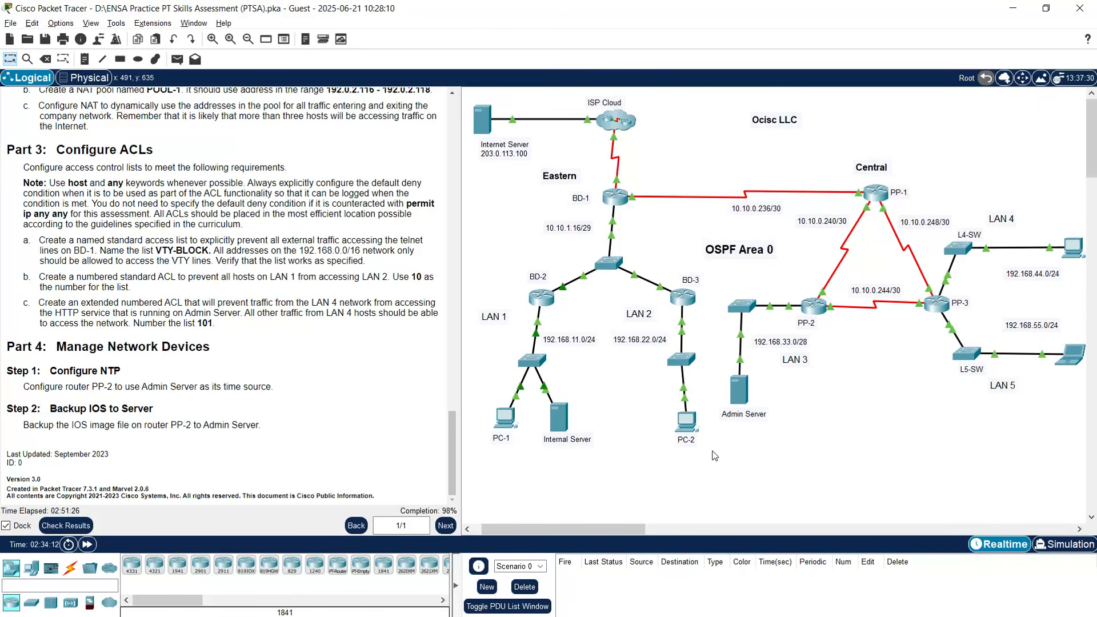
Reopen PP-2's CLI in a wider window and exit global configuration mode to privileged EXEC mode.
click(813, 307)
drag(576, 127, 343, 19)
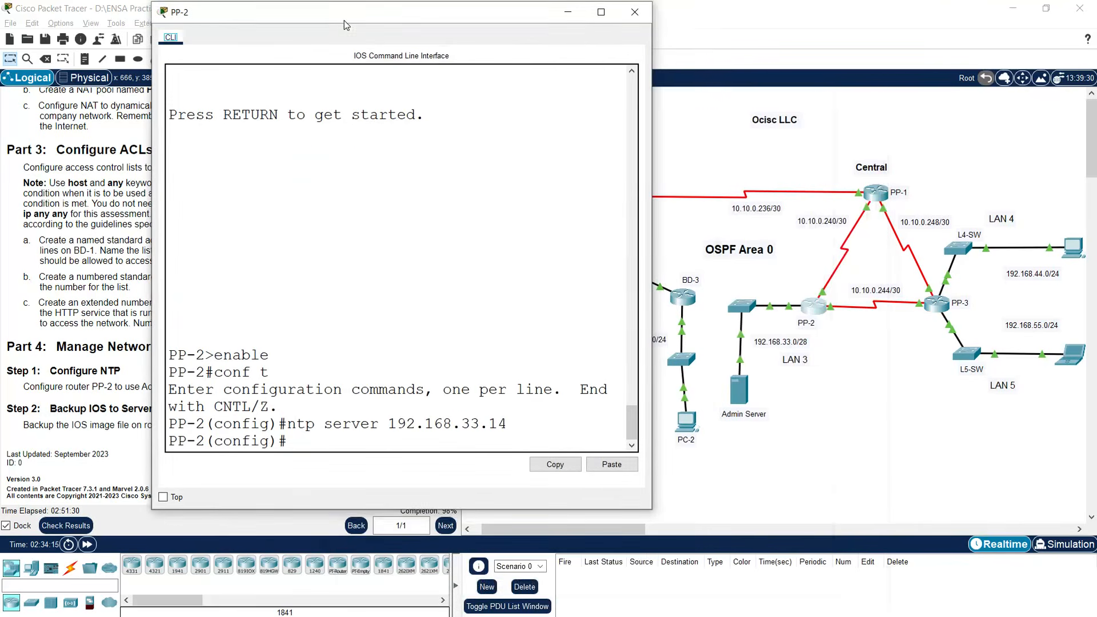
drag(651, 260, 1027, 260)
key(Return)
key(Return)
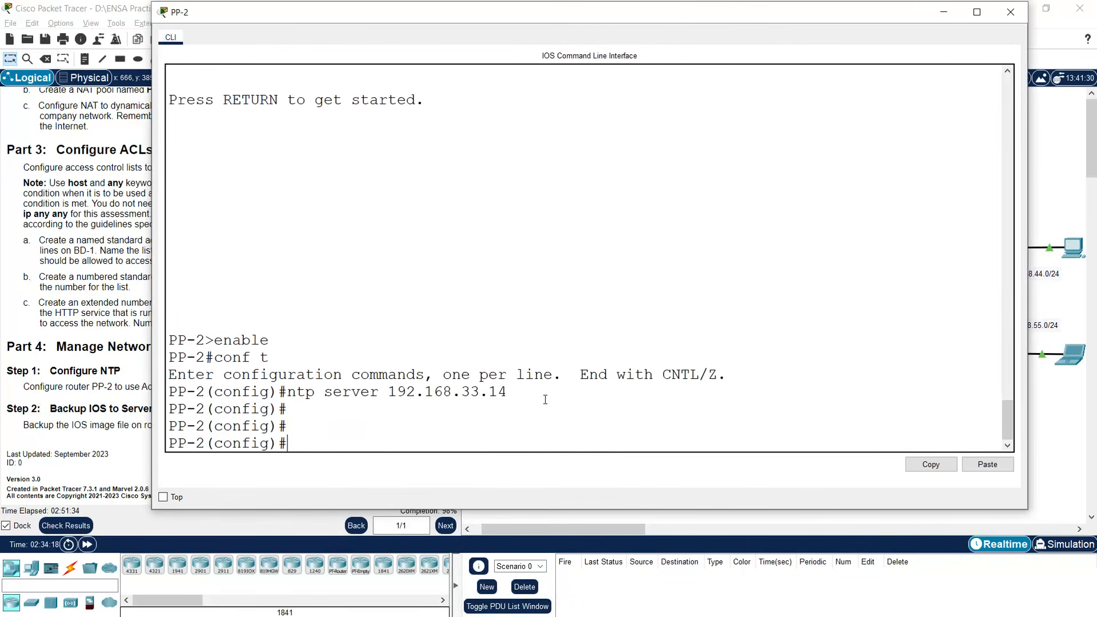
text(exit)
key(Return)
key(Return)
key(Return)
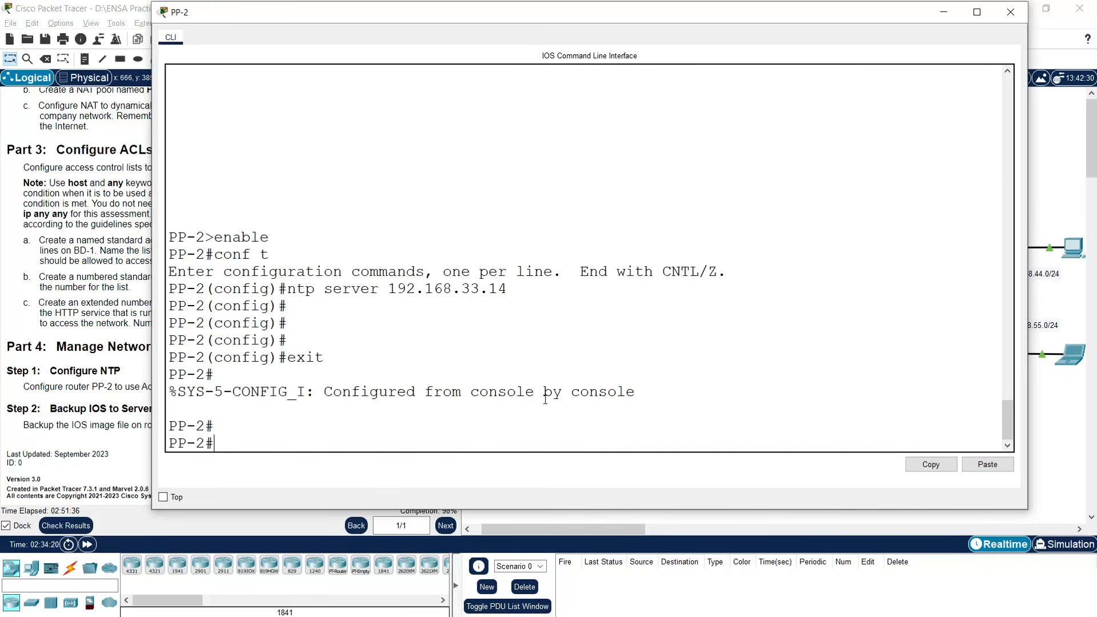
List PP-2's flash contents with show flash: and highlight the IOS image's file name.
text(show)
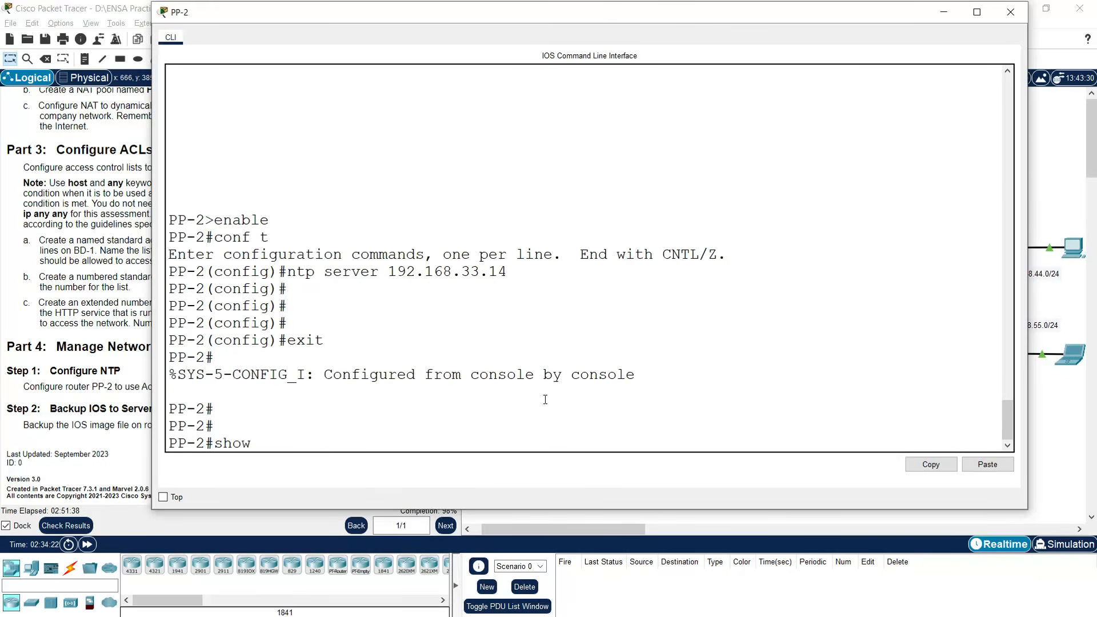
text( flash:)
key(Return)
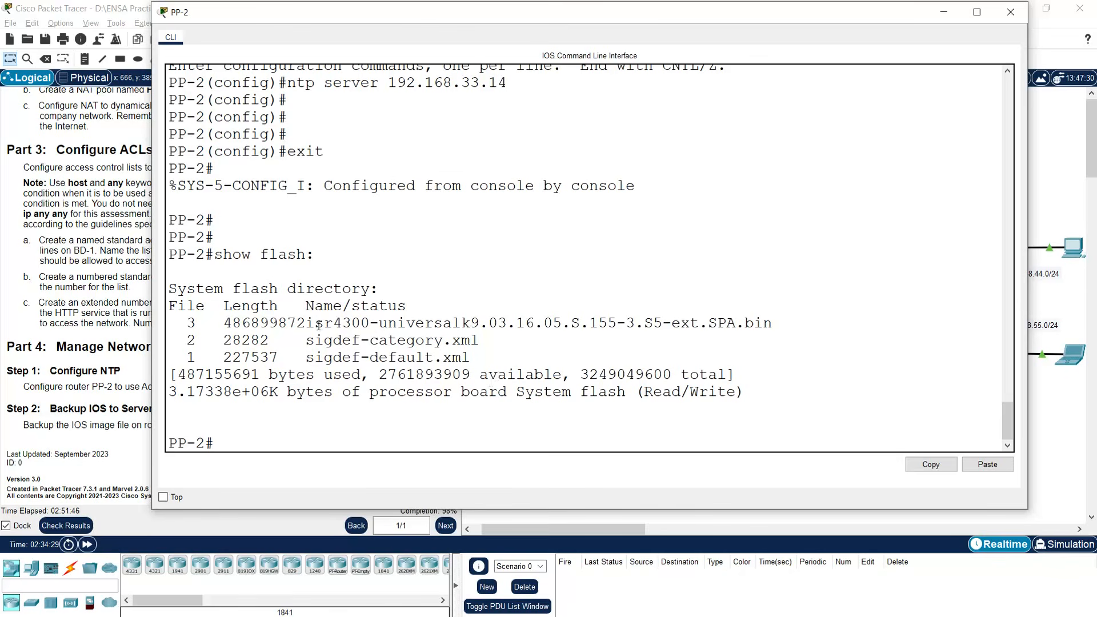
drag(307, 323, 769, 325)
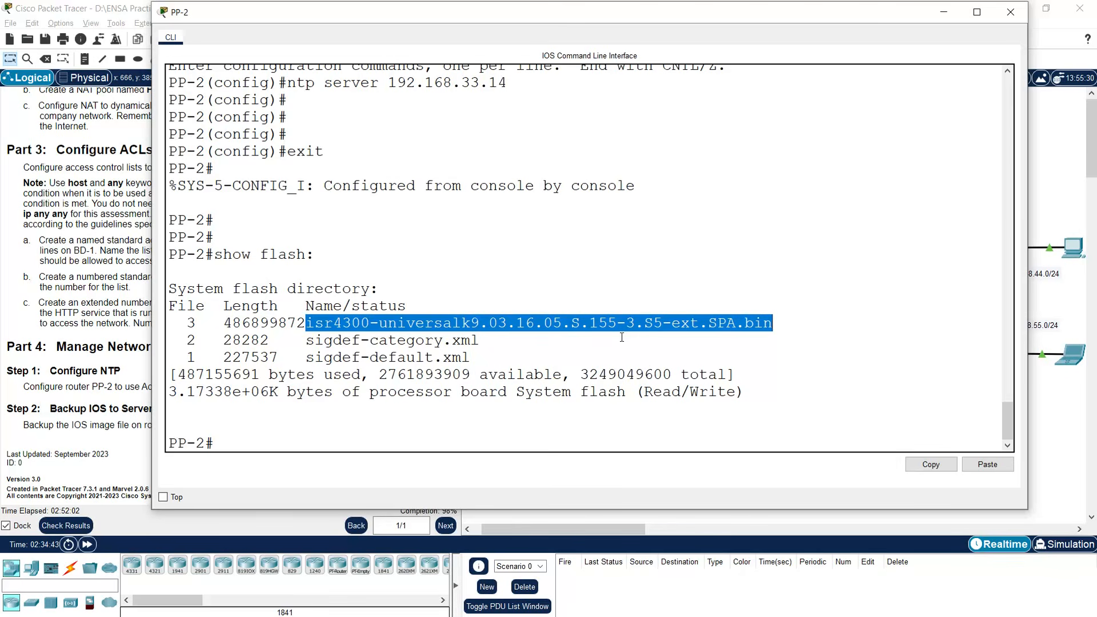
Start copy flash tftp on PP-2 and supply the copied name isr4300-universalk9.03.16.05.S.155-3.S5-ext.SPA.bin as the source filename.
click(259, 441)
text(copy flash:)
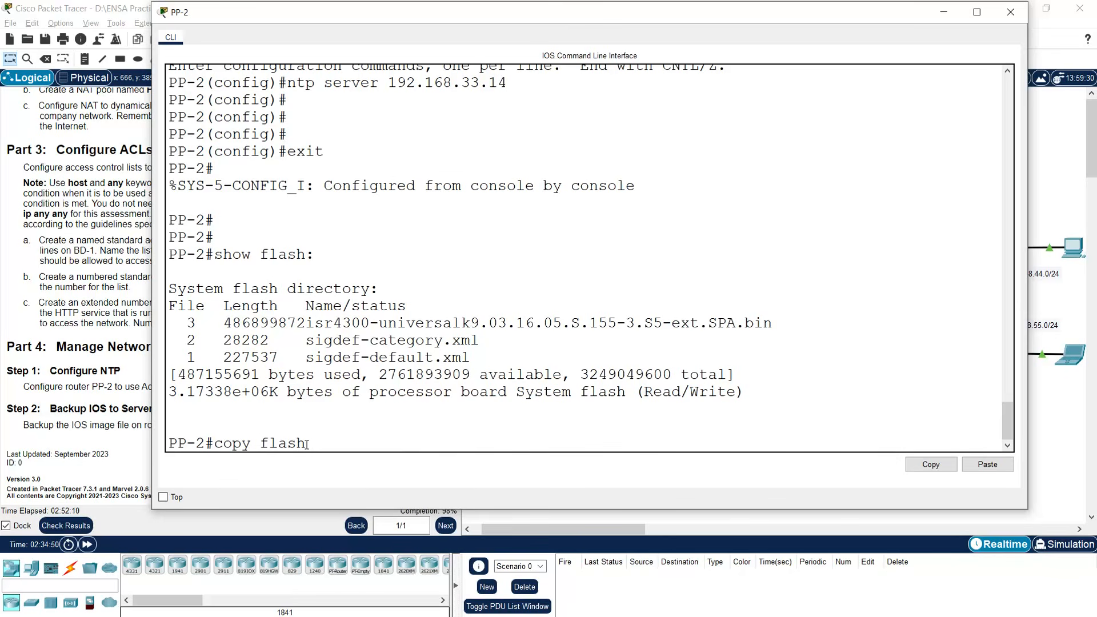
text( tftp)
key(Return)
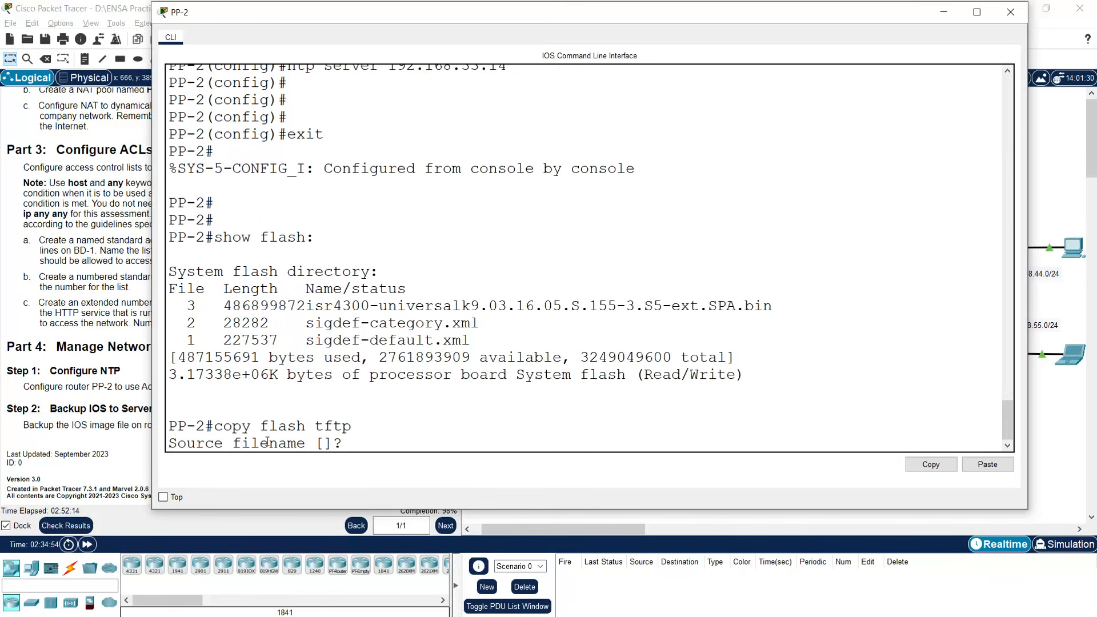
drag(307, 309, 772, 307)
key(ctrl+c)
right_click(772, 307)
click(790, 313)
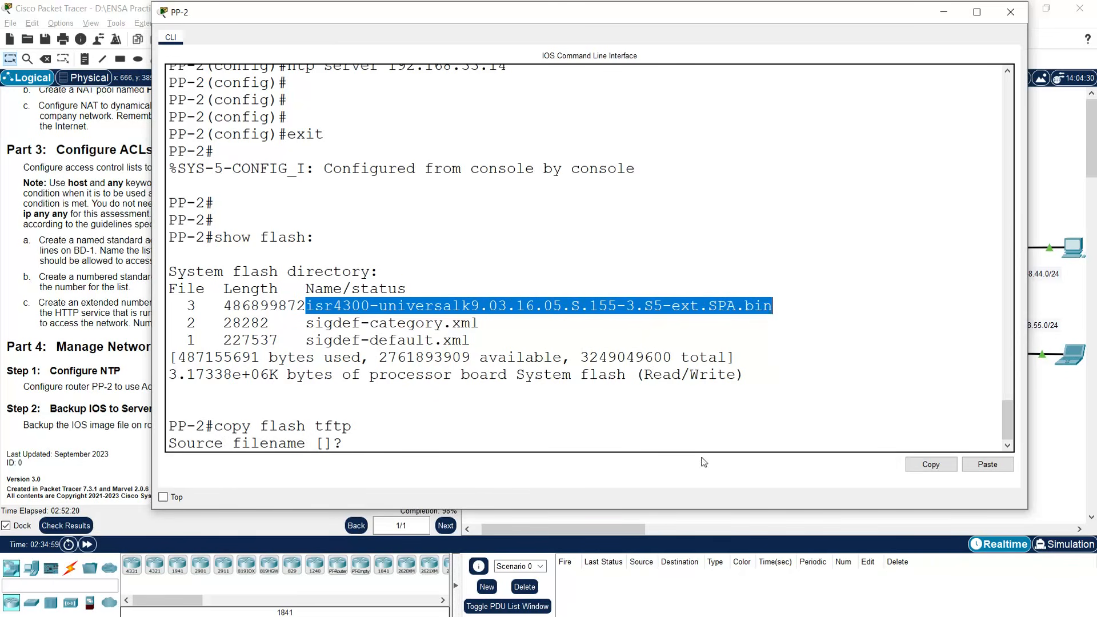
click(422, 437)
right_click(432, 438)
click(441, 463)
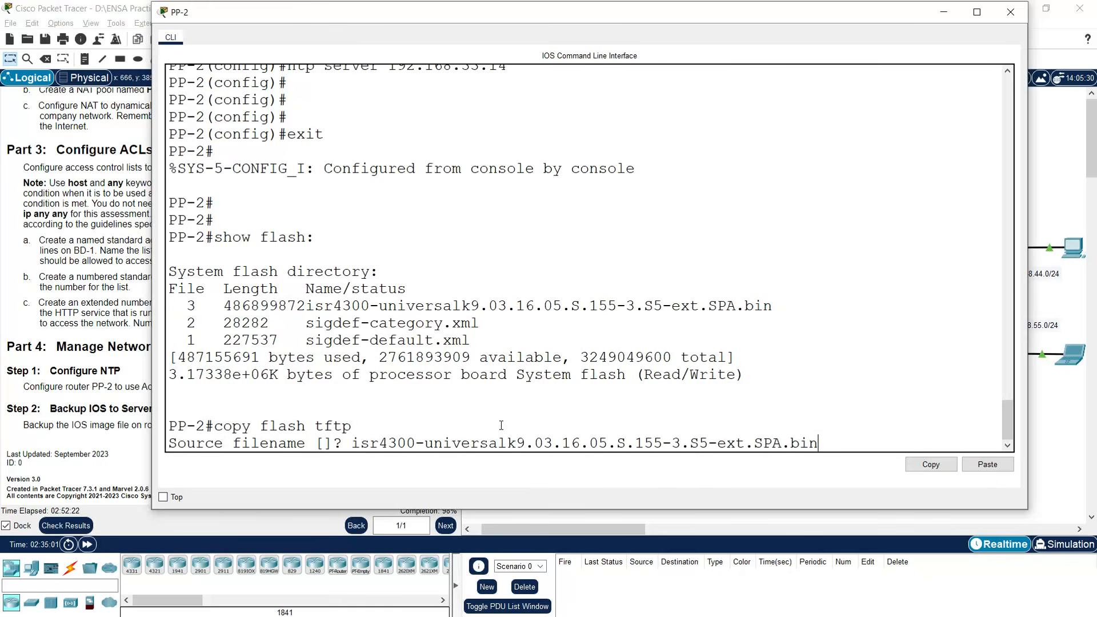
key(Return)
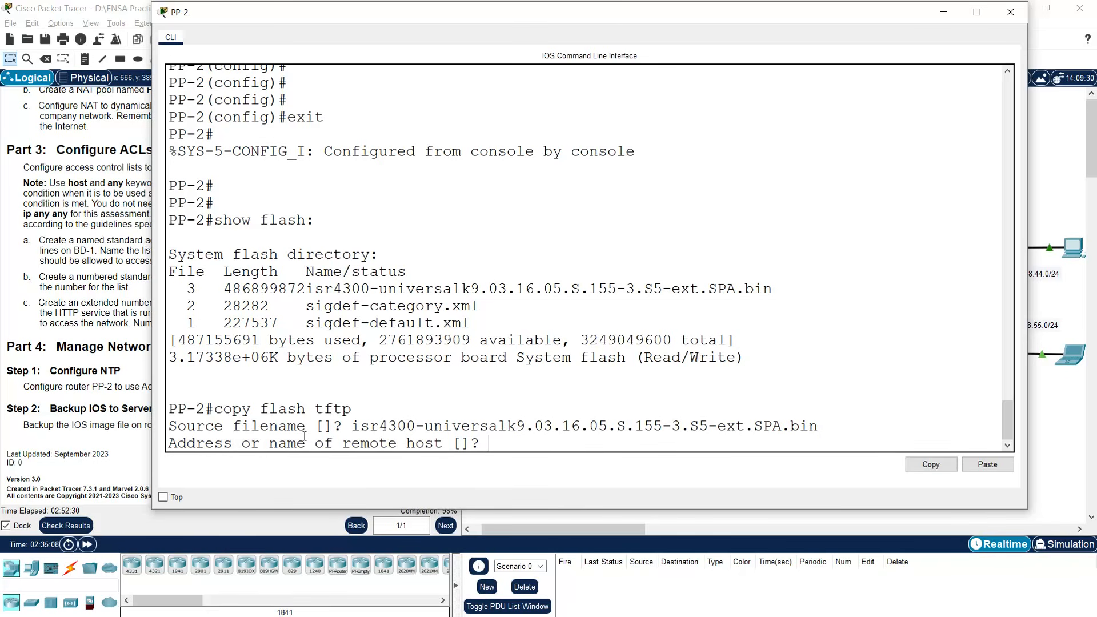
Enter remote host 192.168.33.14 for the TFTP backup and accept the default destination filename to transfer the IOS image.
click(1037, 446)
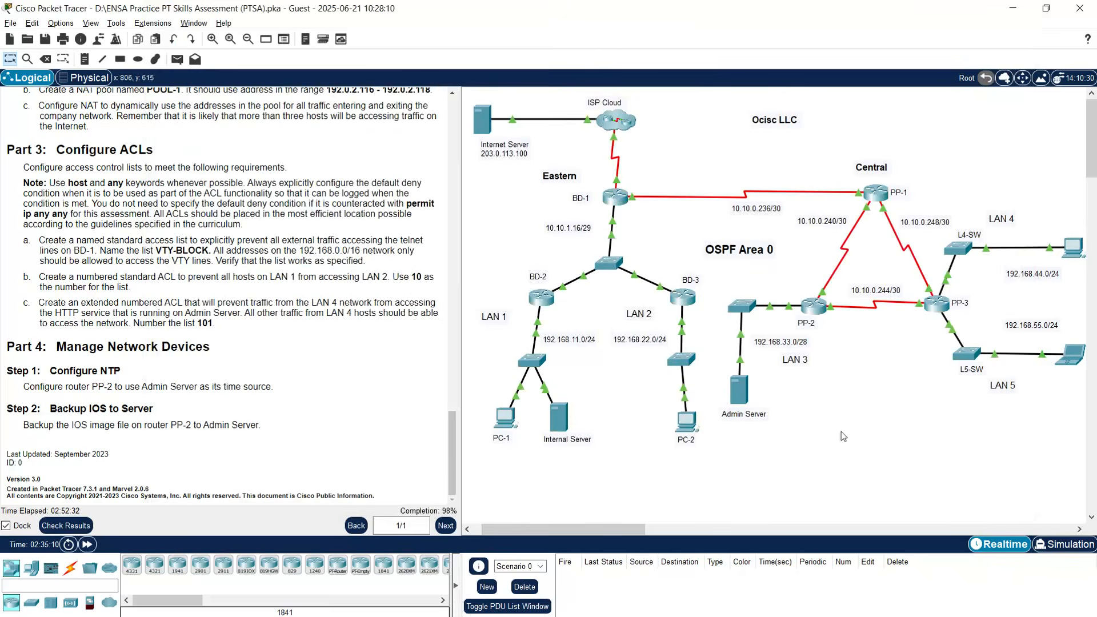
click(815, 312)
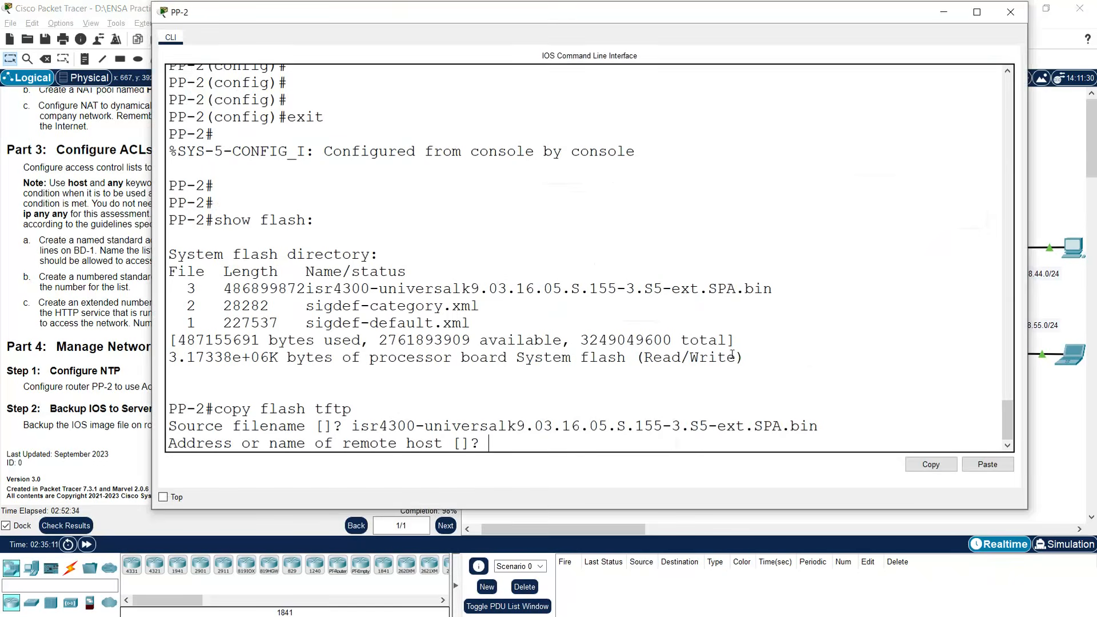
text(192)
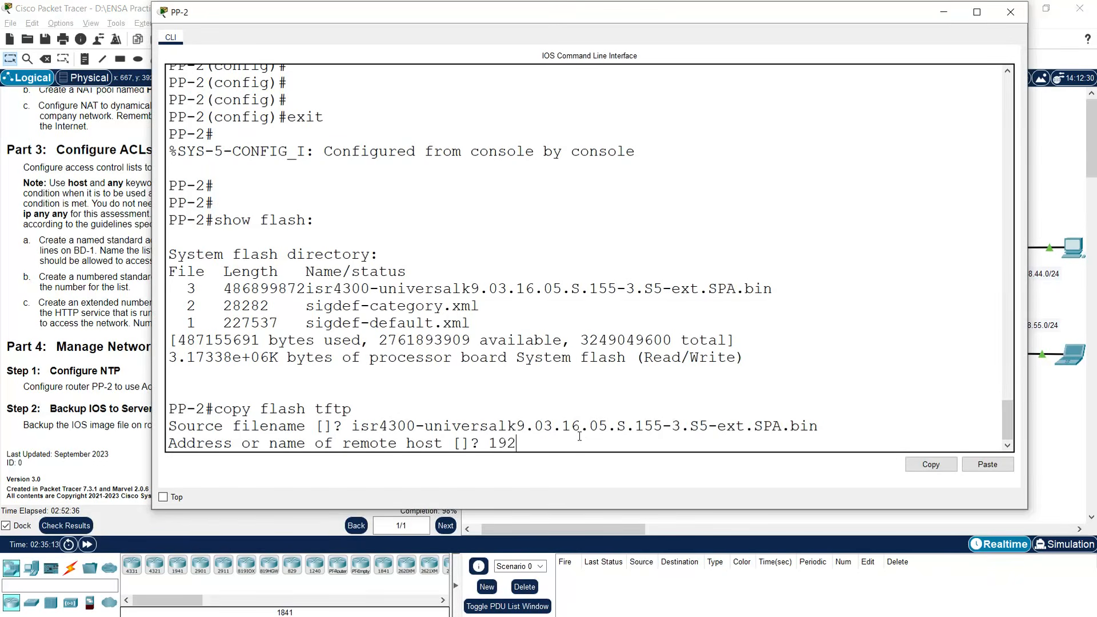
text(.168.33.14)
key(Return)
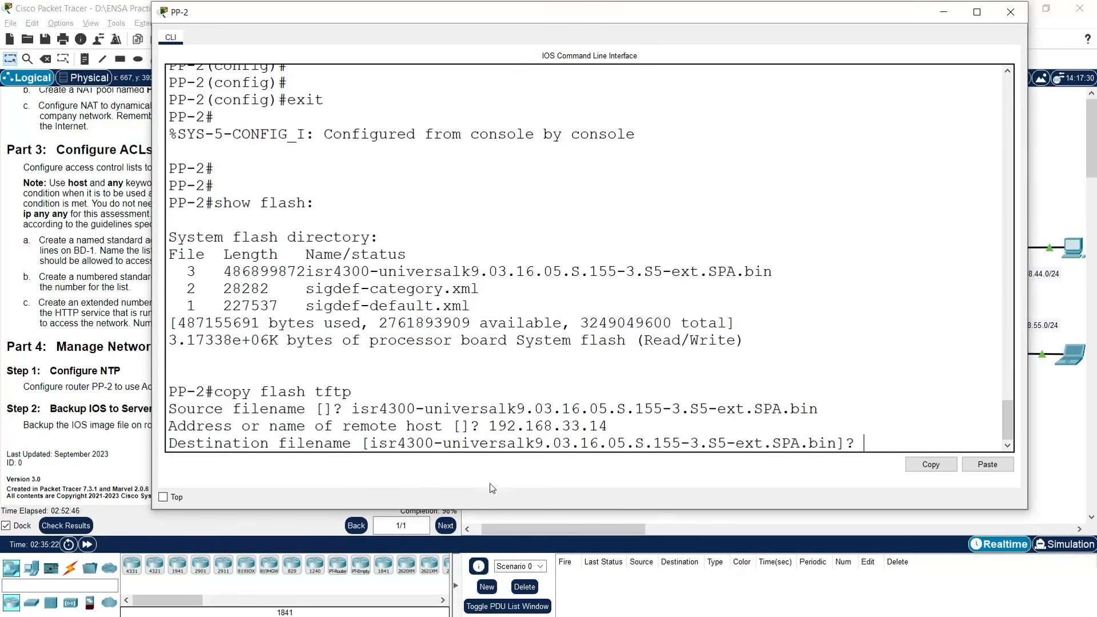
drag(370, 444, 835, 452)
click(864, 444)
key(Return)
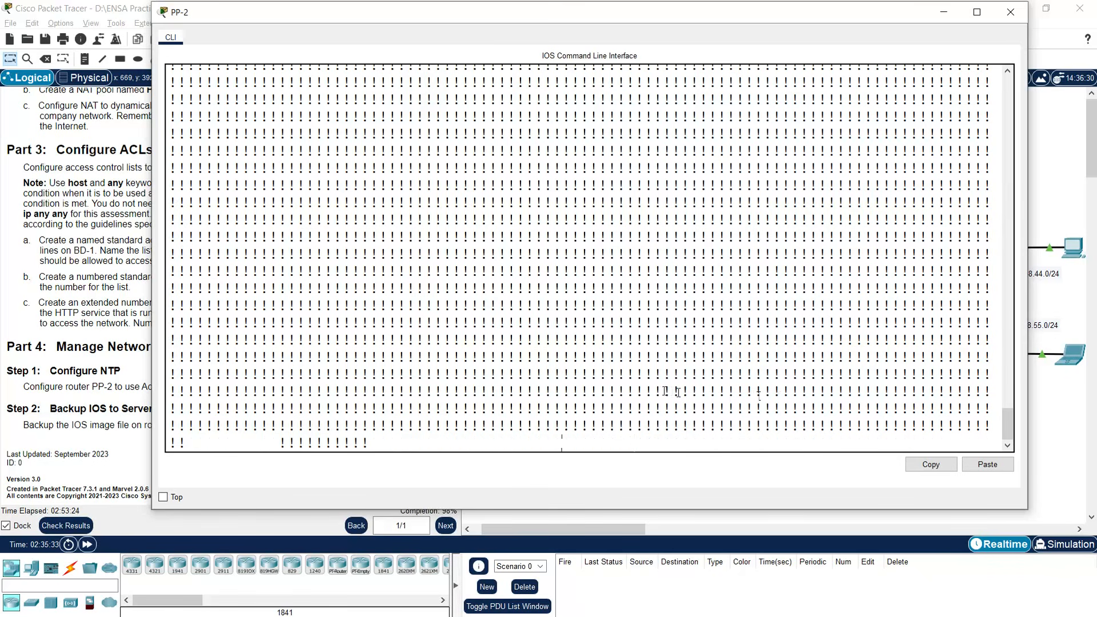
Check the topology and the completion status, and return to the beginning of the assessment instructions.
click(1041, 437)
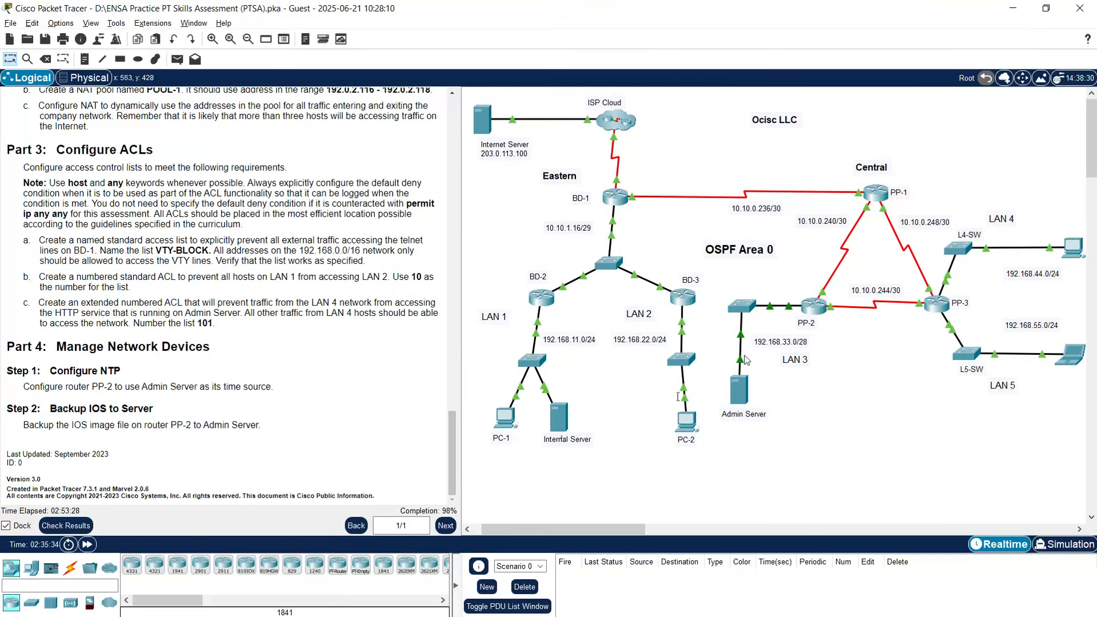
click(814, 309)
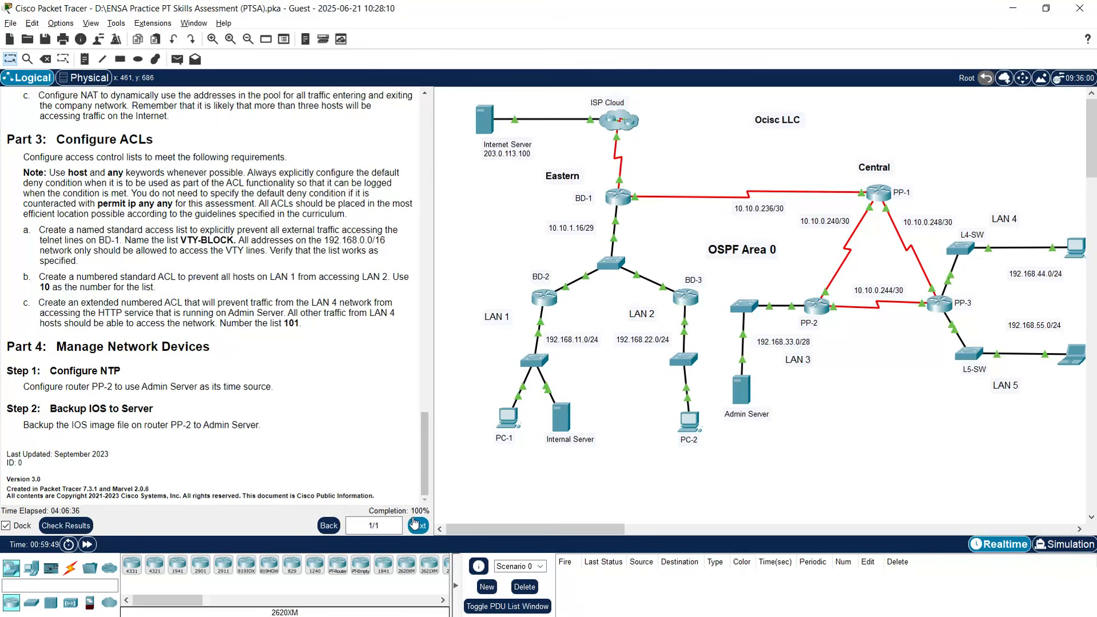
drag(426, 485, 424, 164)
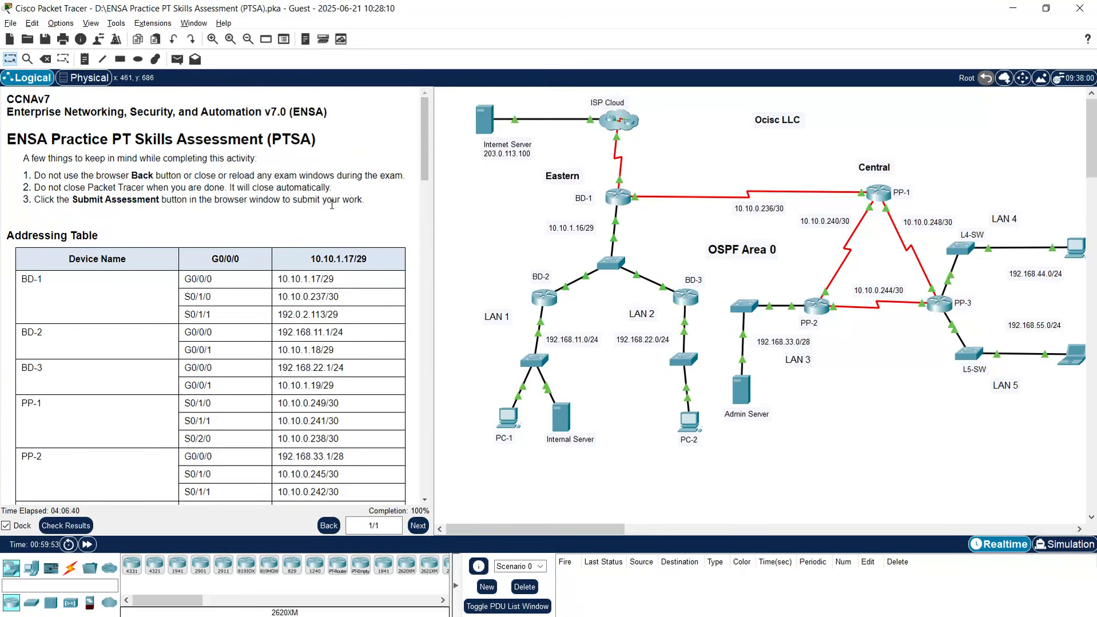